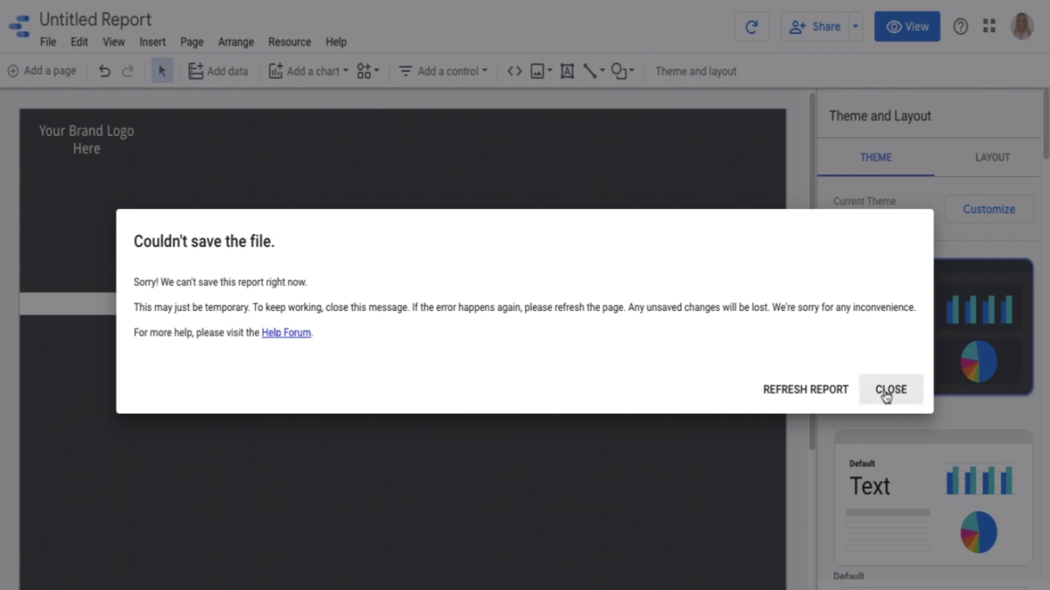
Dismiss the message about the report not being saved and return to the page
left_click(886, 392)
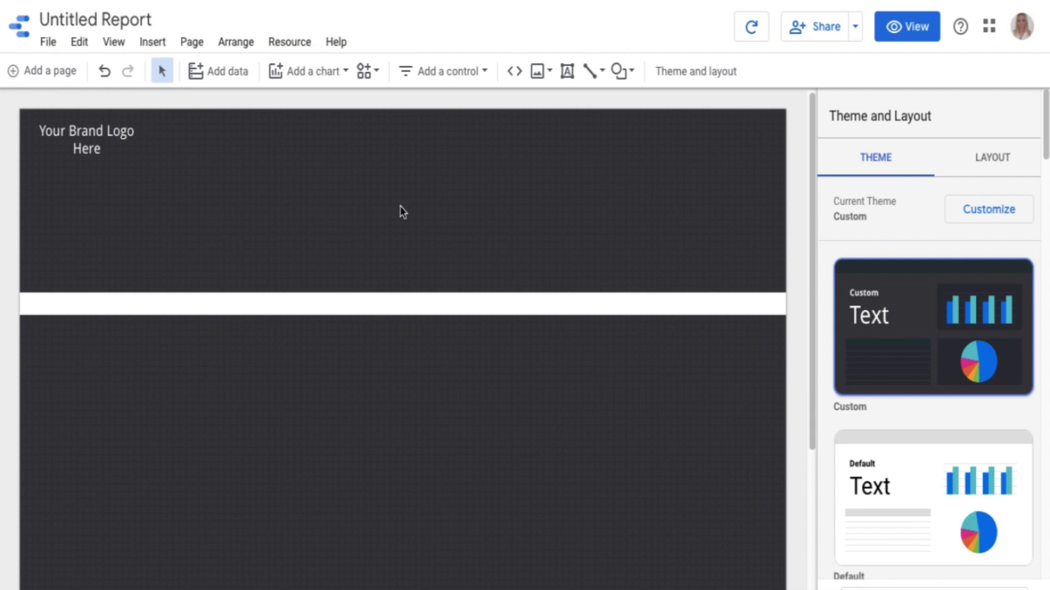
left_click(109, 145)
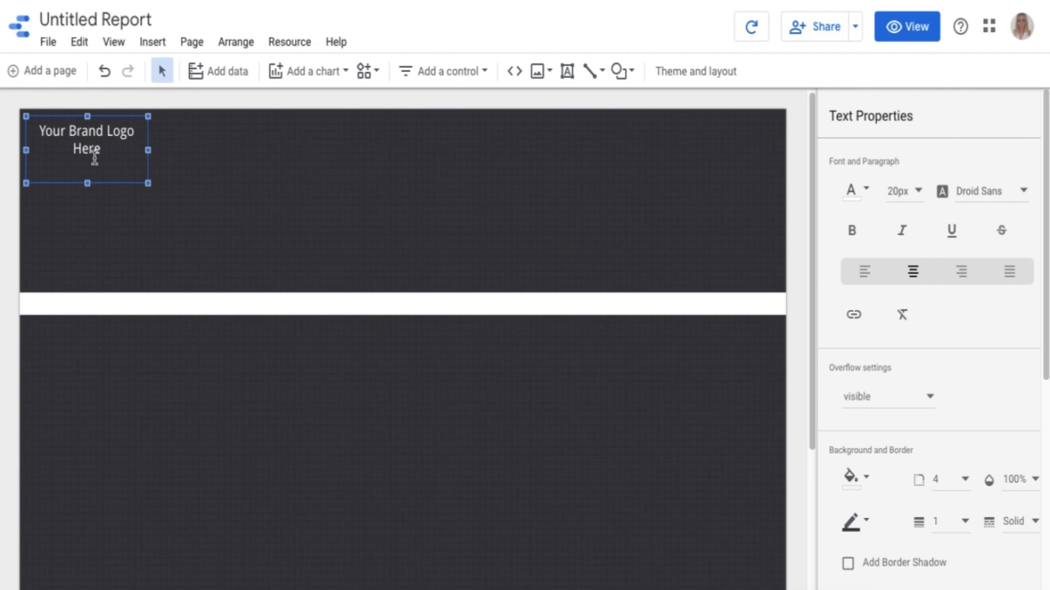
left_click(115, 212)
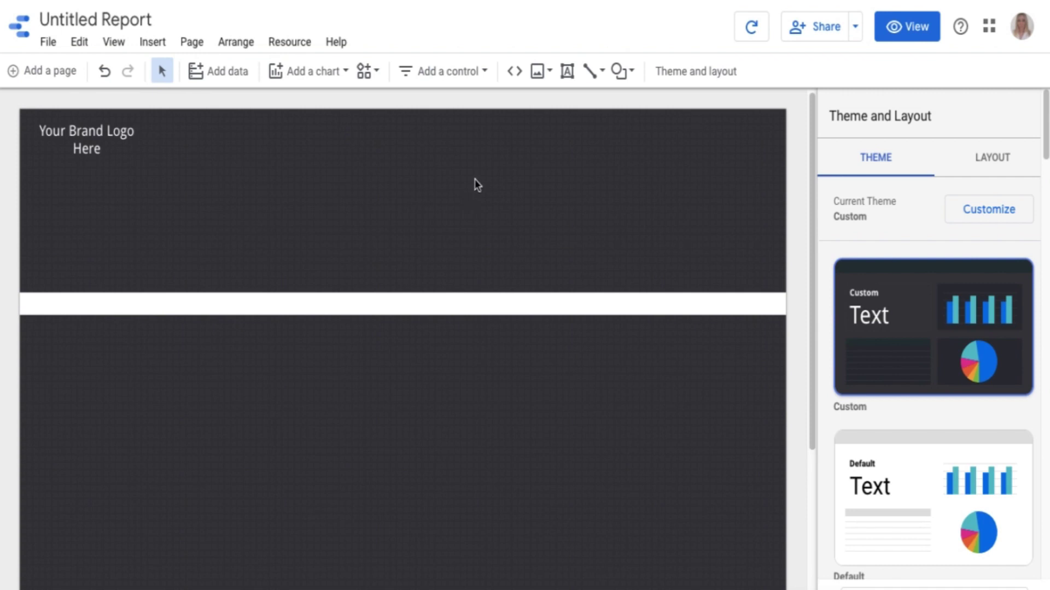
Add a centre-aligned text box reading "Monthly Budget = £1,000" to the dark header area of the page
left_click(567, 72)
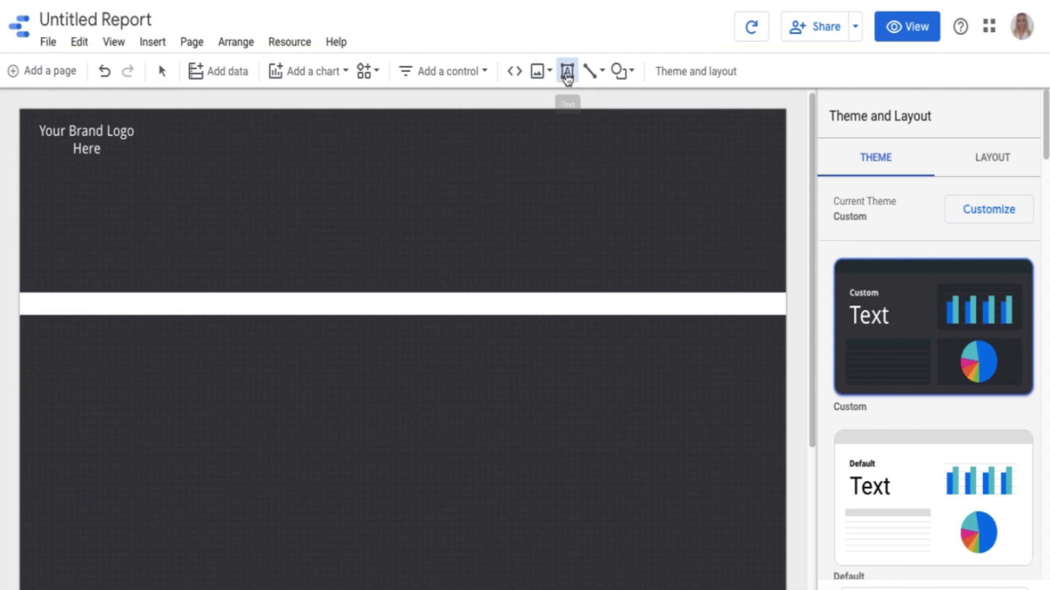
left_click_drag(189, 204, 257, 234)
type("Monthly Budget = £1,000")
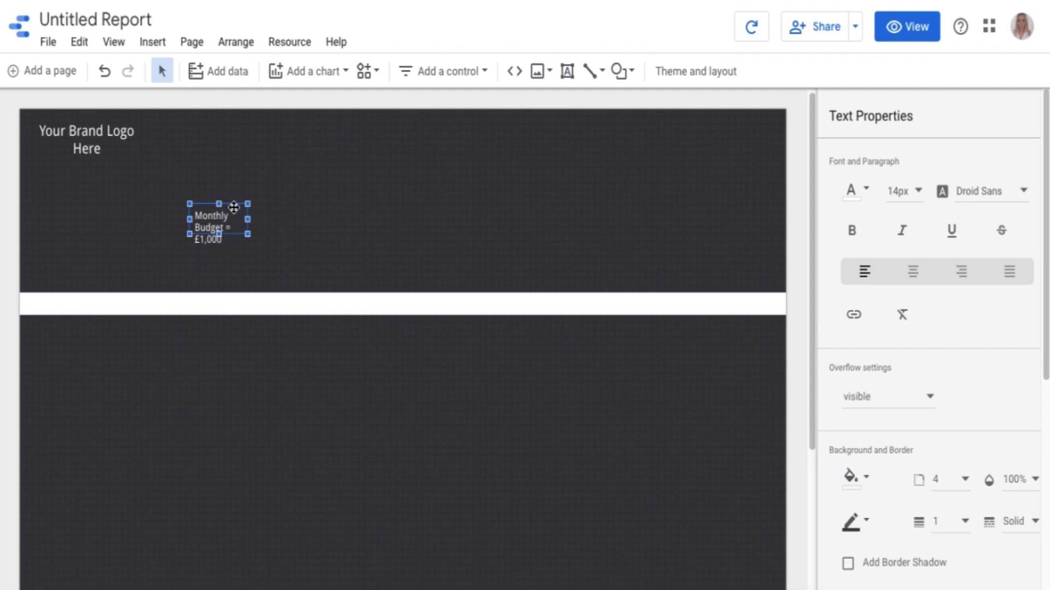
left_click(915, 275)
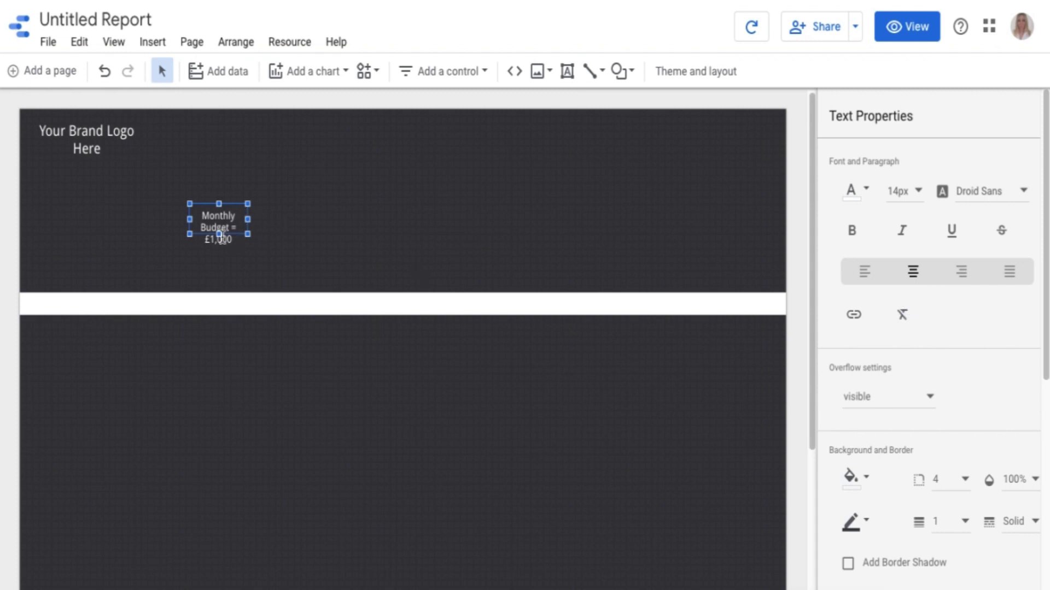
Enlarge the monthly budget text box to fit its text on two lines and place it below the brand logo text
left_click_drag(219, 235, 219, 255)
left_click_drag(231, 204, 78, 209)
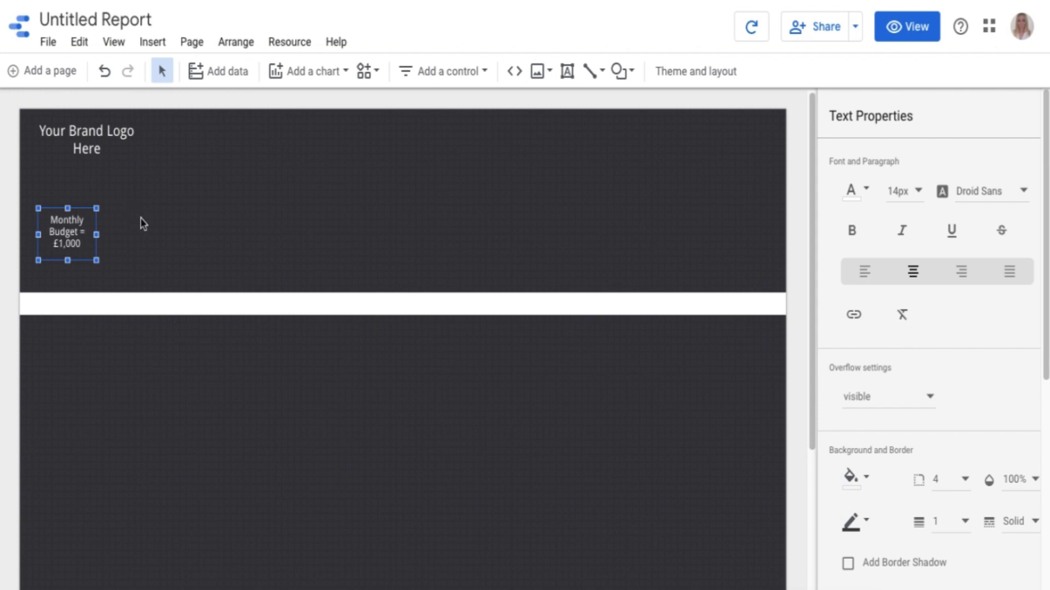
left_click(132, 236)
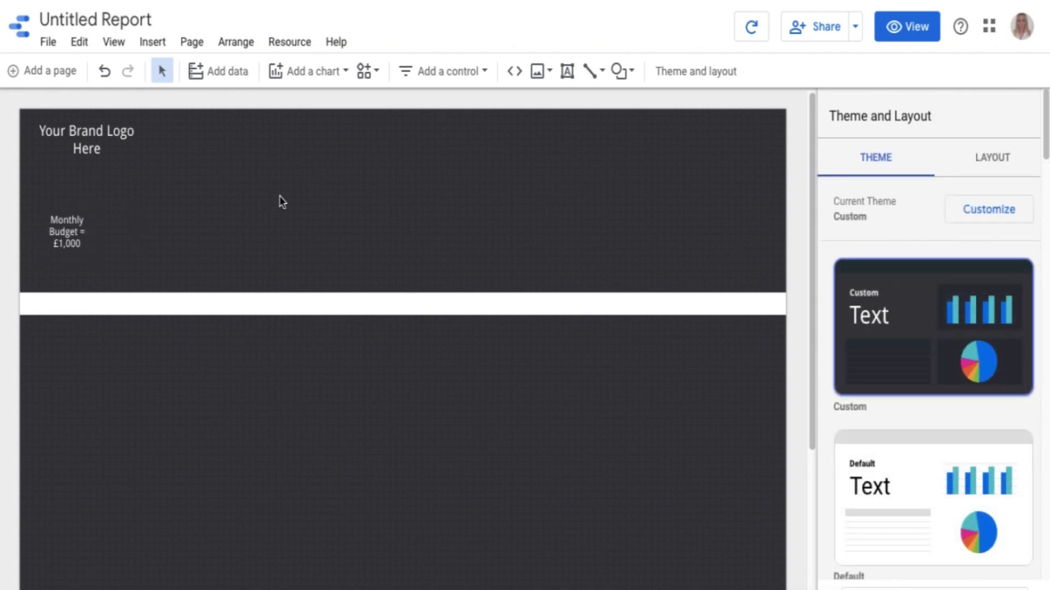
left_click(92, 230)
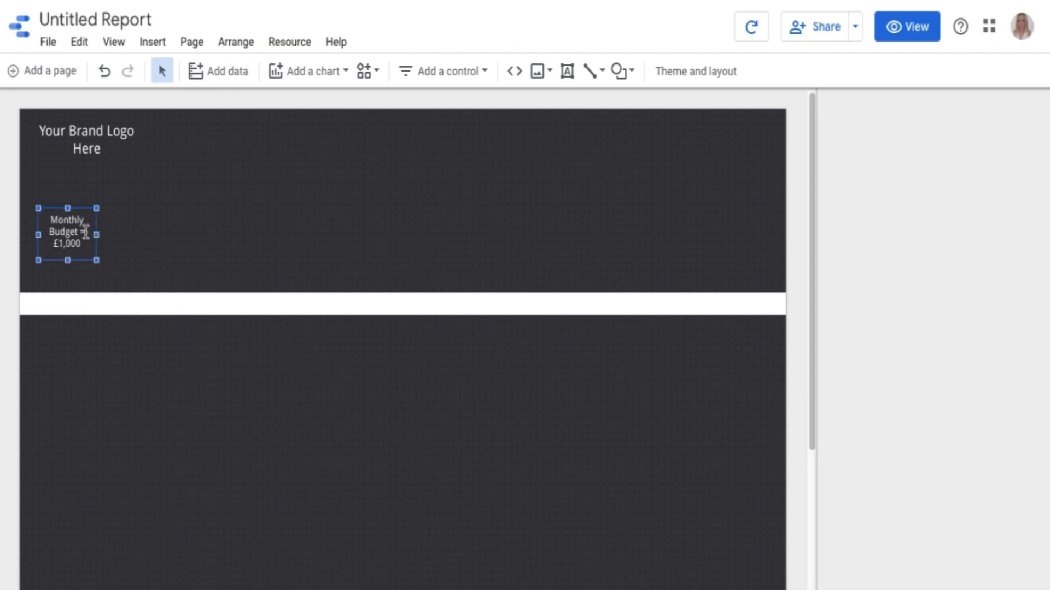
left_click_drag(102, 236, 141, 236)
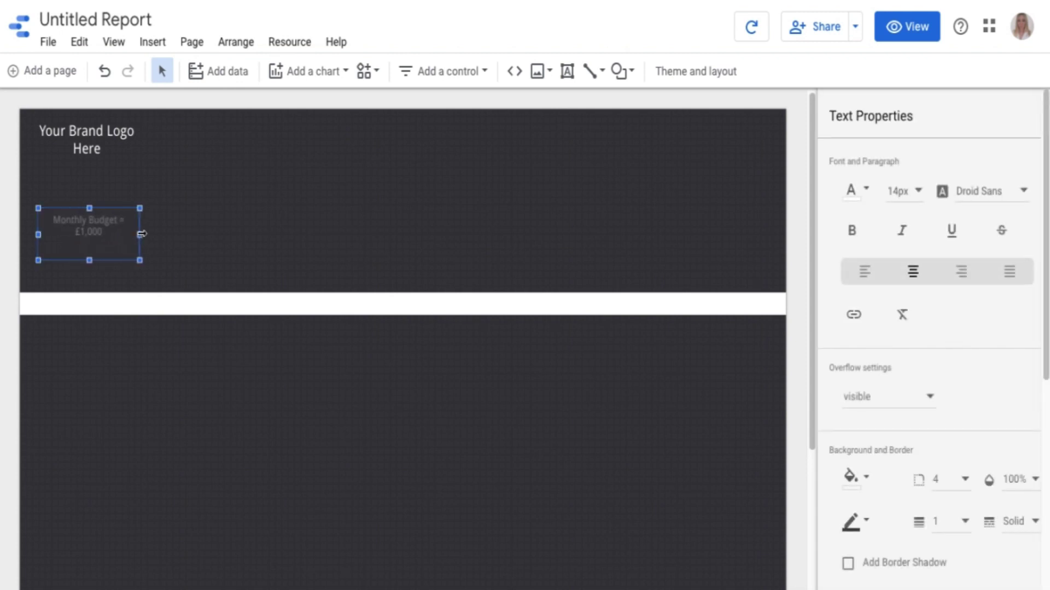
left_click(165, 232)
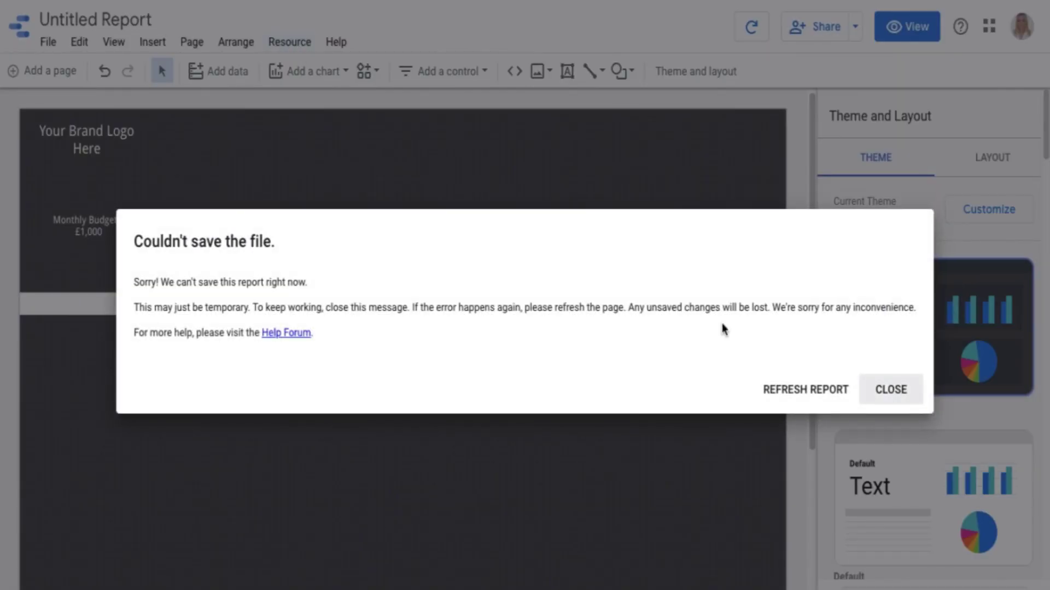
left_click(876, 388)
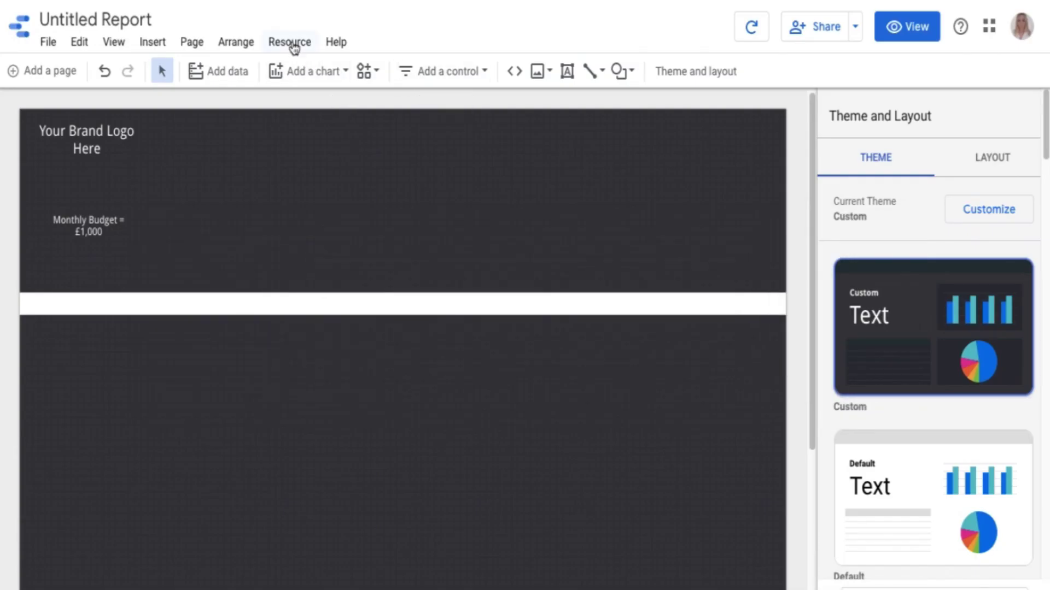
Start adding a data source from the report's added data sources and browse the available connectors
left_click(292, 43)
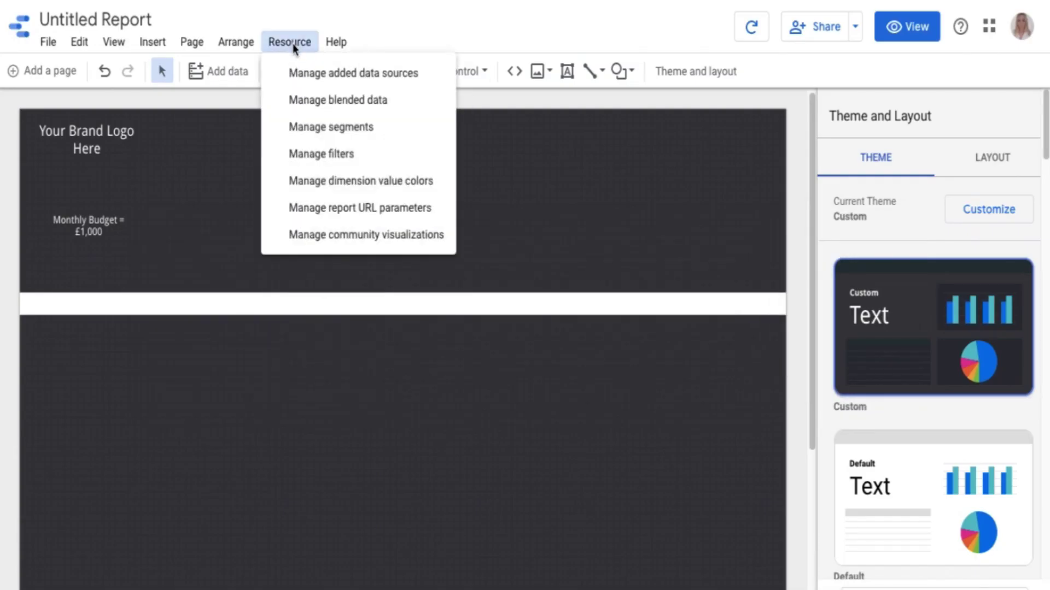
left_click(318, 75)
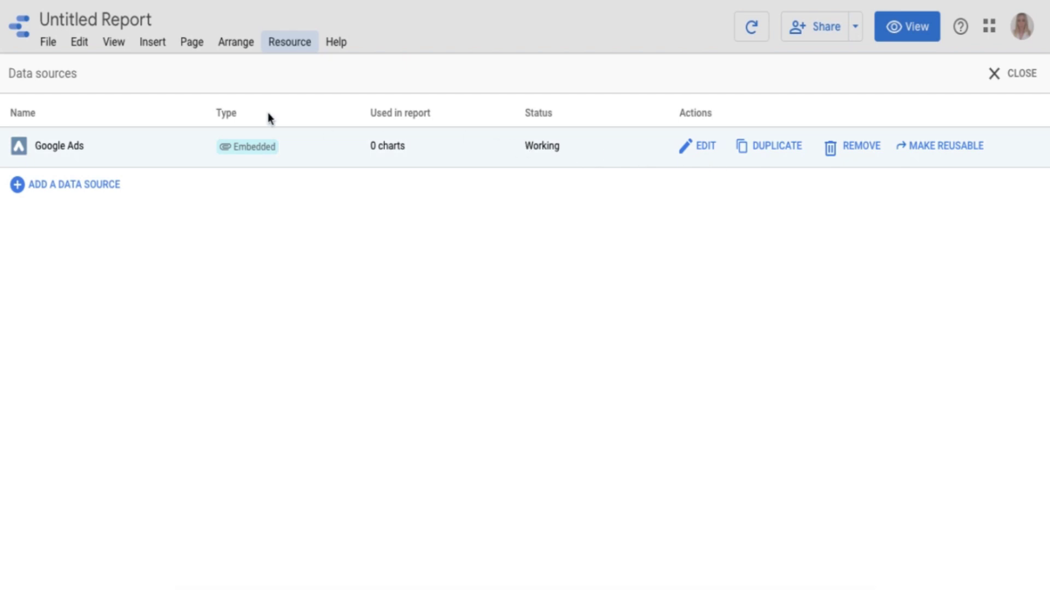
left_click(82, 184)
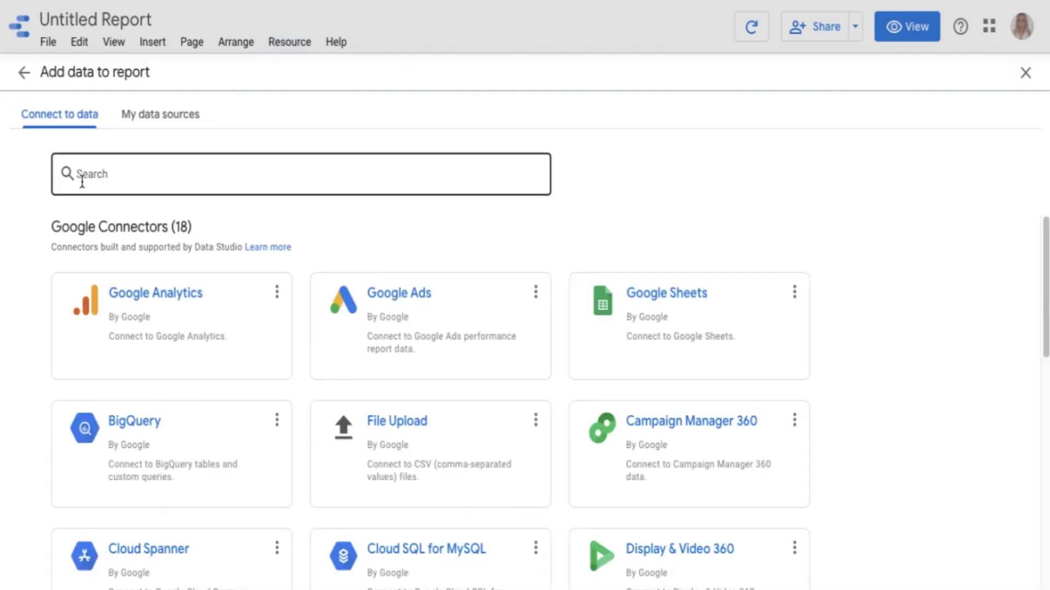
scroll(403, 368, "down", 4)
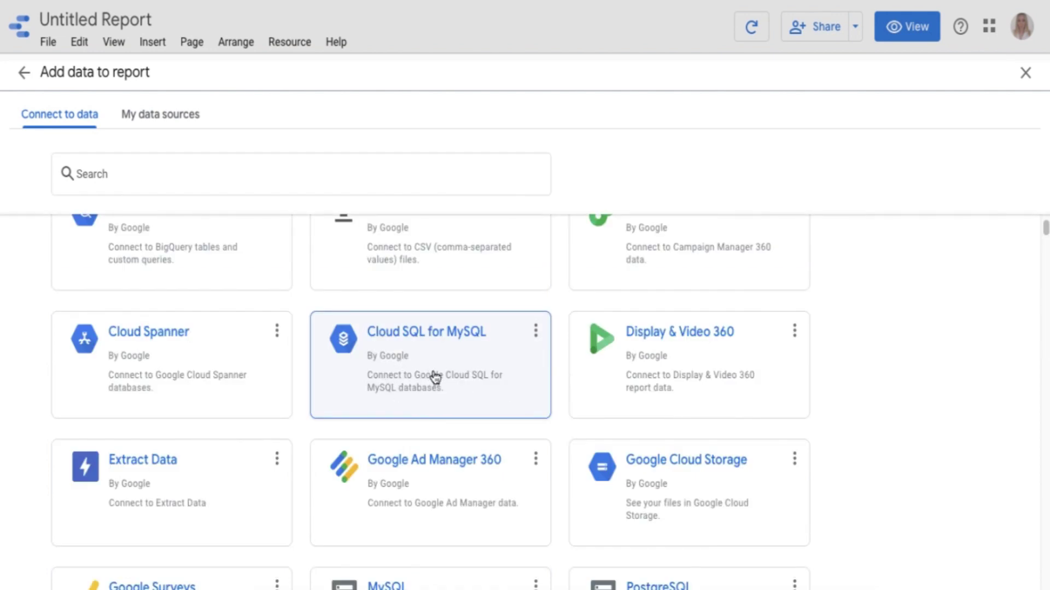
scroll(398, 546, "down", 2)
scroll(397, 546, "up", 6)
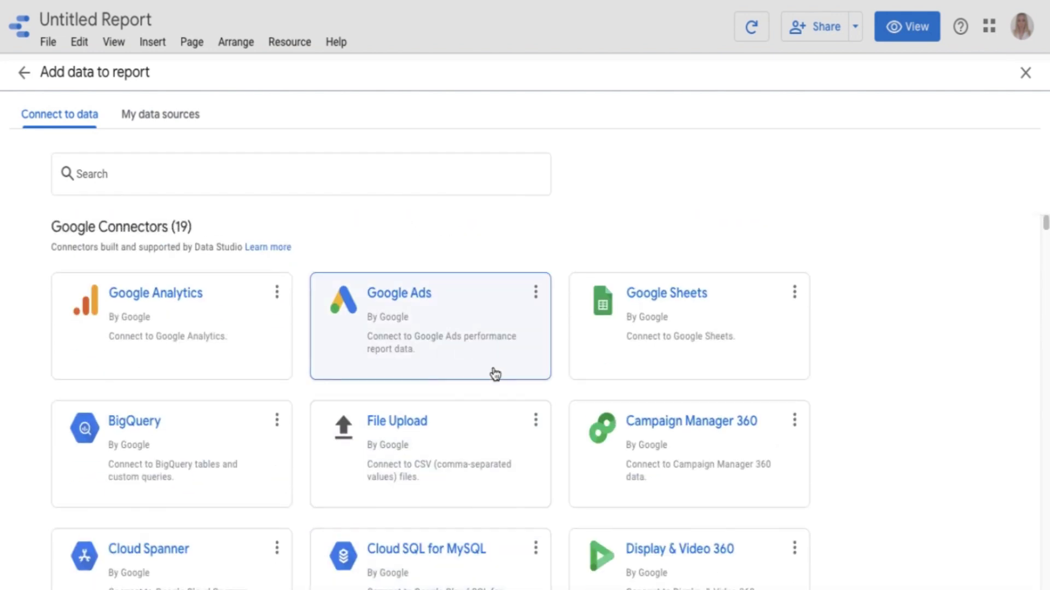
Add a Google Ads data source for the Legacy Pets account under Freelance To Success MCC to the report
left_click(443, 295)
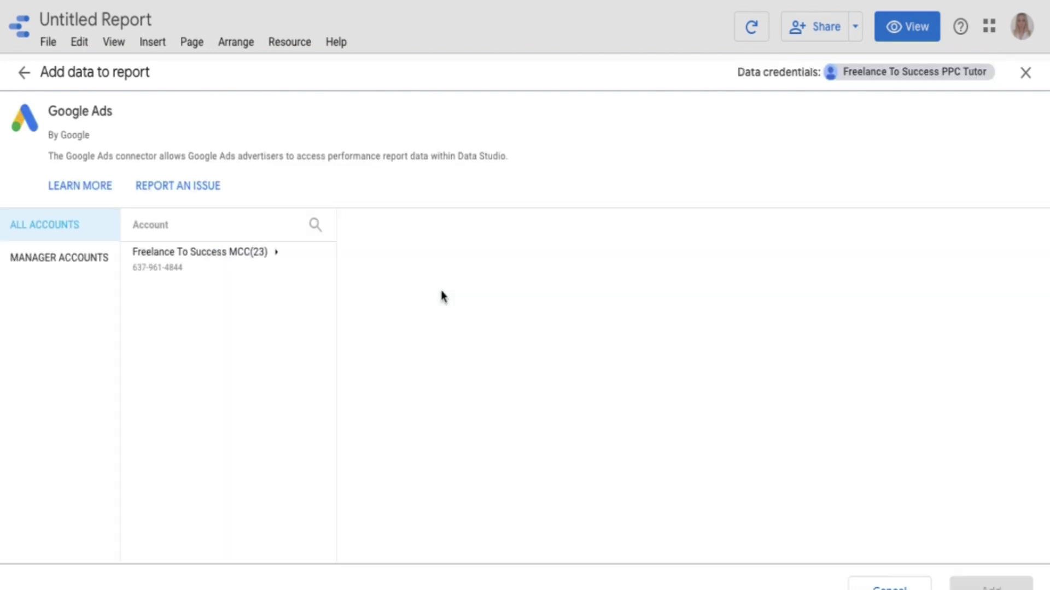
left_click(229, 257)
scroll(406, 333, "down", 3)
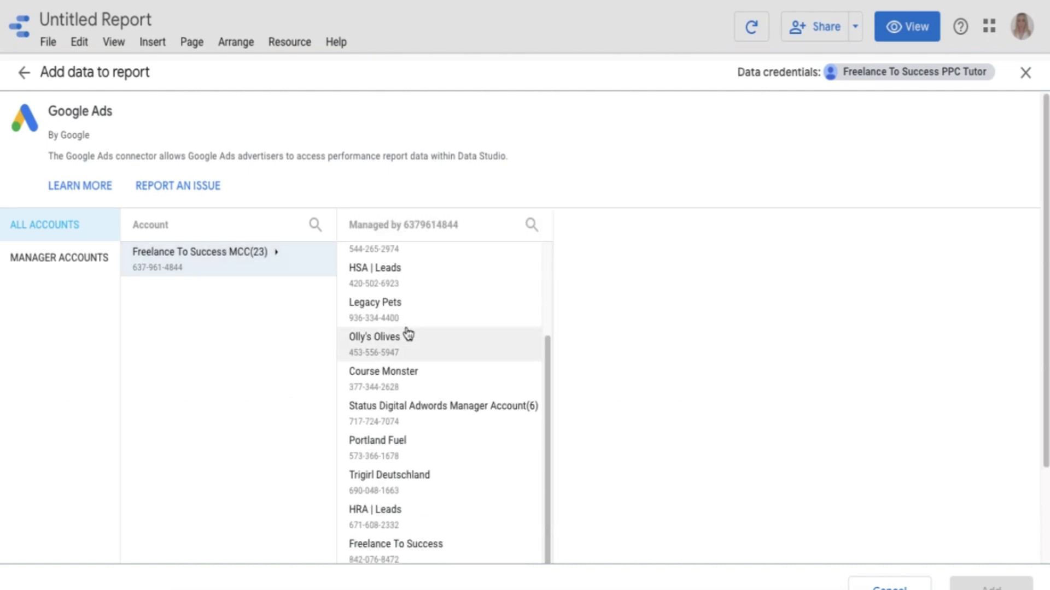
left_click(402, 293)
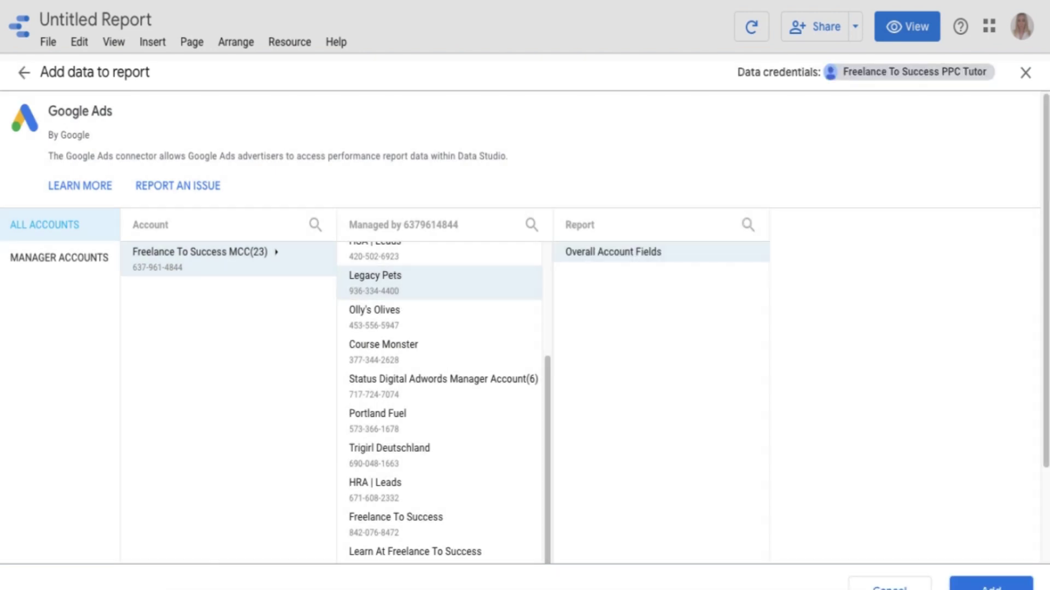
left_click(991, 584)
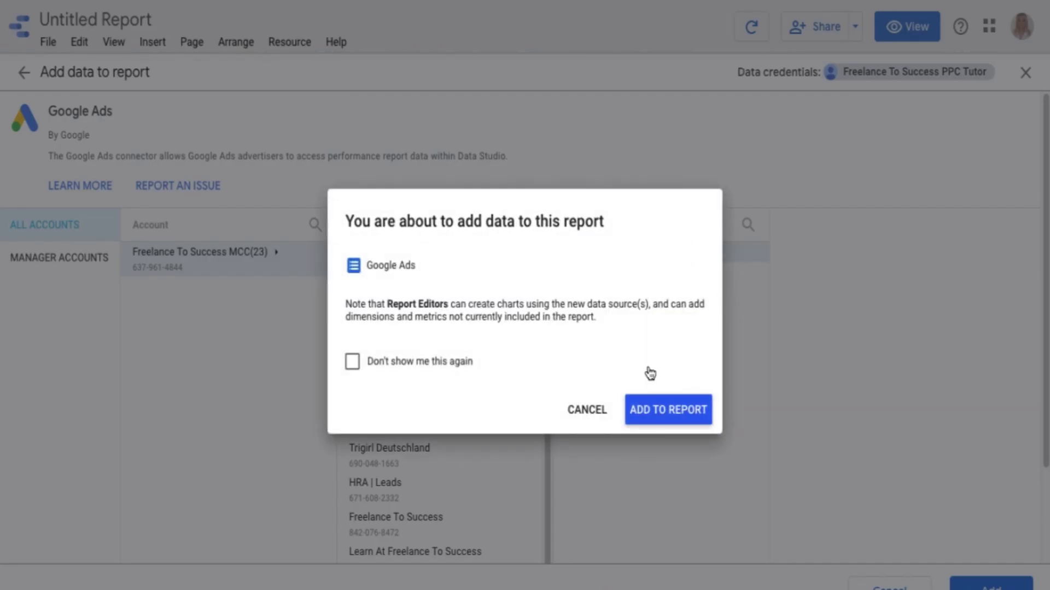
left_click(663, 411)
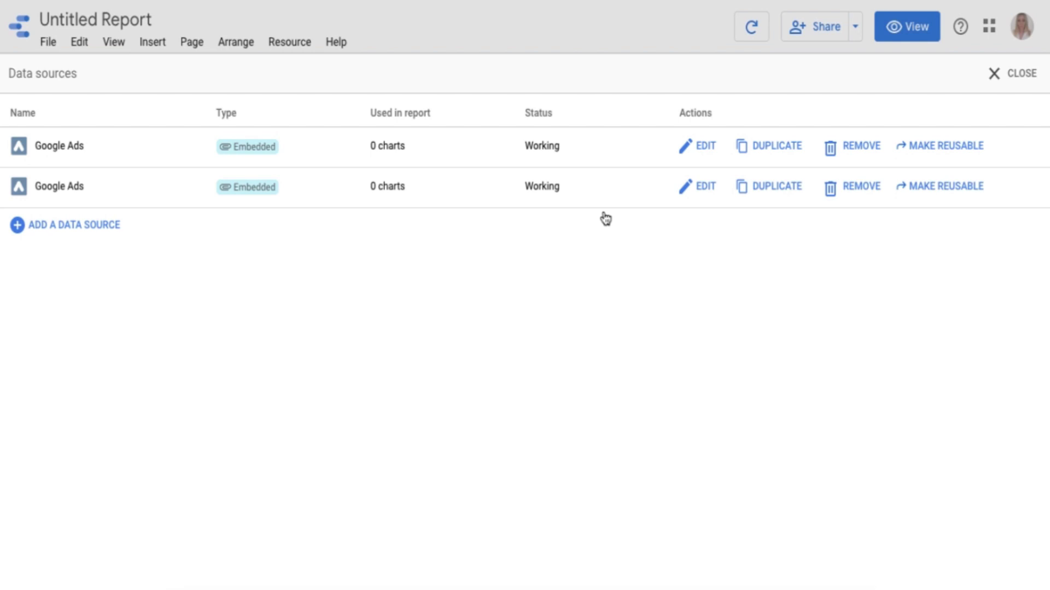
Remove the second Google Ads data source from the report and close the data source list
left_click(853, 187)
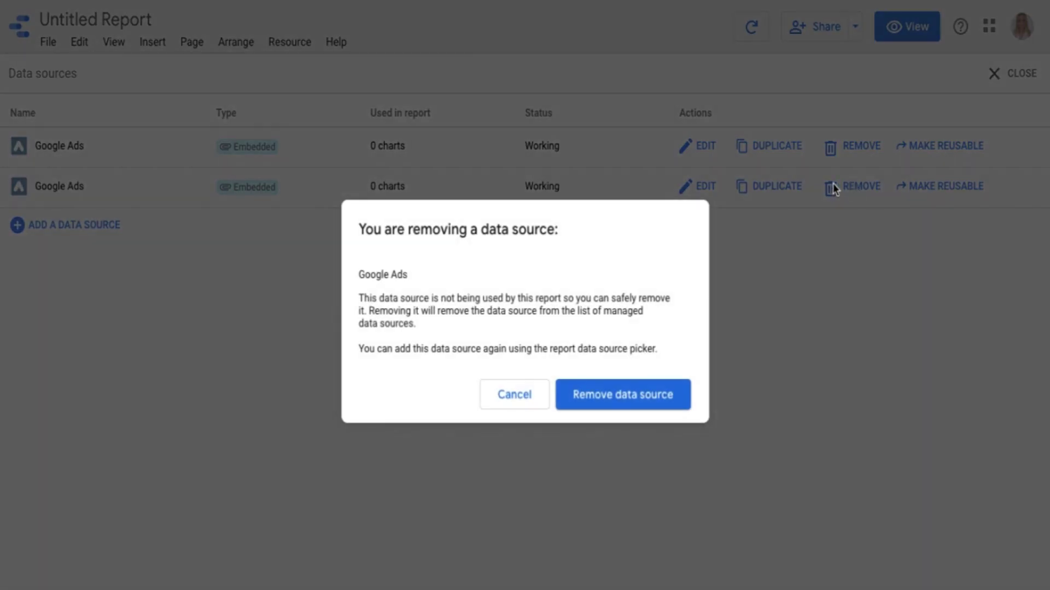
left_click(624, 396)
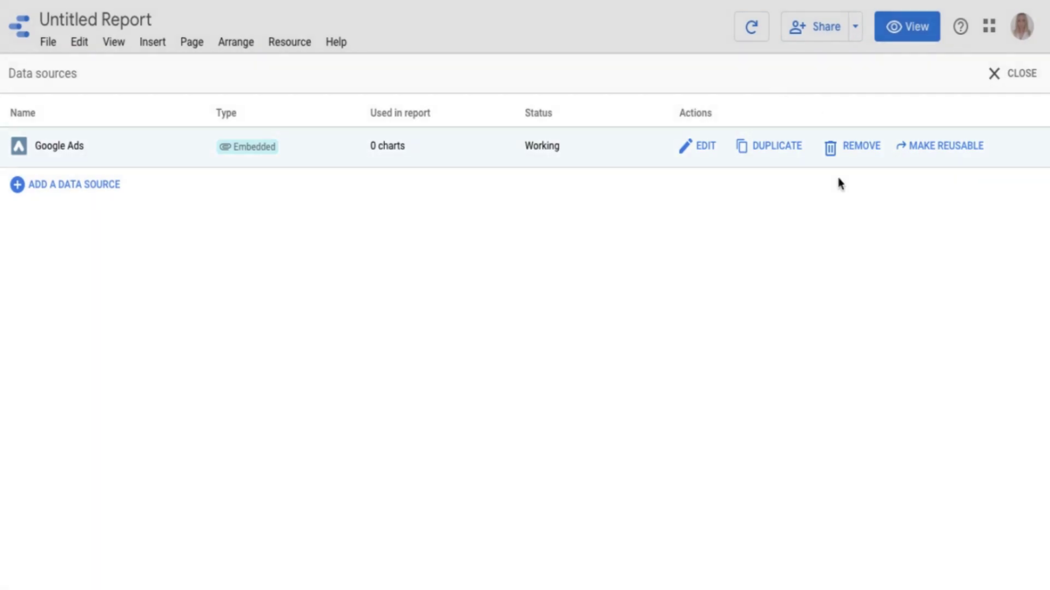
left_click(1006, 75)
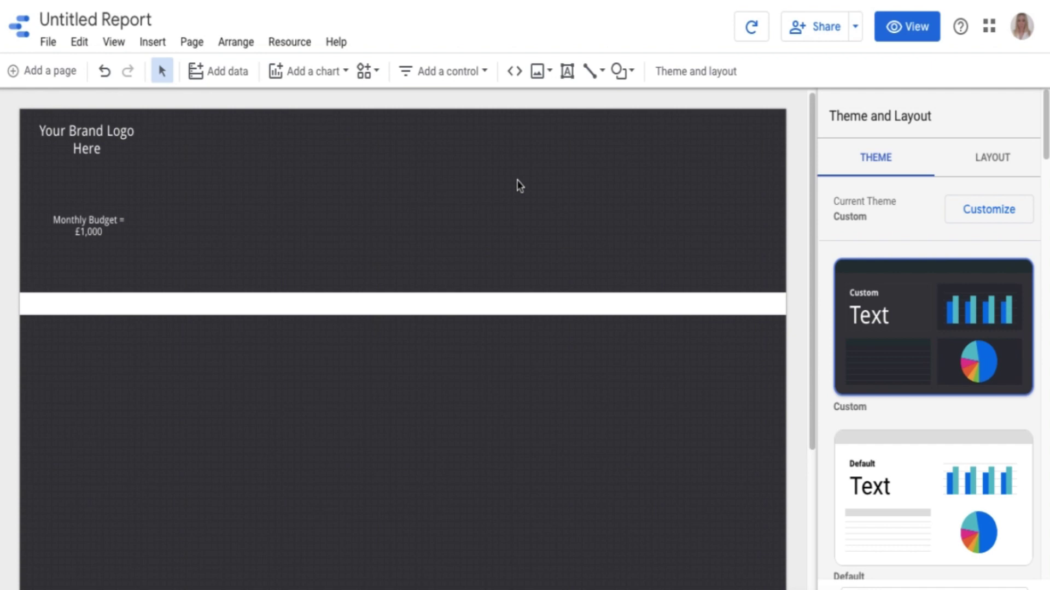
Place a date range control in the upper-right corner of the report page's header
left_click(446, 80)
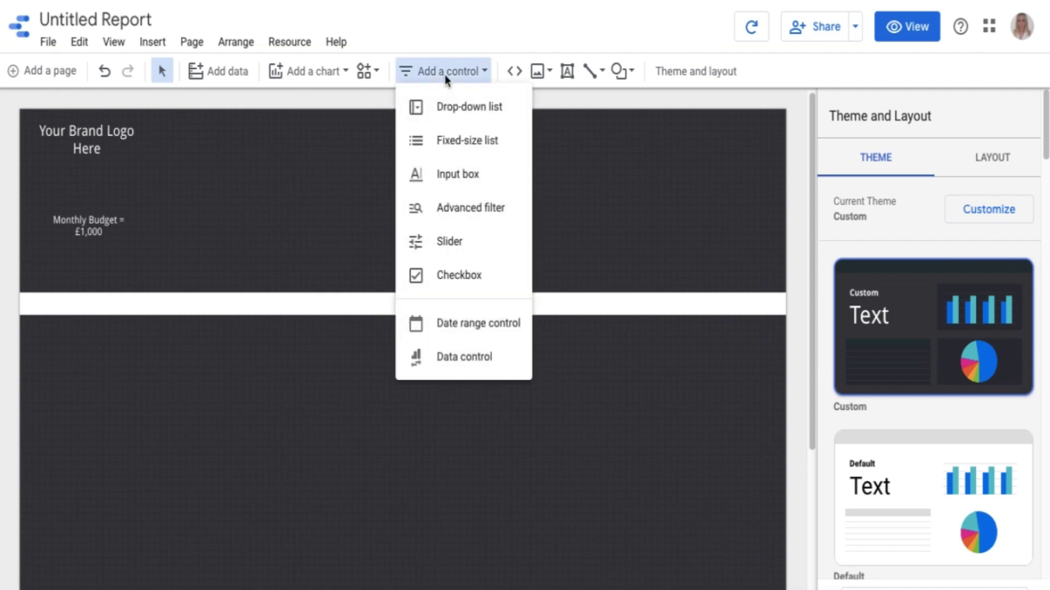
left_click(437, 323)
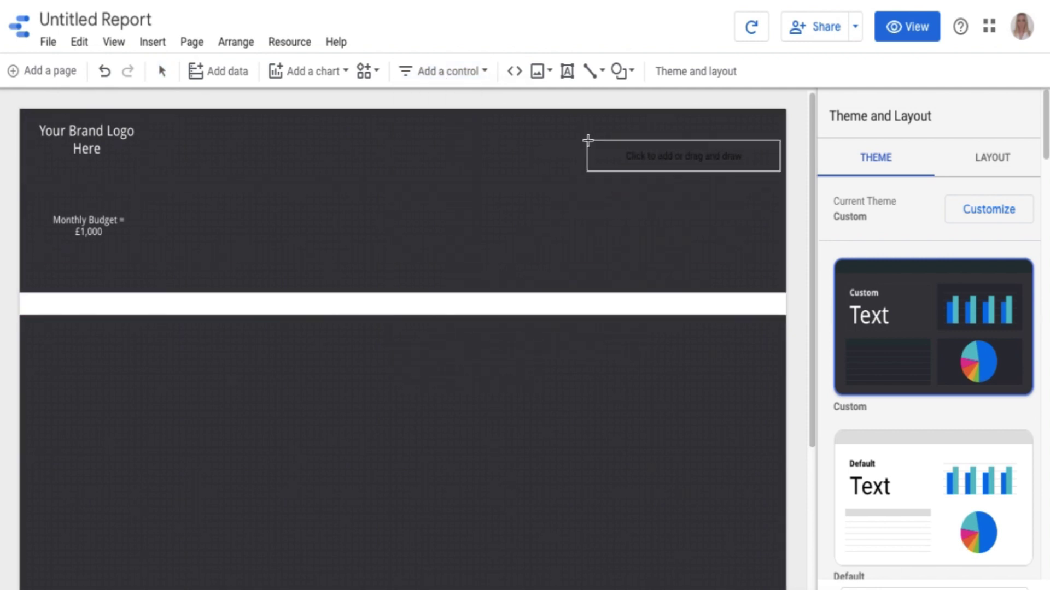
left_click(594, 119)
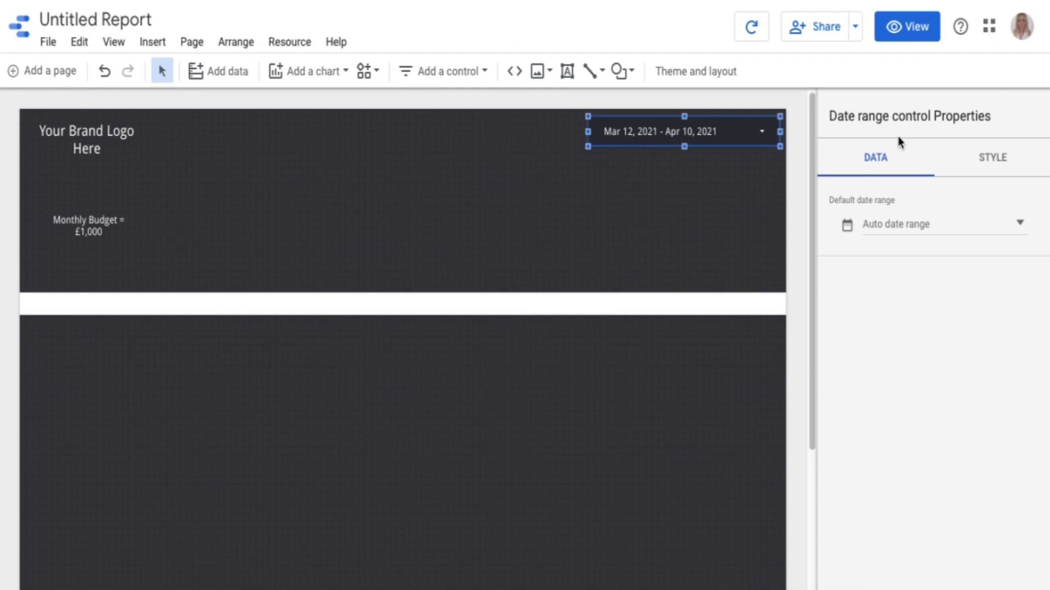
Choose Last 30 days as the date range control's default date range
left_click(911, 225)
left_click(979, 229)
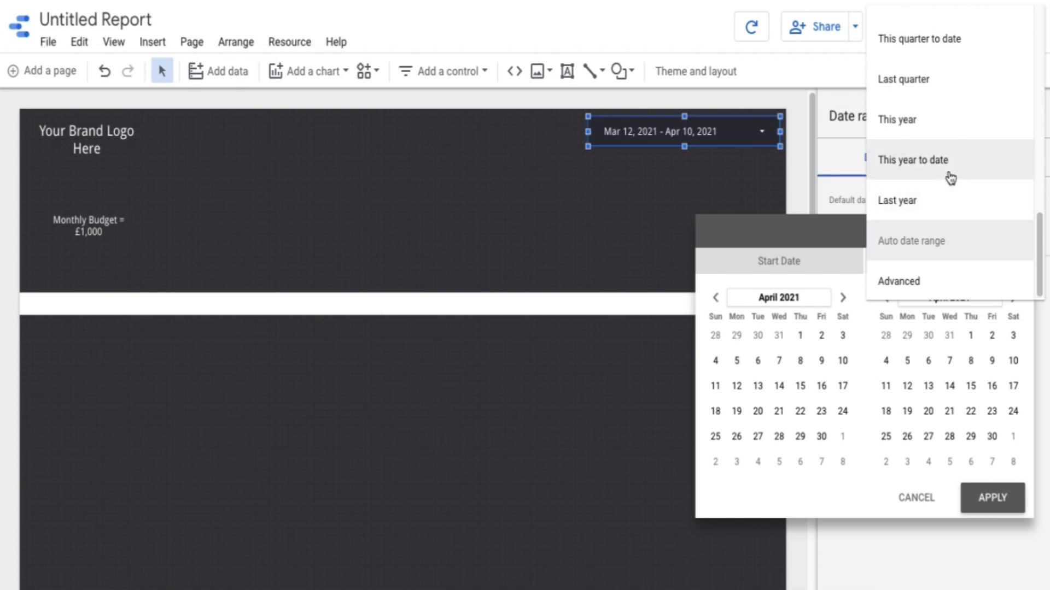
scroll(950, 178, "up", 10)
scroll(950, 178, "up", 2)
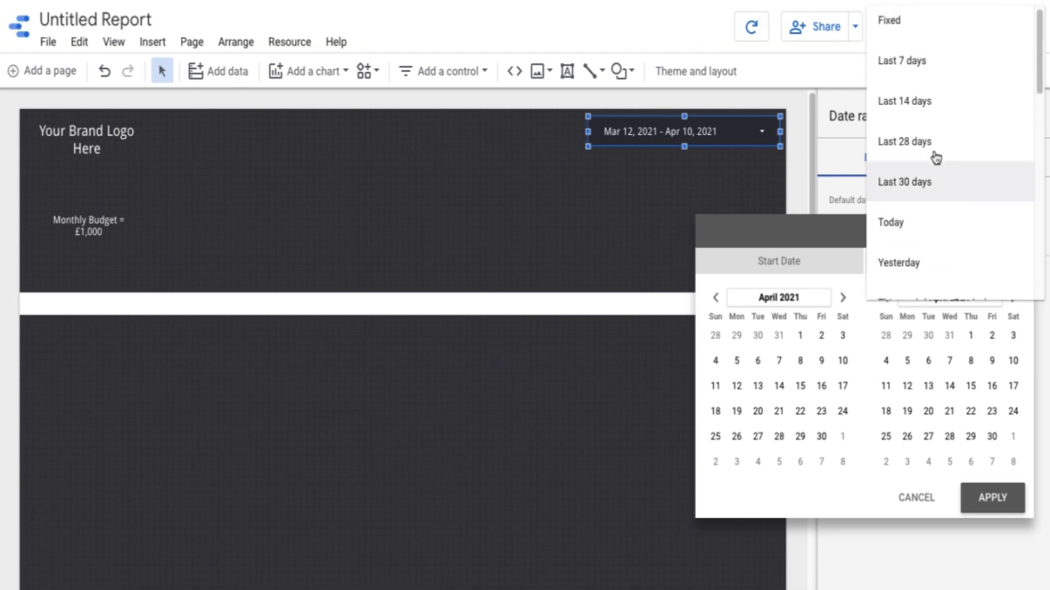
left_click(922, 186)
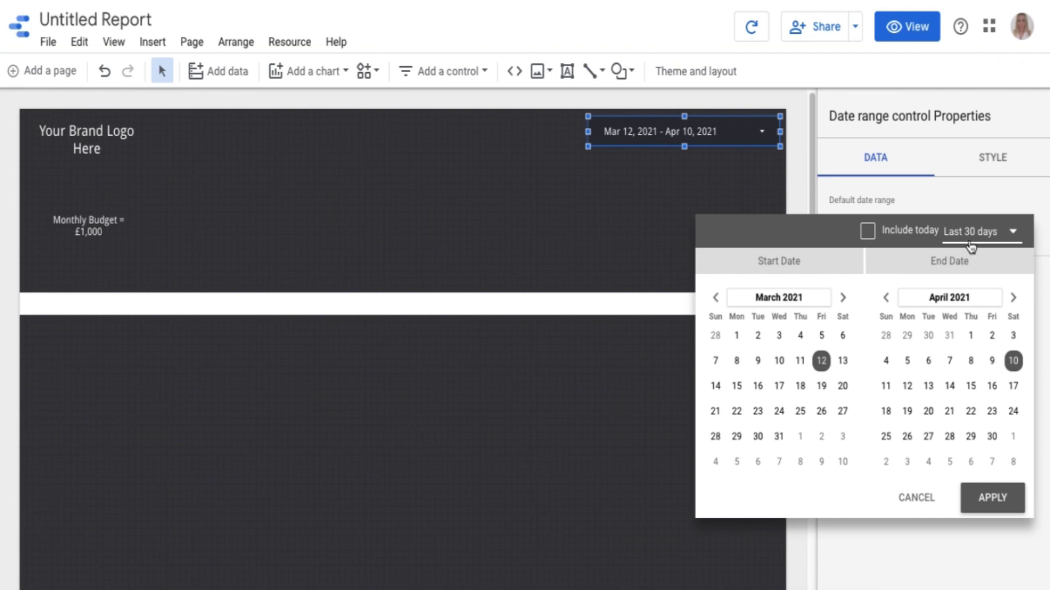
Change the date range control's default to a fixed range from April 1 to April 30, 2021
left_click(973, 243)
scroll(951, 273, "down", 10)
scroll(918, 191, "up", 5)
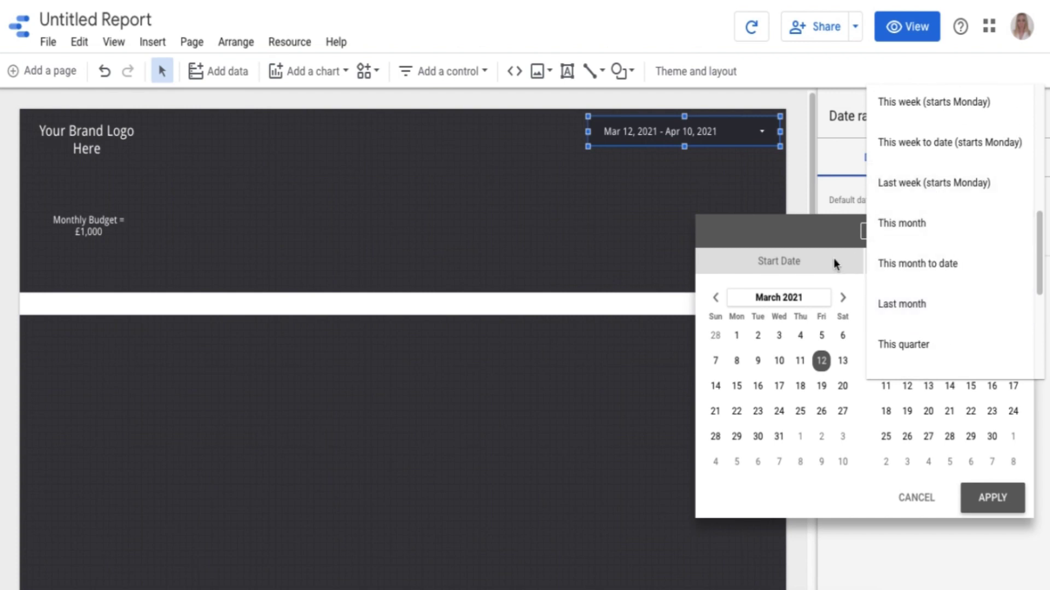
scroll(950, 211, "down", 5)
scroll(952, 212, "up", 10)
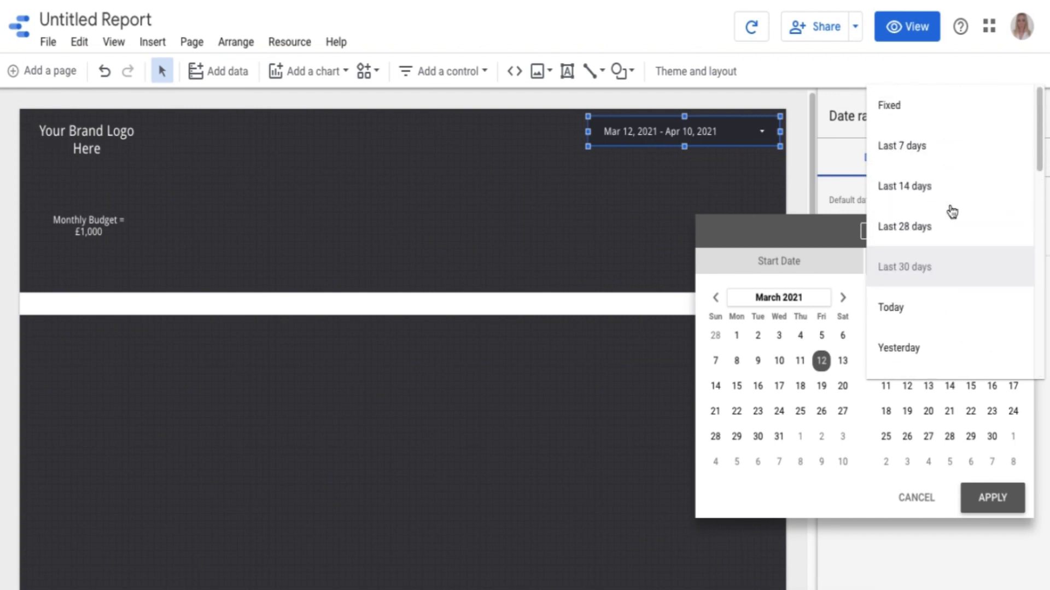
left_click(924, 102)
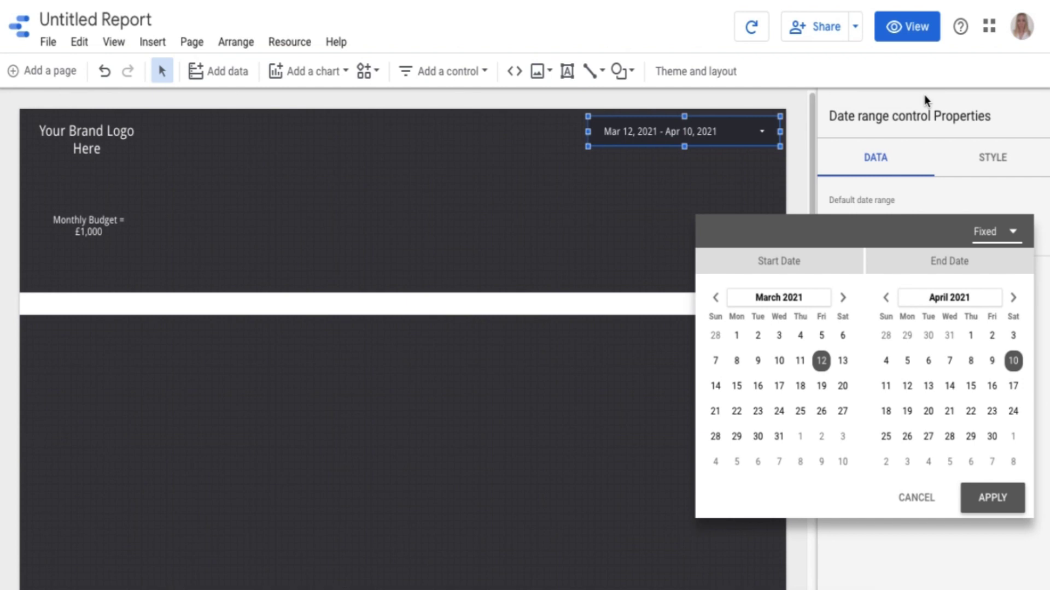
left_click(842, 298)
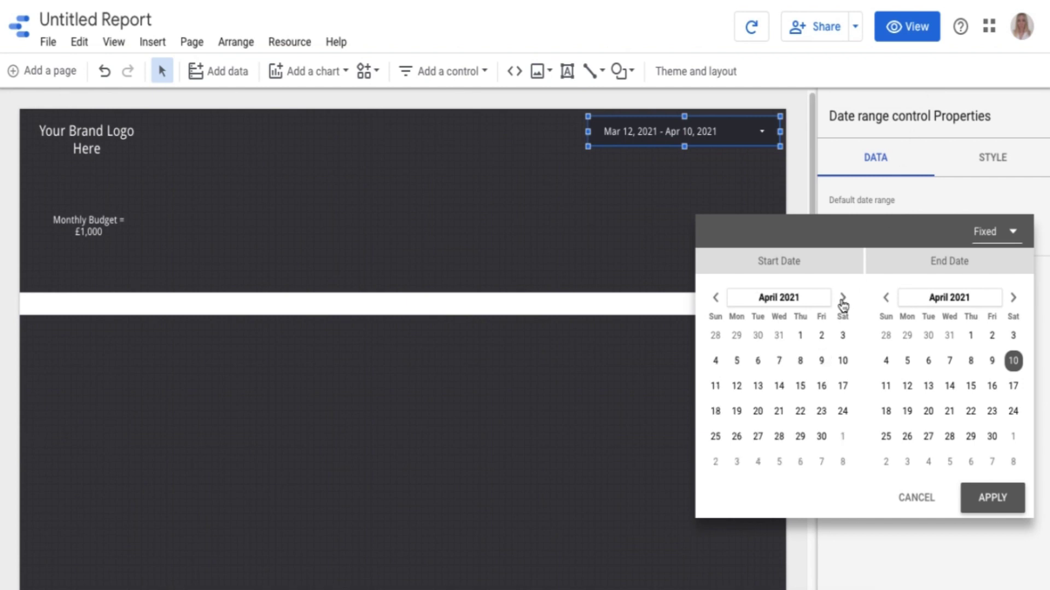
left_click(800, 338)
left_click(992, 437)
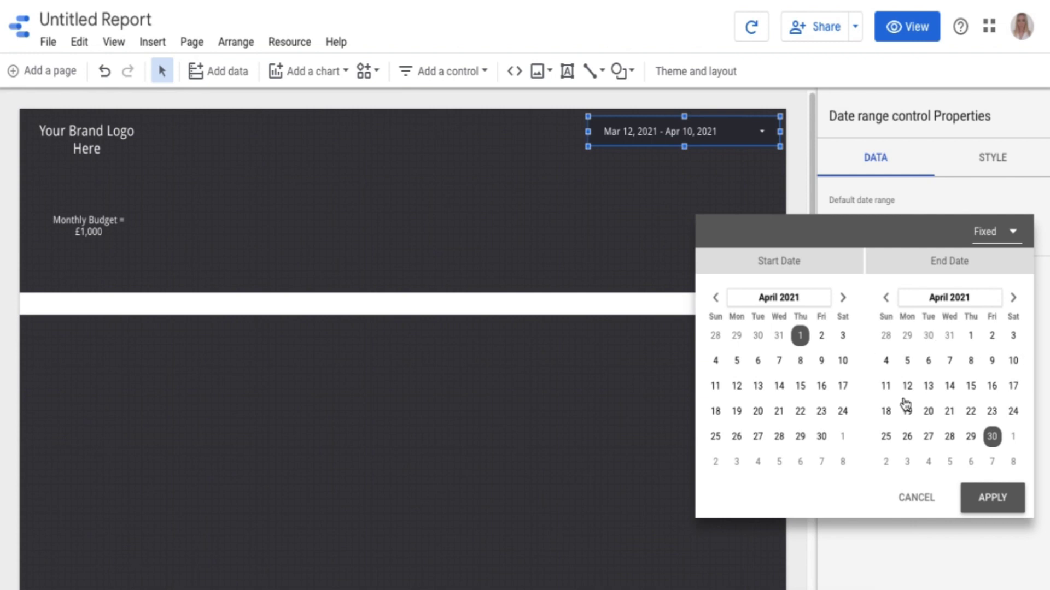
left_click(970, 504)
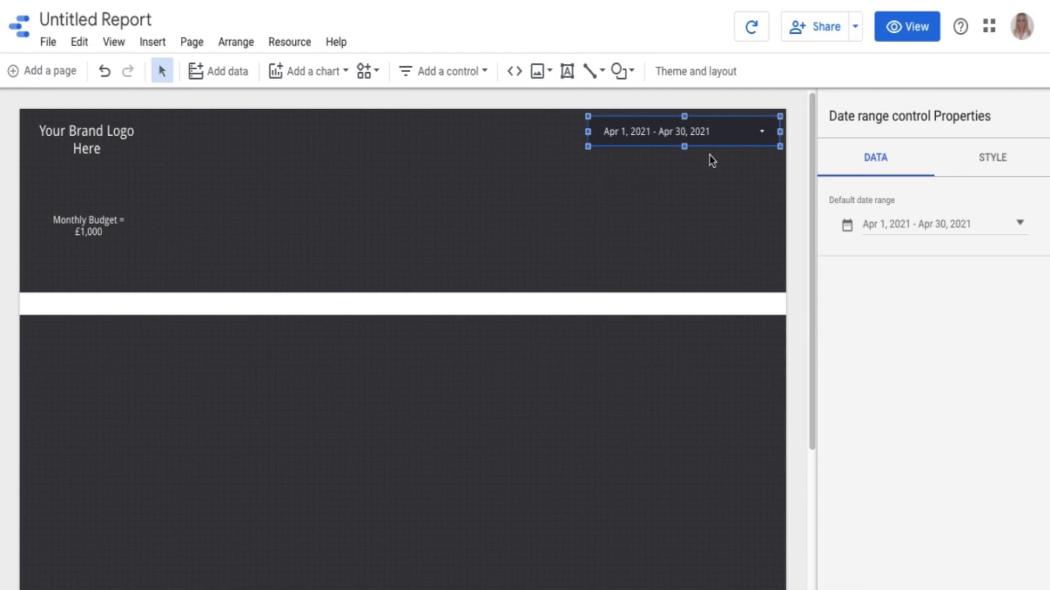
left_click(688, 202)
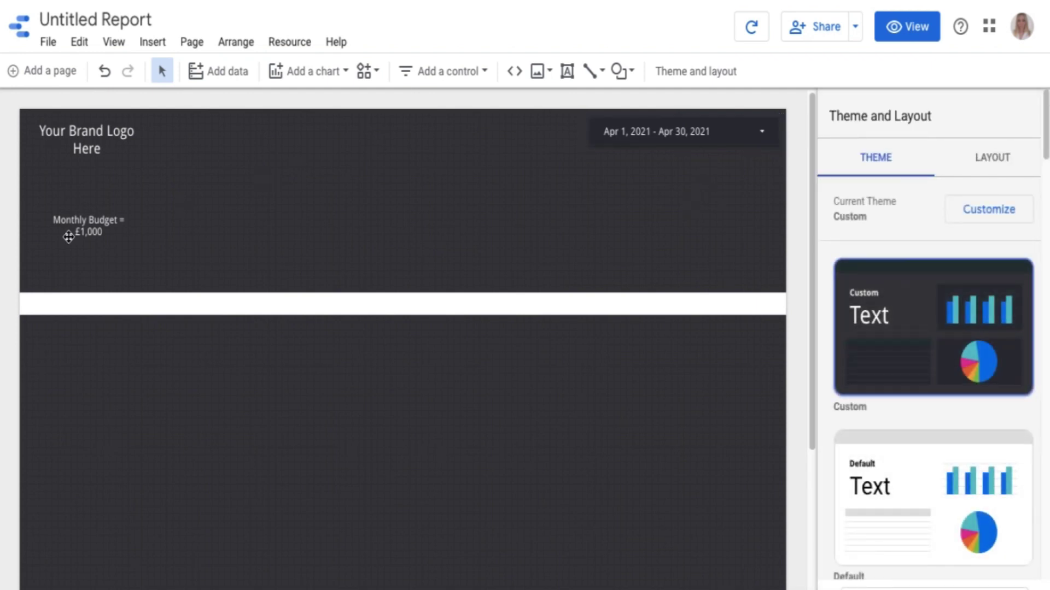
left_click(90, 229)
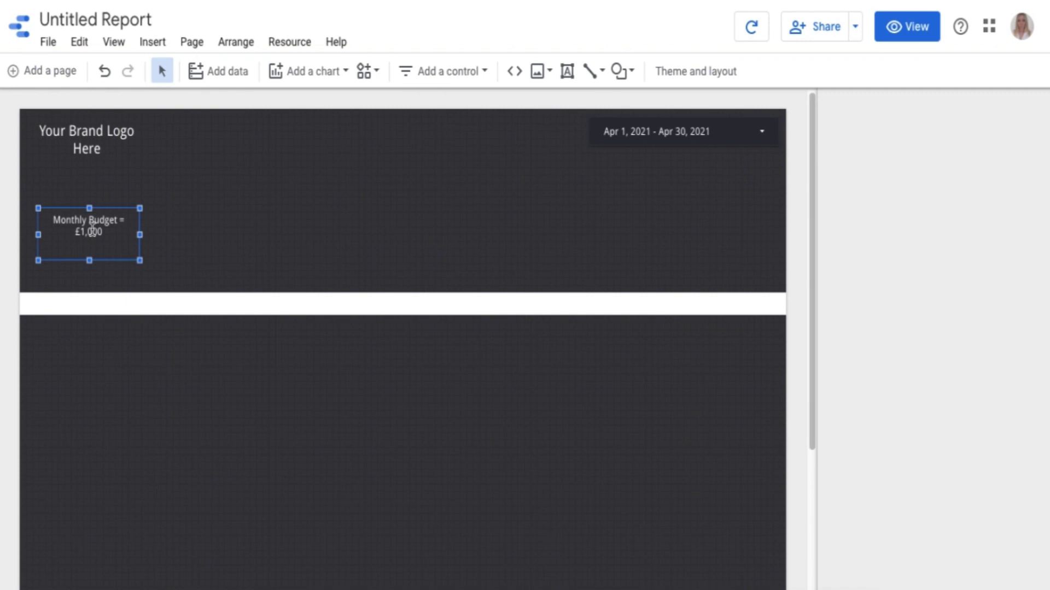
left_click(161, 224)
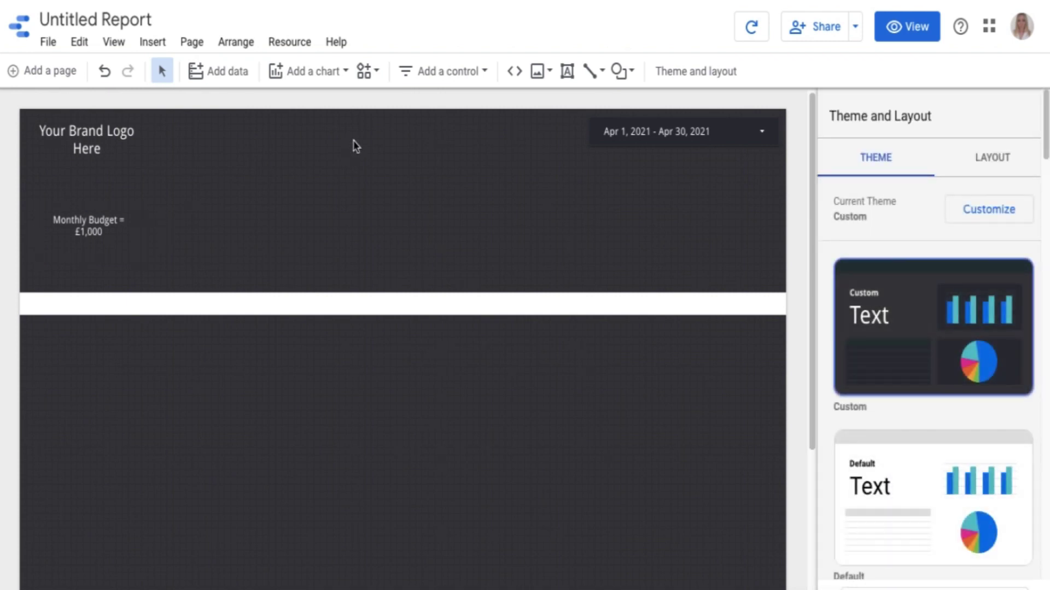
Add a scorecard in the middle of the report header and set its metric to Cost
left_click(326, 74)
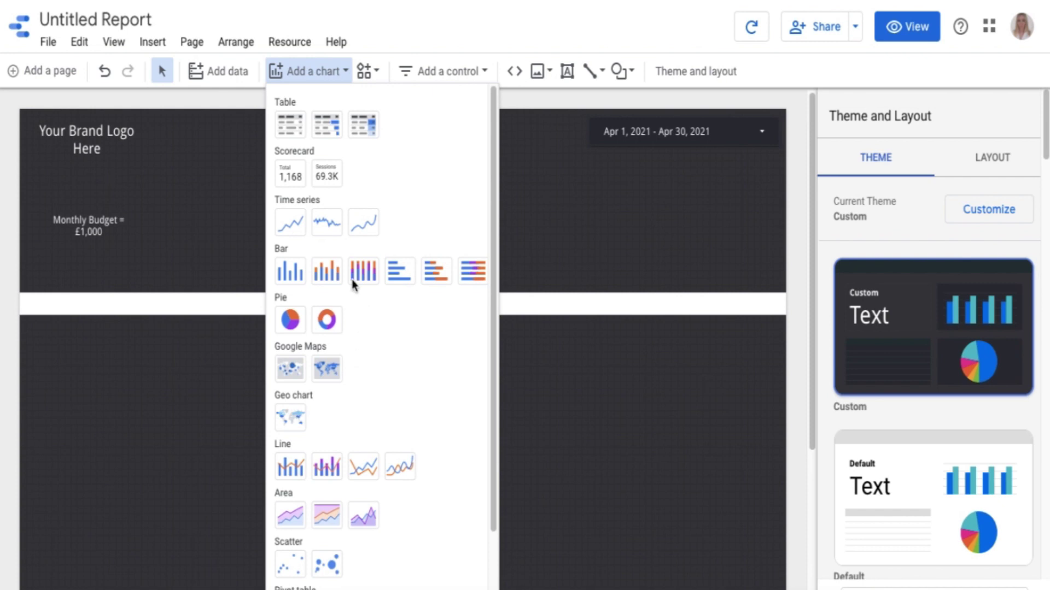
left_click(290, 175)
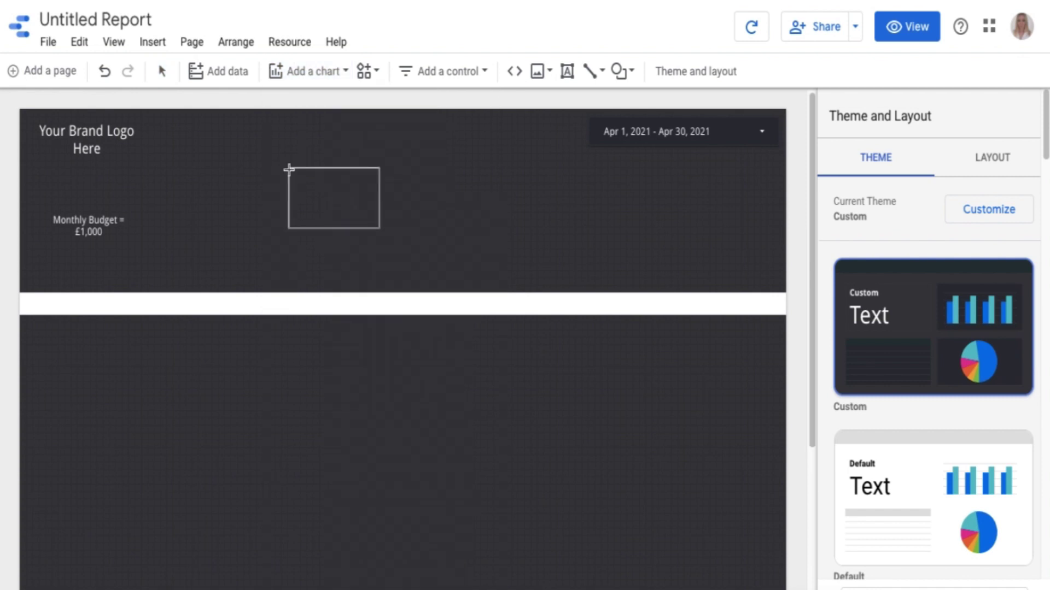
left_click(319, 188)
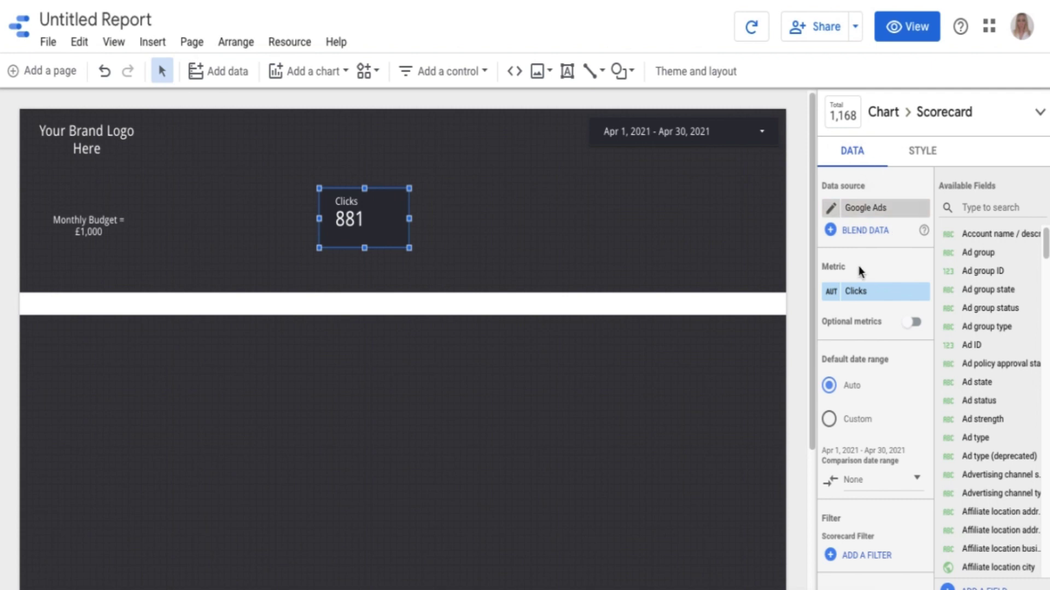
left_click(875, 294)
type("cost")
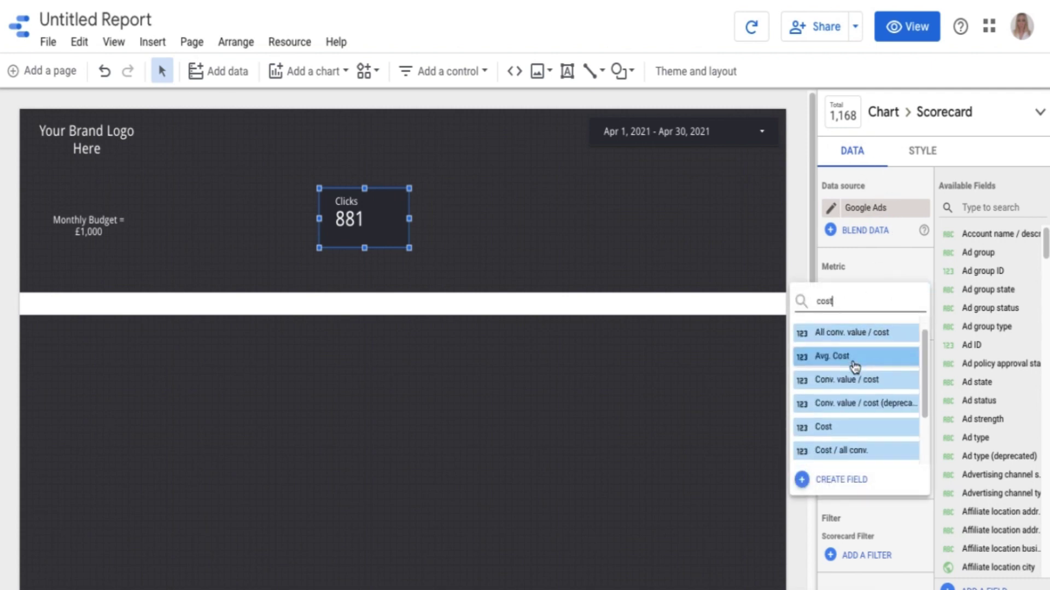
scroll(855, 367, "down", 1)
left_click(831, 382)
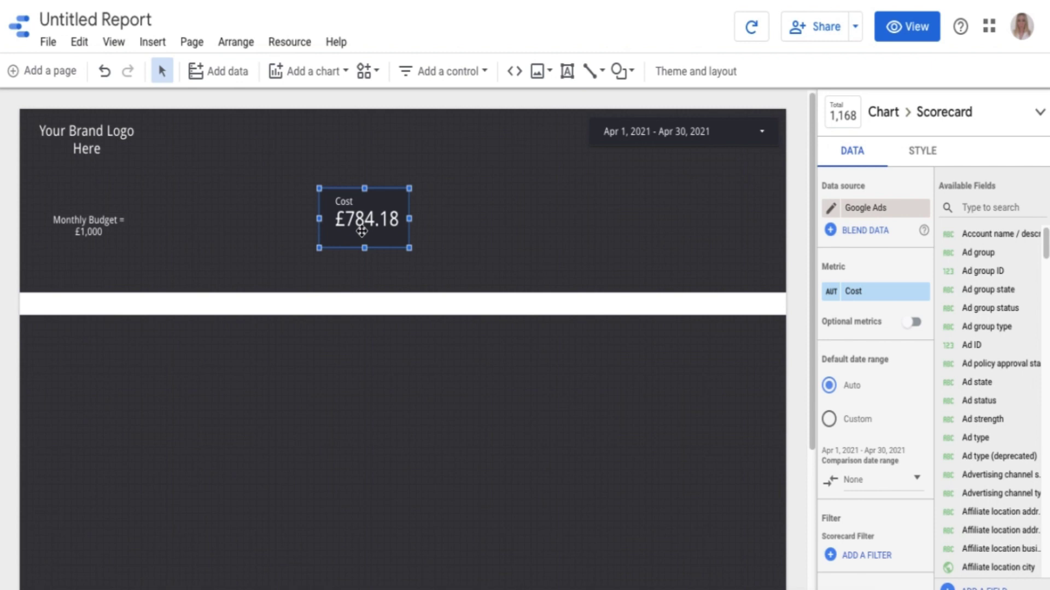
Centre-align the Cost scorecard's metric name, metric value and comparison labels
left_click(930, 154)
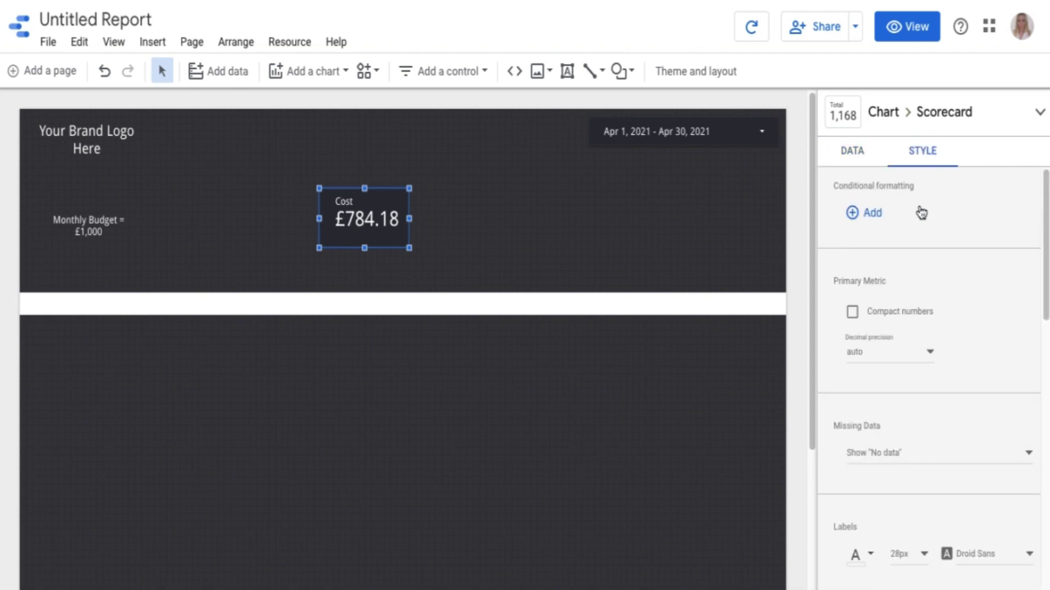
scroll(875, 251, "down", 3)
left_click(941, 447)
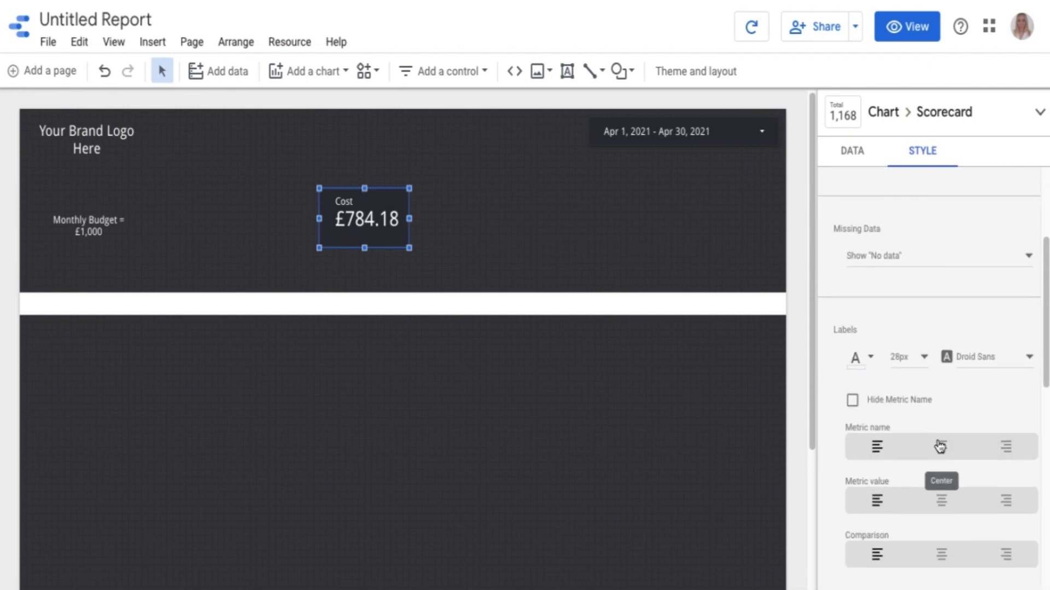
left_click(941, 500)
left_click(941, 554)
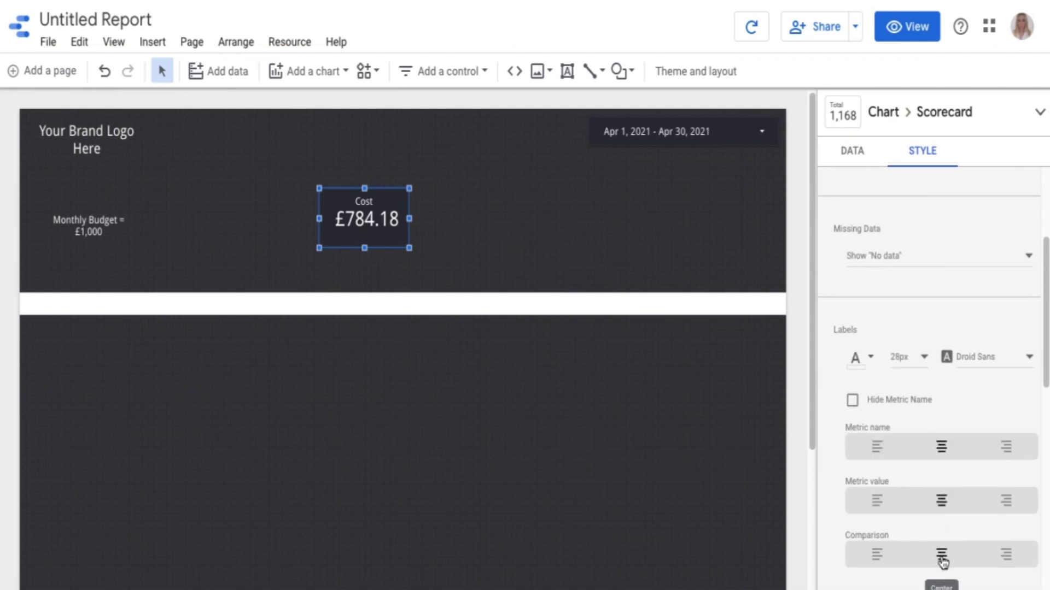
scroll(894, 410, "down", 5)
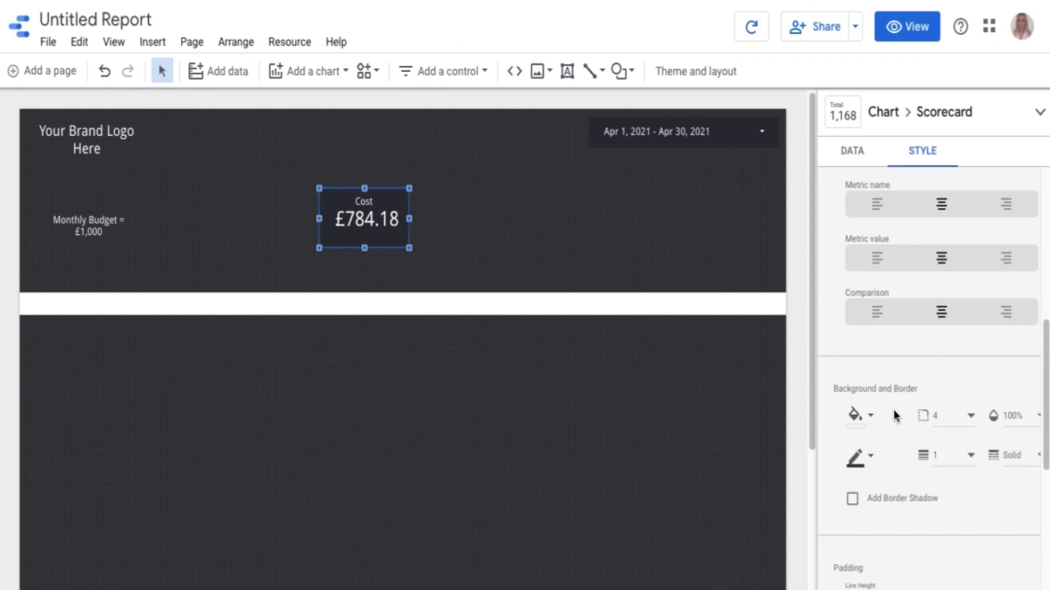
left_click(862, 415)
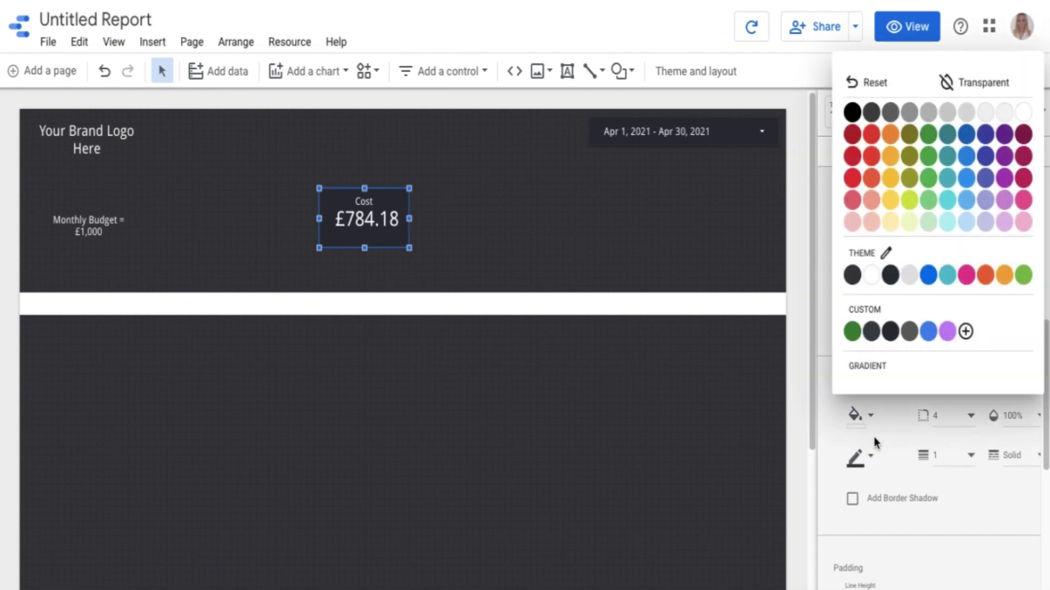
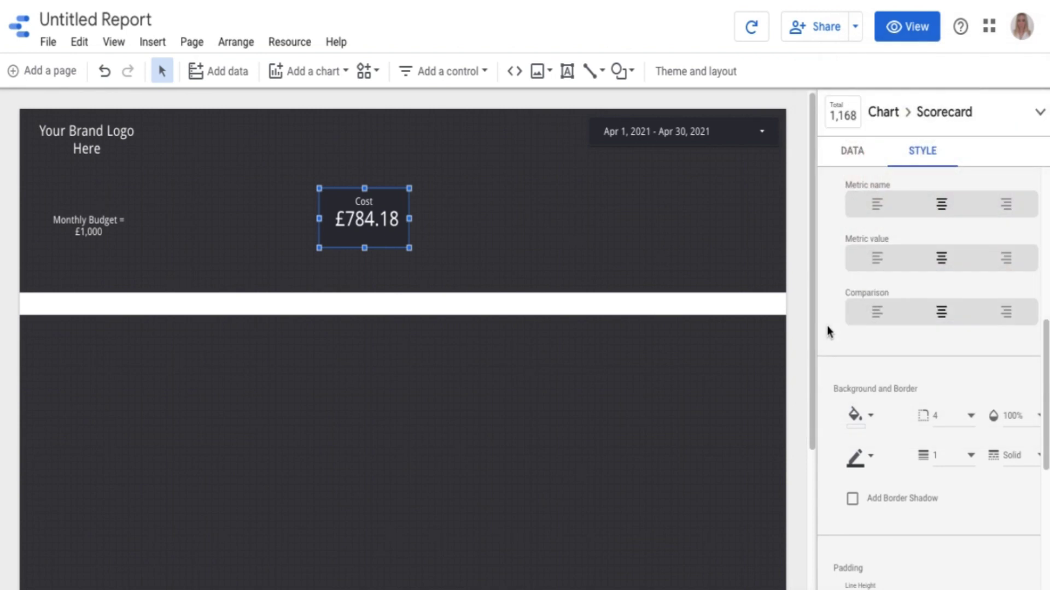
scroll(865, 280, "up", 7)
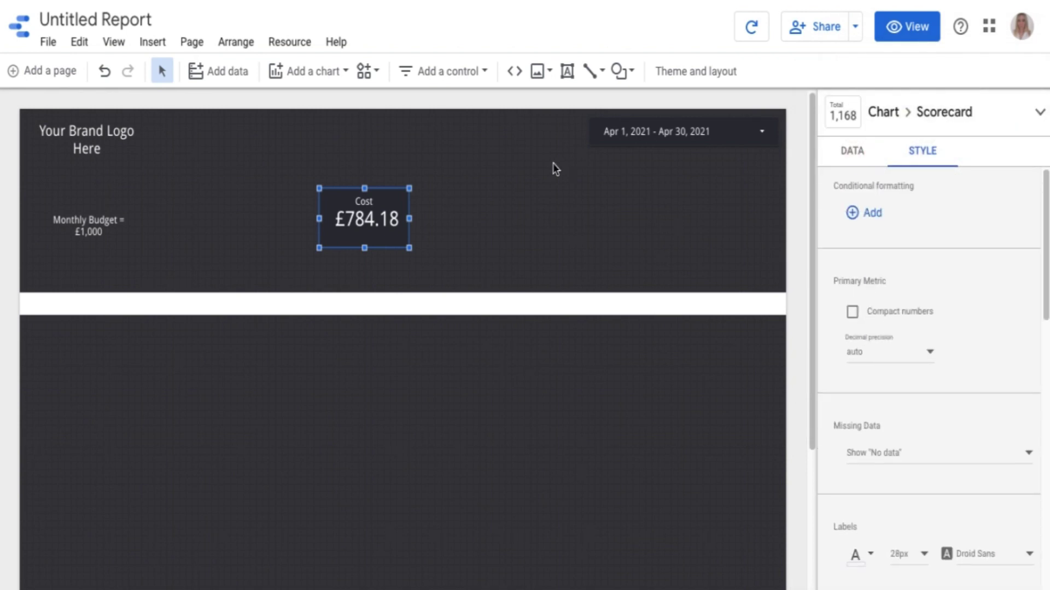
left_click(539, 225)
Move the Cost scorecard directly beside the Monthly Budget label and shorten it to match the label's height
left_click(365, 207)
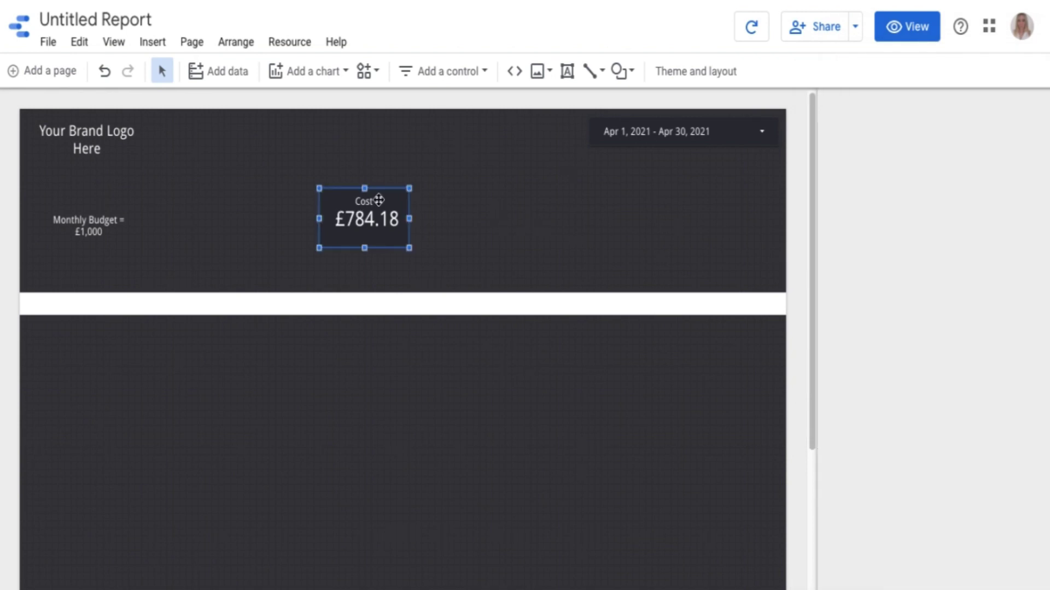
left_click_drag(389, 187, 181, 221)
left_click_drag(214, 267, 212, 255)
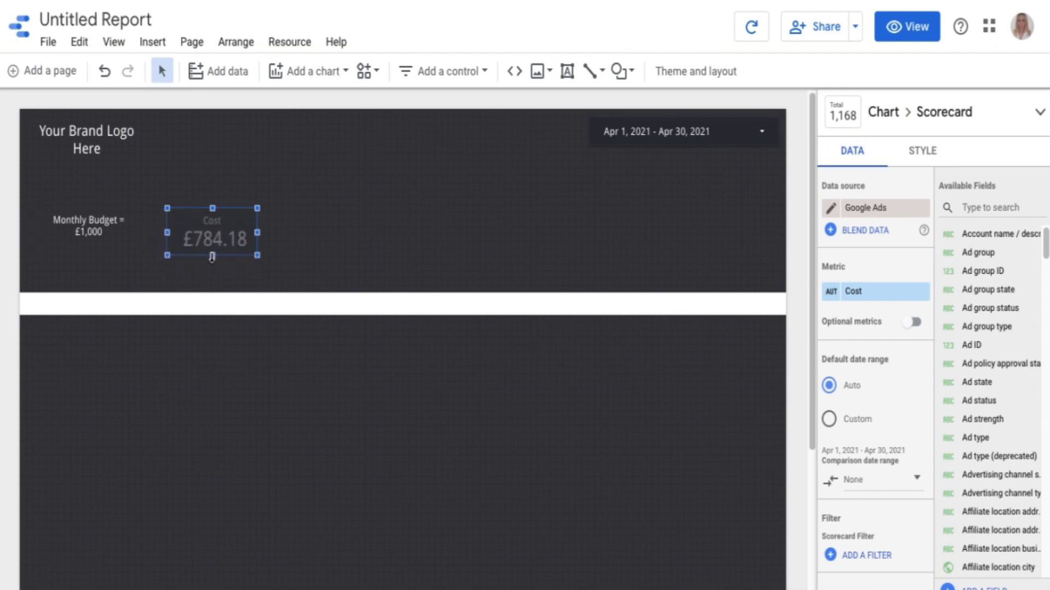
left_click(148, 234)
left_click(109, 226)
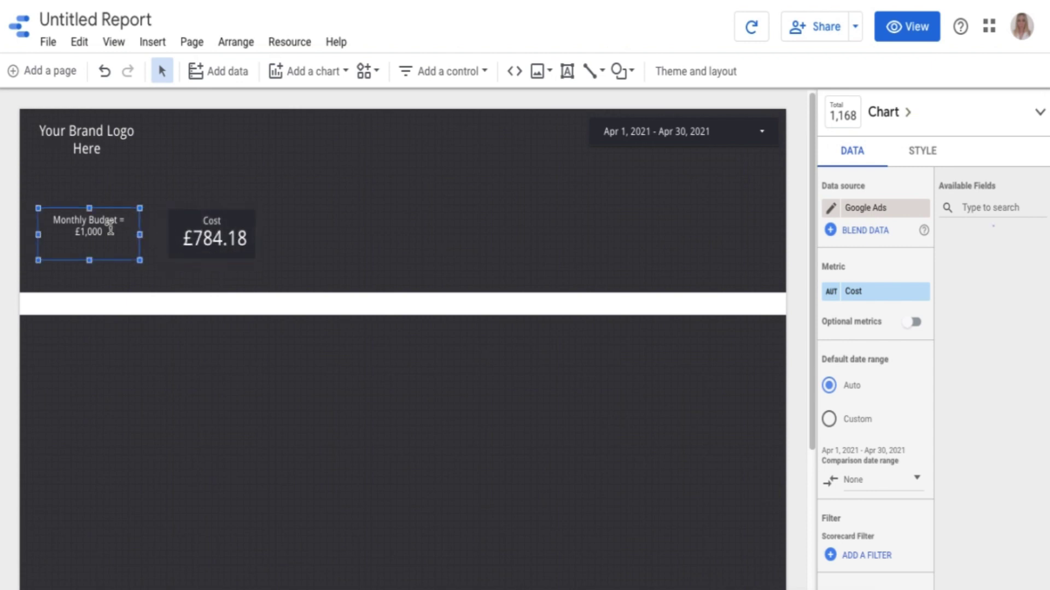
left_click(182, 226)
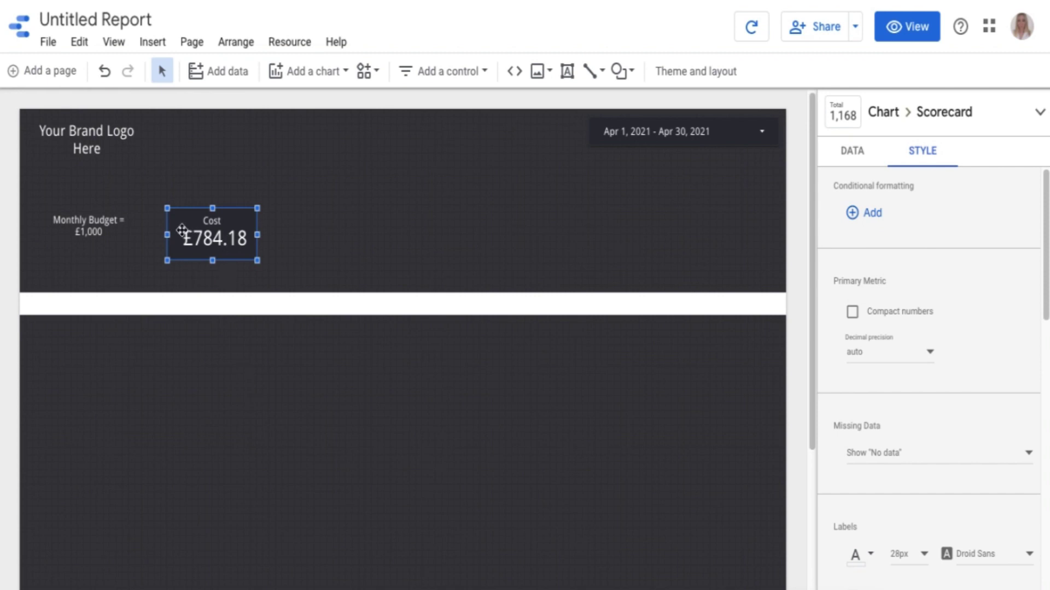
left_click(277, 227)
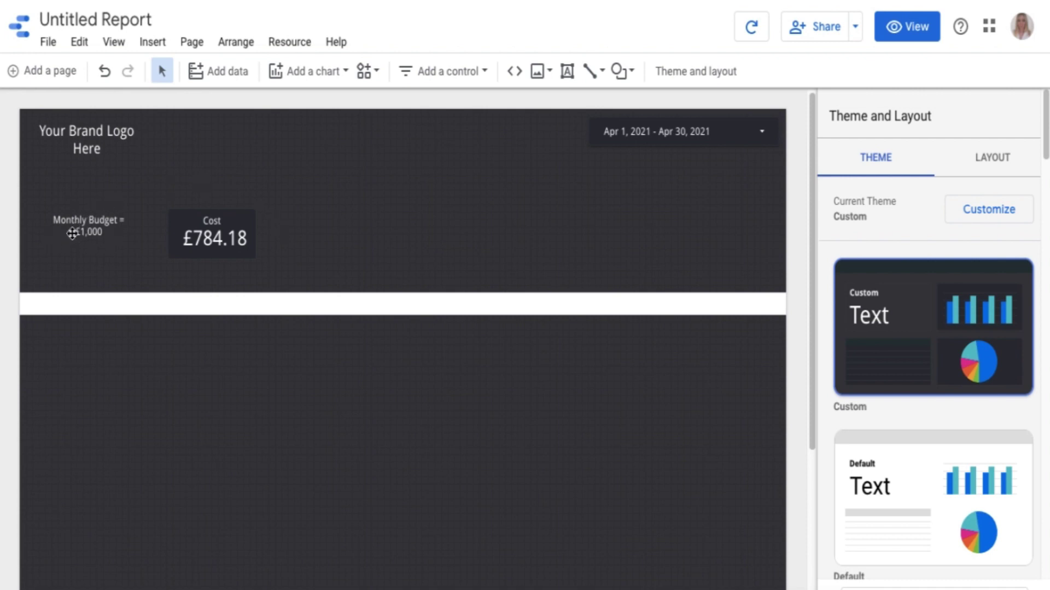
left_click(187, 224)
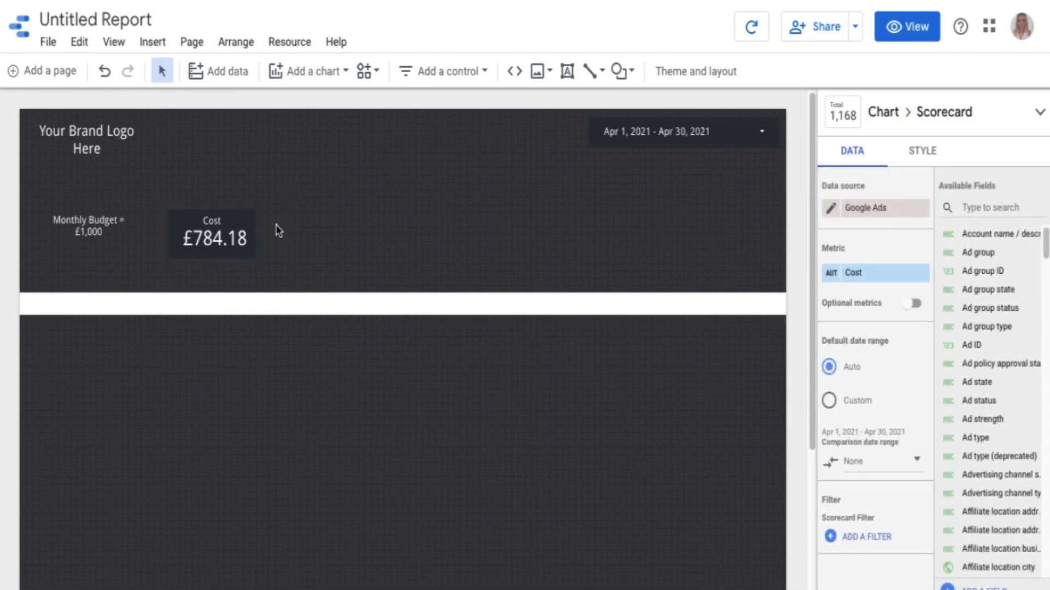
left_click(279, 230)
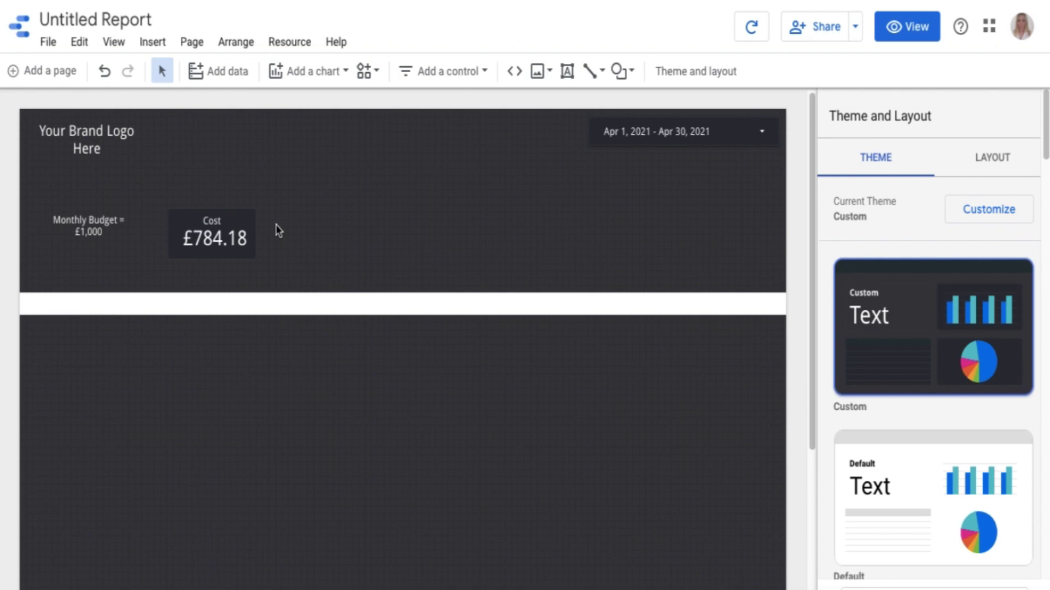
Duplicate the Cost scorecard and place the copy just to the right of the original with a small gap
left_click(235, 223)
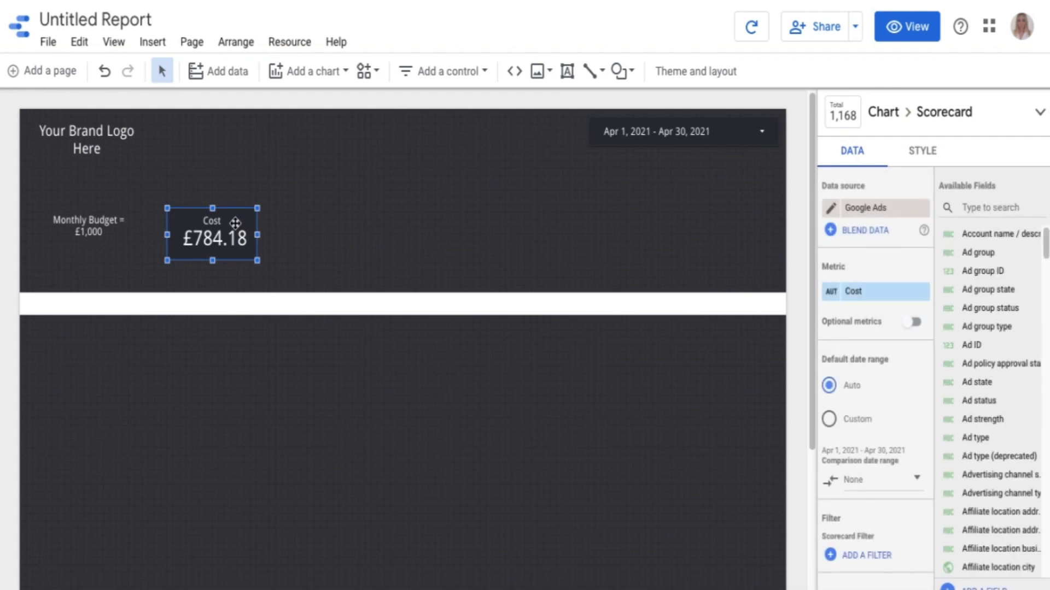
key("ctrl+c")
key("ctrl+v")
key("Right")
key("Right")
key("Right")
key("Right")
key("Right")
key("Right")
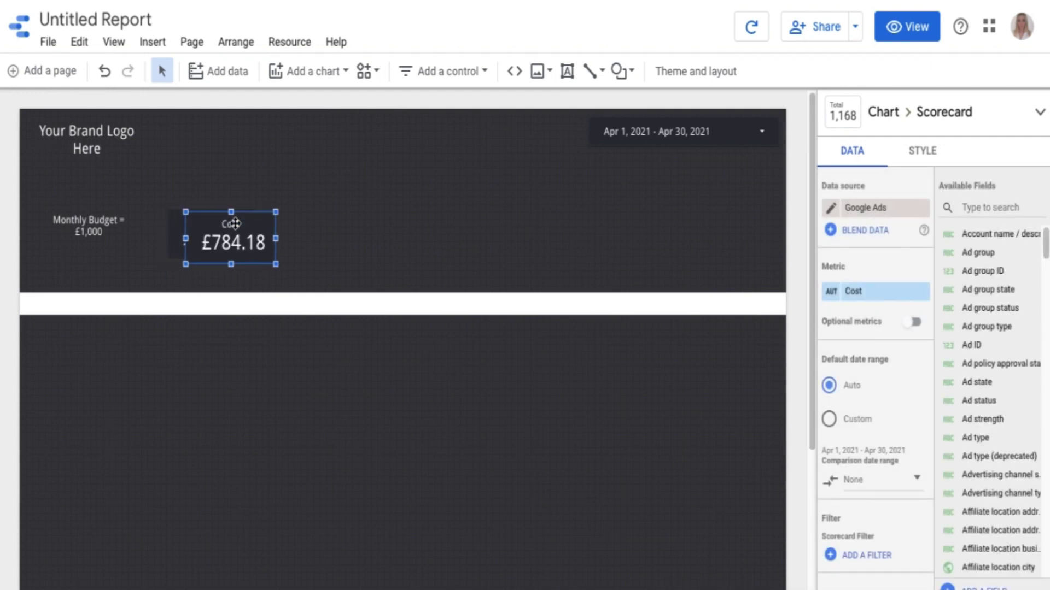
key("Right")
key("Right")
key("Right")
key("Right")
key("Right")
key("Right")
key("Right")
key("Right")
key("Right")
key("Right")
key("Right")
key("Right")
key("Right")
key("Right")
key("Up")
key("Down")
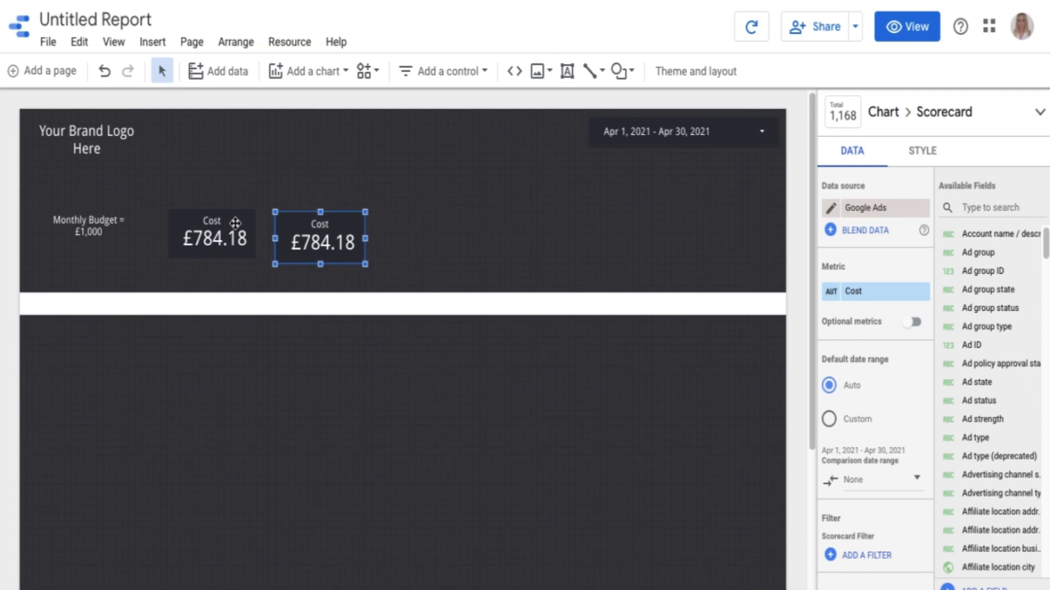
Create a calculated field named Remaining Budget with the formula 1000-Cost and use it as the duplicated Cost scorecard's metric
left_click(872, 298)
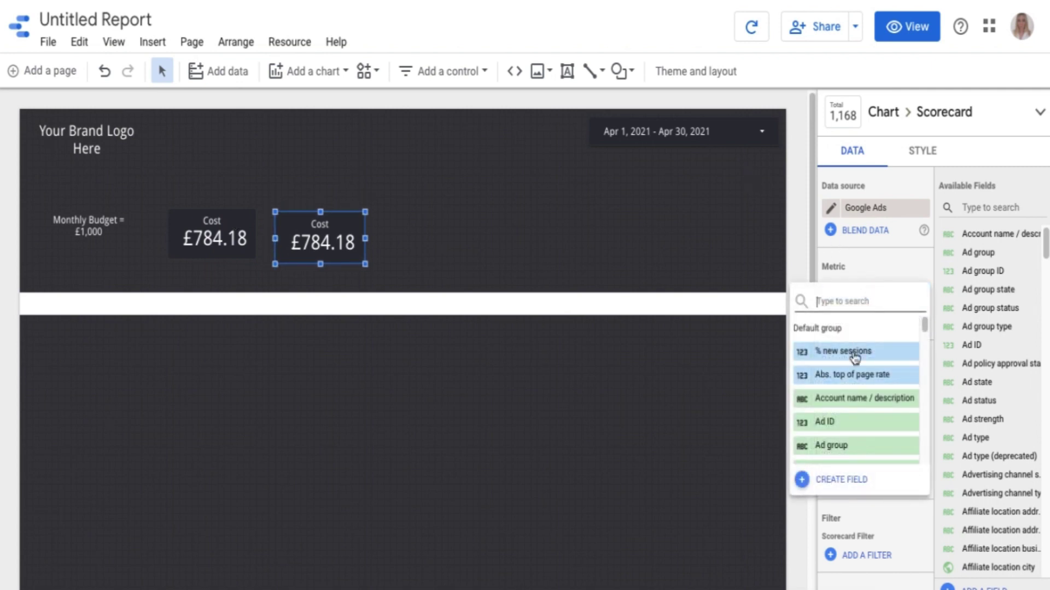
left_click(837, 483)
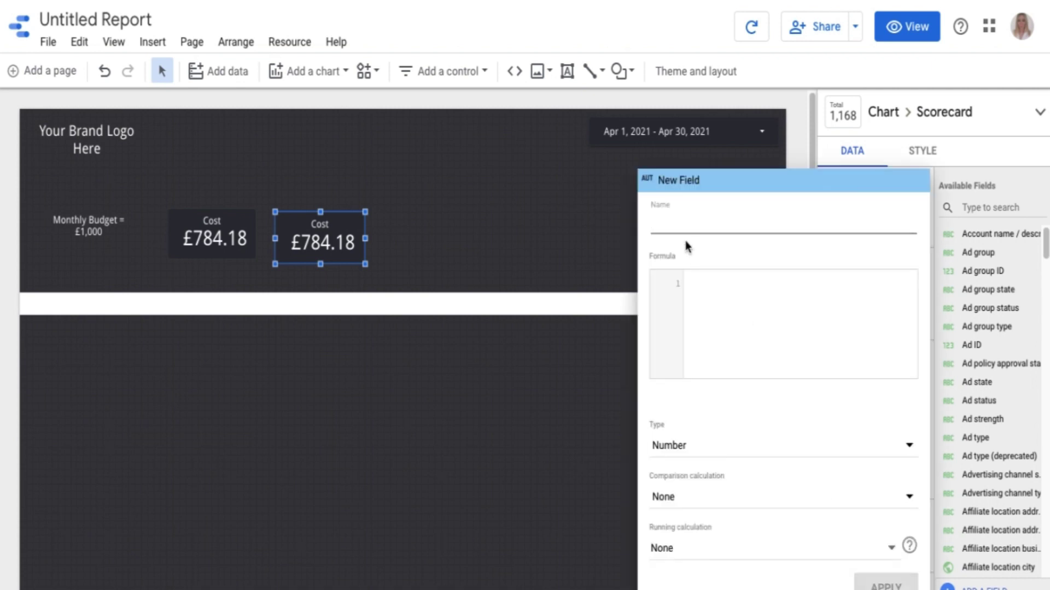
type("Remainin")
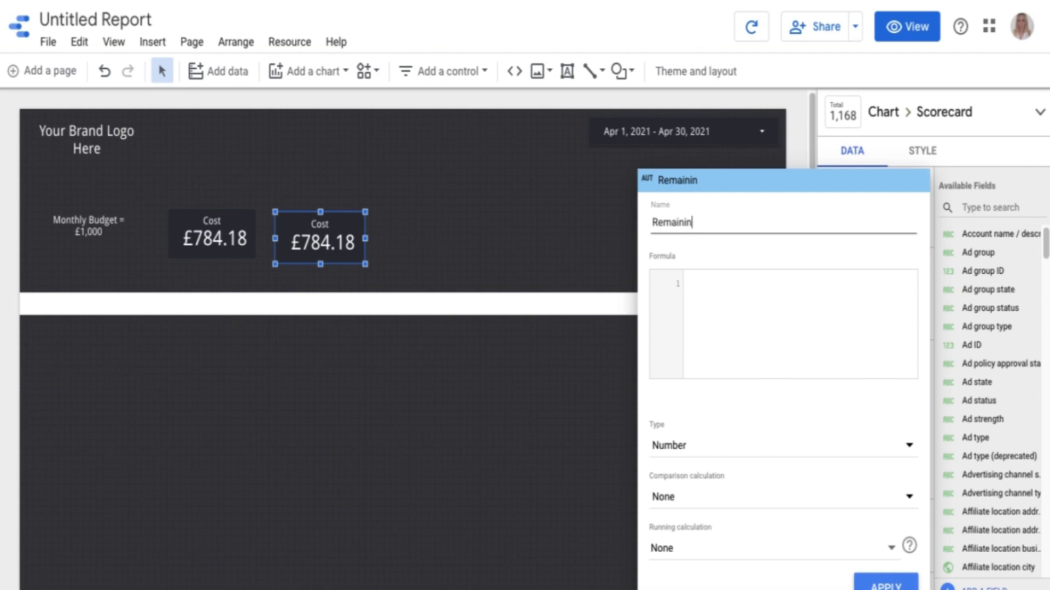
type("g Budget")
left_click(729, 285)
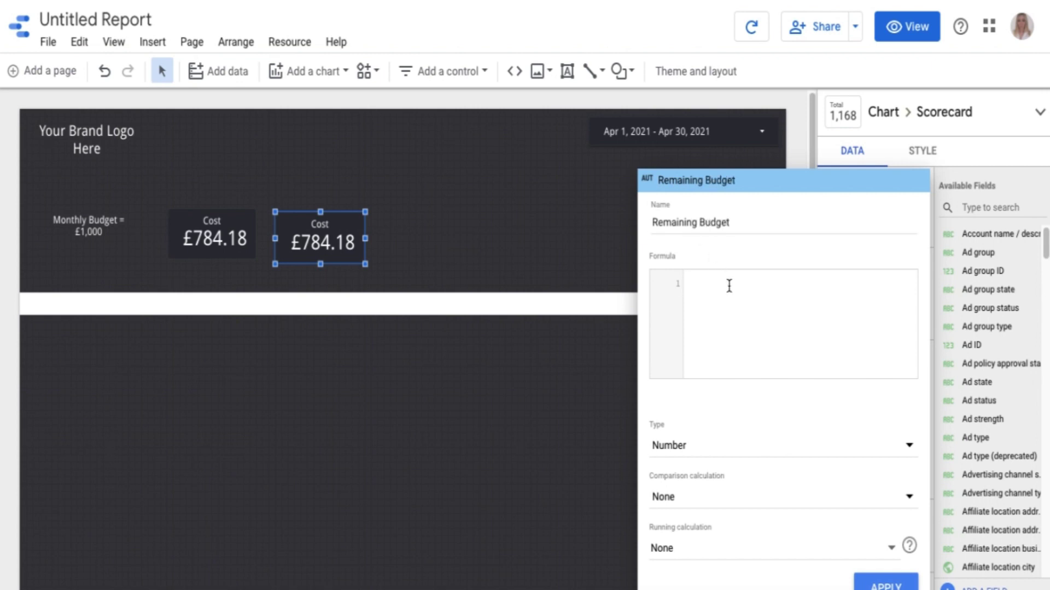
type("Cost")
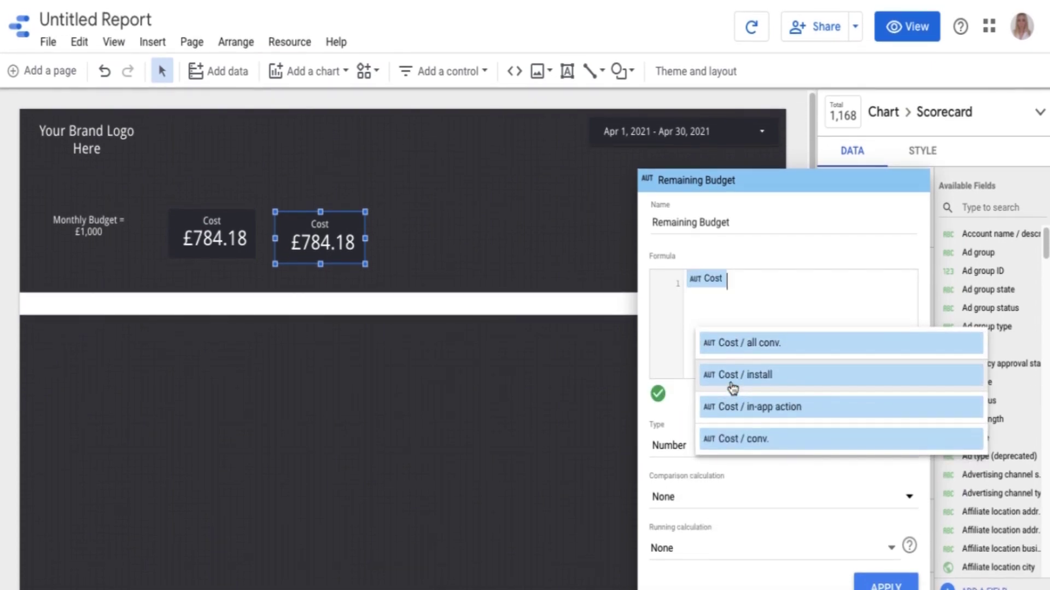
type(" -")
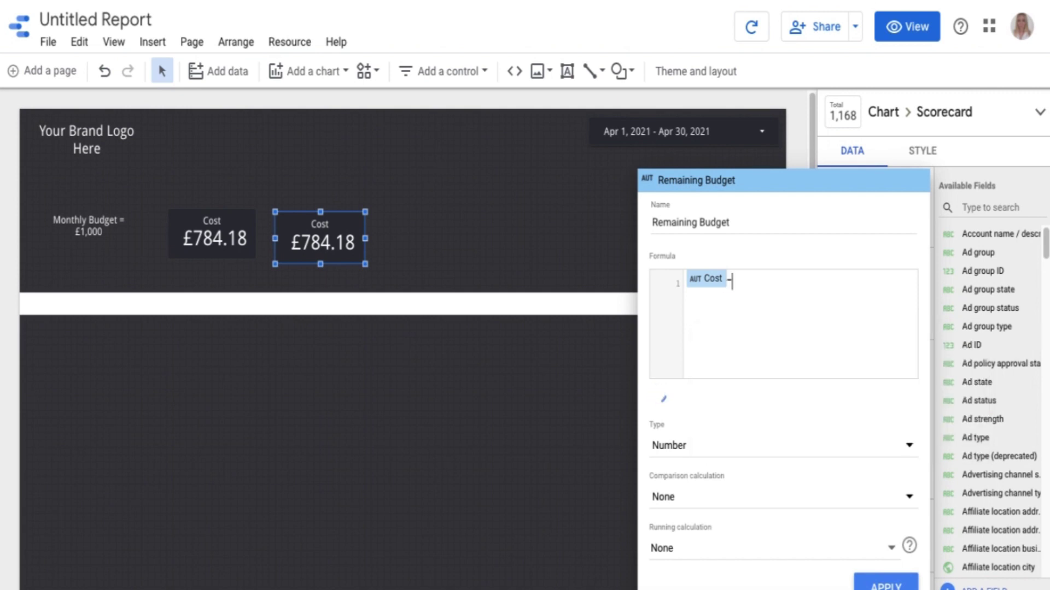
key("BackSpace")
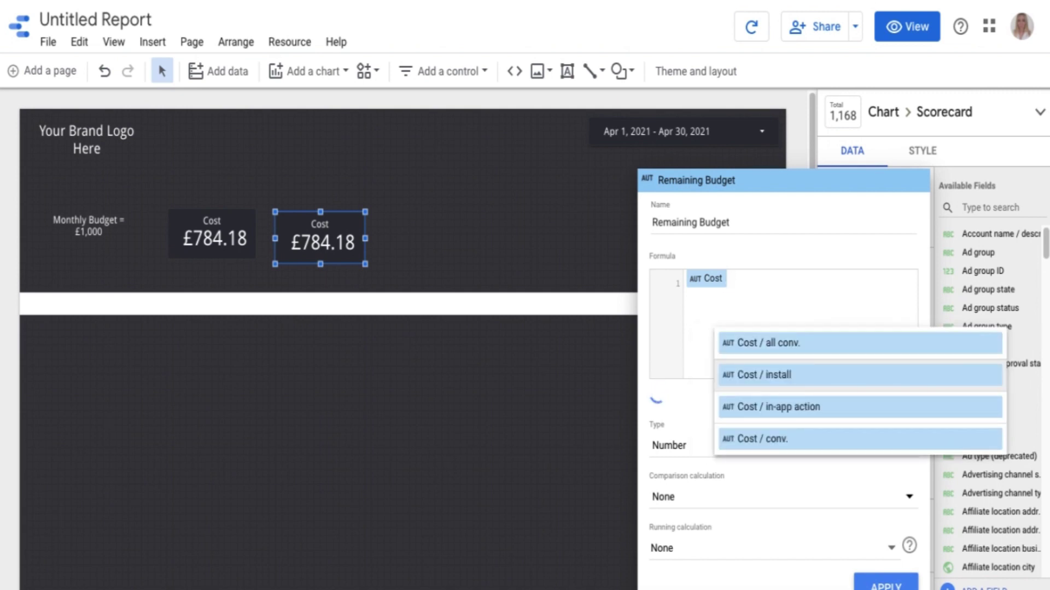
key("BackSpace")
type("1000-Cost")
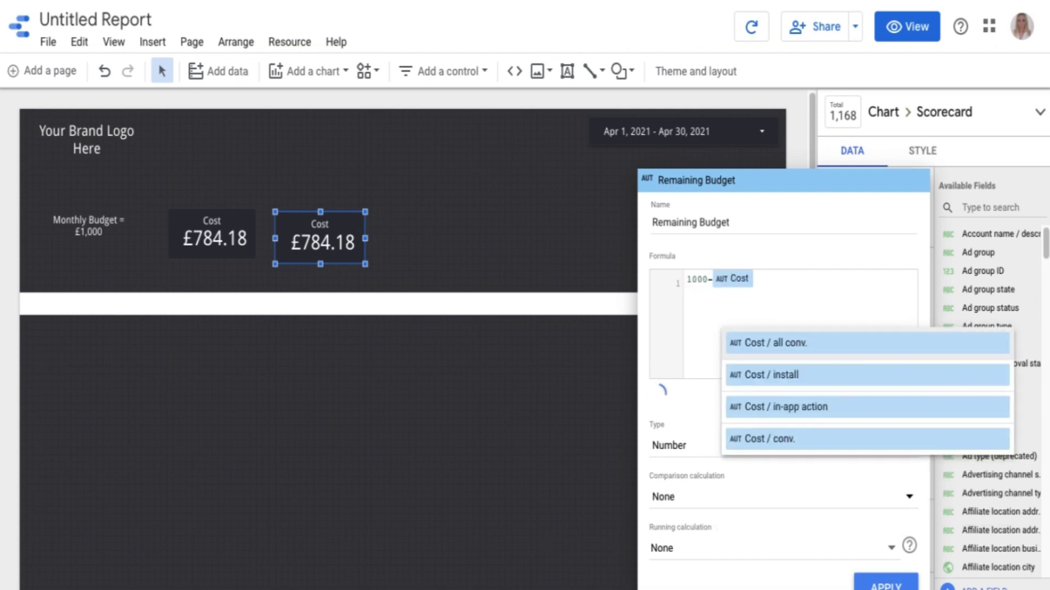
left_click(886, 584)
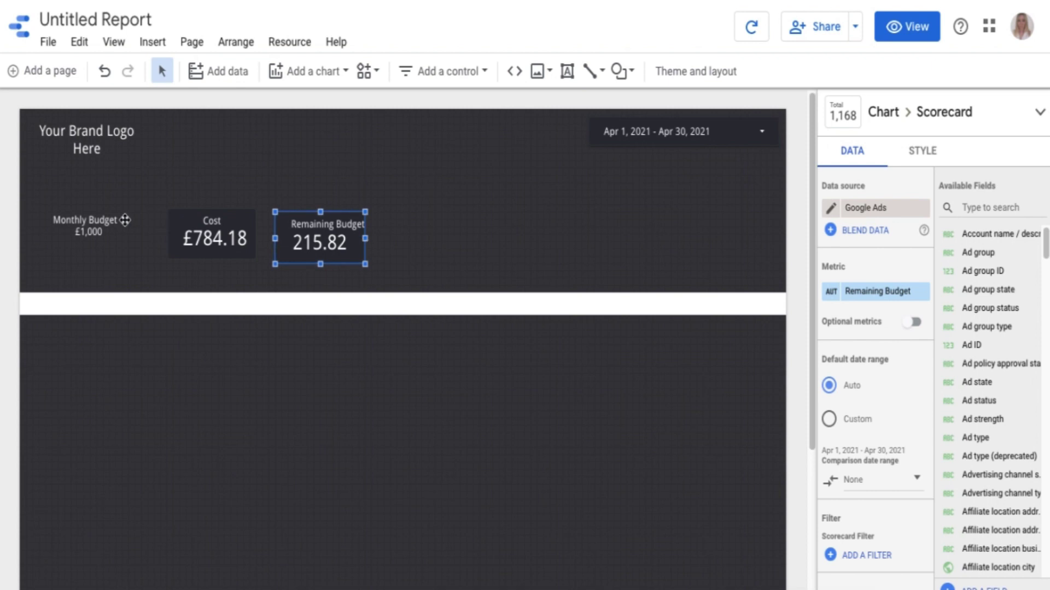
left_click(233, 225)
left_click(297, 228)
left_click(509, 227)
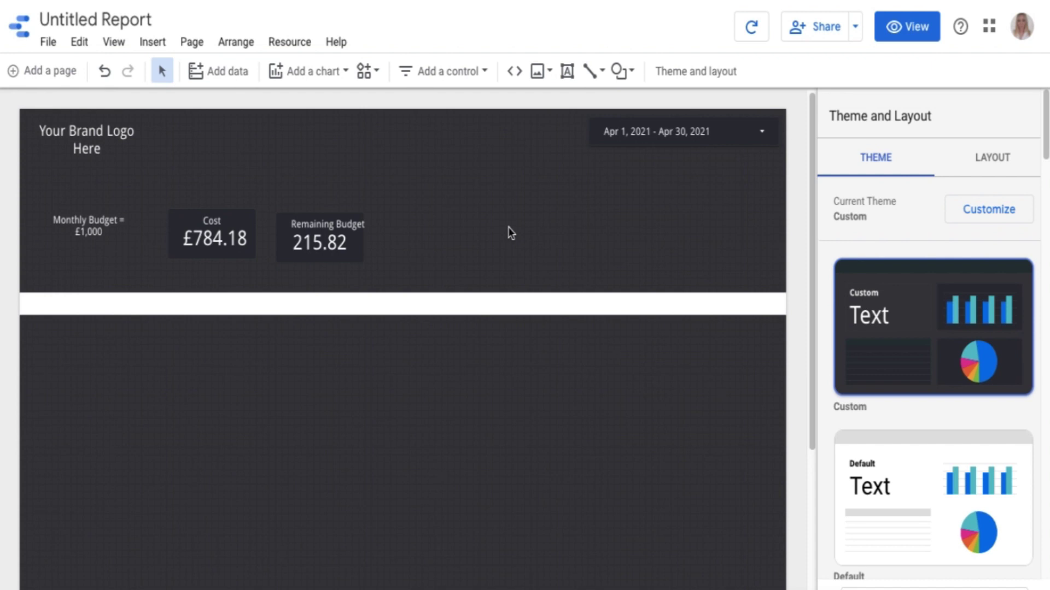
left_click(349, 217)
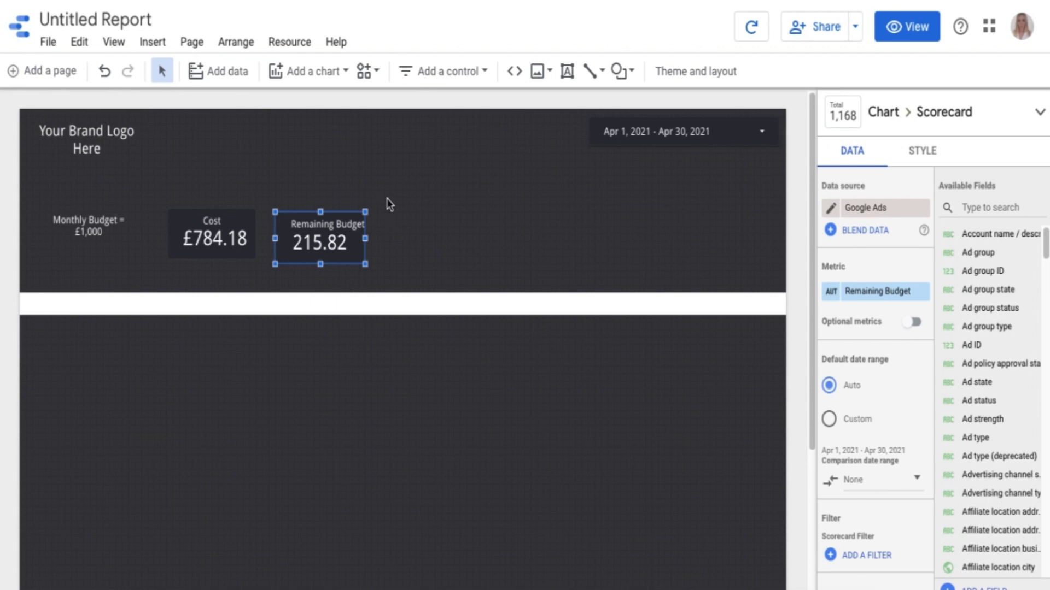
Add a text box reading "Overview" and place it at the left end of the white bar below the header
left_click(176, 307)
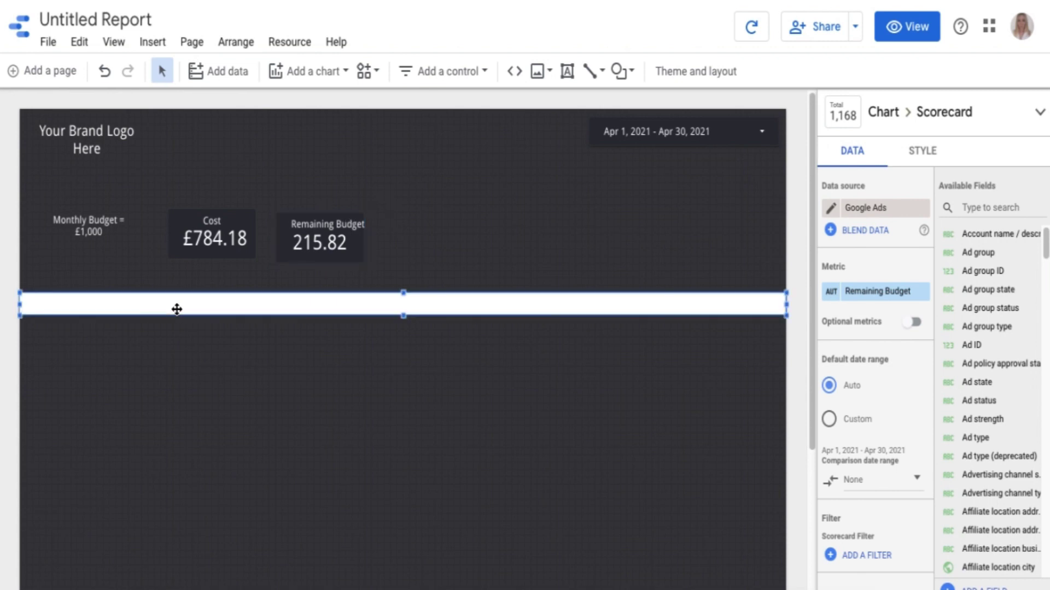
left_click(566, 73)
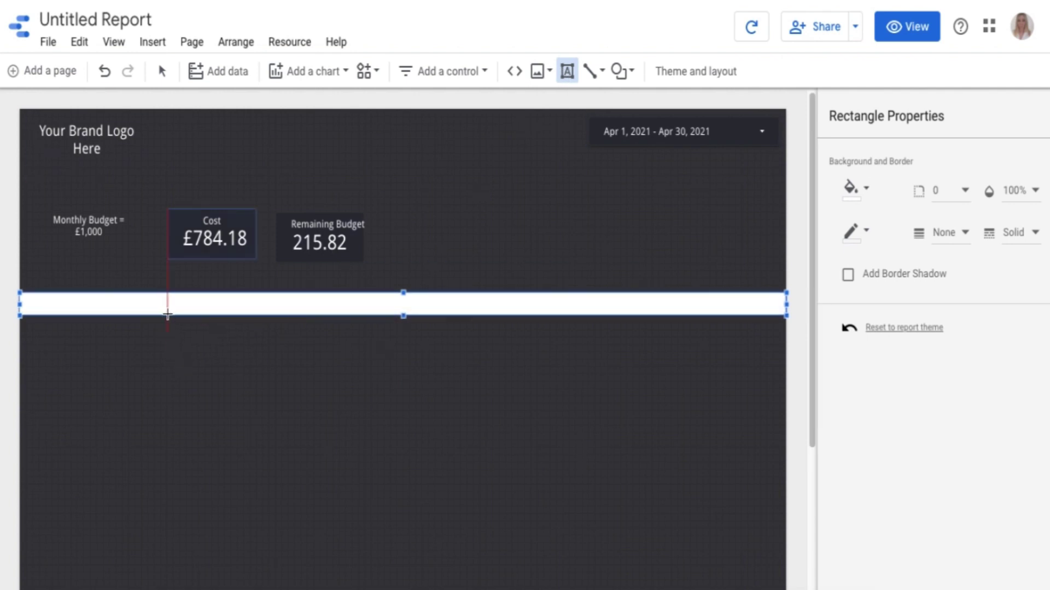
left_click(165, 341)
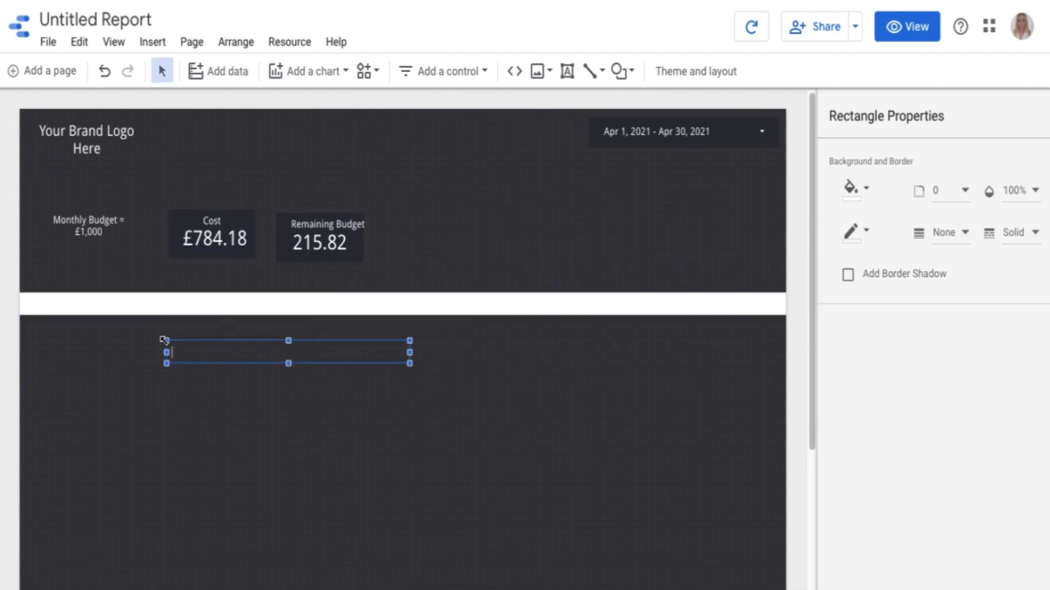
type("Overview")
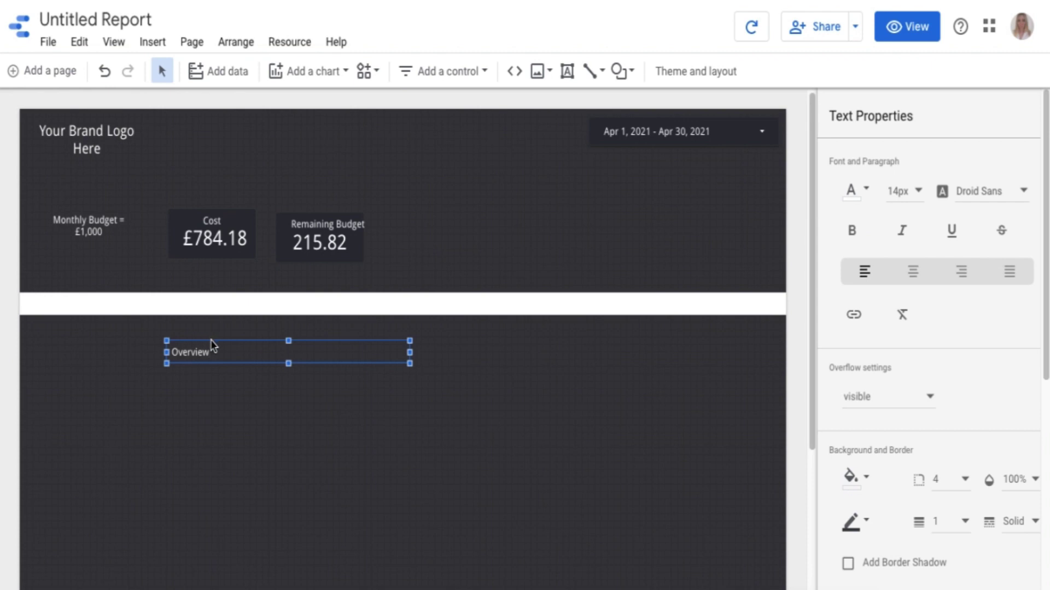
left_click_drag(212, 344, 73, 300)
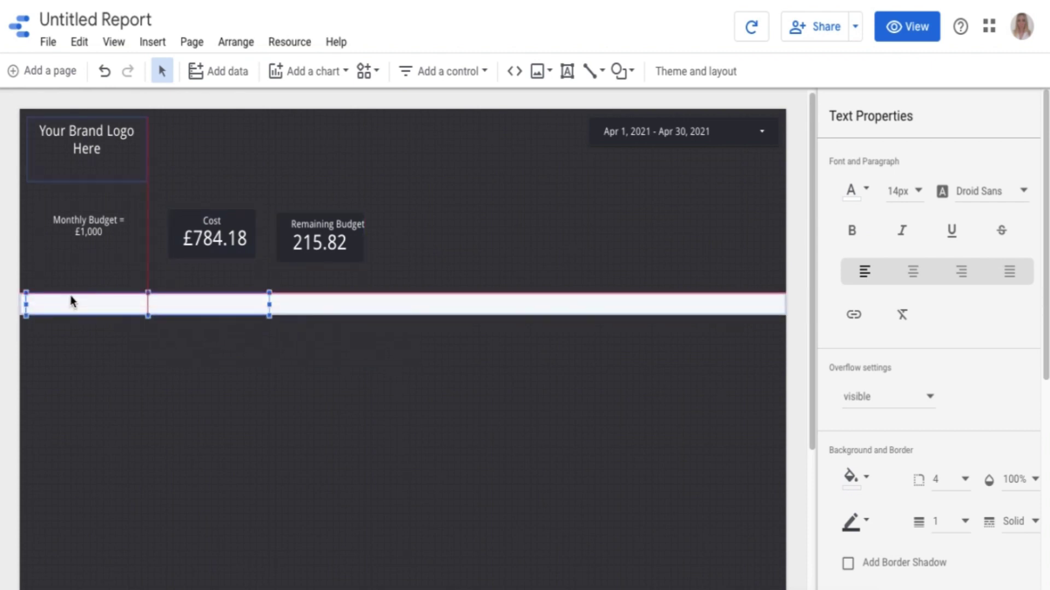
Set the font colour of the Overview heading to black
left_click(866, 189)
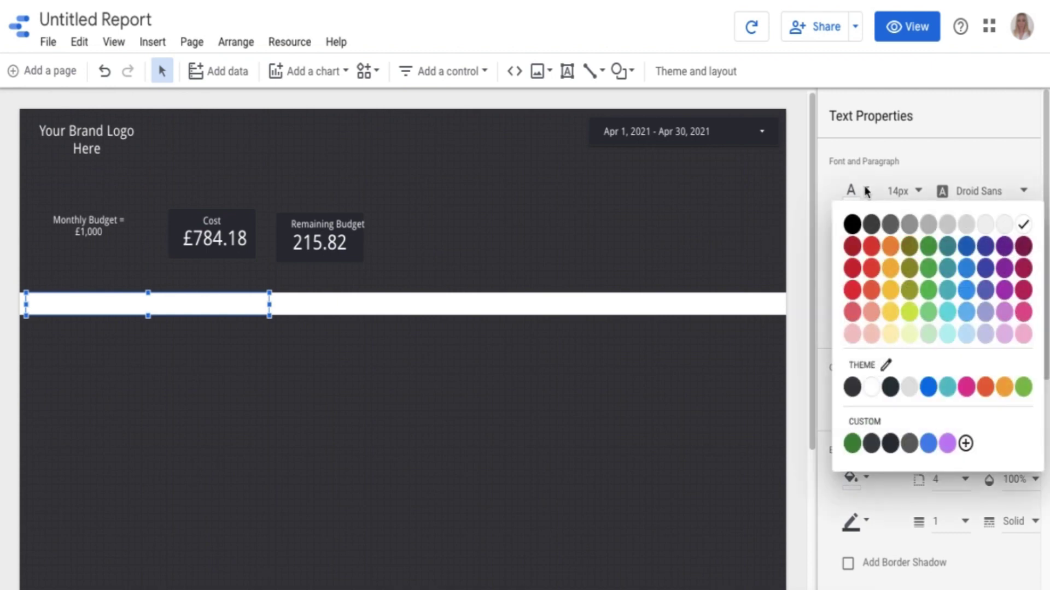
left_click(853, 225)
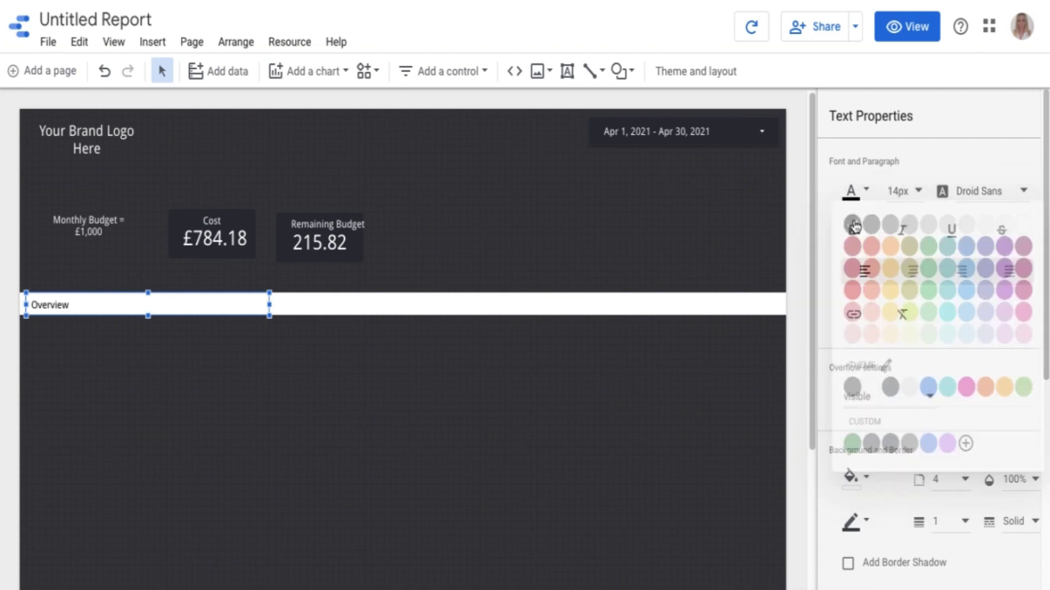
left_click(444, 447)
Duplicate the header's Cost scorecard, place the copy at the left below the Overview bar and set its metric to Impressions
scroll(442, 324, "down", 1)
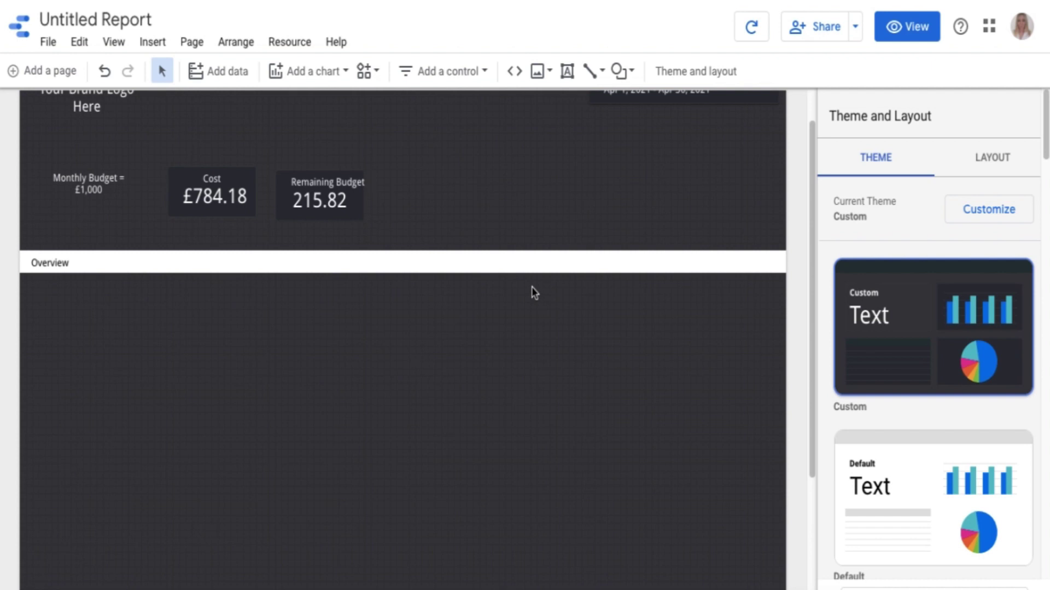
left_click(233, 177)
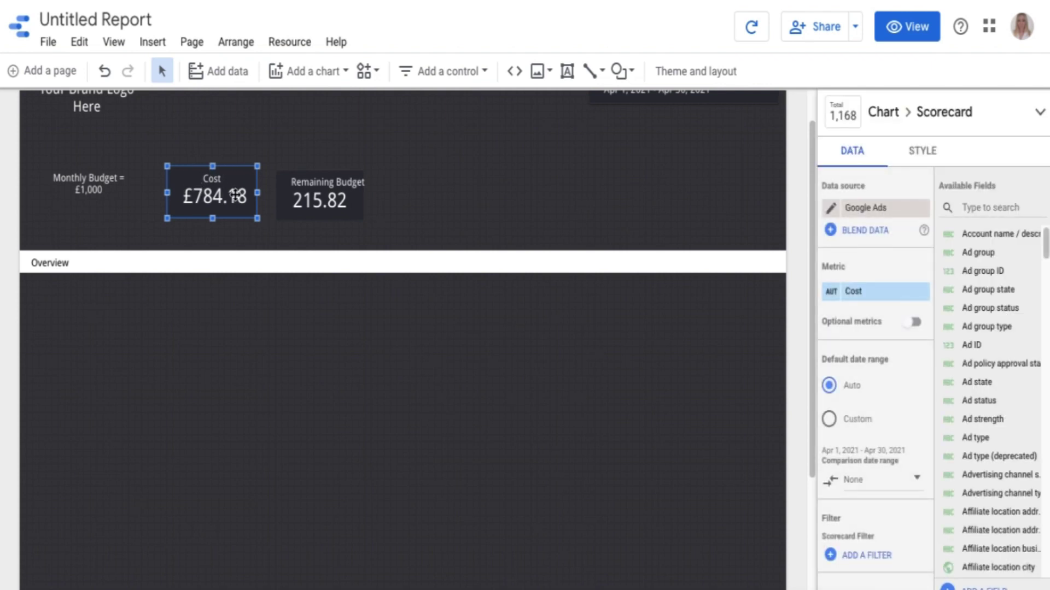
left_click_drag(235, 196, 101, 328)
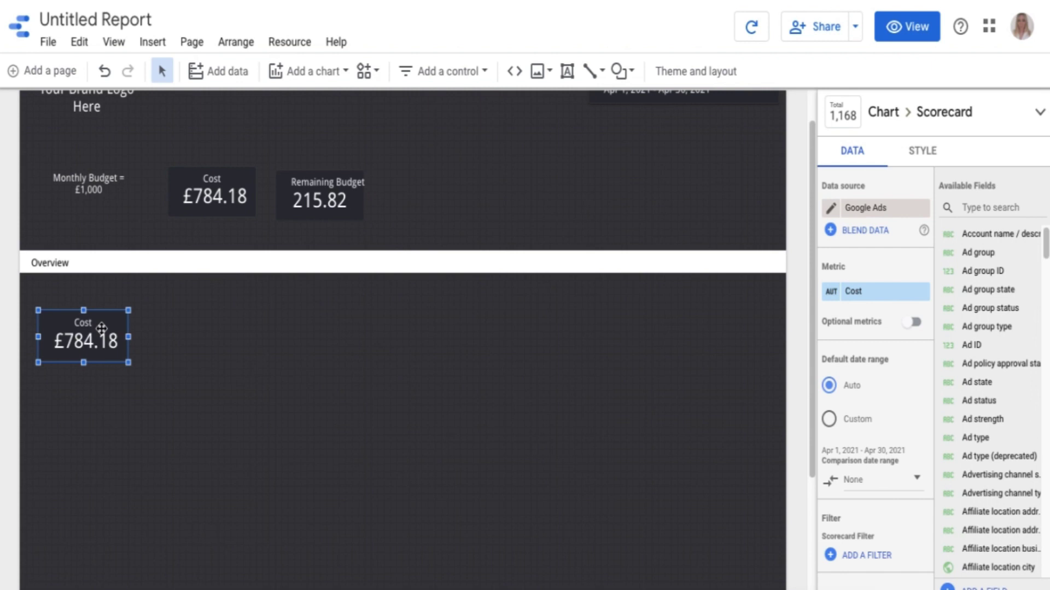
left_click(898, 291)
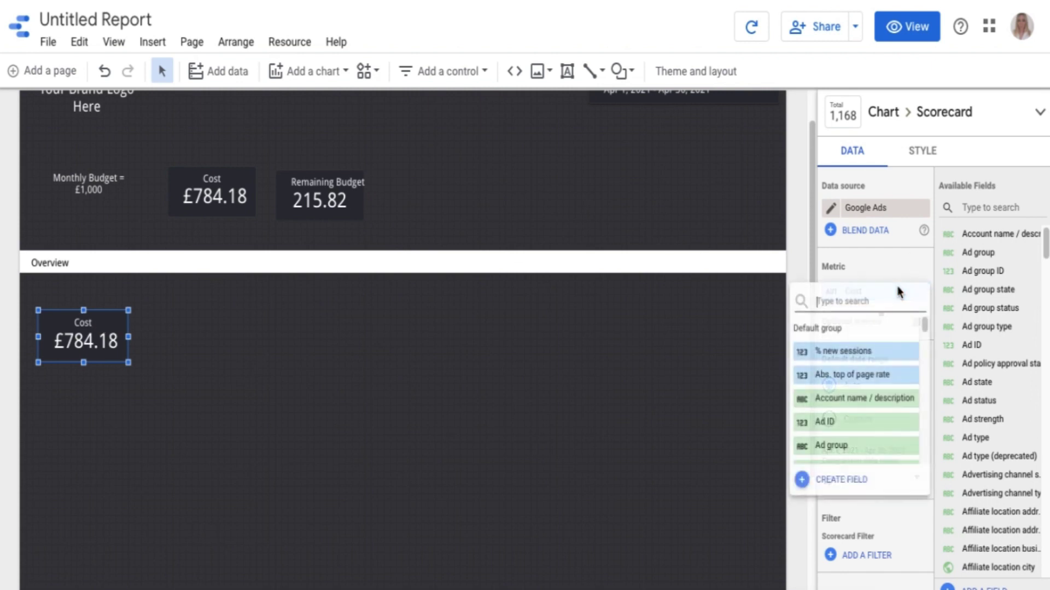
type("impre")
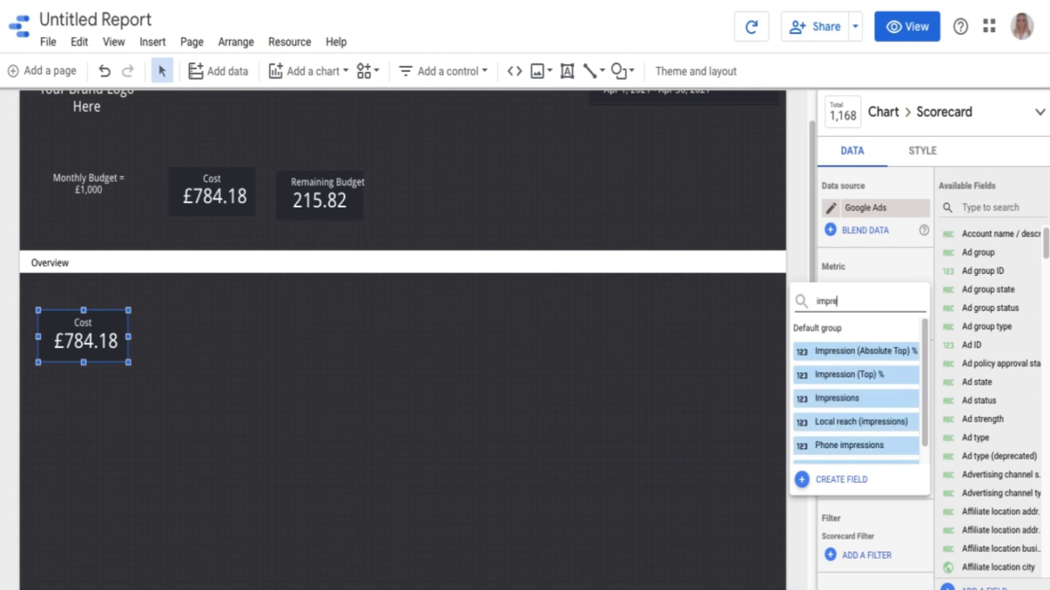
left_click(851, 399)
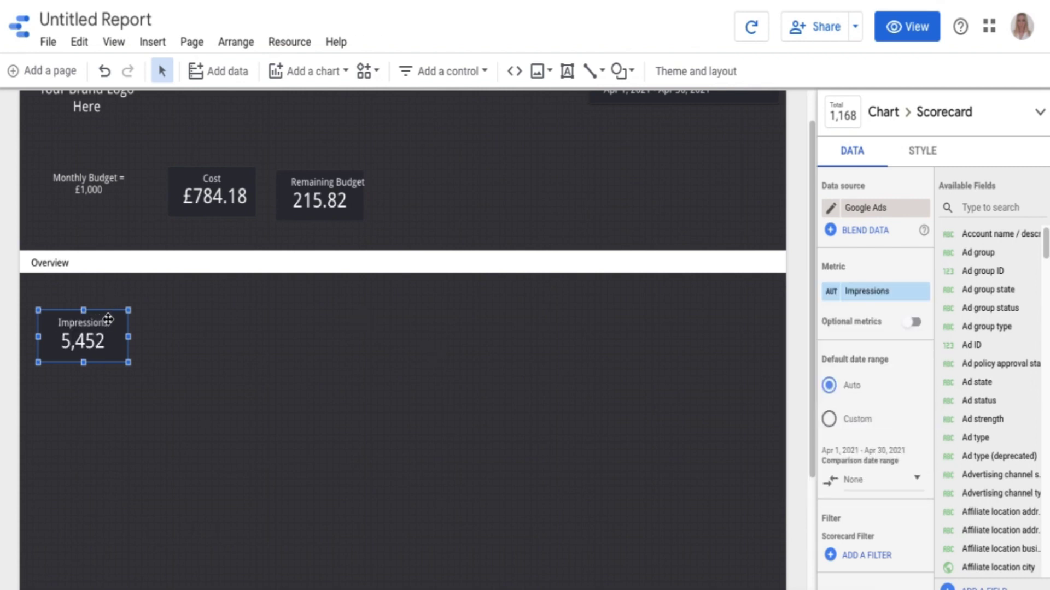
Duplicate the Impressions scorecard and place the copy directly to its right with a small gap
key("Right")
key("Right")
key("Right")
key("Right")
key("Right")
key("Right")
key("Right")
key("Right")
key("Right")
key("Right")
key("Right")
key("Right")
key("Right")
key("Right")
key("Right")
key("Right")
key("Right")
key("Right")
key("Right")
key("Right")
key("Left")
Set the metric of the second scorecard in the Overview row to Clicks
left_click(865, 291)
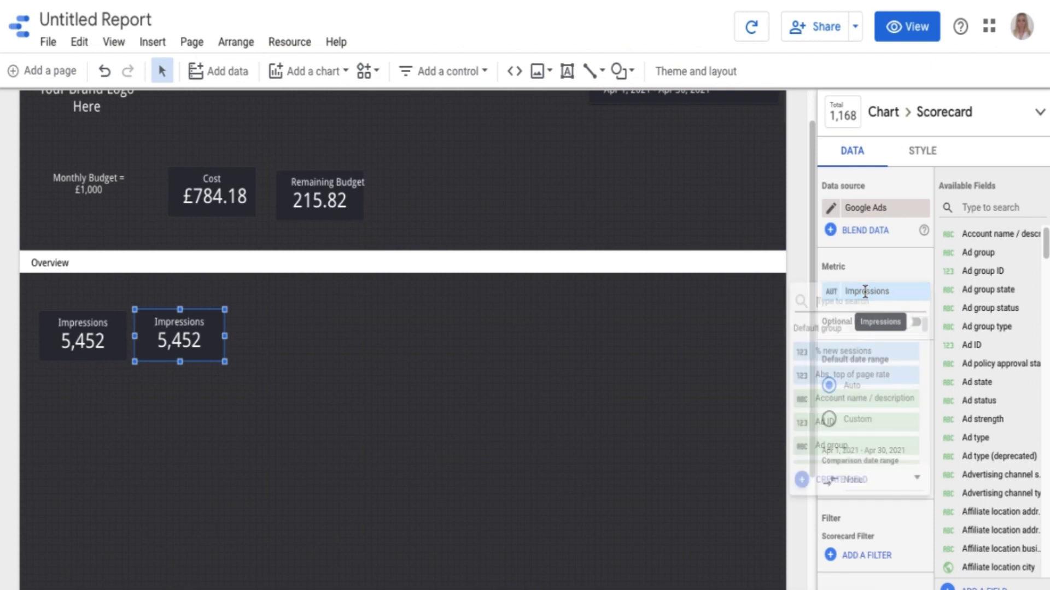
type("click")
scroll(839, 432, "down", 2)
left_click(840, 426)
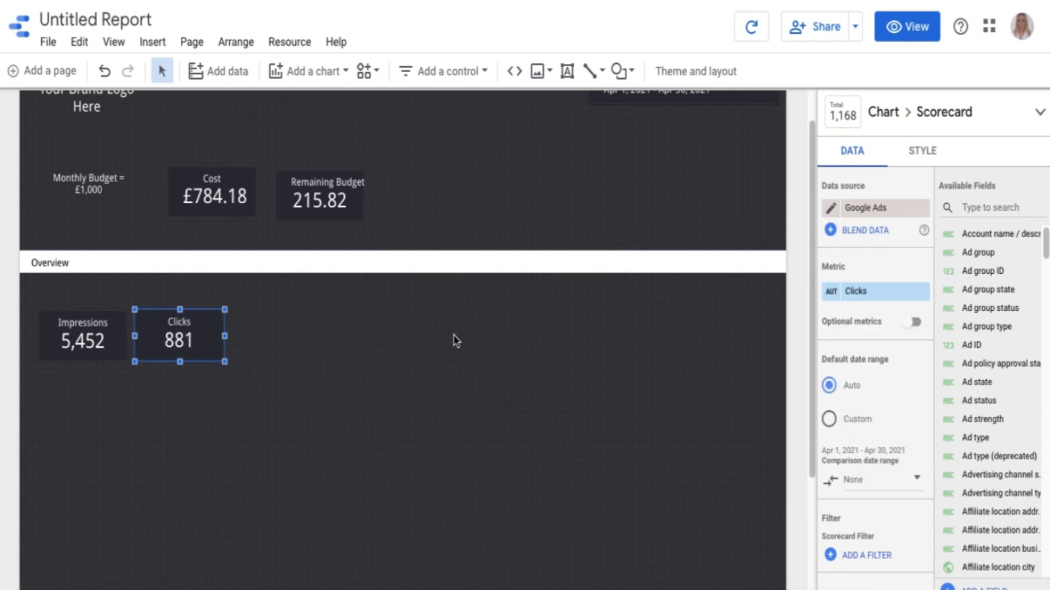
Duplicate the Clicks scorecard and align the copy to its right in the Overview row with a small gap
key("ctrl+d")
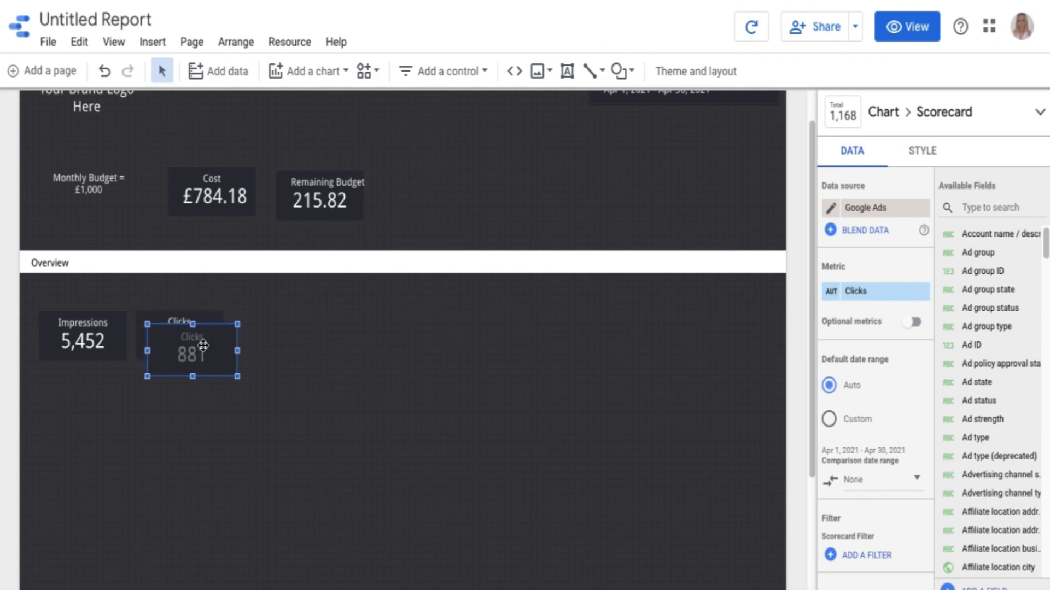
key("Right")
key("Right")
key("Right")
key("Right")
key("Right")
key("Right")
key("Right")
key("Right")
key("Right")
key("Right")
key("Right")
key("Right")
key("Right")
key("Right")
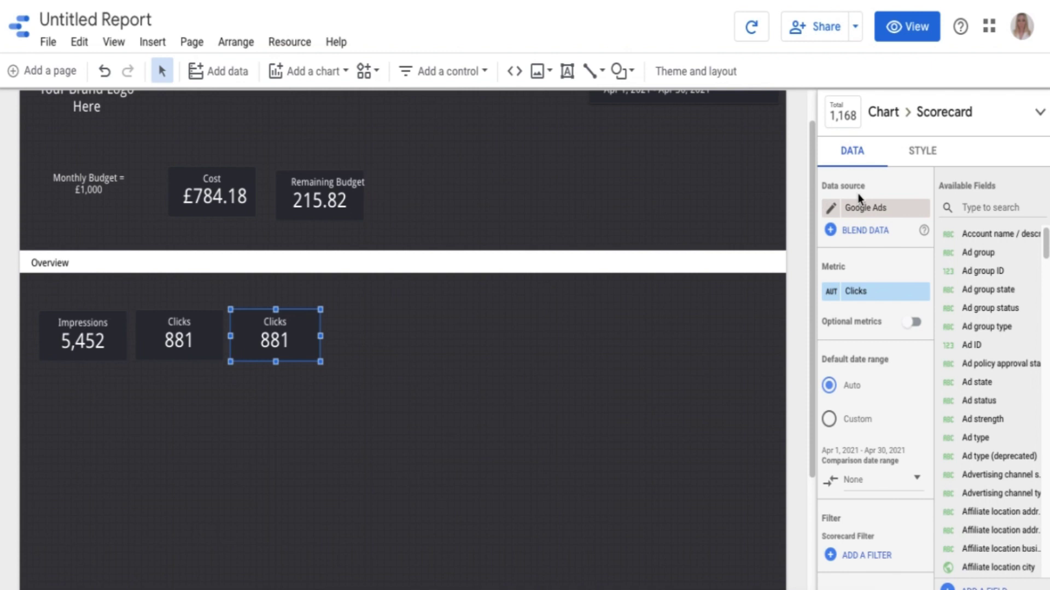
Set the metric of the third scorecard in the Overview row to CTR
left_click(873, 295)
type("ctr")
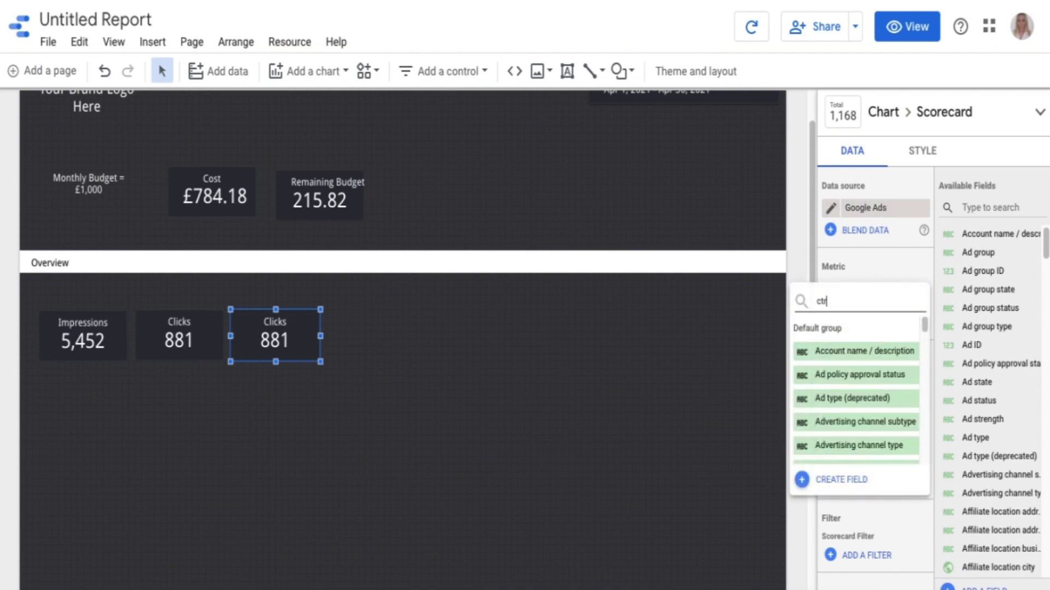
left_click(863, 352)
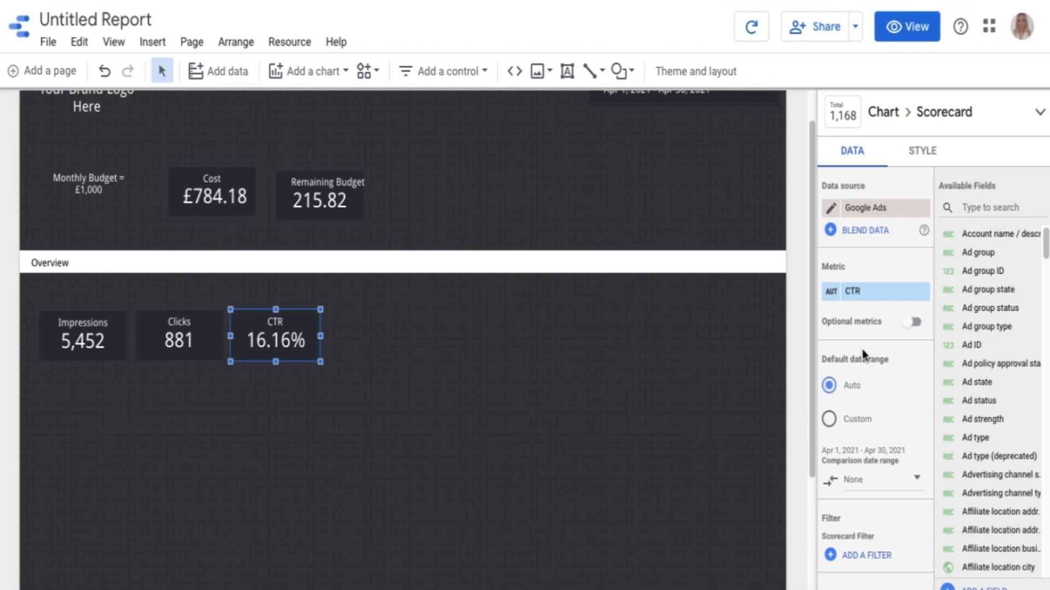
Duplicate the CTR scorecard, place the copy just to its right and set the copy's metric to Conversions
key("ctrl+d")
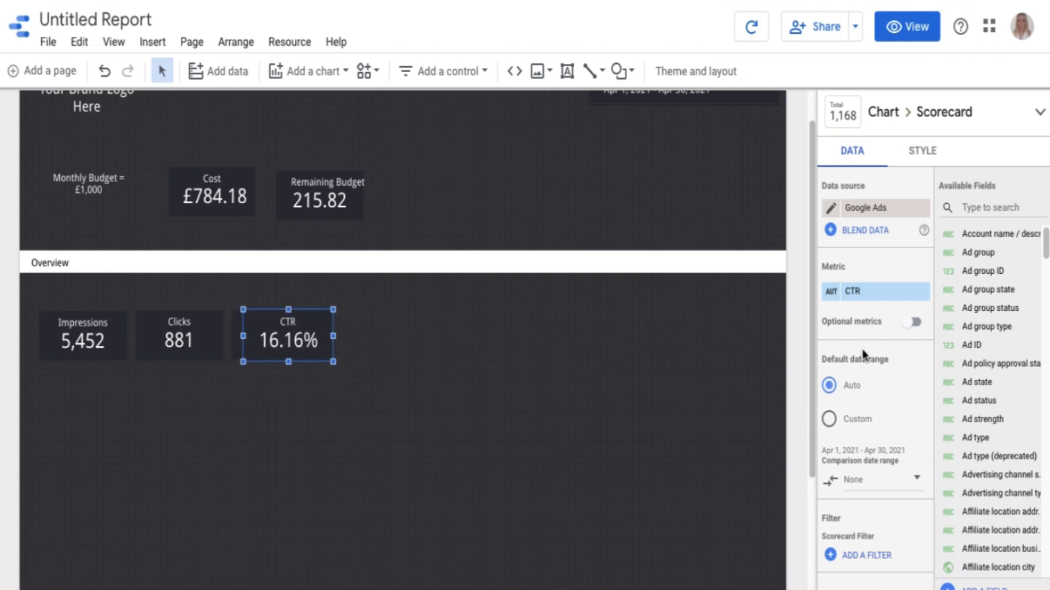
key("Right")
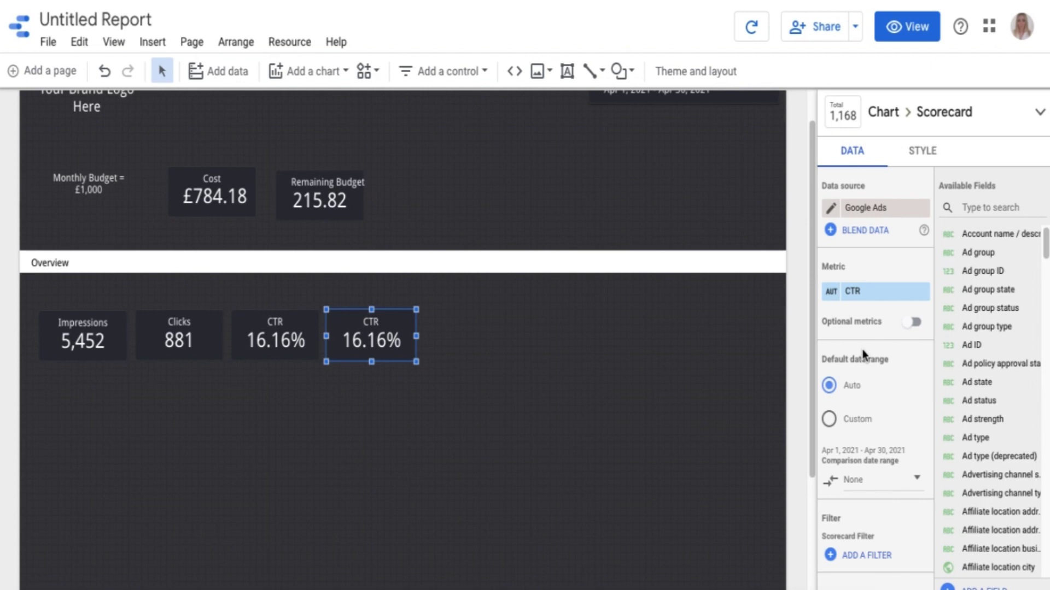
left_click(864, 291)
type("conver")
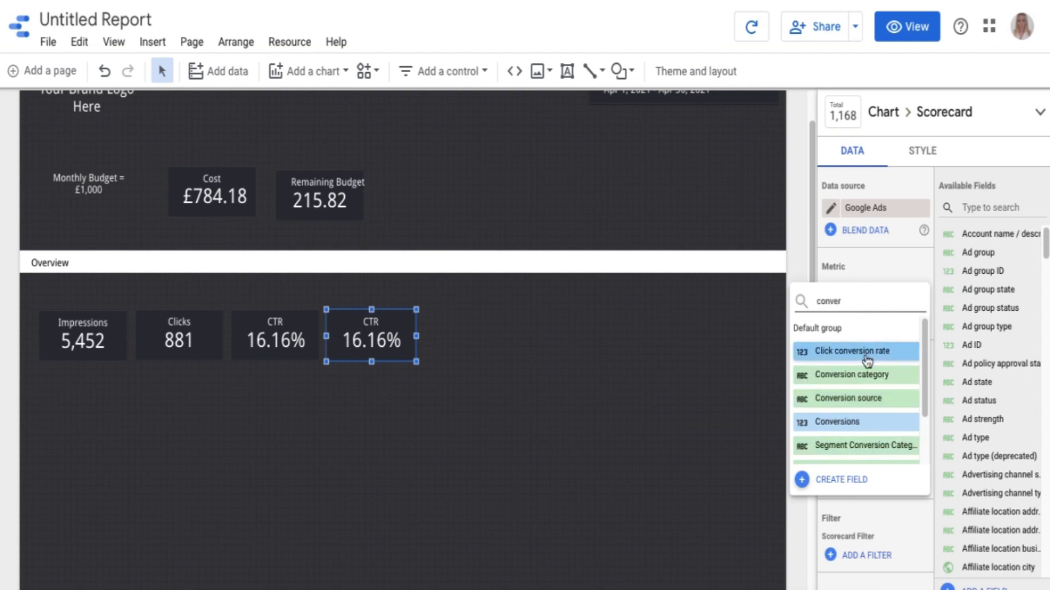
left_click(865, 422)
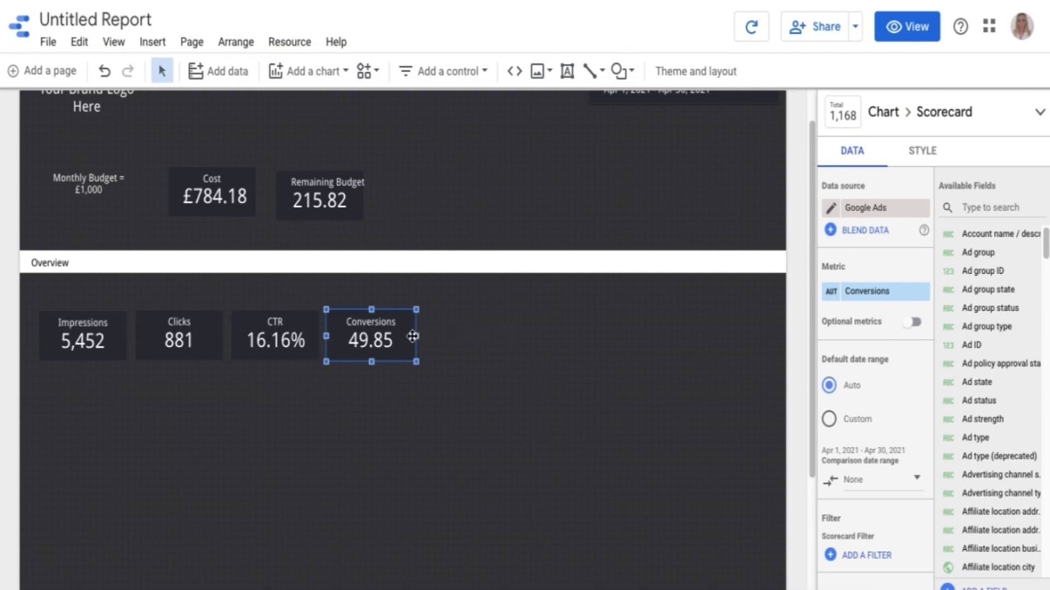
Duplicate the Conversions scorecard and align the copy to its right in the Overview row with a small gap
key("ctrl+d")
key("Right")
key("Right")
key("Right")
key("Right")
key("Right")
key("Right")
key("Right")
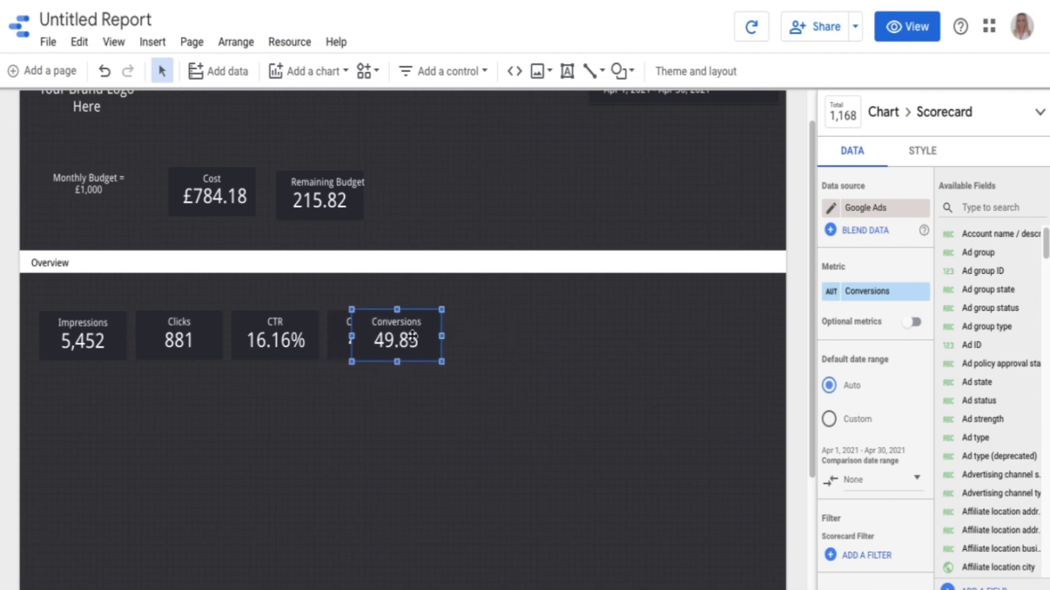
key("Right")
key("Right")
key("Right")
key("Right")
key("Right")
key("Right")
key("Right")
key("Right")
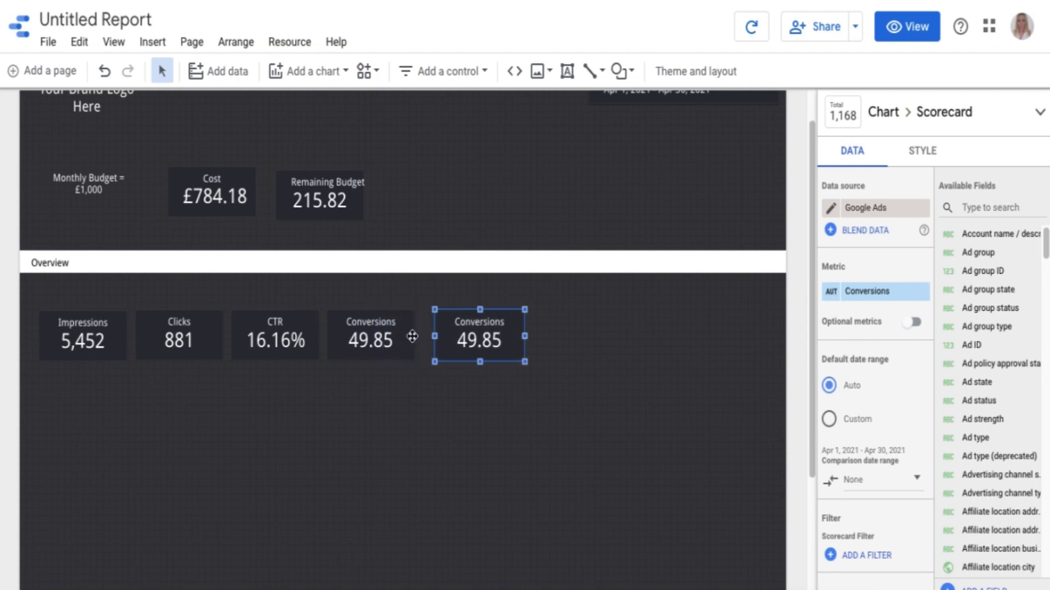
Set the metric of the fifth scorecard in the Overview row to Click conversion rate
left_click(868, 291)
type("conversion r")
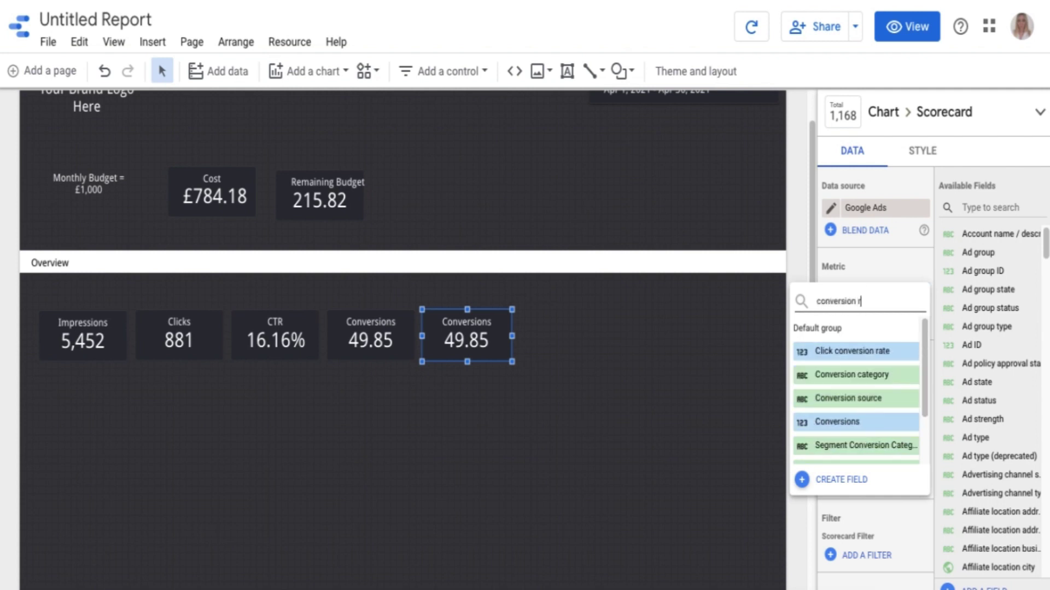
type("ate")
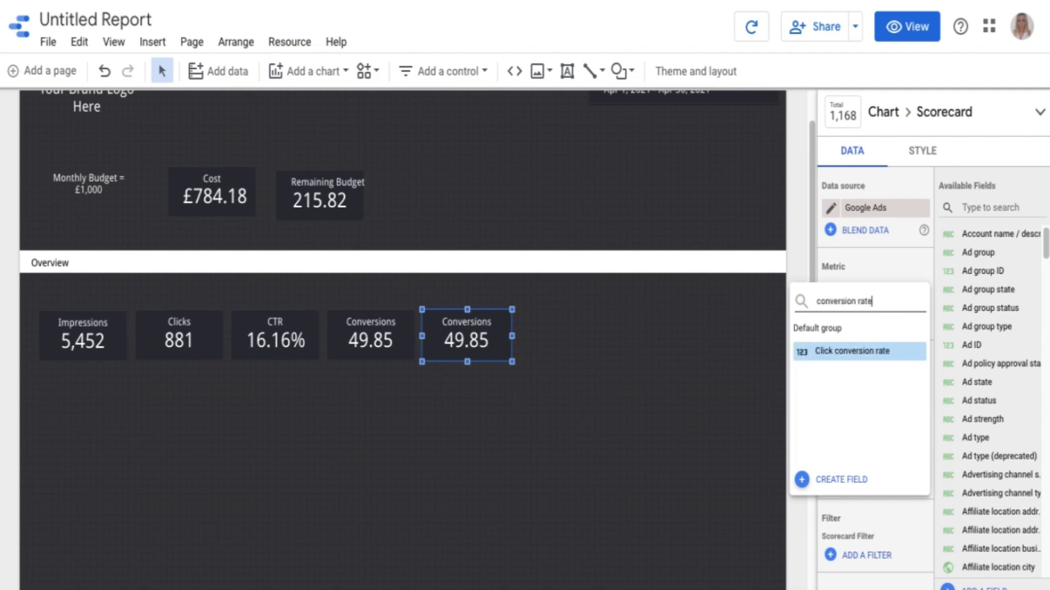
left_click(874, 352)
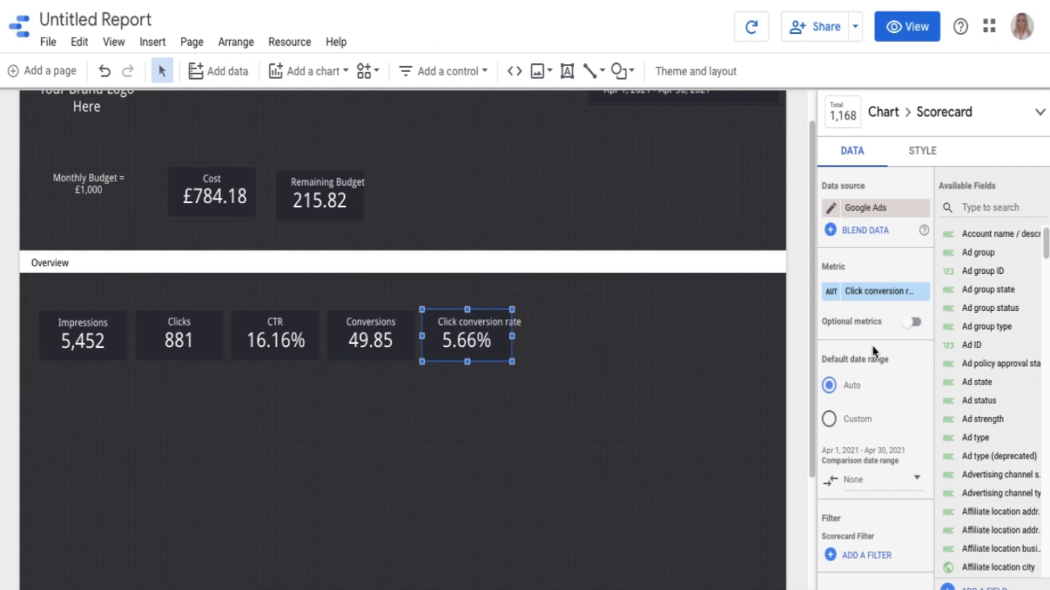
Set the metric of the fifth scorecard in the Overview row to Conv. rate
left_click(865, 292)
type("conv")
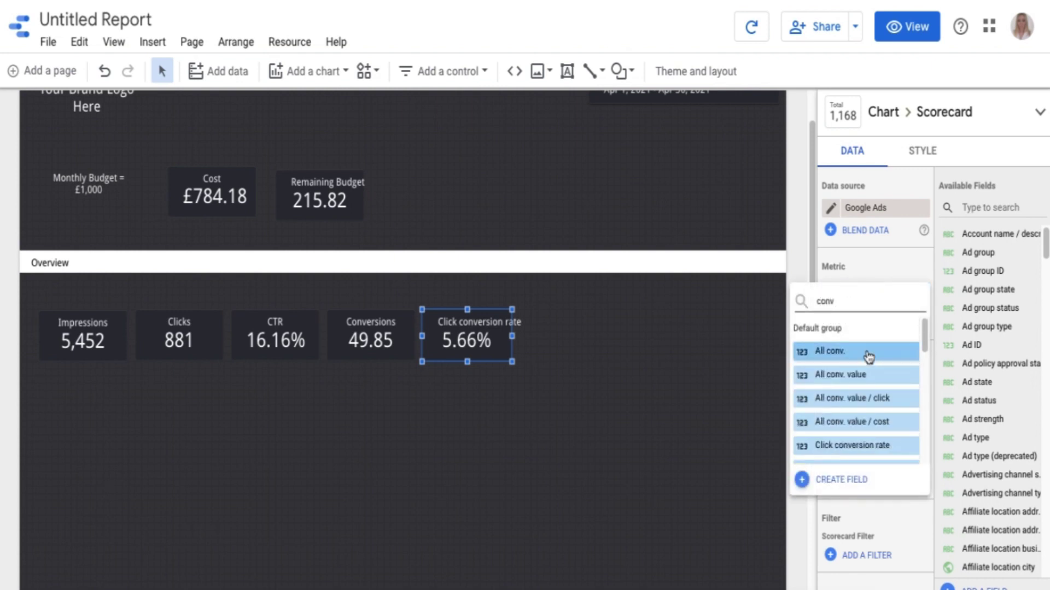
scroll(868, 361, "down", 1)
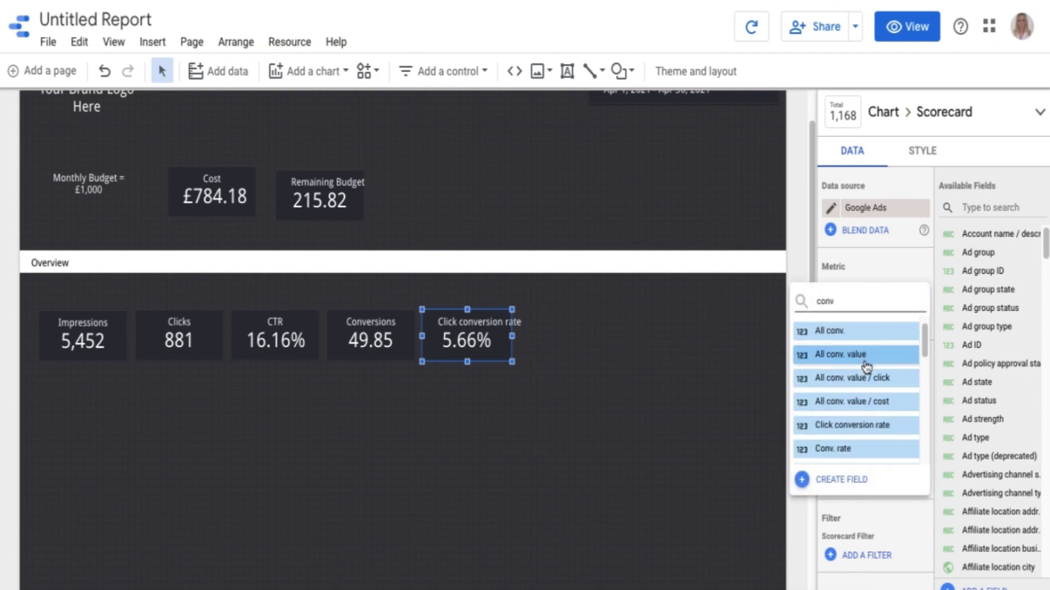
left_click(848, 448)
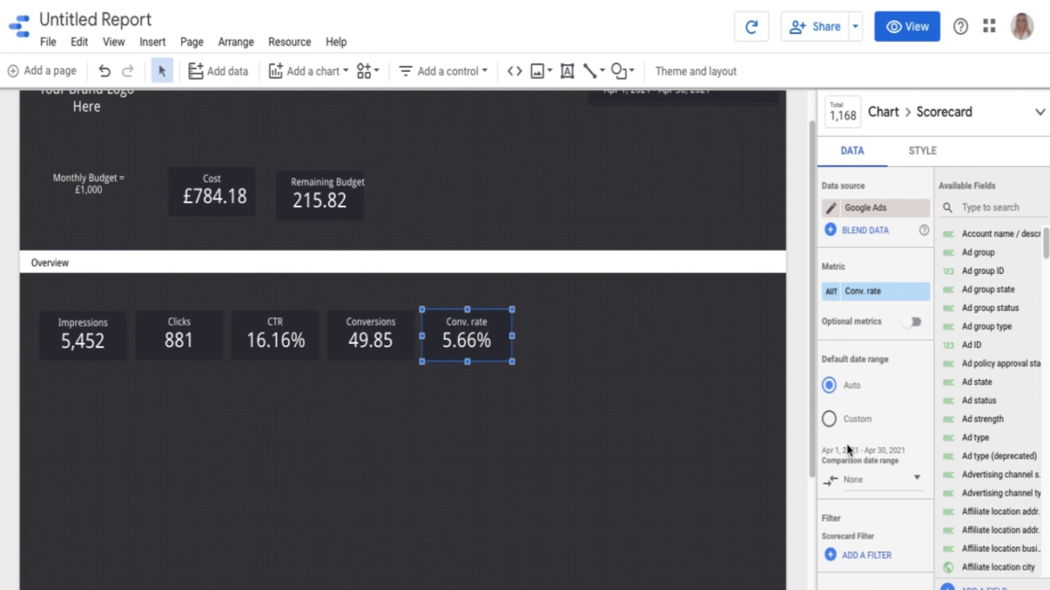
Duplicate the Conv. rate scorecard and align the copy to its right in the Overview row with a small gap
key("ctrl+c")
key("ctrl+v")
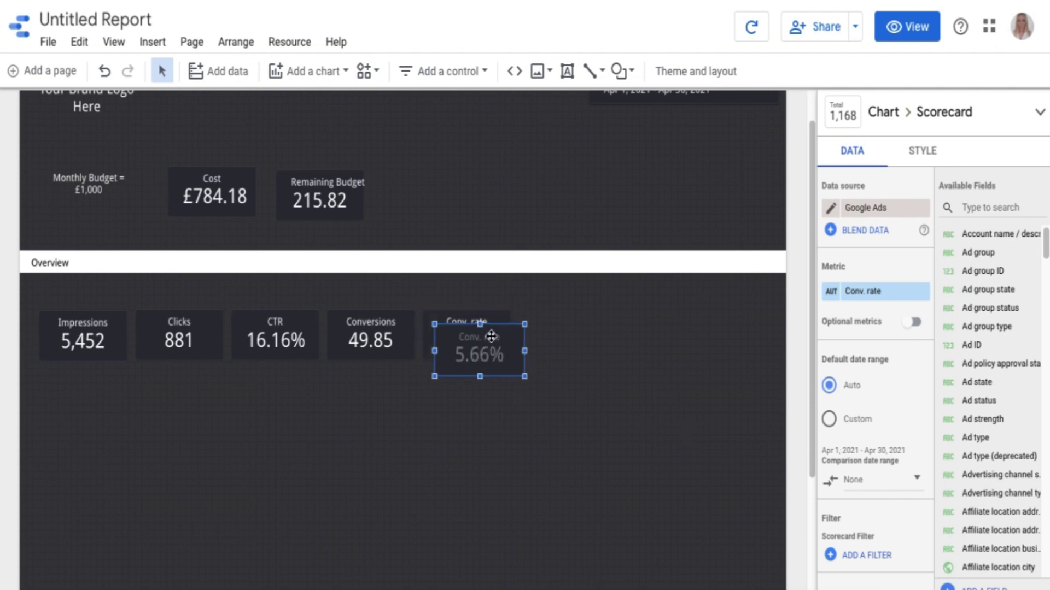
key("Right")
key("Right")
key("Right")
key("Right")
key("Right")
key("Right")
key("Right")
key("Right")
key("Right")
key("Right")
key("Right")
key("Right")
key("Right")
key("Right")
key("Right")
key("Right")
key("Right")
key("Right")
key("Right")
key("Right")
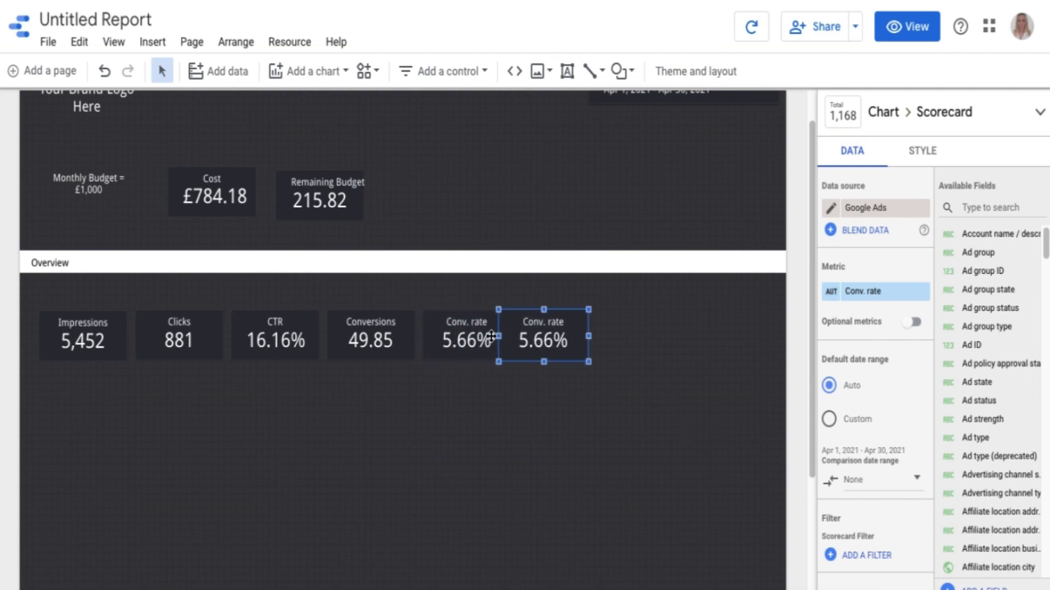
Set the metric of the sixth scorecard in the Overview row to Cost / conv
left_click(858, 291)
type("cos")
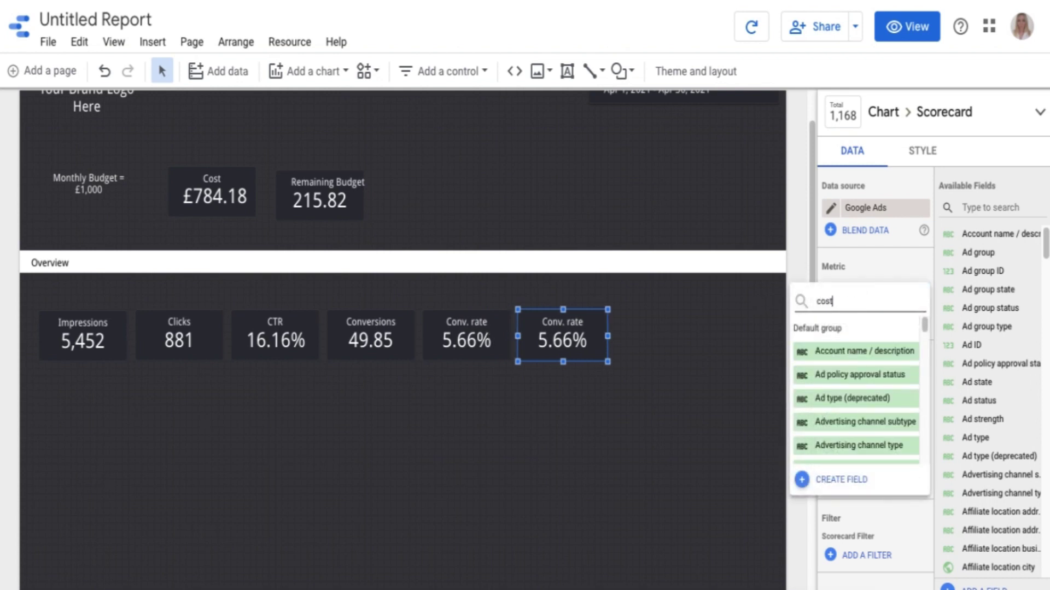
type("t")
scroll(857, 362, "down", 1)
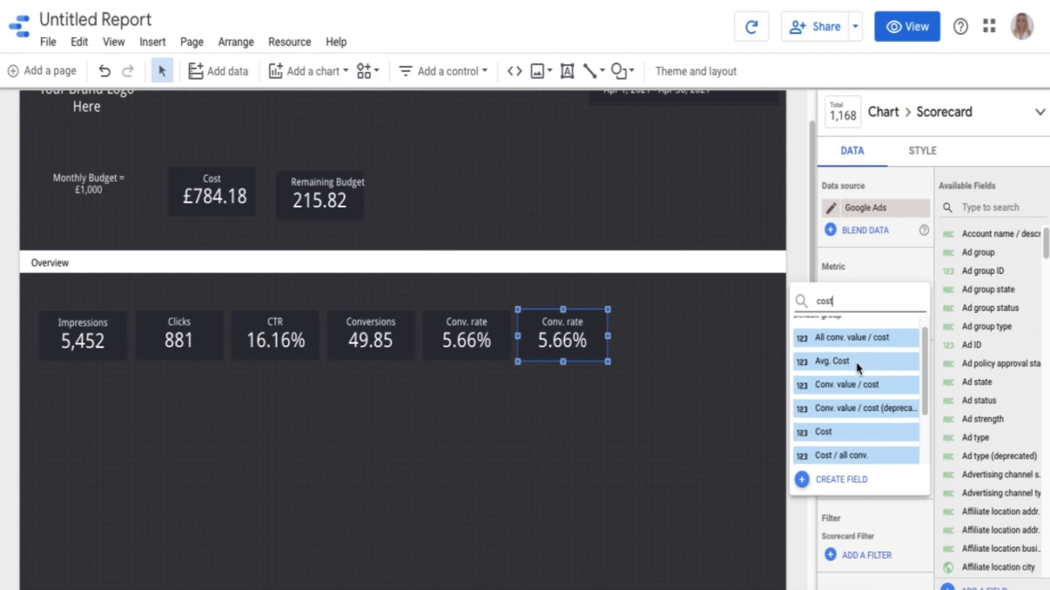
scroll(853, 389, "down", 2)
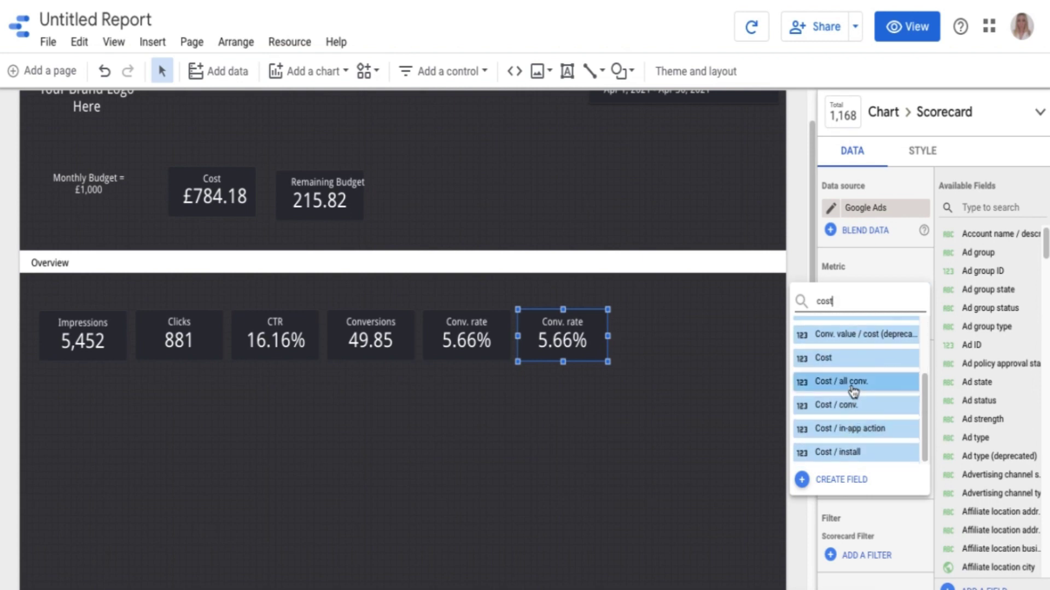
left_click(845, 409)
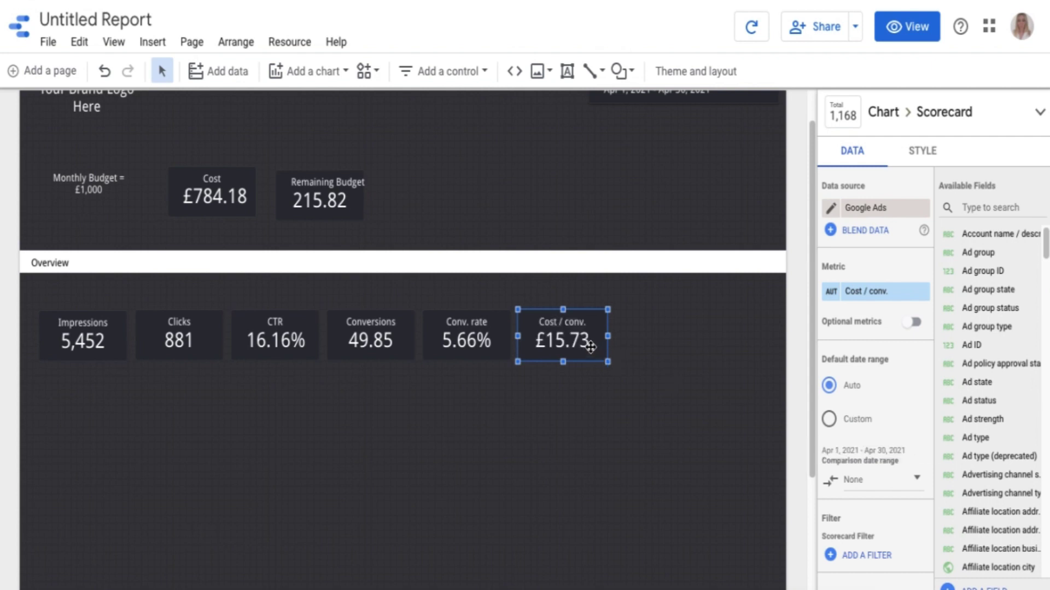
Duplicate the Cost / conv. scorecard and align the copy to its right in the Overview row with a small gap
left_click_drag(582, 346, 666, 332)
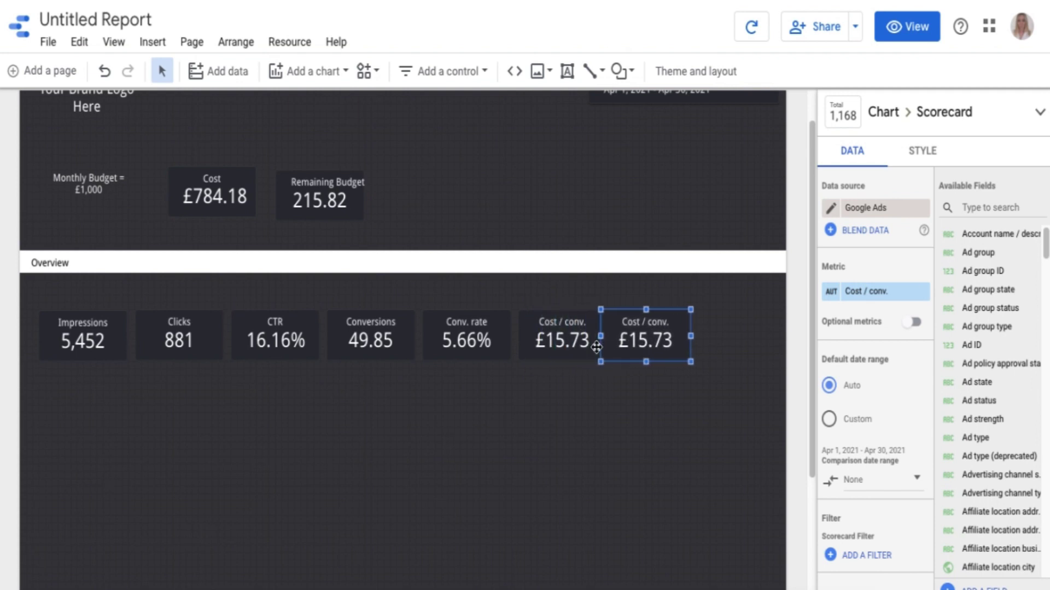
key("shift+Right")
key("shift+Right")
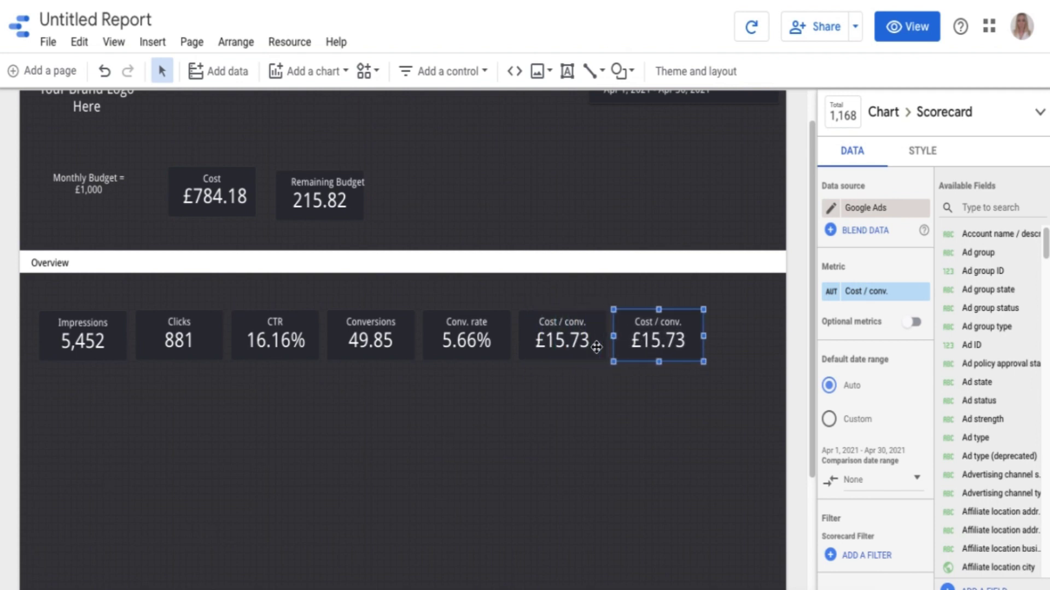
Set the metric of the seventh scorecard in the Overview row to Cost
left_click(873, 292)
type("cost")
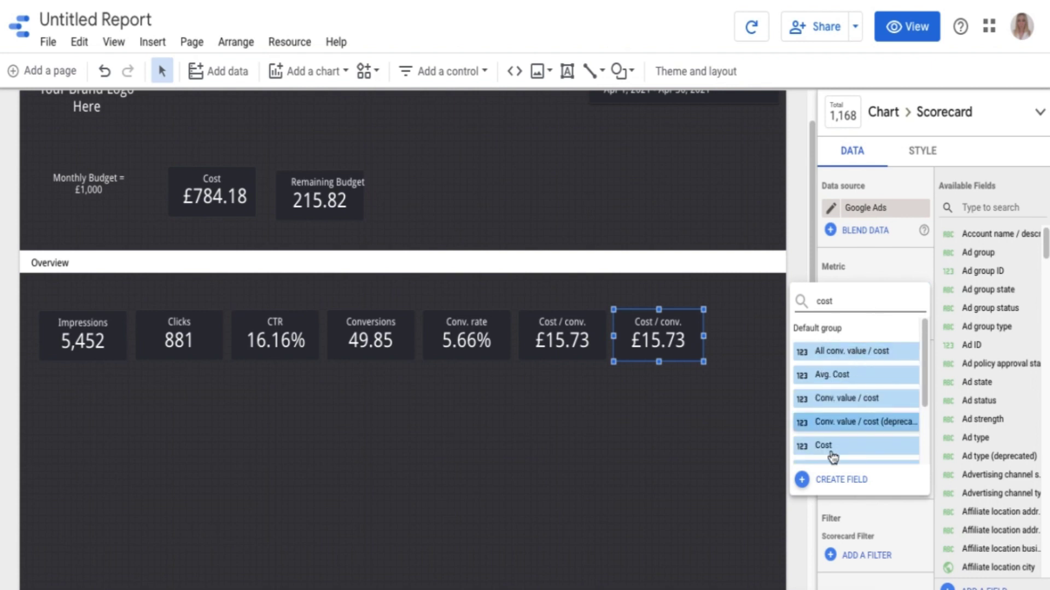
left_click(831, 441)
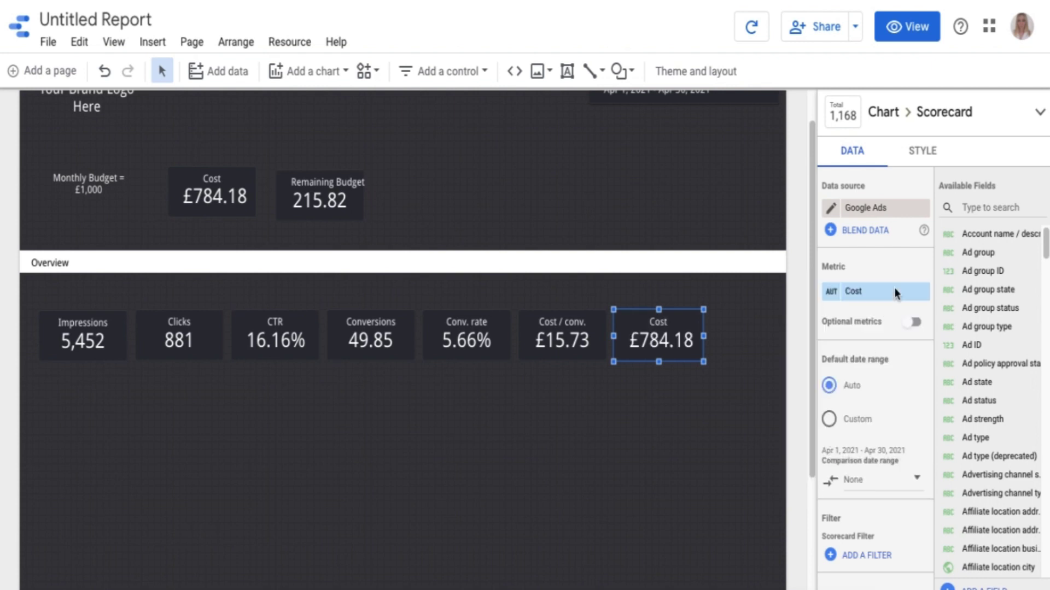
Duplicate the Cost scorecard in the Overview row and align the copy to its right with a small gap
key("ctrl+d")
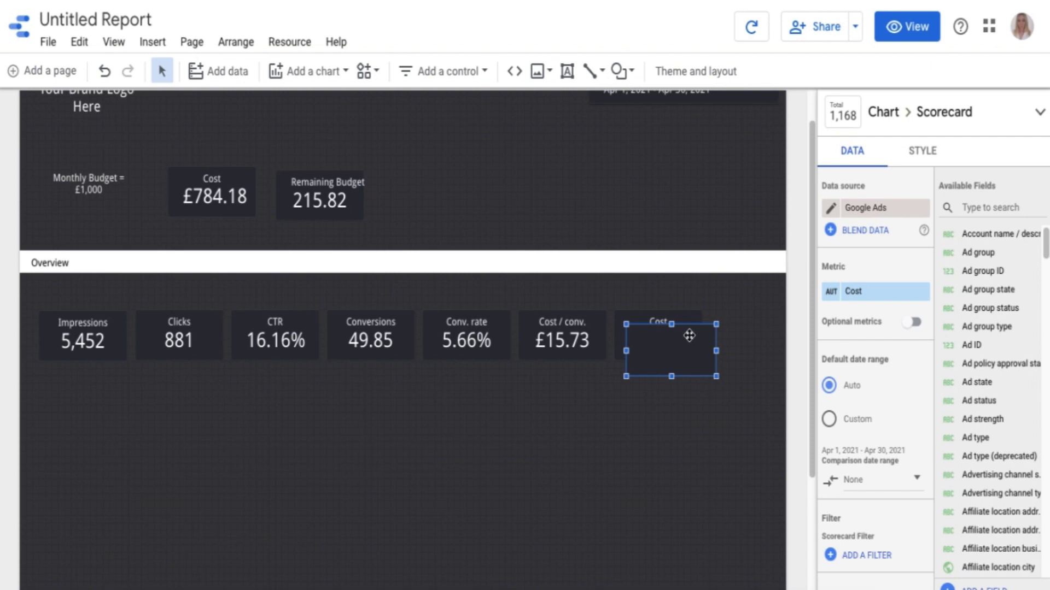
key("Right")
key("Right")
key("Right")
key("Right")
key("Right")
key("Right")
key("Right")
key("Right")
key("Right")
key("Right")
key("Right")
key("Right")
key("Right")
key("Right")
key("Right")
key("Right")
key("Right")
key("Right")
key("Right")
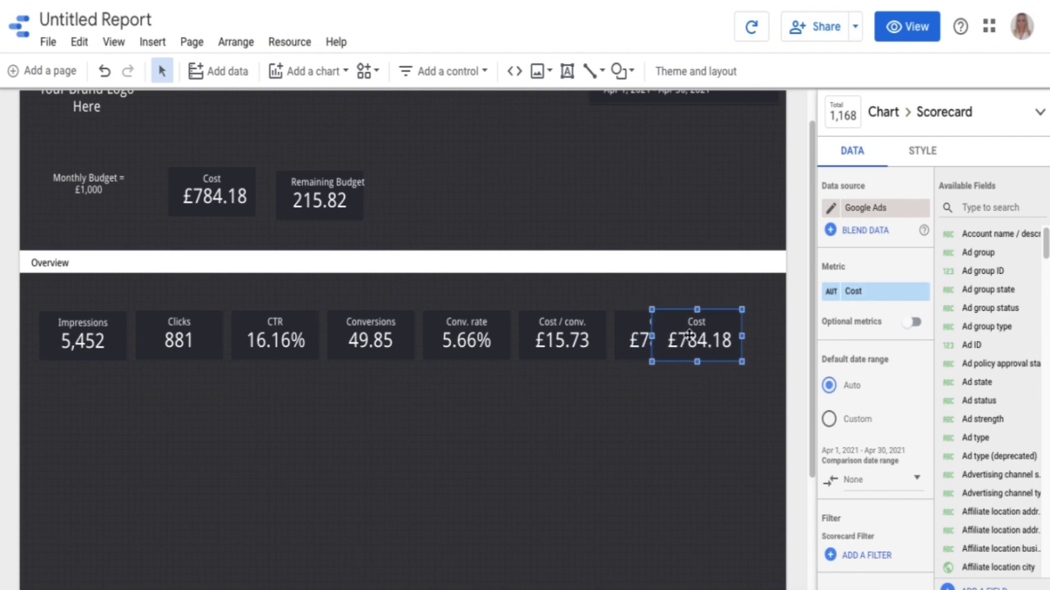
key("Left")
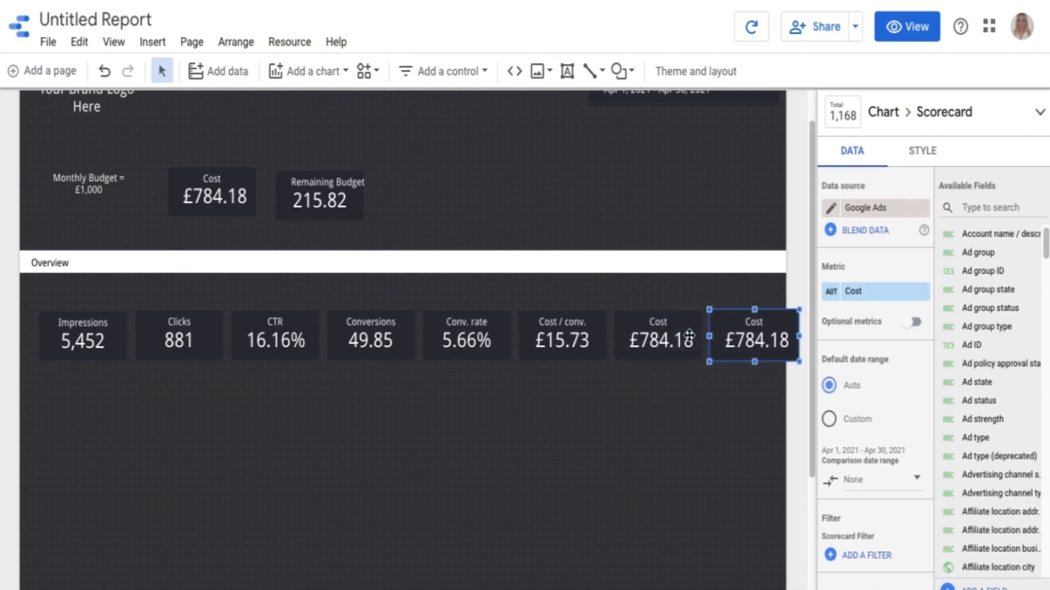
Set the metric of the eighth scorecard in the Overview row to Avg. CPC
left_click(865, 293)
type("avg")
left_click(860, 351)
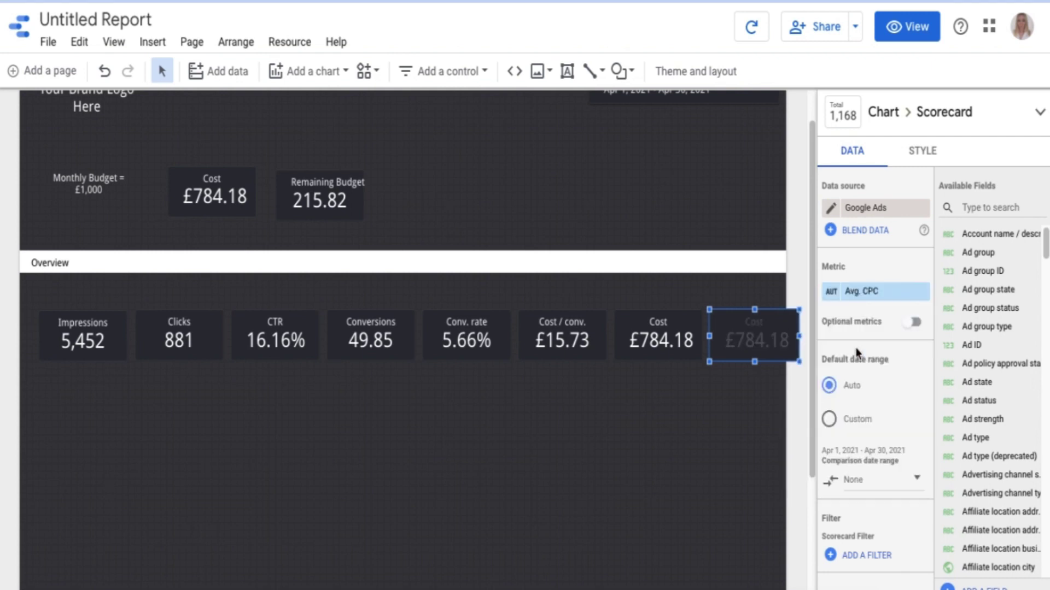
Shift all eight Overview scorecards together slightly to the left so the row fits within the page width
left_click(648, 325, "shift")
left_click(546, 332, "shift")
left_click(470, 326, "shift")
left_click(356, 329, "shift")
left_click(234, 331, "shift")
left_click(172, 332, "shift")
left_click(118, 330, "shift")
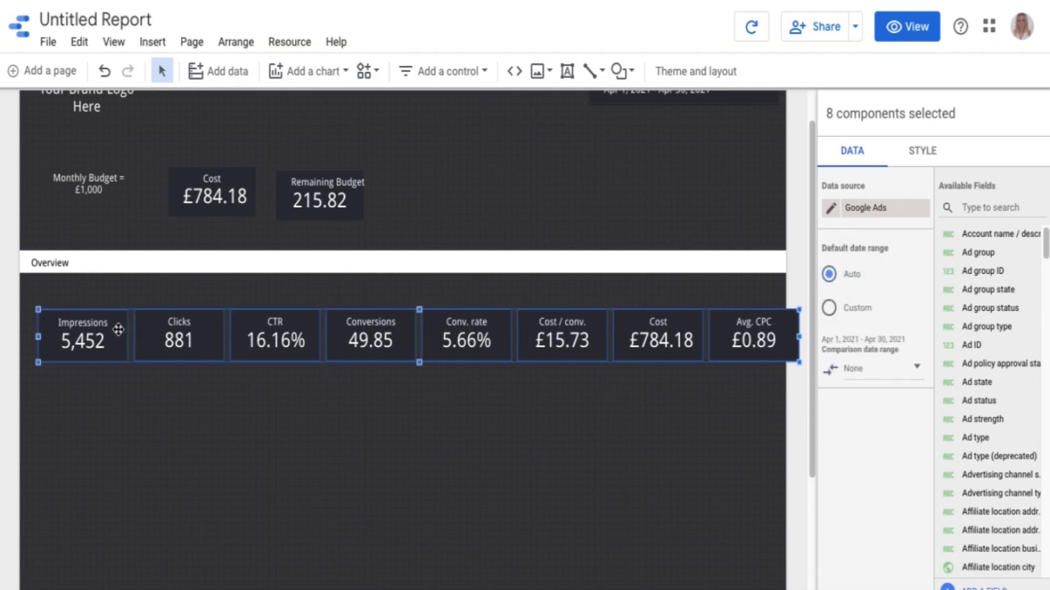
key("Left")
key("Left")
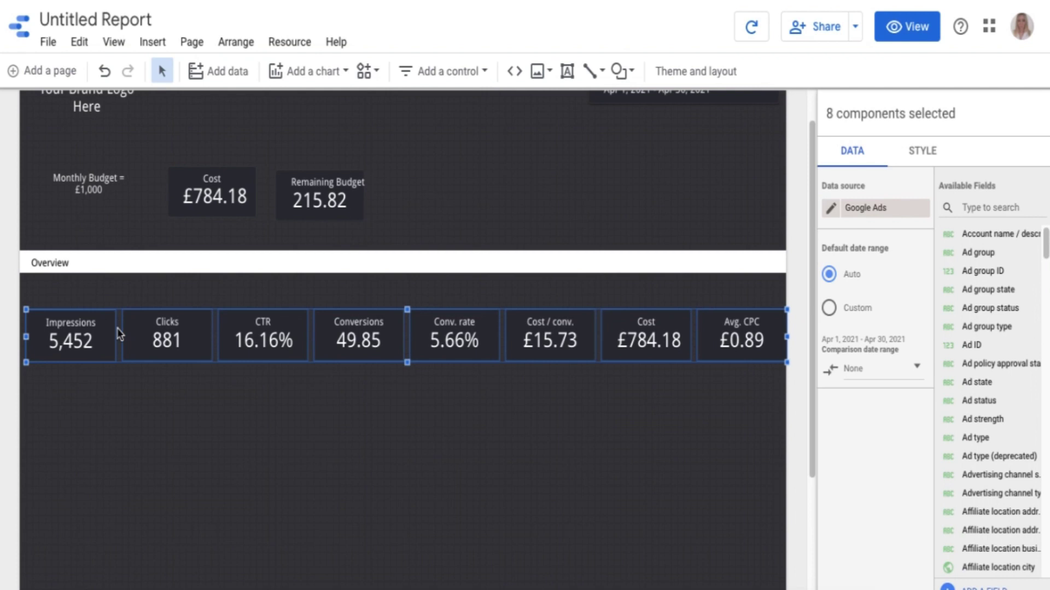
key("Left")
key("Right")
left_click(148, 387)
scroll(270, 415, "down", 2)
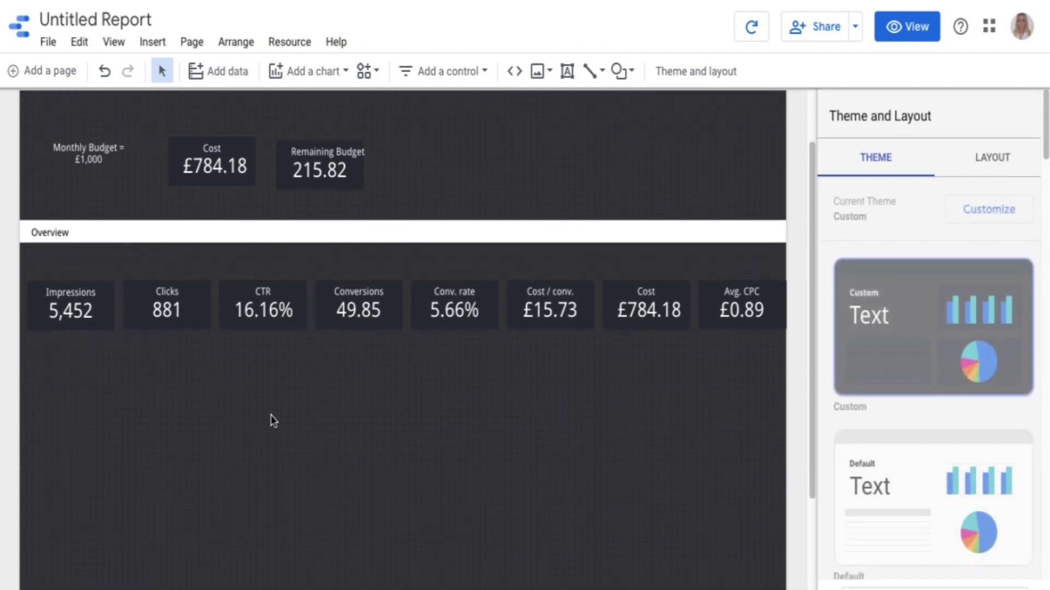
Set the comparison date range of all eight Overview scorecards to Previous period
scroll(271, 415, "up", 3)
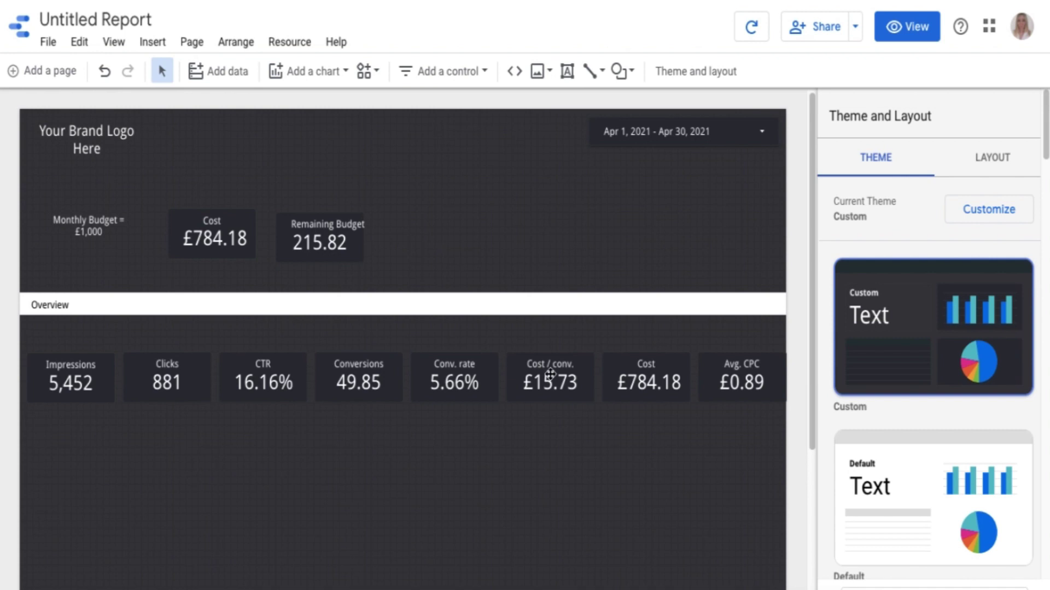
left_click(76, 370)
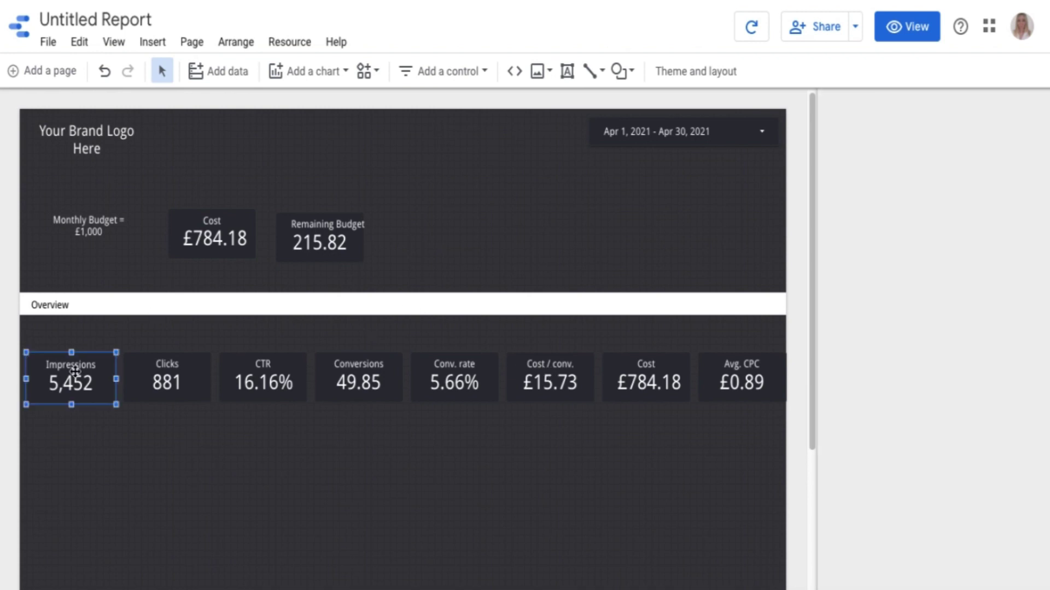
left_click(202, 372, "shift")
left_click(251, 374, "shift")
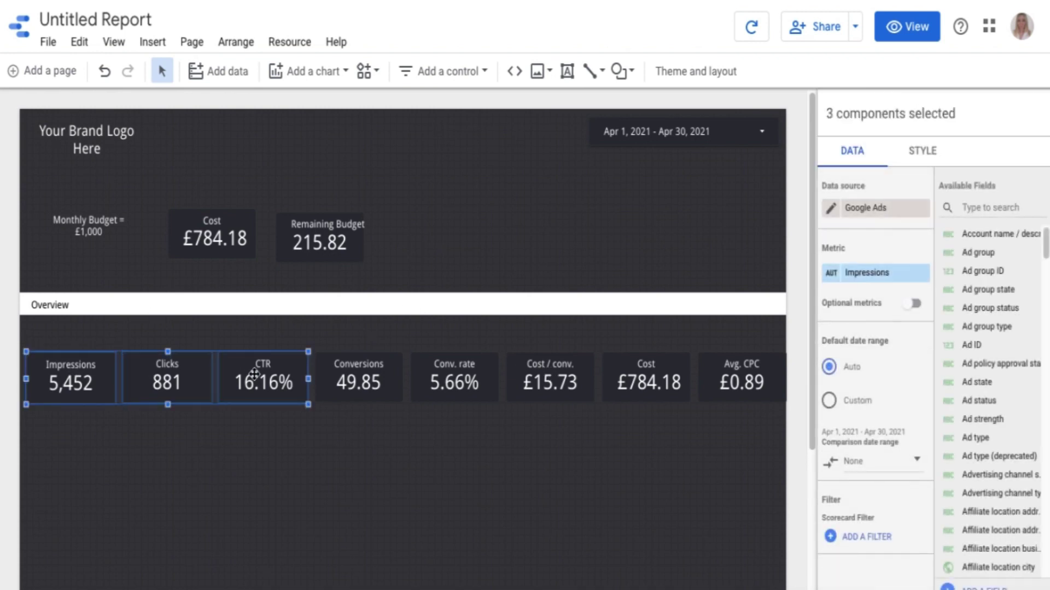
left_click(375, 376, "shift")
left_click(427, 377, "shift")
left_click(572, 367, "shift")
left_click(650, 378, "shift")
left_click(728, 370, "shift")
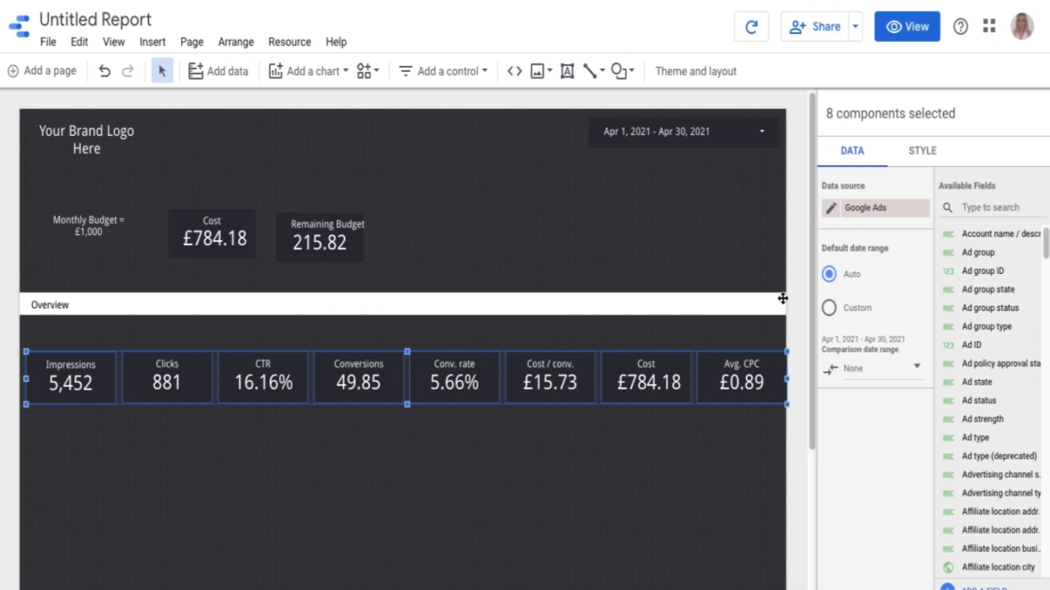
left_click(882, 366)
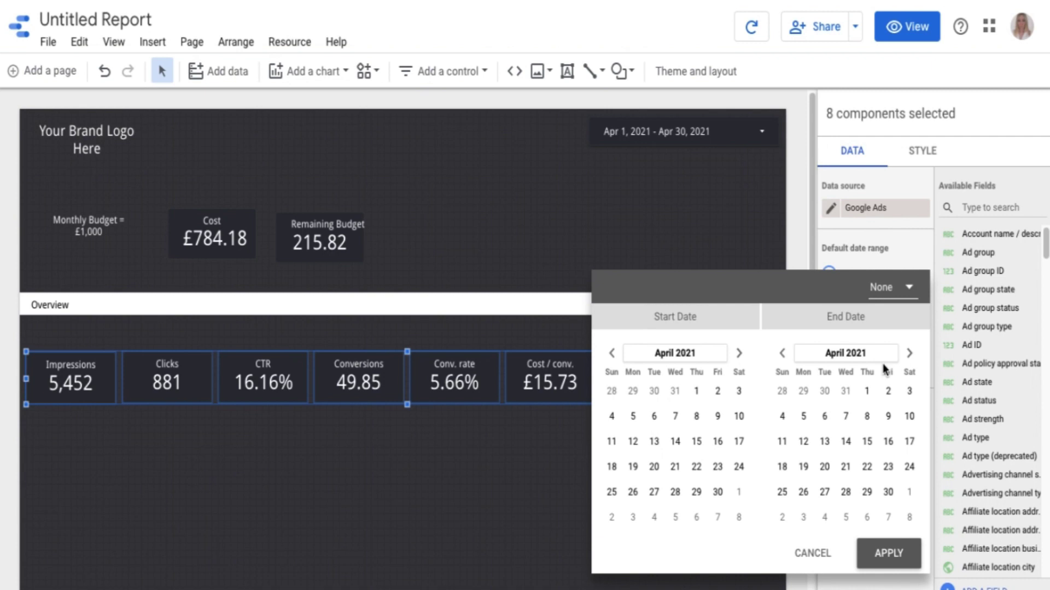
left_click(894, 295)
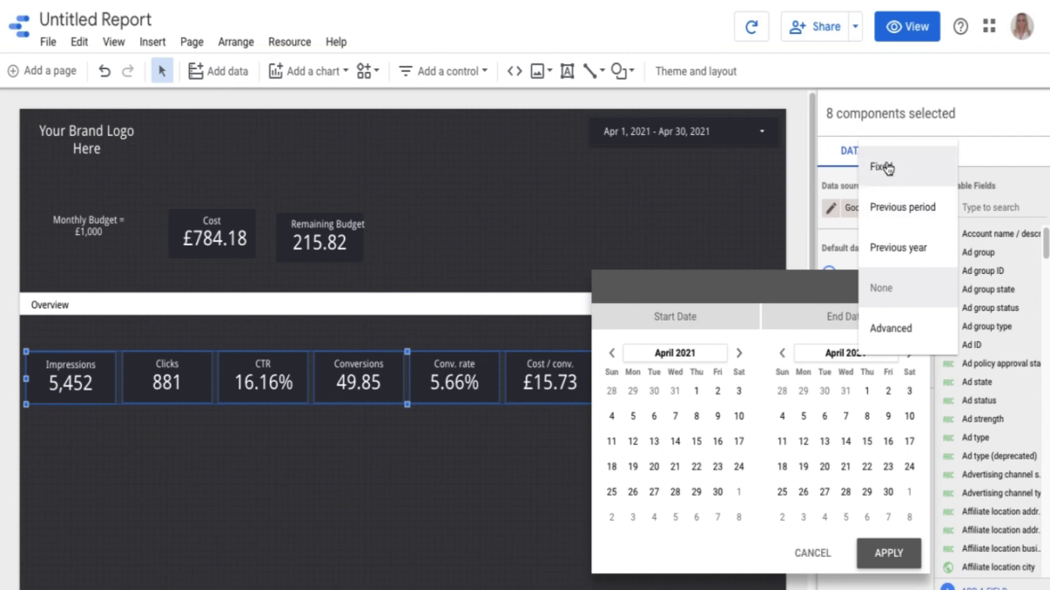
left_click(898, 207)
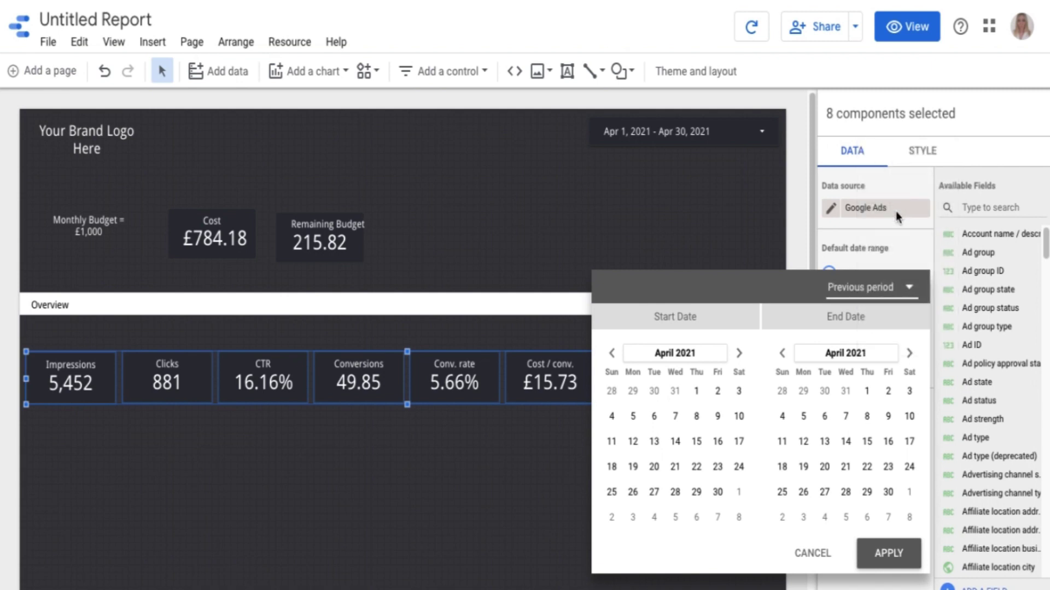
left_click(887, 552)
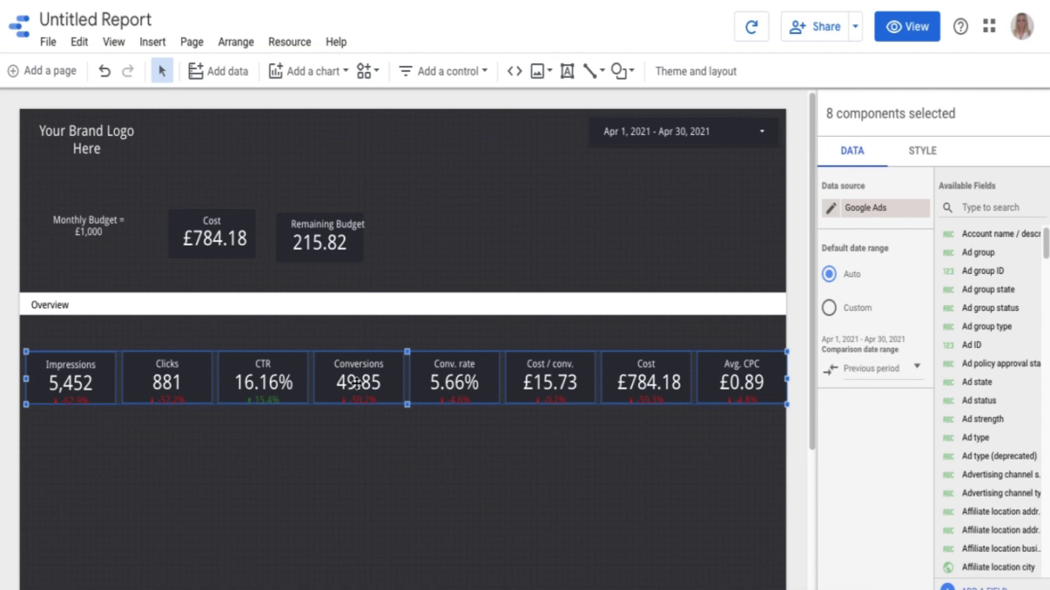
left_click(323, 439)
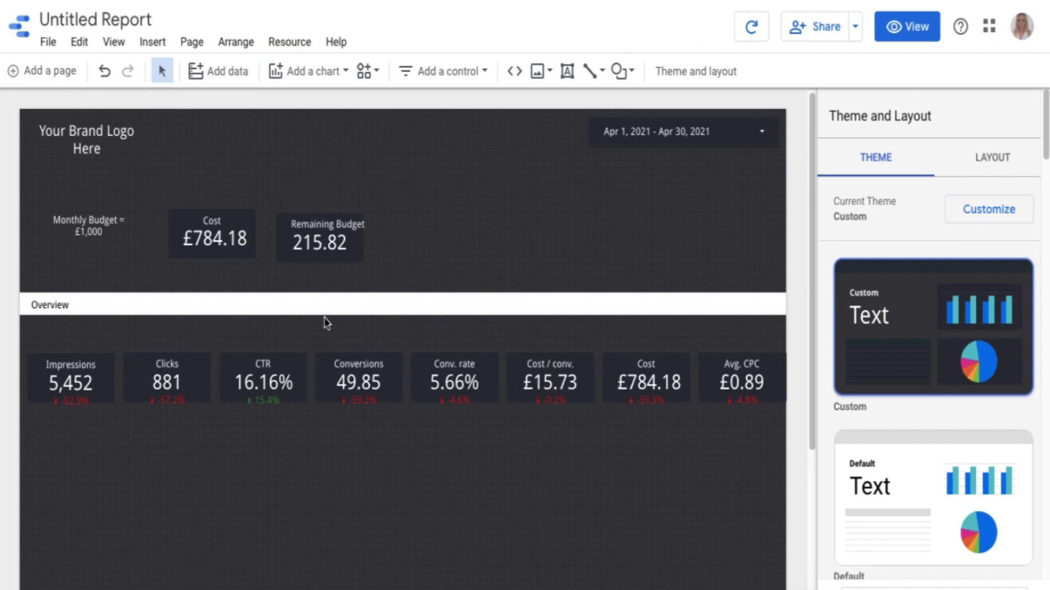
Set the default date range of the date range control to Last 7 days, excluding today
left_click(681, 135)
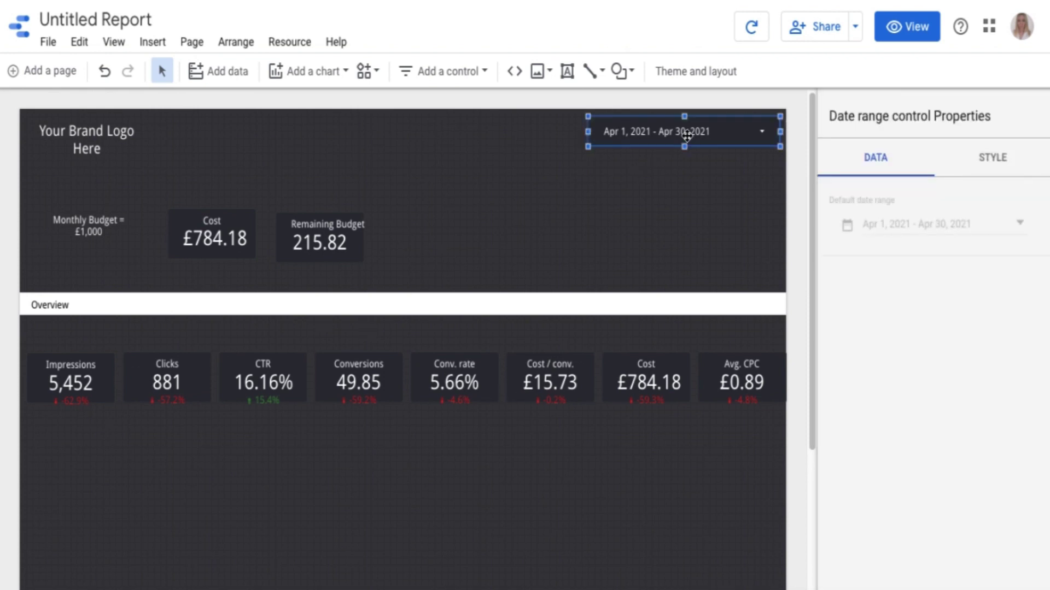
left_click(888, 224)
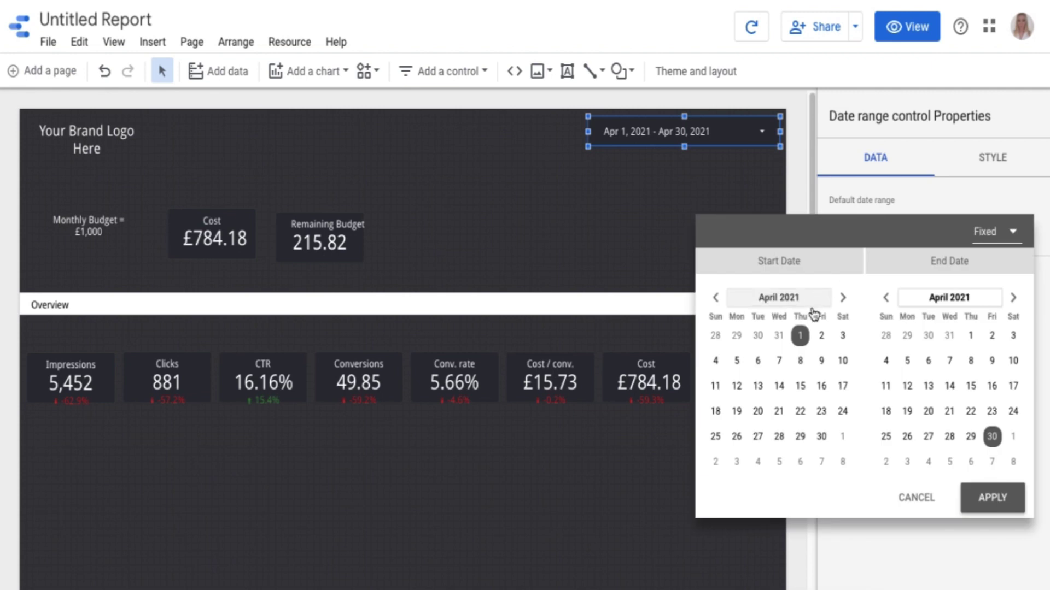
left_click(990, 241)
left_click(941, 273)
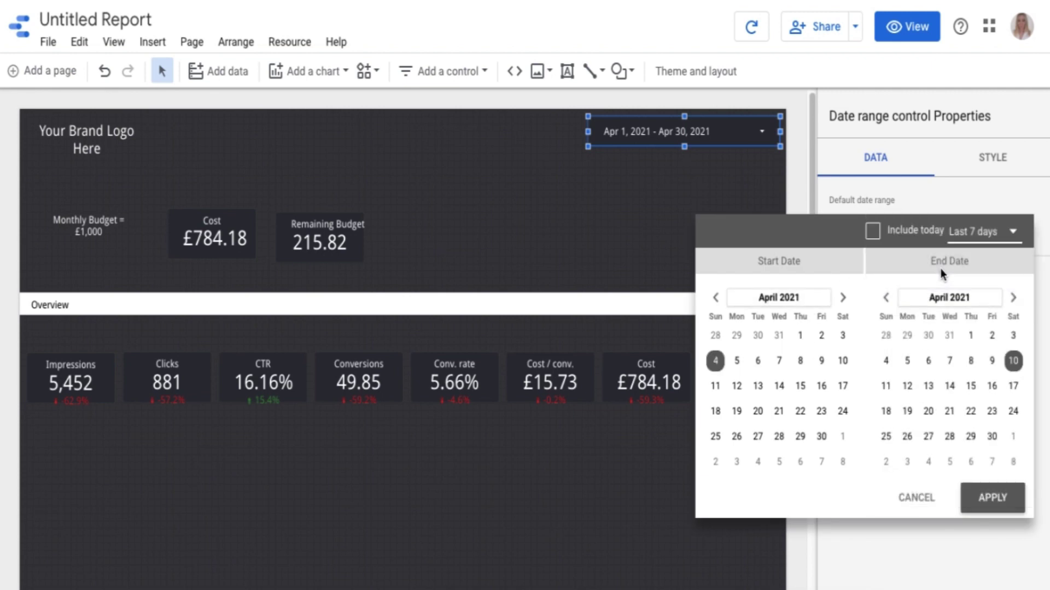
left_click(988, 489)
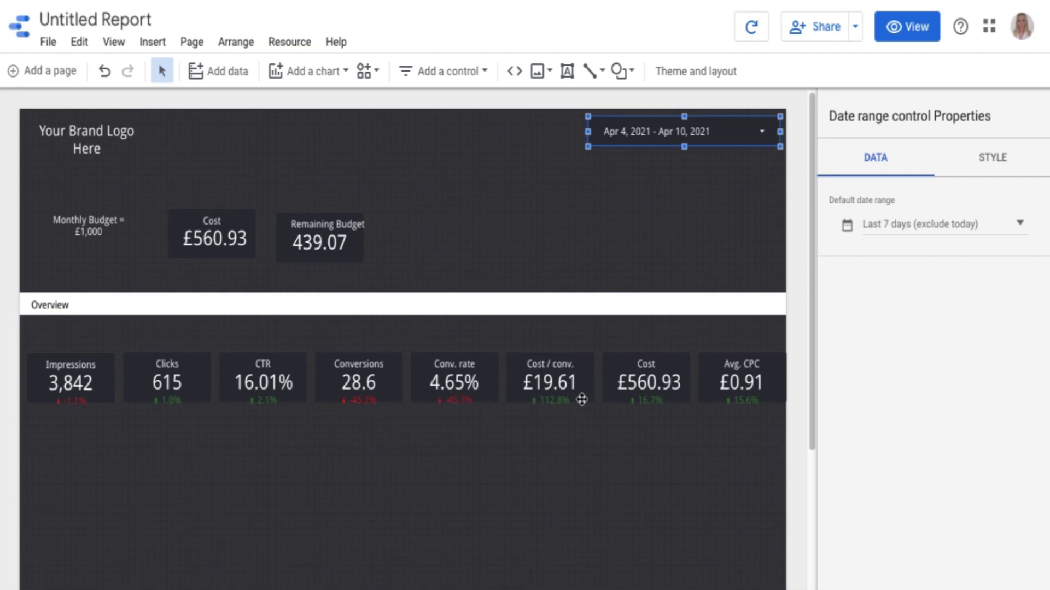
Examine the previous-period changes on the Overview scorecards for the seven-day range
left_click(717, 377)
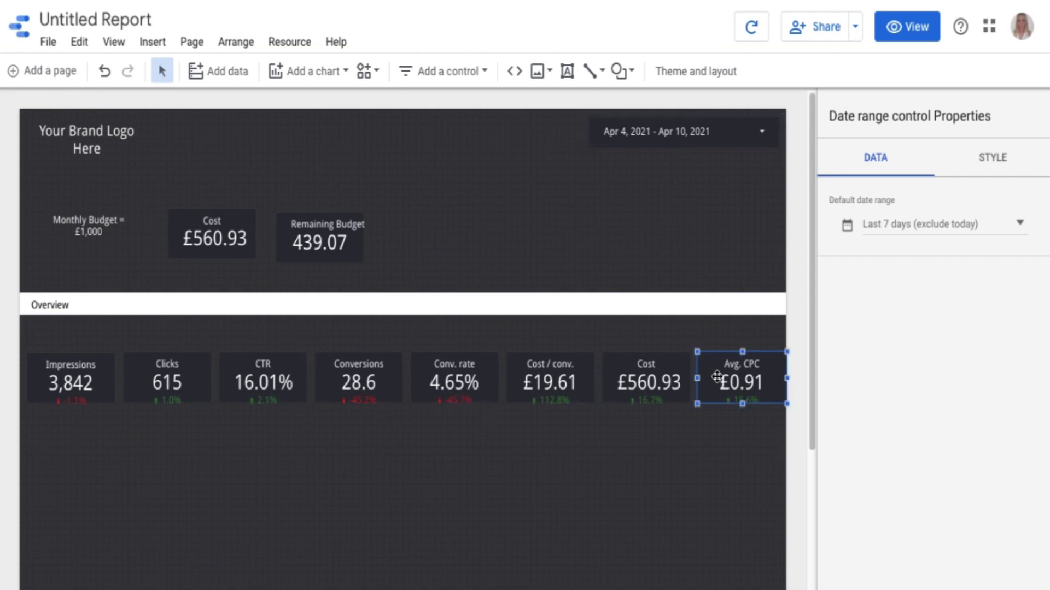
left_click(564, 404)
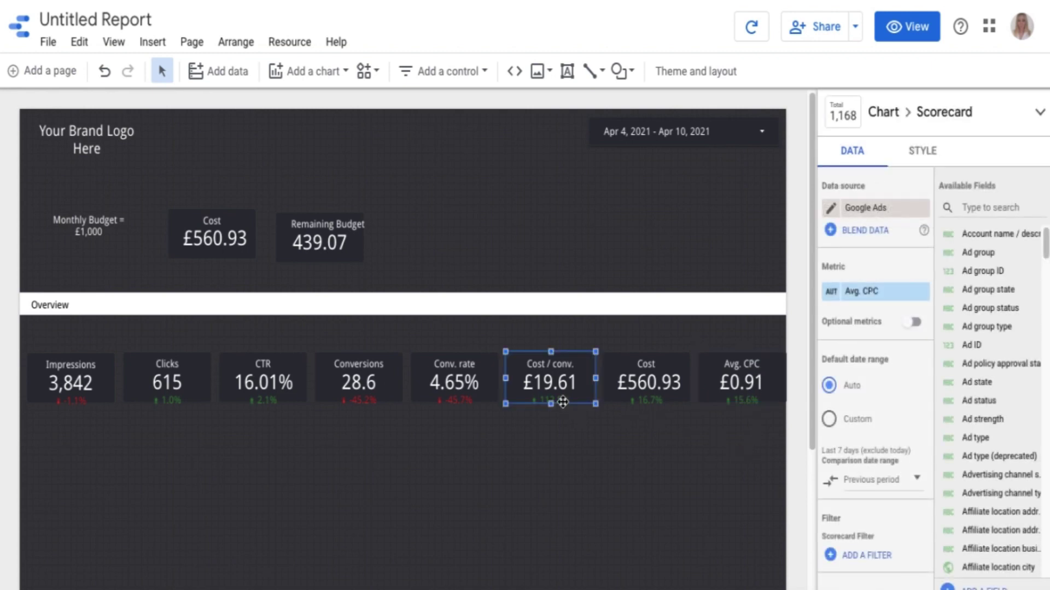
left_click(187, 390)
left_click(110, 382)
left_click(159, 378)
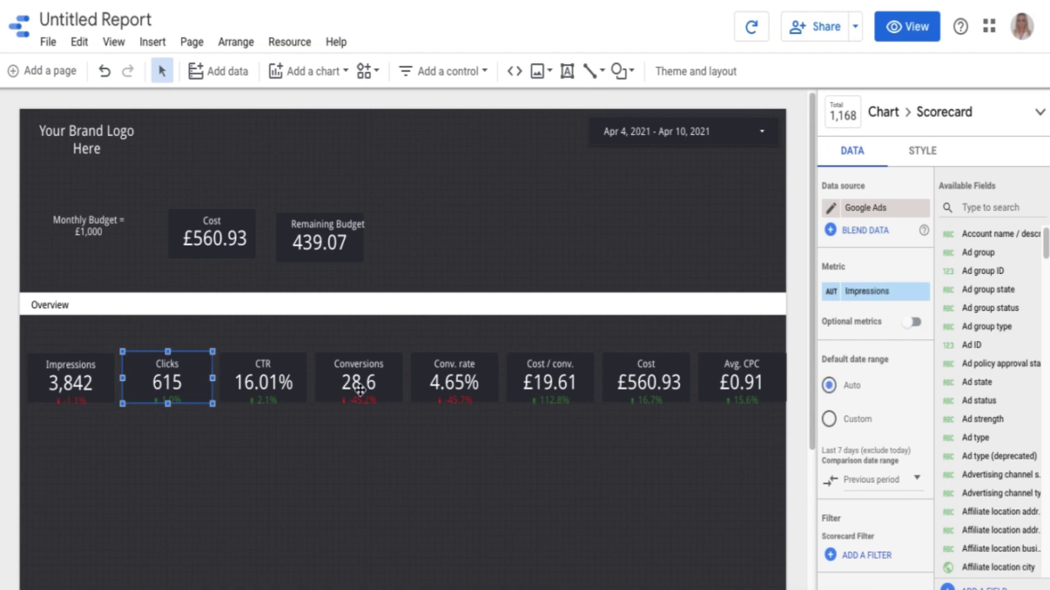
left_click(360, 389)
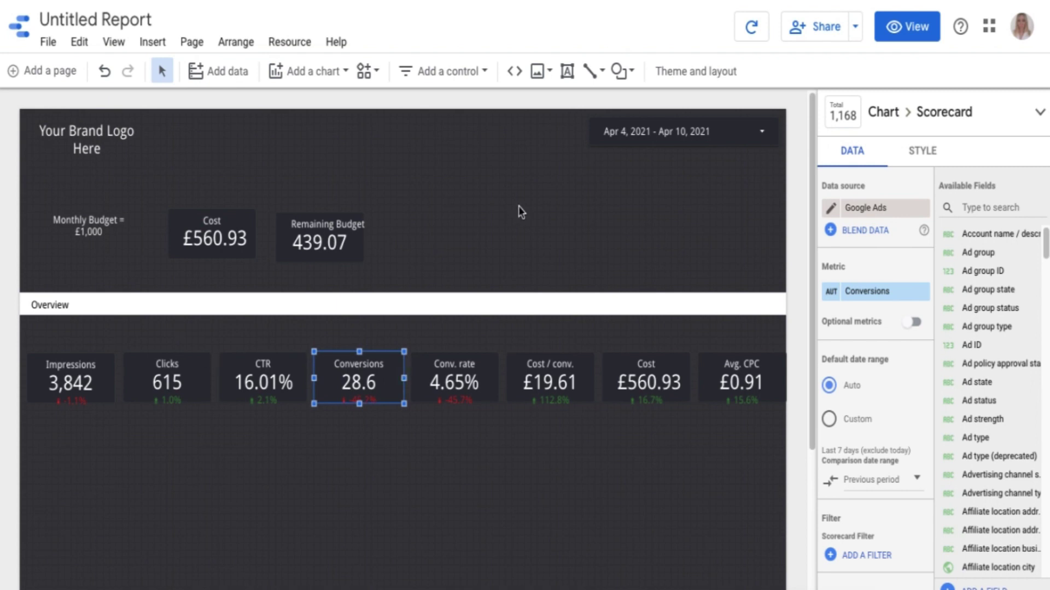
Set the date range control's default to the fixed range Apr 1, 2021 to Apr 30, 2021
left_click(693, 129)
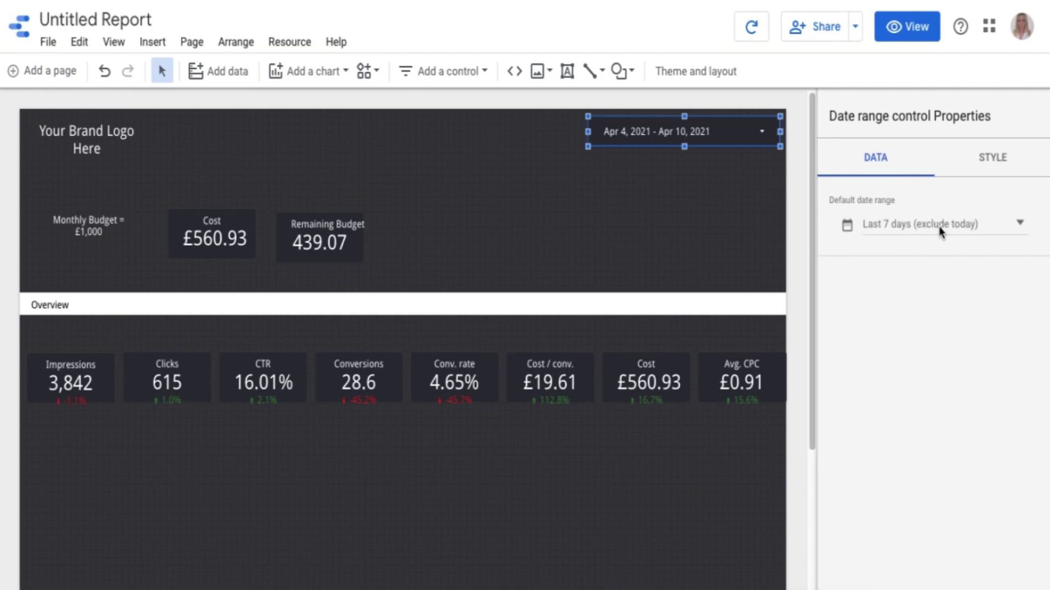
left_click(939, 225)
left_click(800, 336)
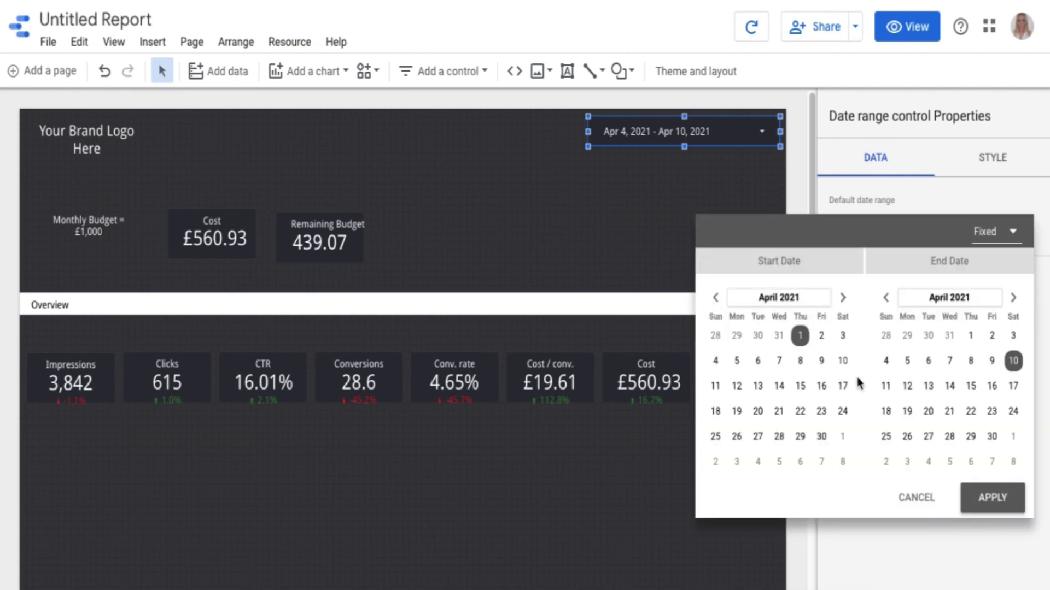
left_click(991, 438)
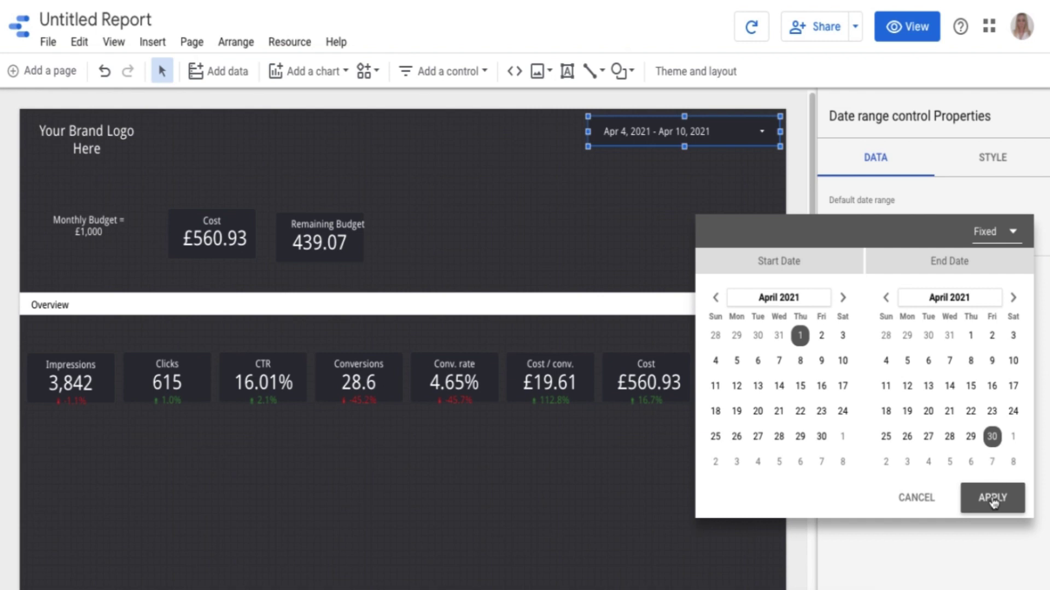
left_click(992, 499)
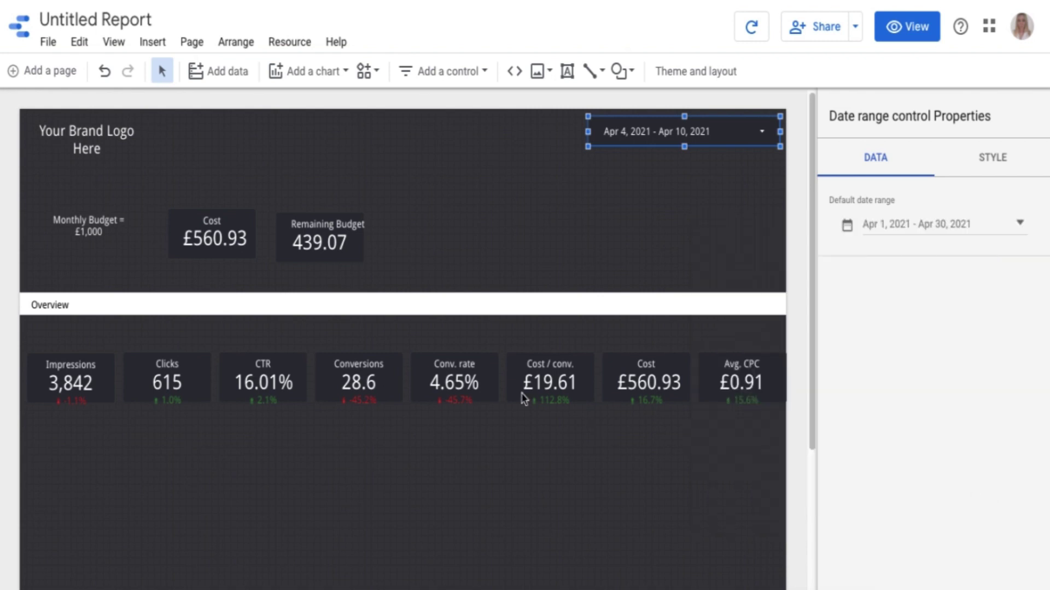
Make all eight Overview scorecards slightly taller to fit their comparison values, and narrow the row so it ends just inside the page edge
left_click(94, 367)
left_click(148, 368, "shift")
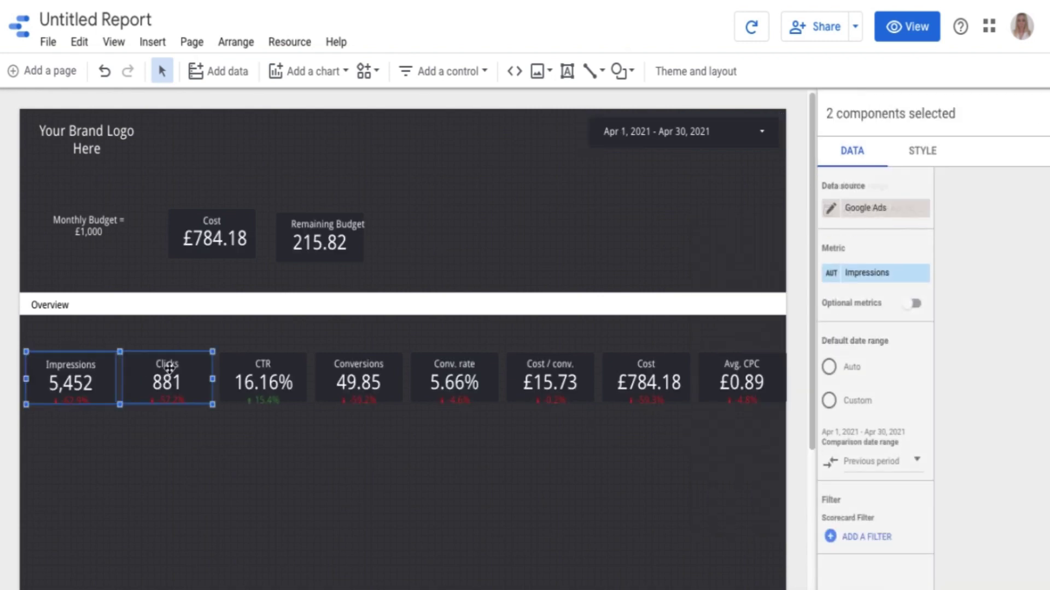
left_click(253, 375, "shift")
left_click(369, 375, "shift")
left_click(462, 379, "shift")
left_click(579, 381, "shift")
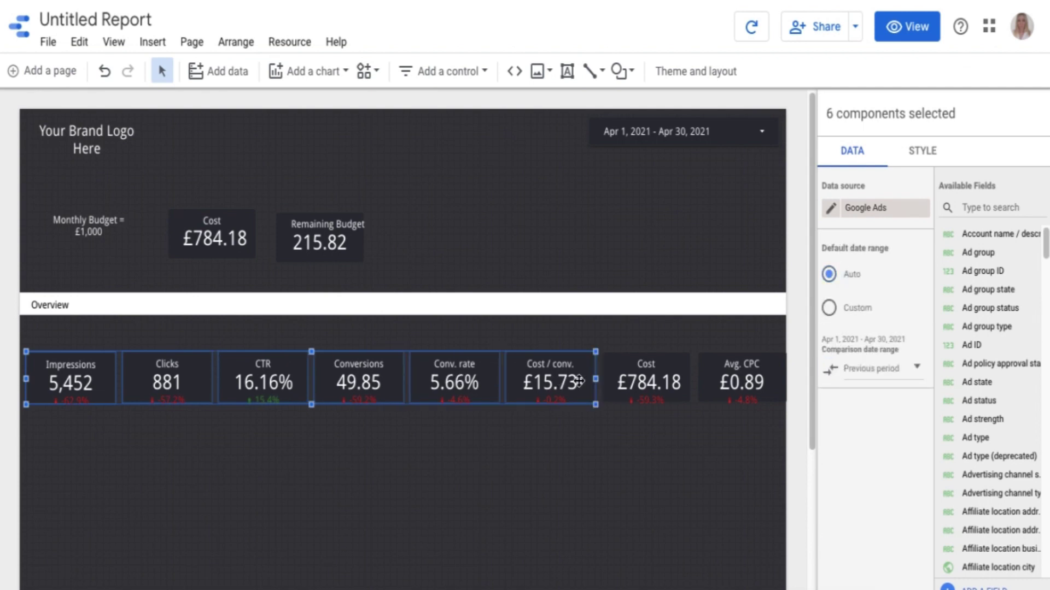
left_click(669, 375, "shift")
left_click(743, 371, "shift")
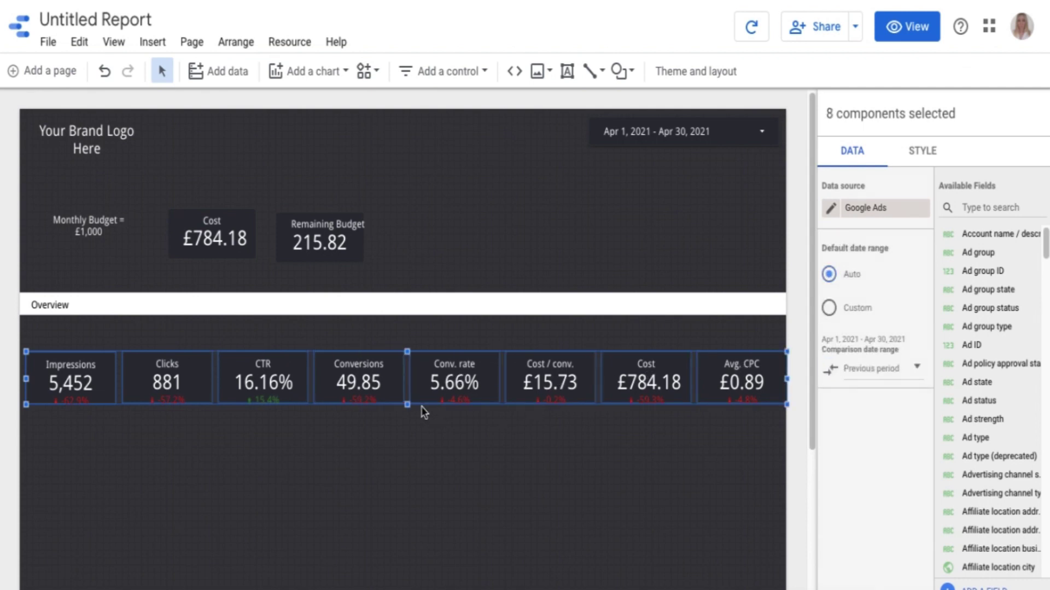
left_click_drag(407, 405, 406, 420)
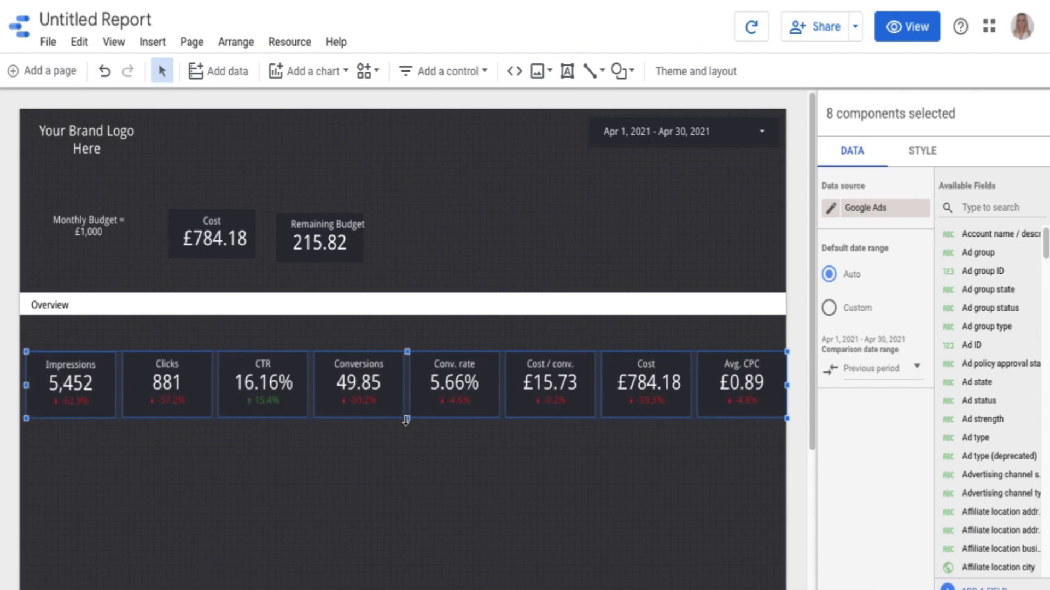
left_click_drag(787, 385, 780, 385)
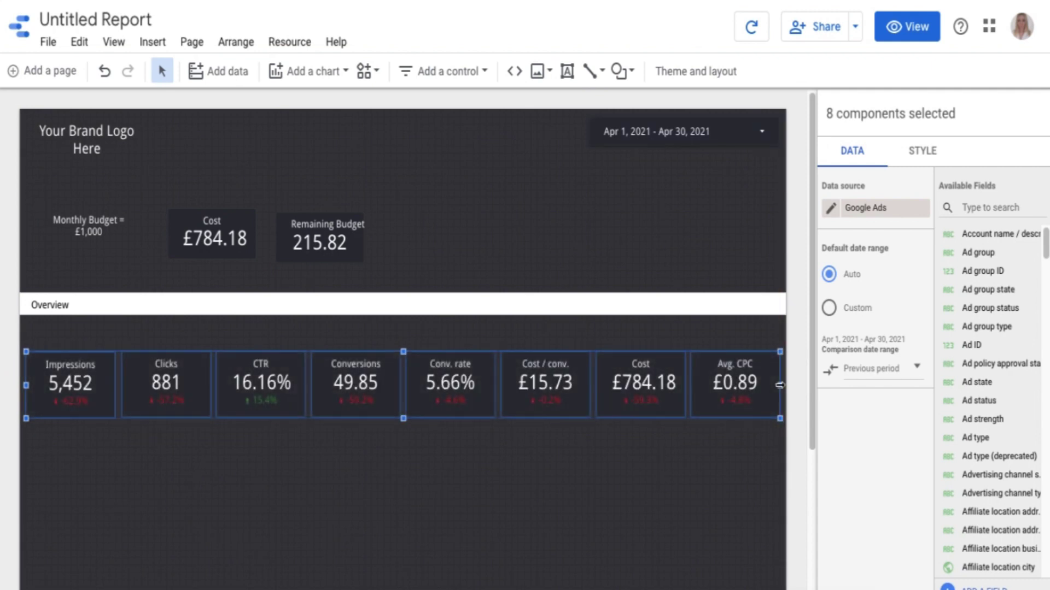
left_click(650, 463)
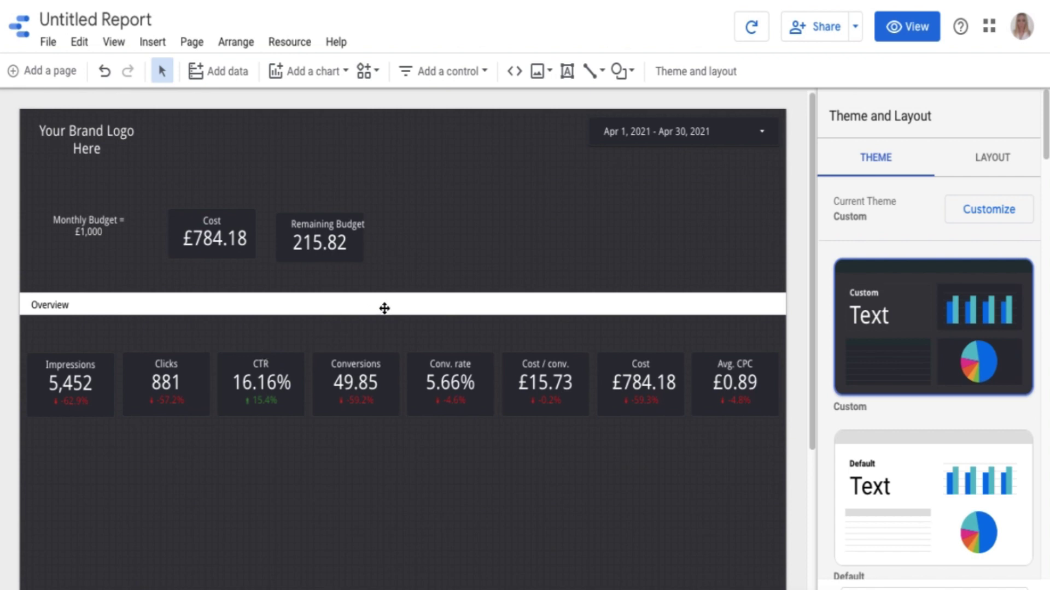
Draw an empty text box in the blank area below the Impressions and Clicks scorecards
scroll(384, 308, "down", 1)
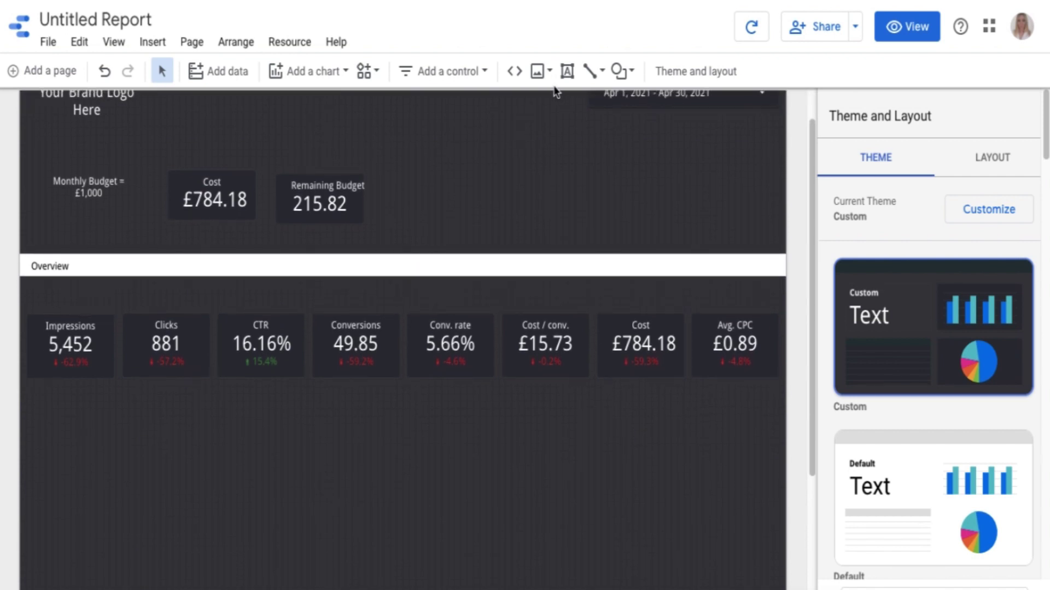
left_click(567, 71)
left_click_drag(76, 417, 198, 483)
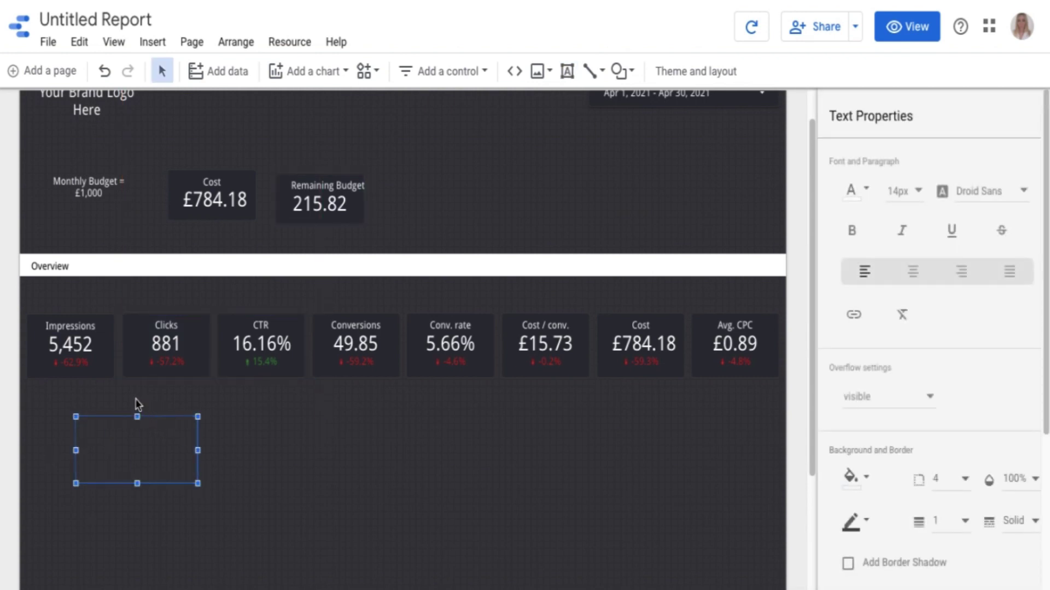
Move the empty text box up close beneath the scorecards and stretch it across the full width of the row
left_click_drag(165, 430, 143, 415)
key("Up")
key("Up")
key("Up")
key("Up")
key("Up")
key("Up")
key("Up")
key("Up")
key("Up")
key("Up")
key("Up")
key("Up")
key("Up")
key("Up")
key("Left")
key("Left")
key("Left")
key("Left")
key("Left")
key("Left")
key("Left")
key("Left")
key("Left")
key("Left")
key("Left")
key("Left")
key("Left")
key("Left")
key("Left")
key("Left")
key("Left")
key("Left")
key("Left")
key("Left")
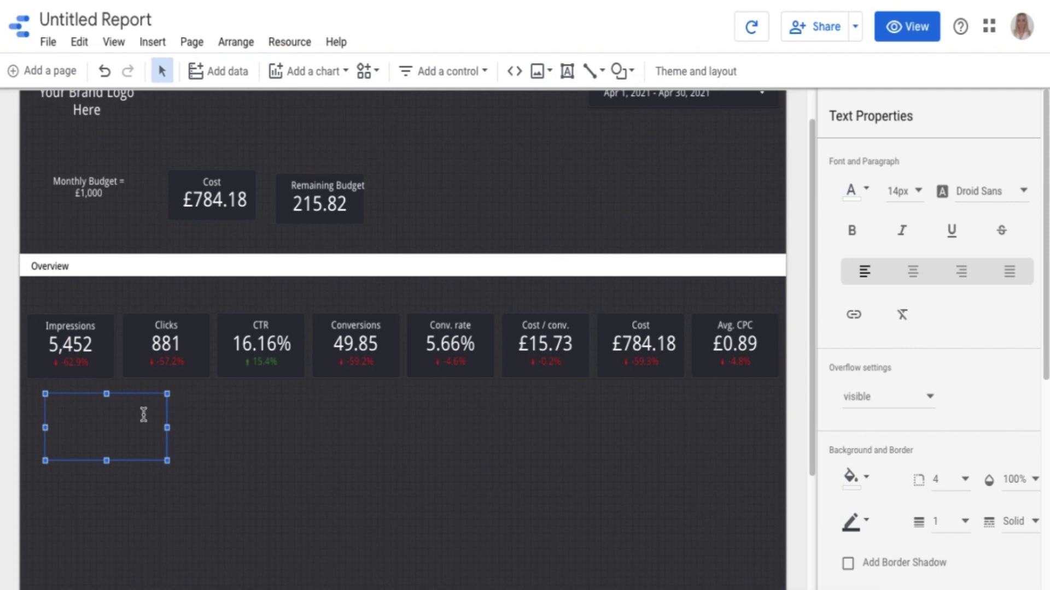
left_click_drag(148, 428, 778, 408)
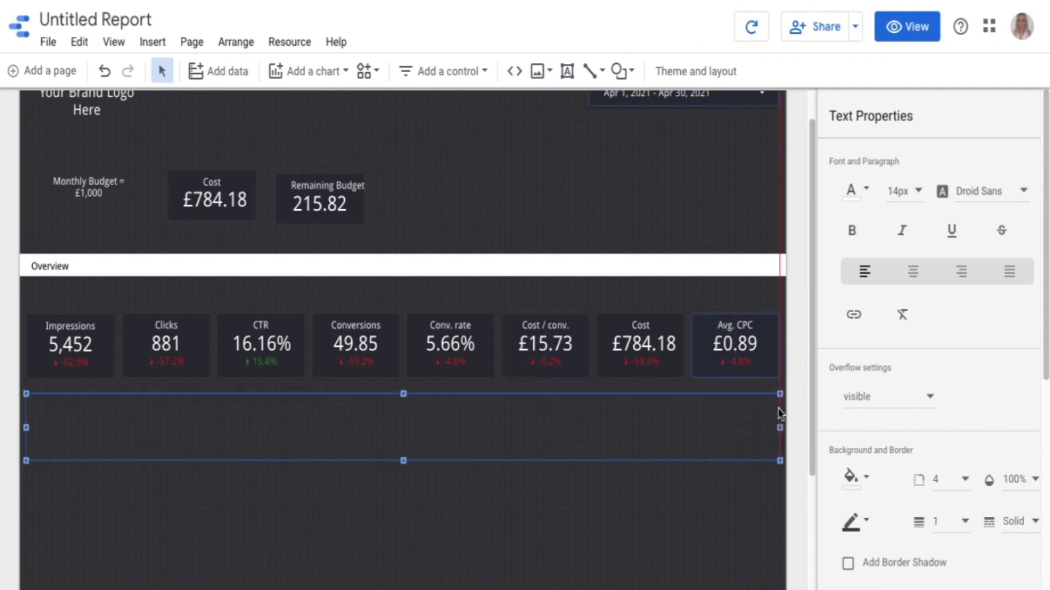
Enter the opening line "This is for your commentary....." in the text box and start a new paragraph
left_click(400, 420)
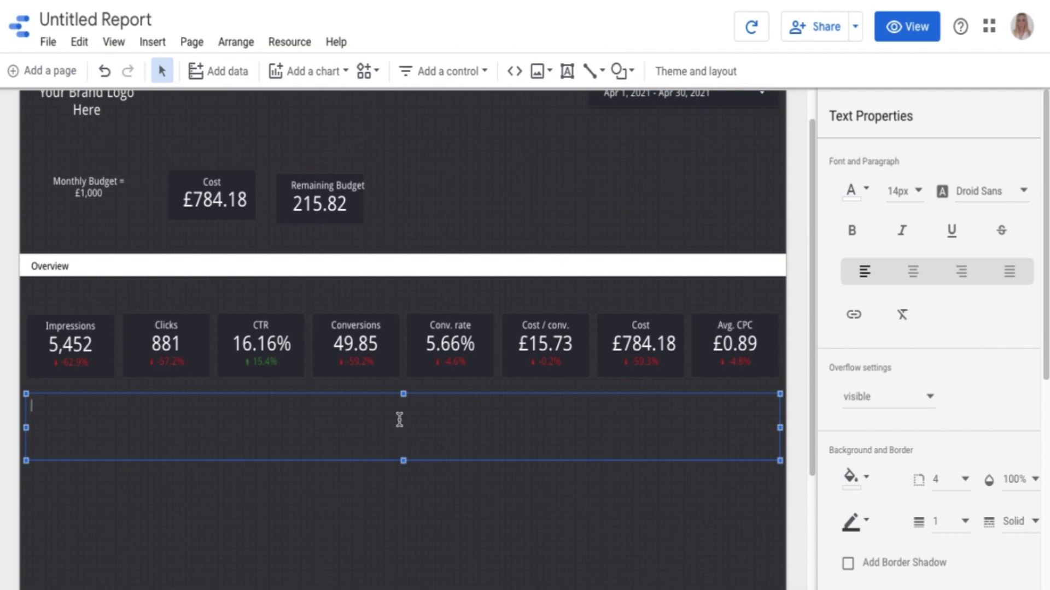
type("This is for your commenta")
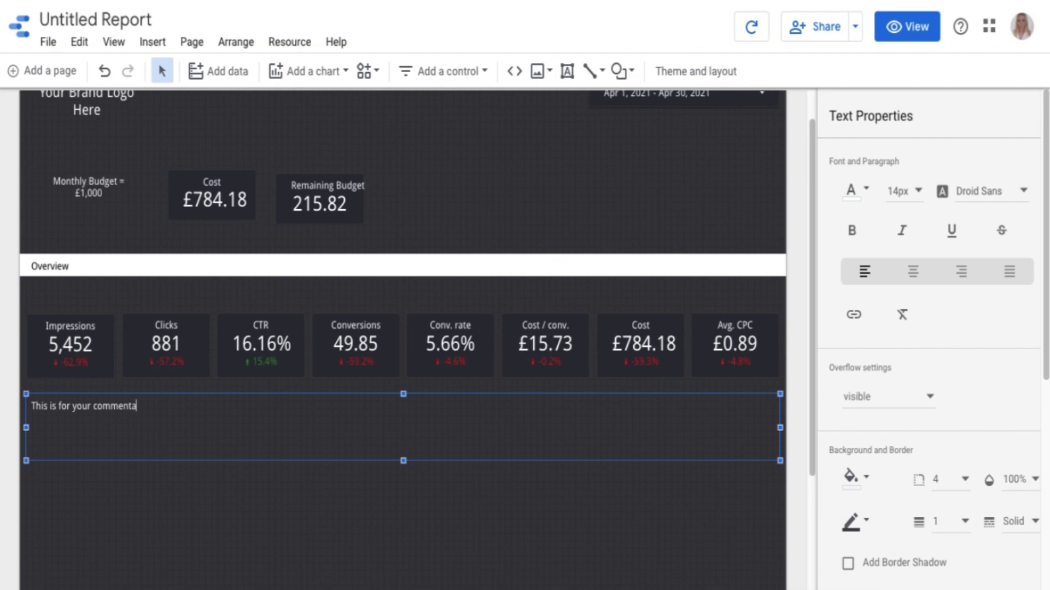
type("ry.....")
key("Return")
Write commentary that impressions decreased by x amount this month due to account optimisations, including negative keywords and a reduction on high impression low converting keywords
type("Impressions hae d")
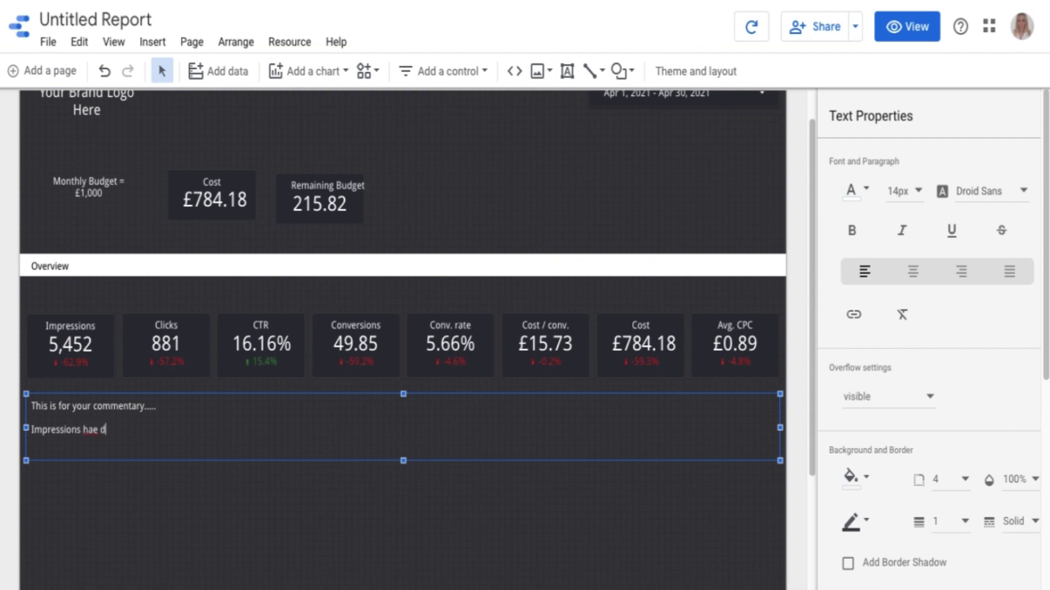
type("ecrased by x amount so far this month - this is due to optimisations across the account including negative keyword impalmentation at a reducti")
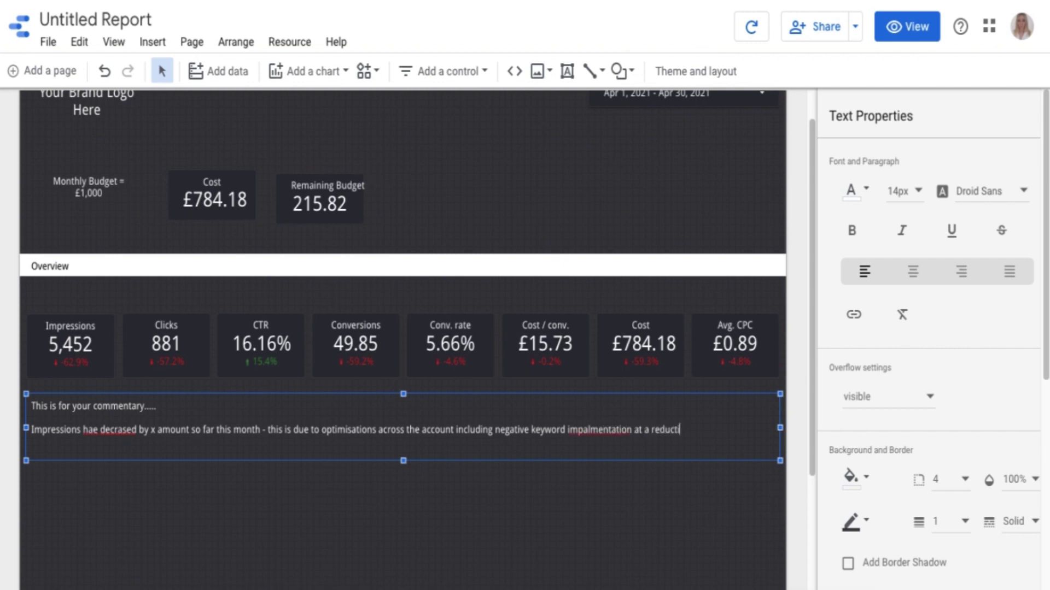
type("on on high impression")
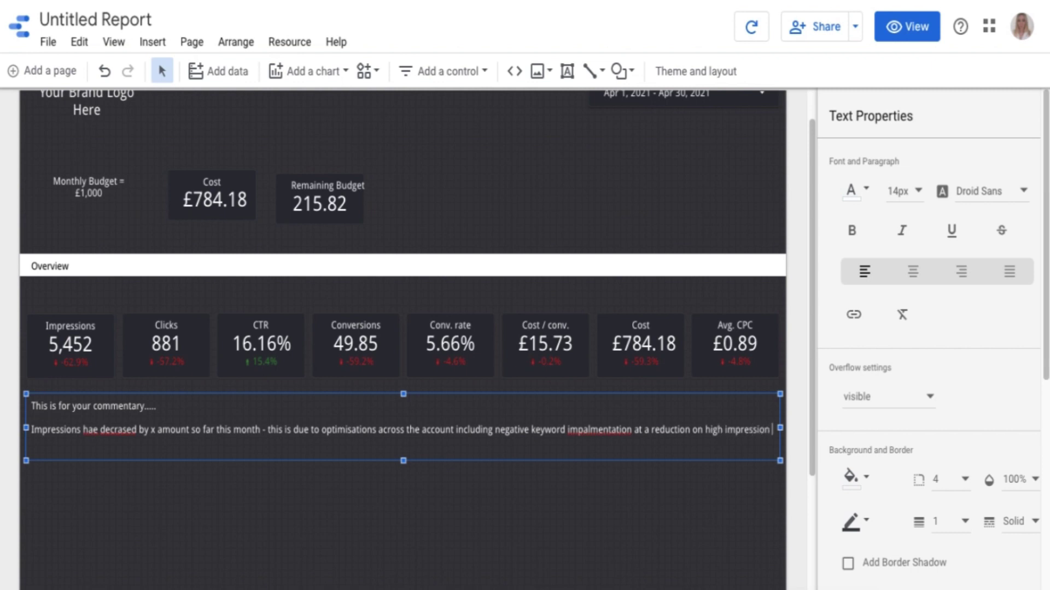
type(" low converting keywords.")
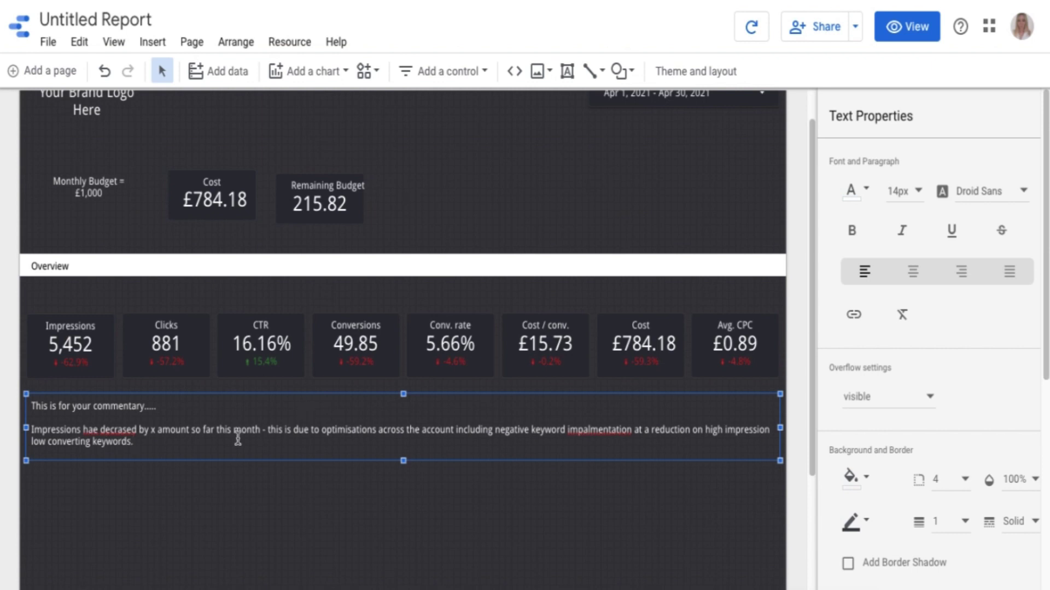
In the impressions commentary, correct "hae" to "have" and replace the misspelled "decrased" with the suggestion "deceased"
left_click(98, 431)
key("BackSpace")
type("ve")
right_click(129, 433)
left_click(166, 310)
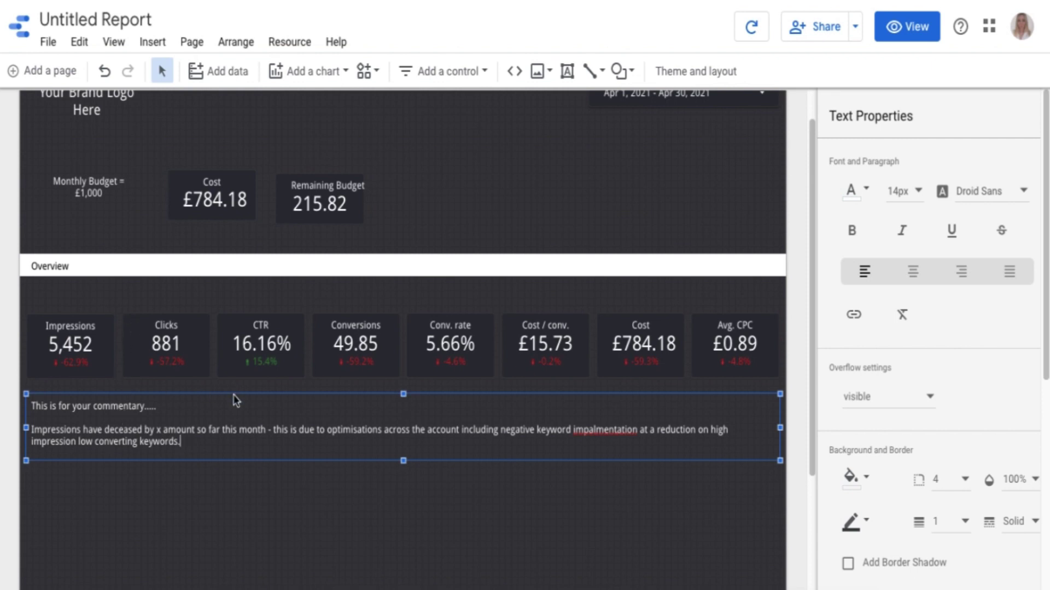
Add the paragraph "We are currently pacing at 80% of spend - we will look to reduce this in line with budget targets..." and extend the box downward
key("Return")
key("Return")
type("We are currently pa")
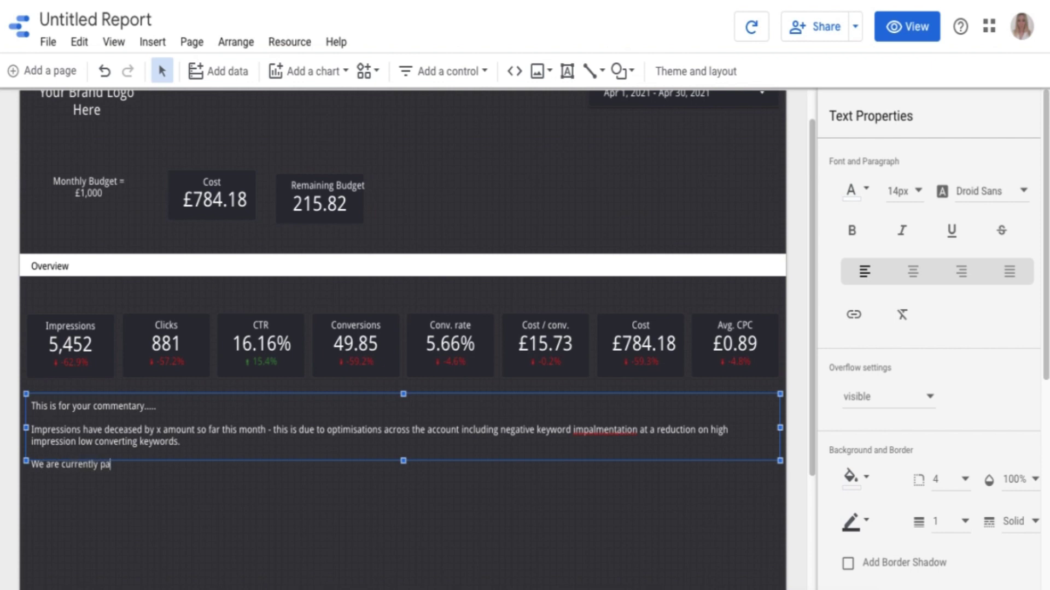
type("cing at 80% of spend for ")
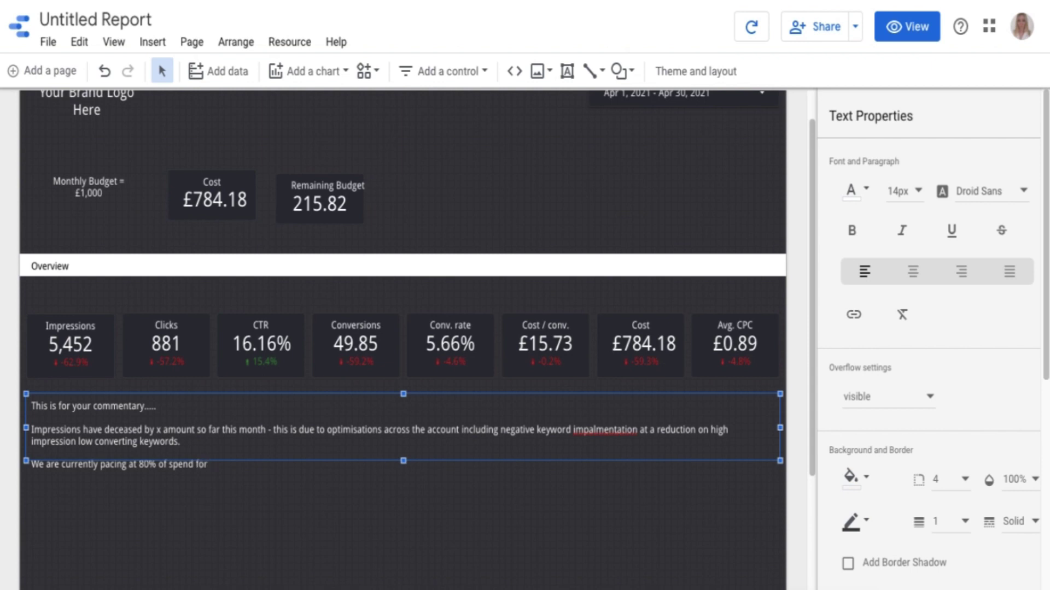
type("- we will look to reduce this i")
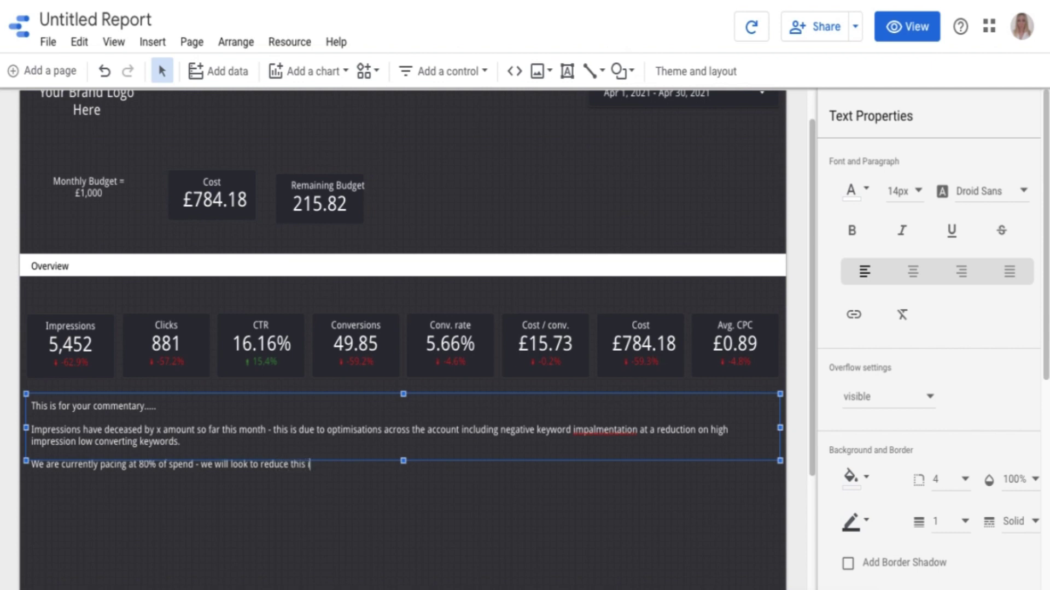
type("n line with budget targets")
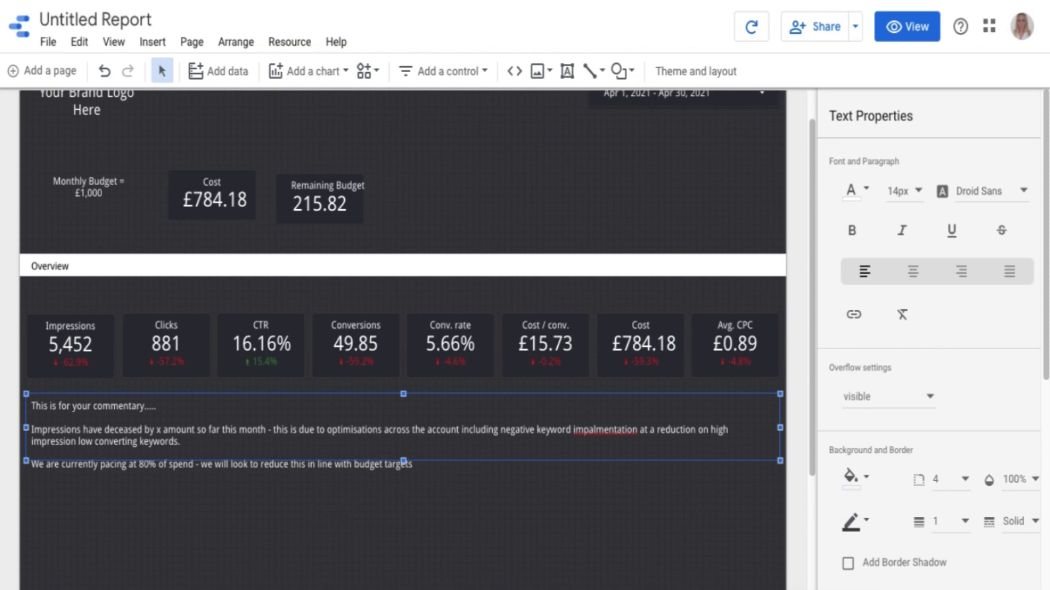
type("...")
left_click_drag(403, 461, 403, 490)
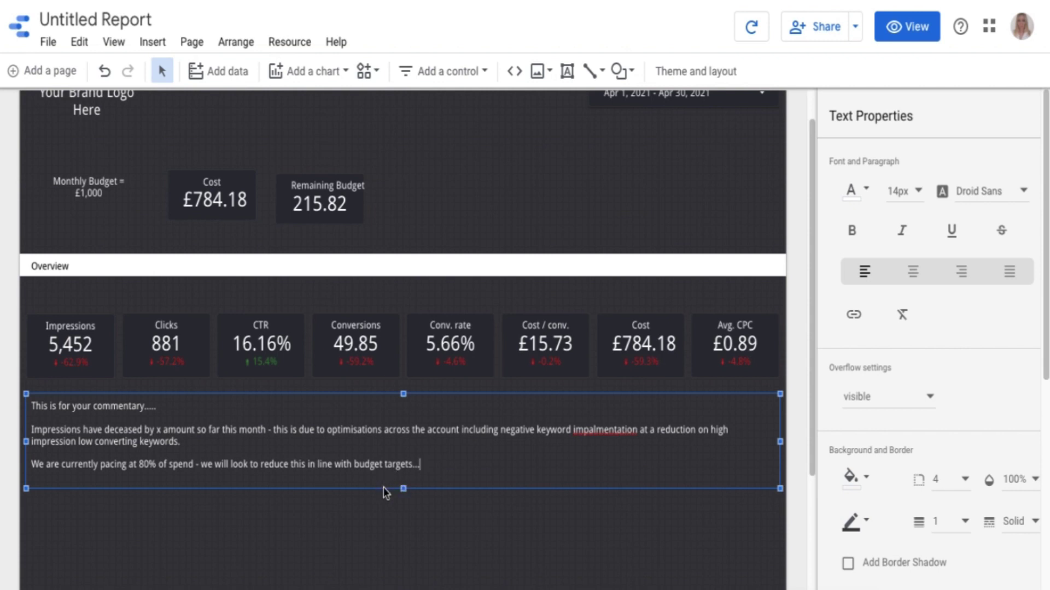
left_click(384, 495)
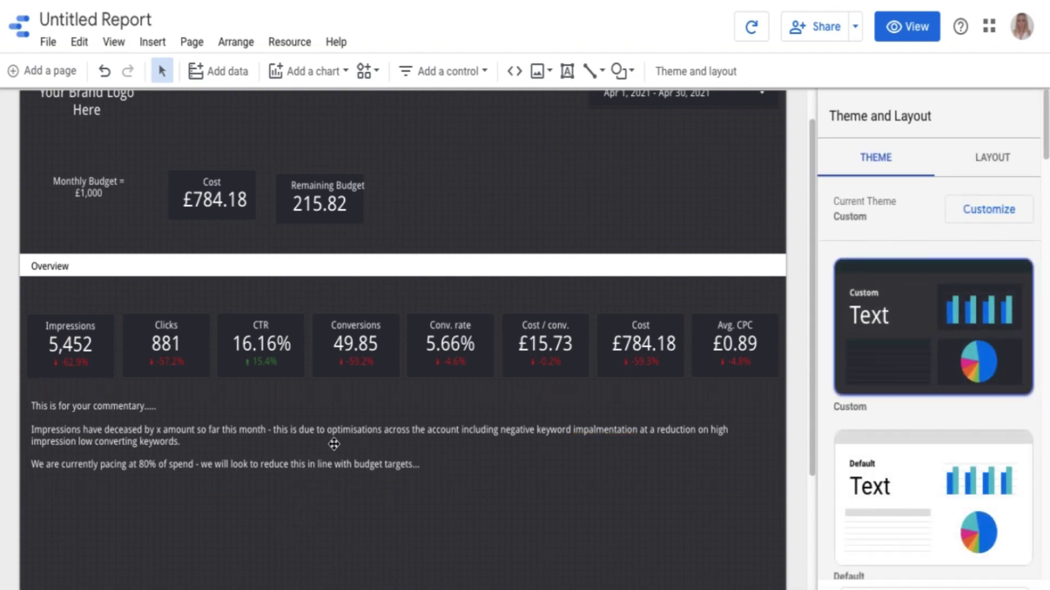
Move the commentary text box well down the page to leave an empty area beneath the Overview scorecards
left_click(333, 443)
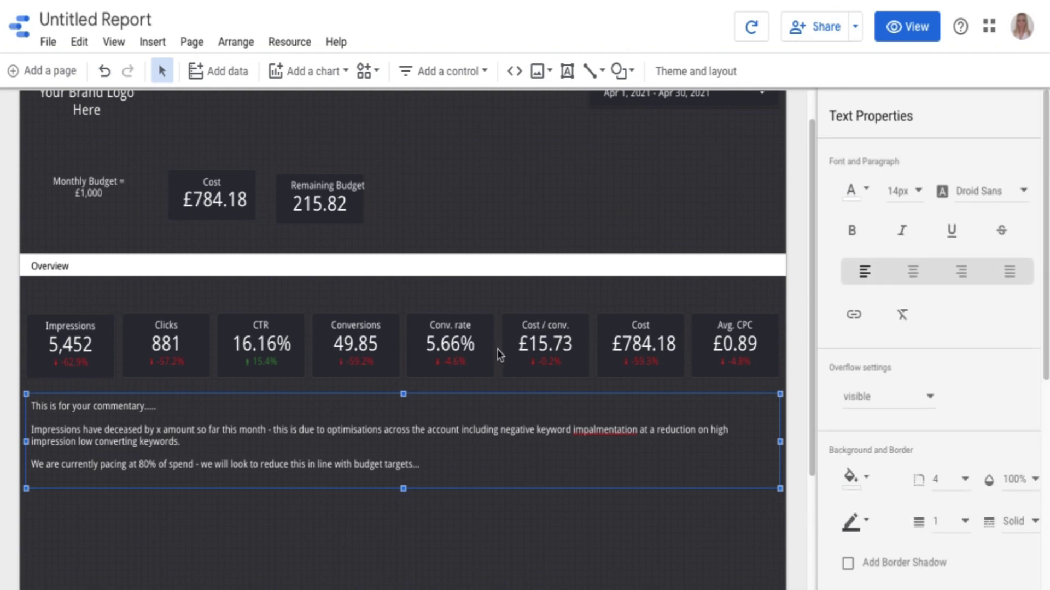
key("Down")
key("Down")
key("Down")
key("Down")
key("Down")
key("Down")
key("Down")
key("Down")
key("Down")
key("Down")
key("Down")
key("Down")
key("Down")
key("Down")
key("Down")
key("Down")
key("Down")
key("Down")
key("Down")
key("Down")
scroll(370, 422, "down", 1)
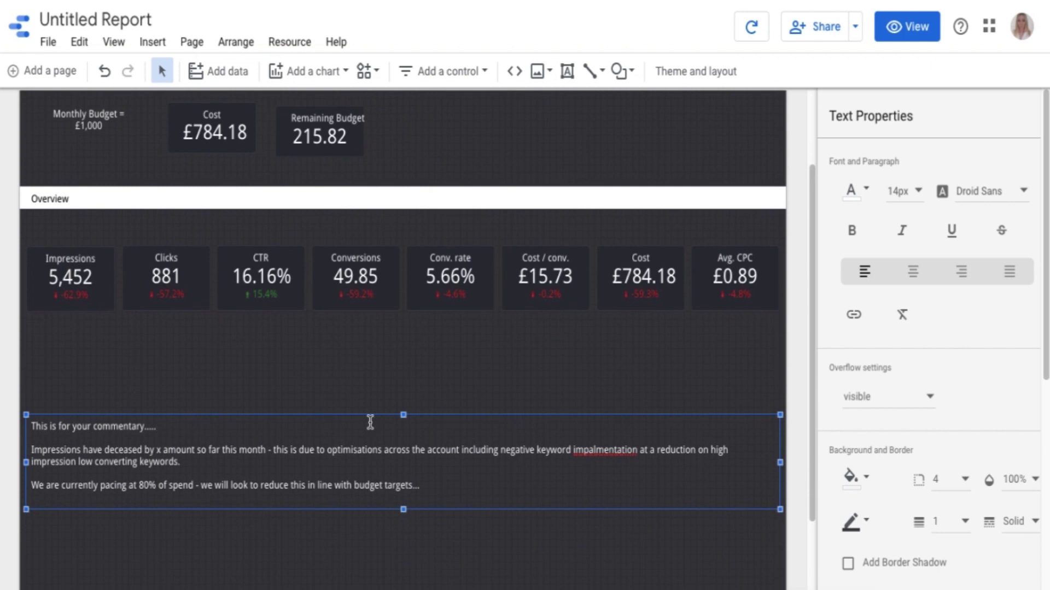
key("Down")
key("Down")
key("Down")
key("Down")
key("Down")
key("Down")
key("Down")
key("Down")
key("Down")
key("Down")
key("Down")
key("Down")
key("Down")
key("Down")
key("Down")
key("Down")
key("Down")
key("Down")
key("Down")
key("Down")
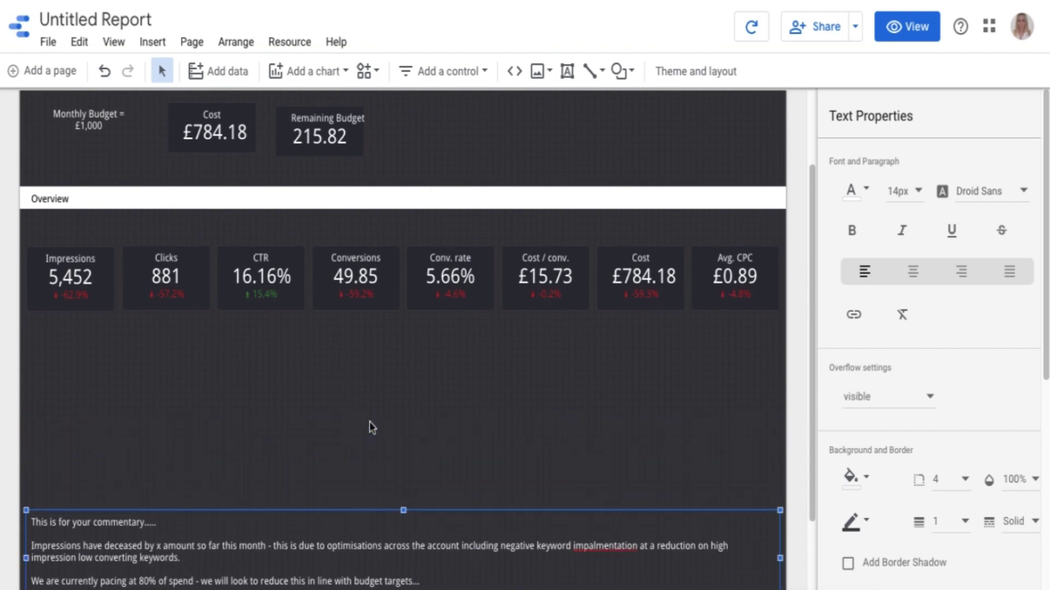
key("Down")
key("Down")
key("Down")
key("Down")
key("Down")
key("Down")
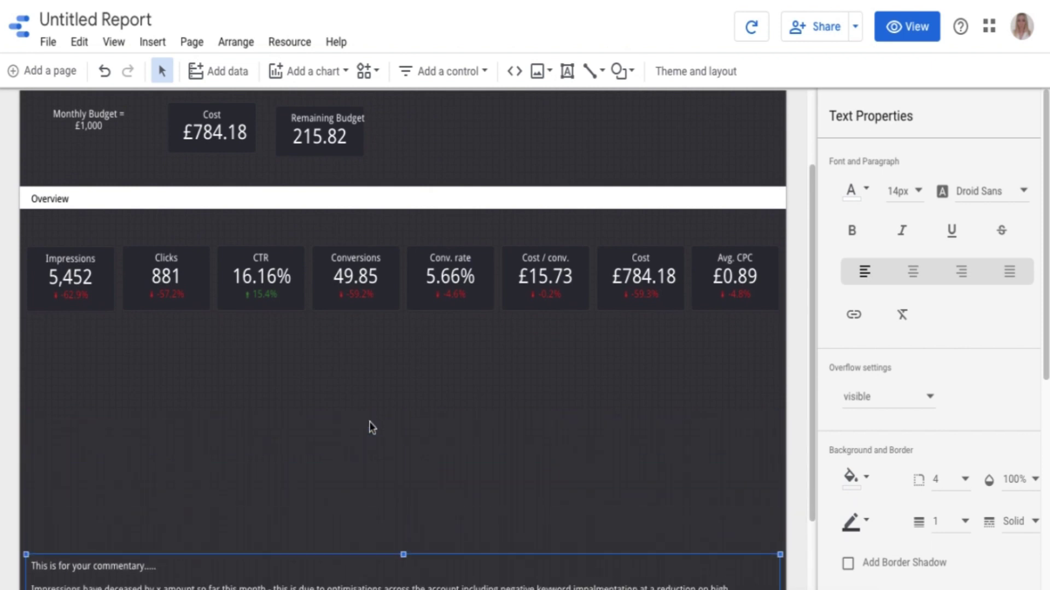
Insert a time series chart directly beneath the Impressions, Clicks and CTR scorecards
left_click(323, 72)
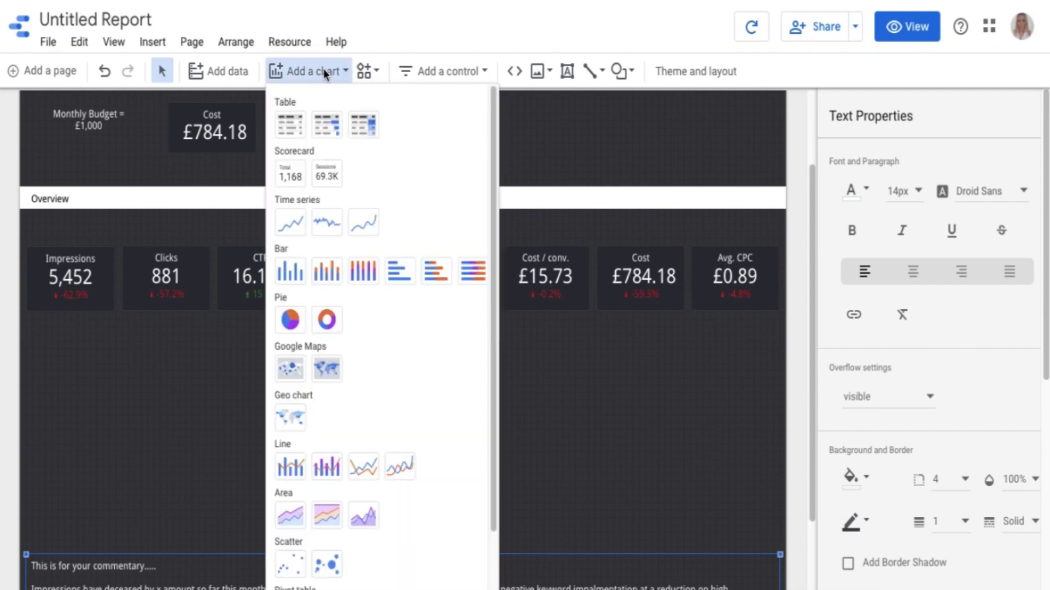
left_click(282, 221)
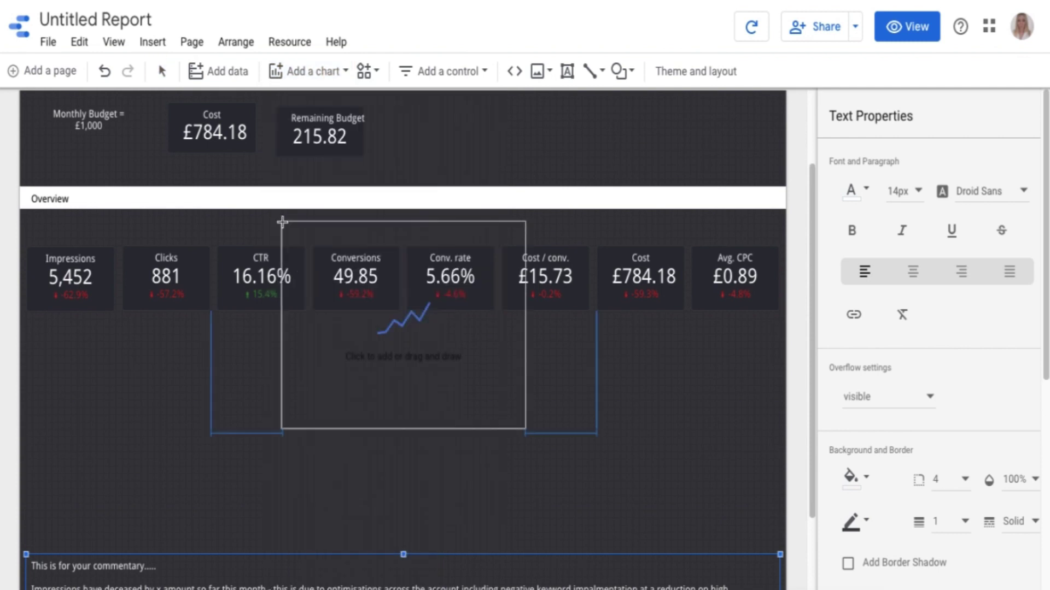
left_click(43, 331)
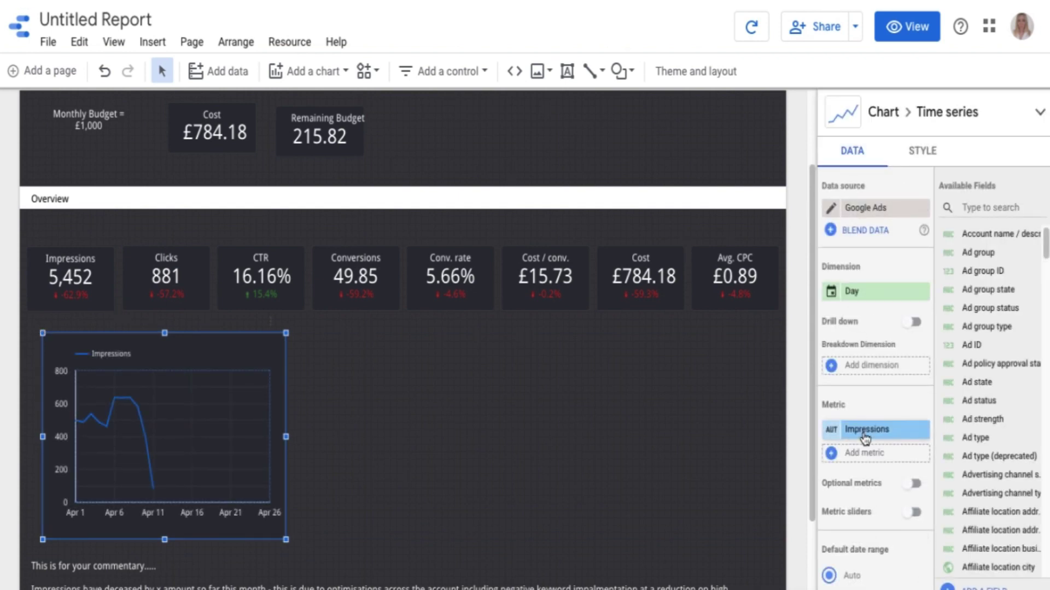
Replace the time series chart's Impressions metric with Clicks and add CTR as a second metric
left_click(864, 432)
type("click")
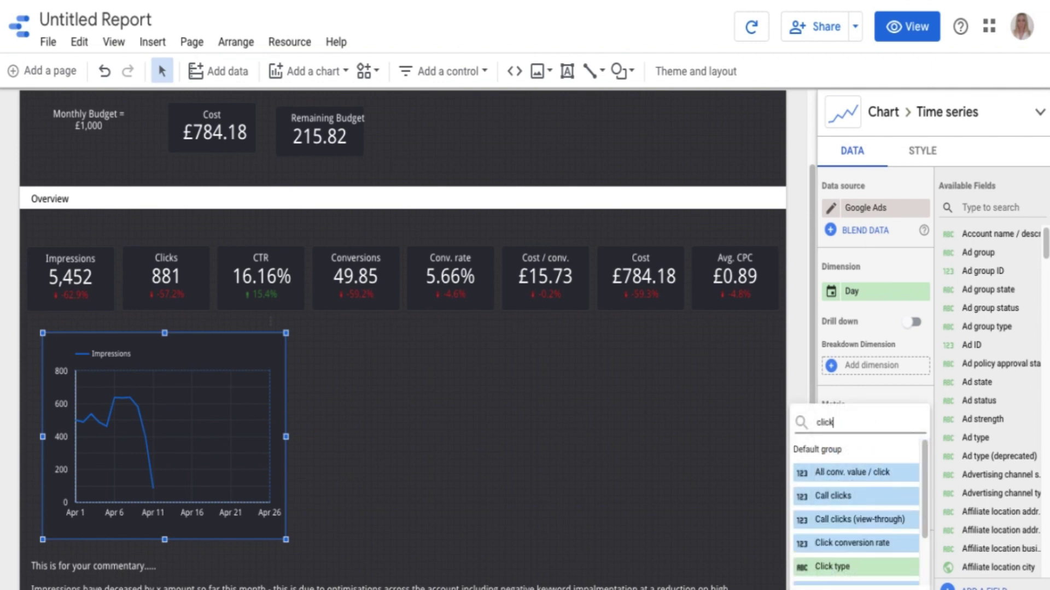
scroll(857, 552, "down", 2)
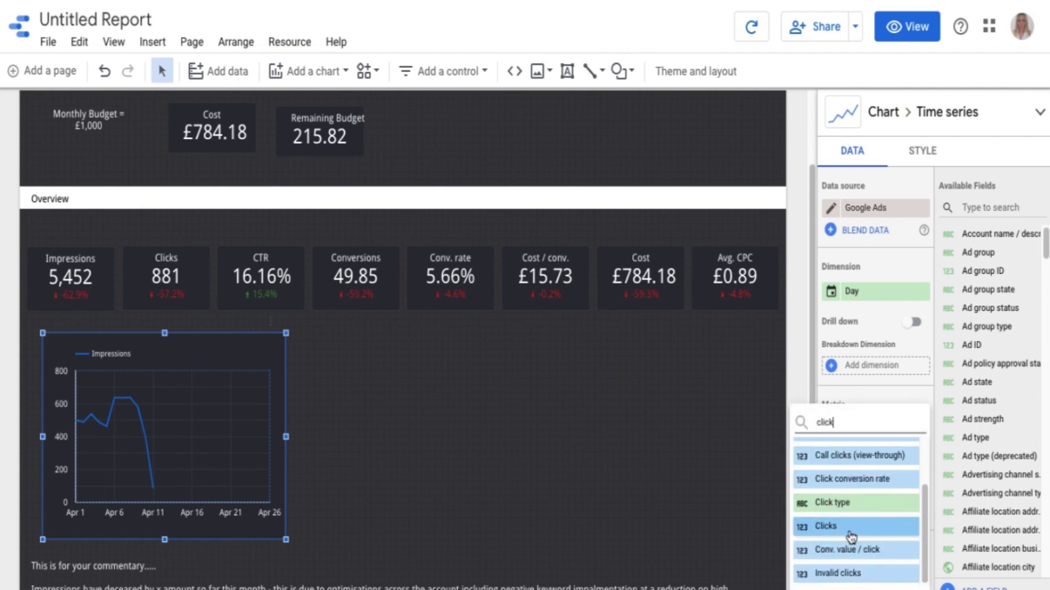
left_click(849, 535)
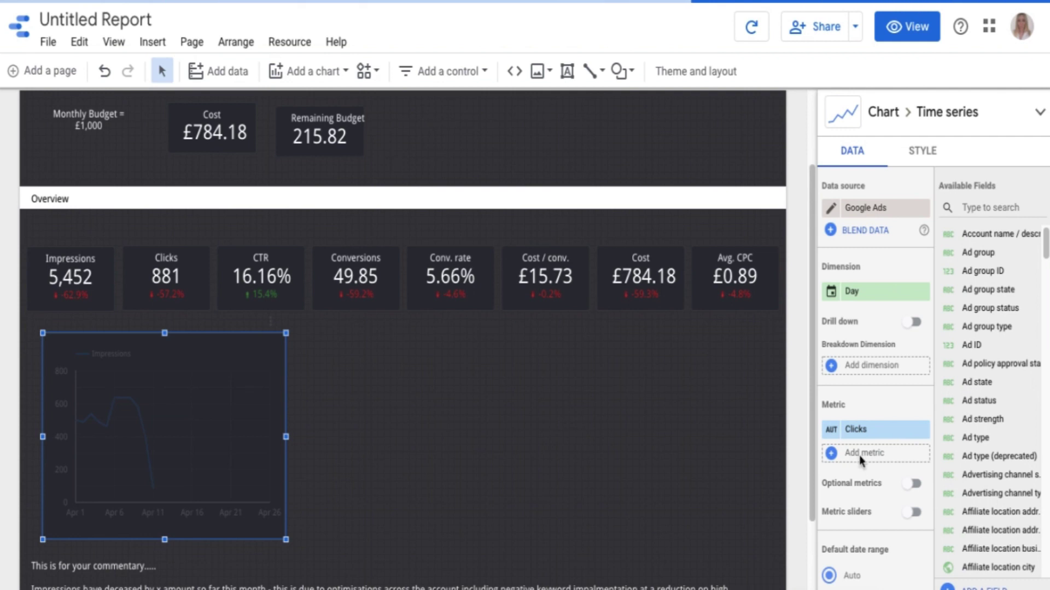
left_click(859, 455)
type("ctr")
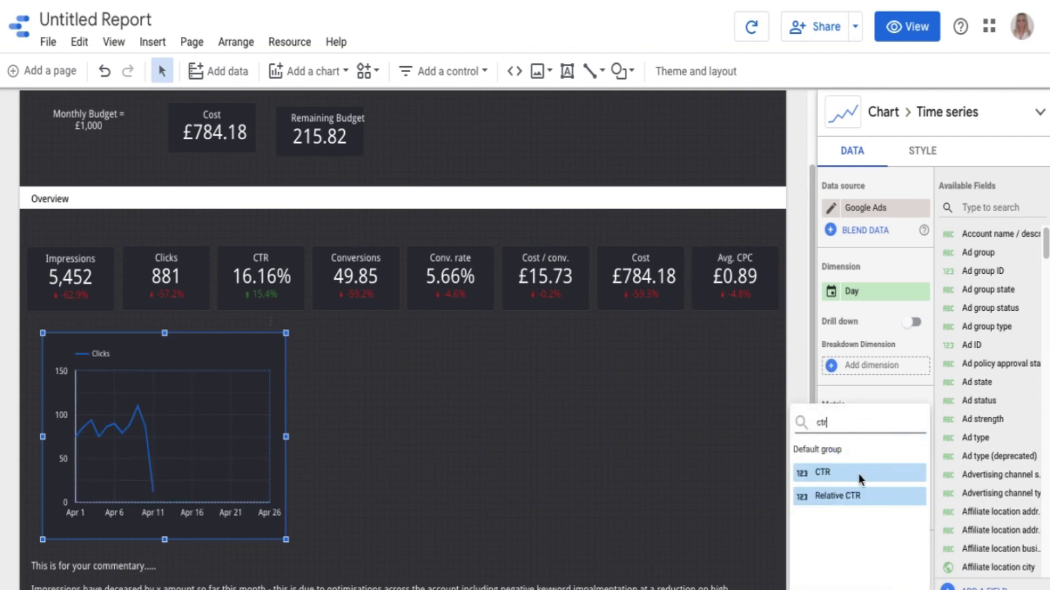
left_click(835, 477)
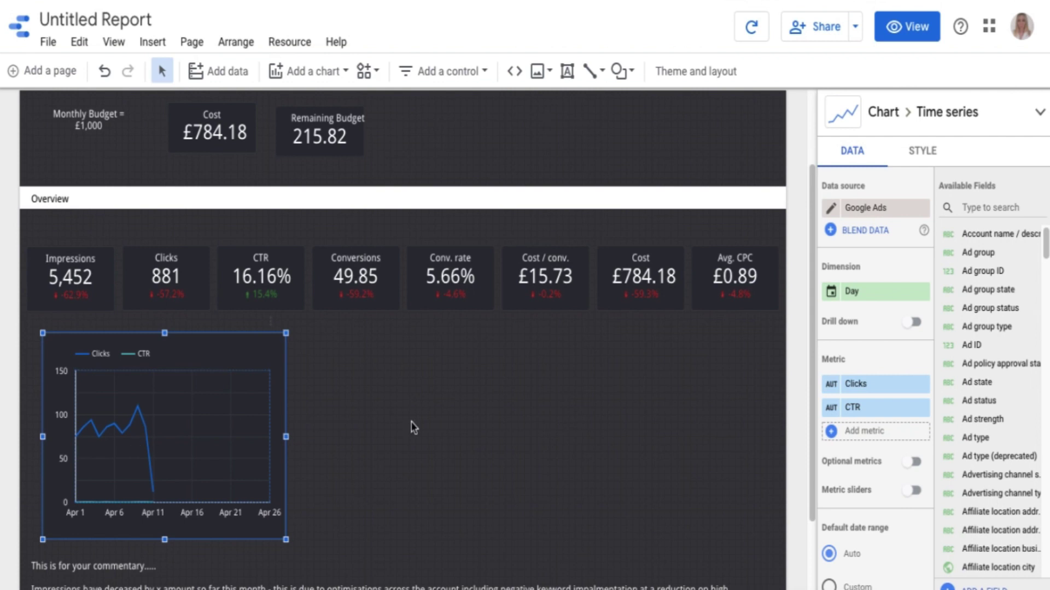
Plot the CTR series (Series #2) of the time series chart on the right axis
left_click(923, 151)
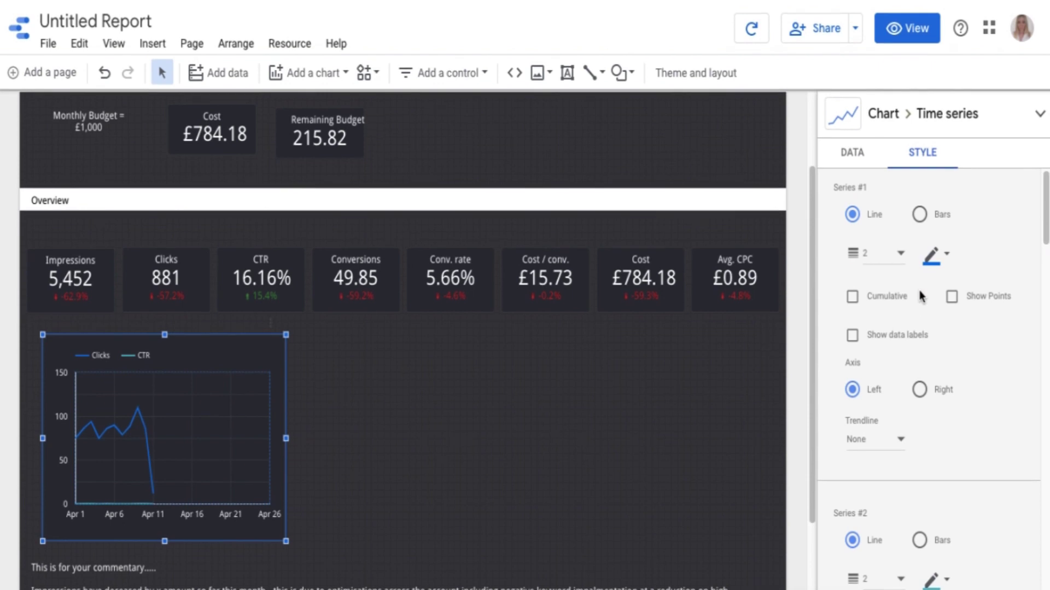
scroll(920, 296, "down", 1)
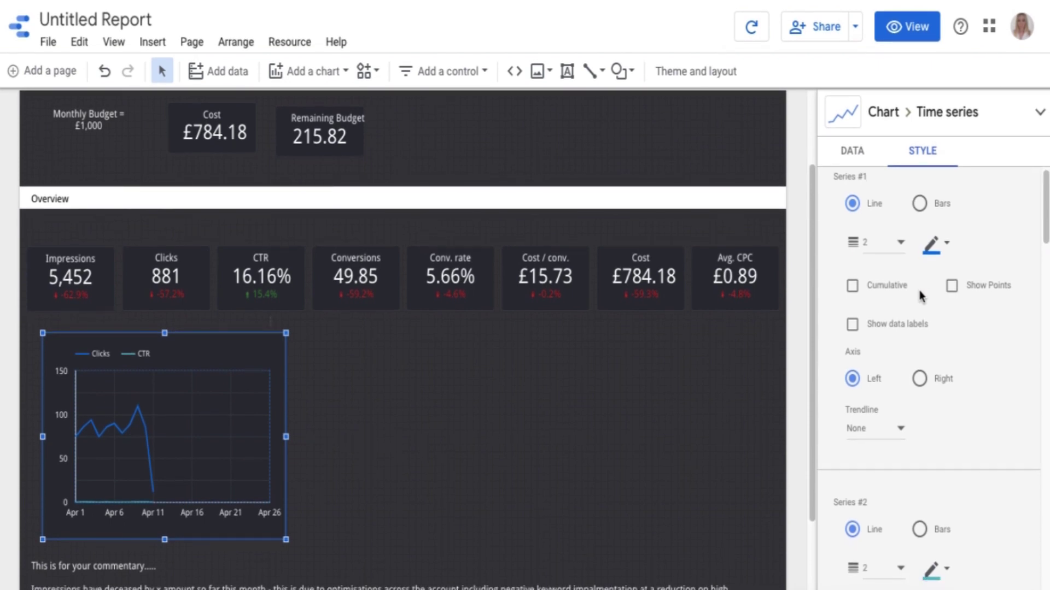
scroll(920, 296, "down", 3)
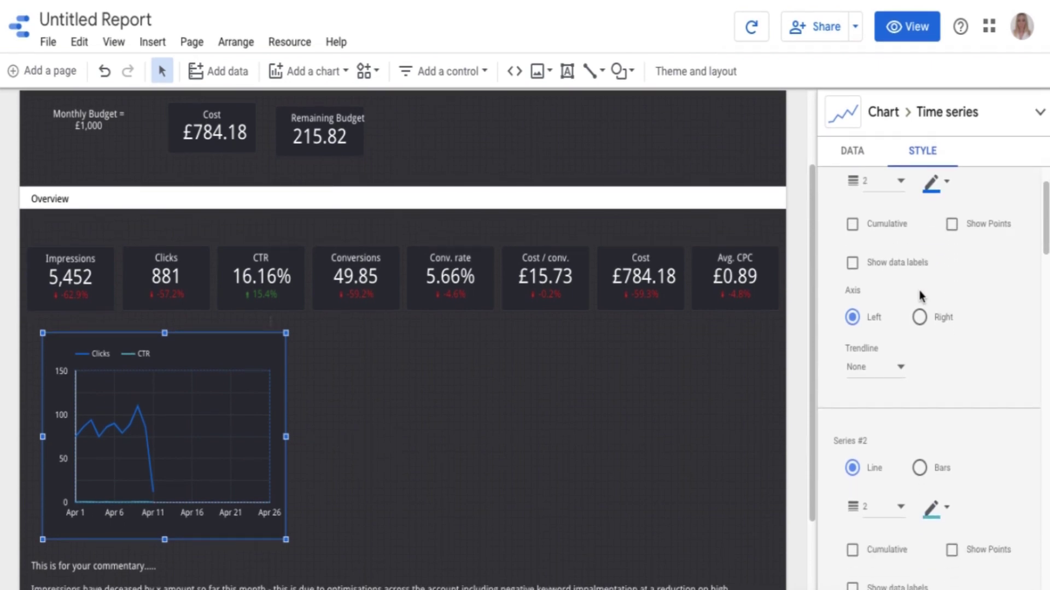
scroll(855, 297, "down", 5)
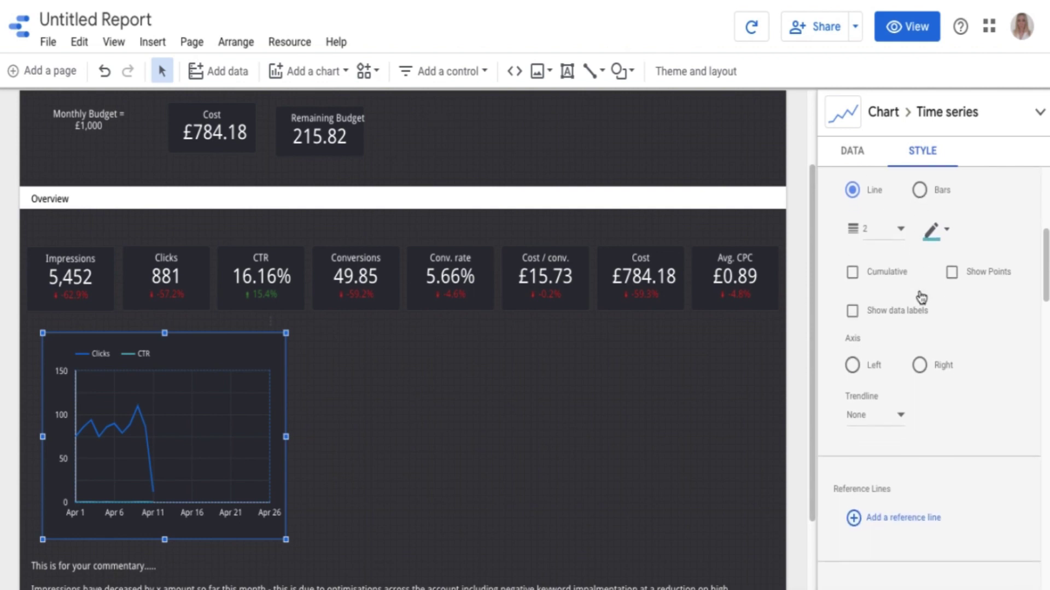
scroll(913, 344, "up", 4)
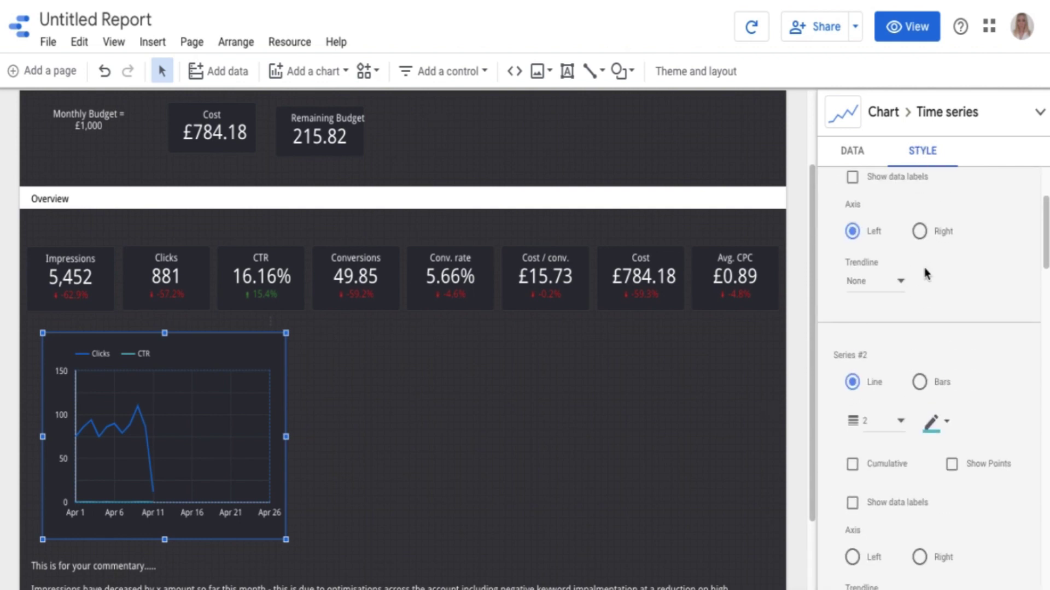
scroll(924, 267, "up", 3)
scroll(924, 267, "down", 4)
scroll(932, 314, "down", 2)
left_click(920, 431)
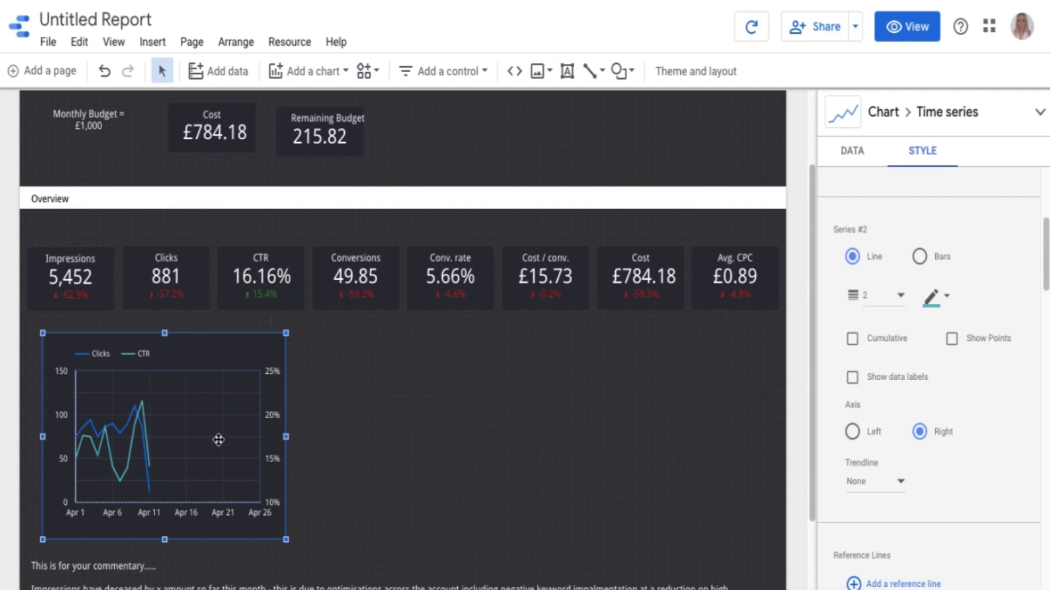
Duplicate the Clicks and CTR chart and place the copy level beside the original with a small gap
scroll(569, 259, "up", 2)
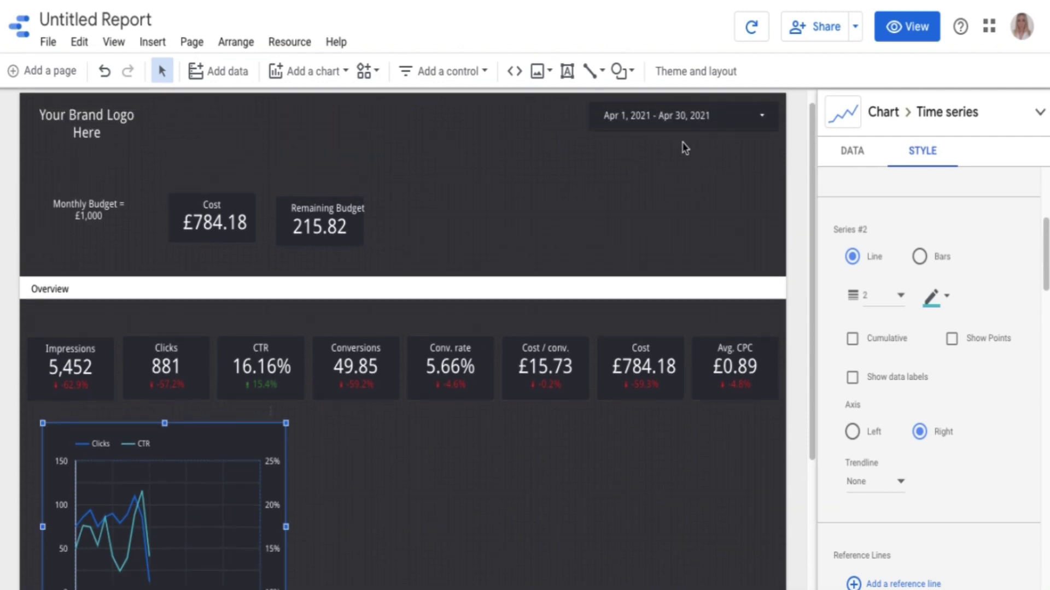
scroll(567, 316, "down", 2)
scroll(567, 316, "down", 1)
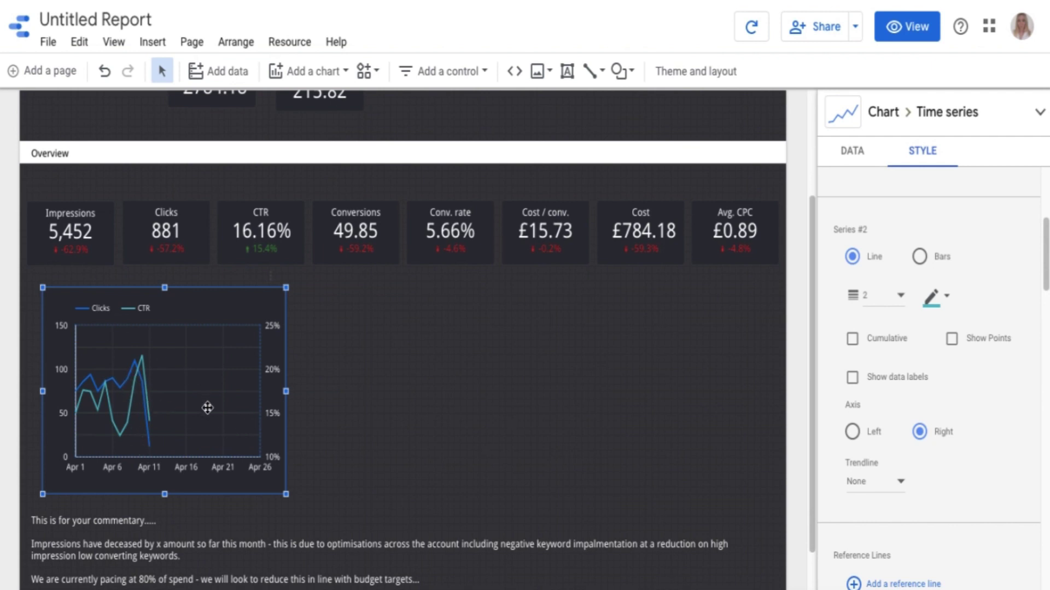
left_click(339, 396)
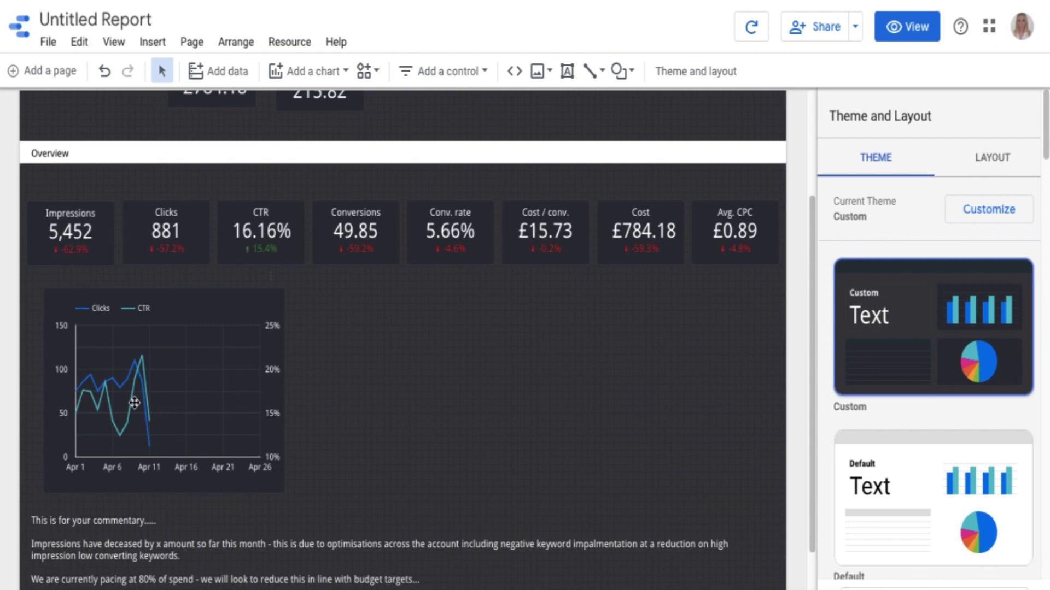
left_click(210, 300)
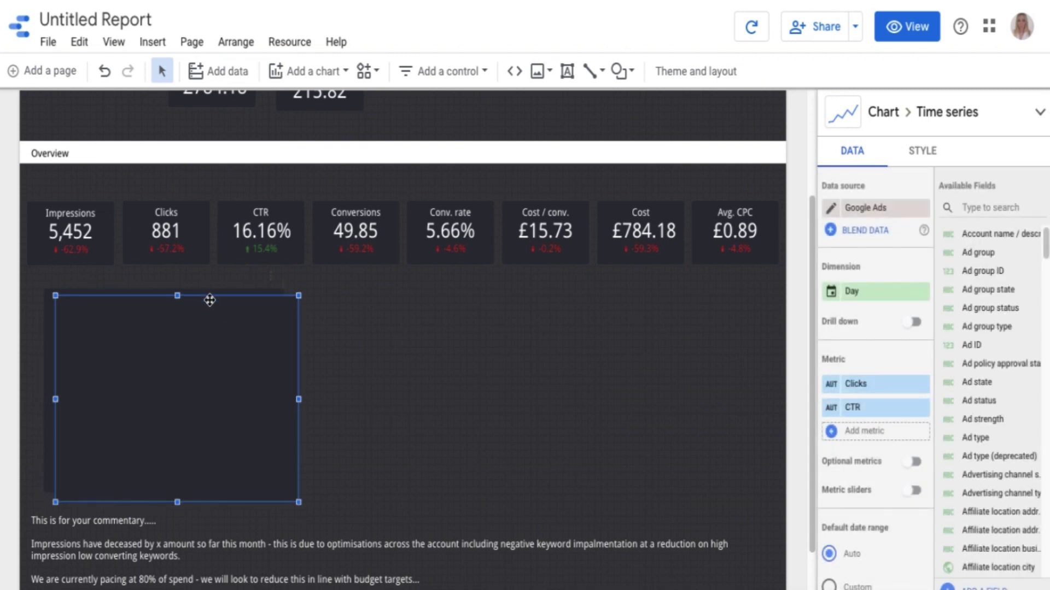
key("ctrl+v")
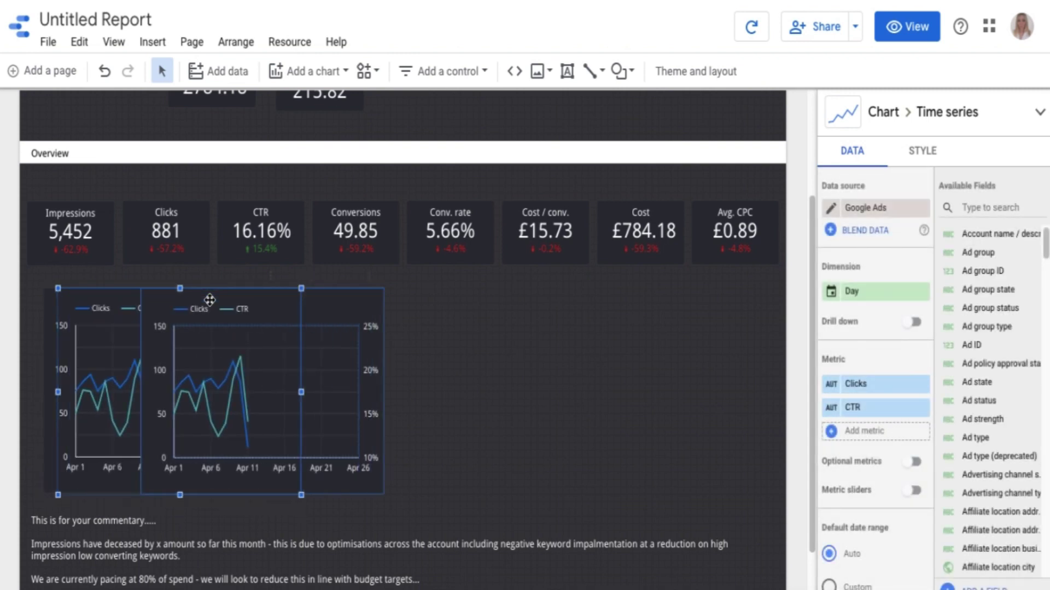
key("Right")
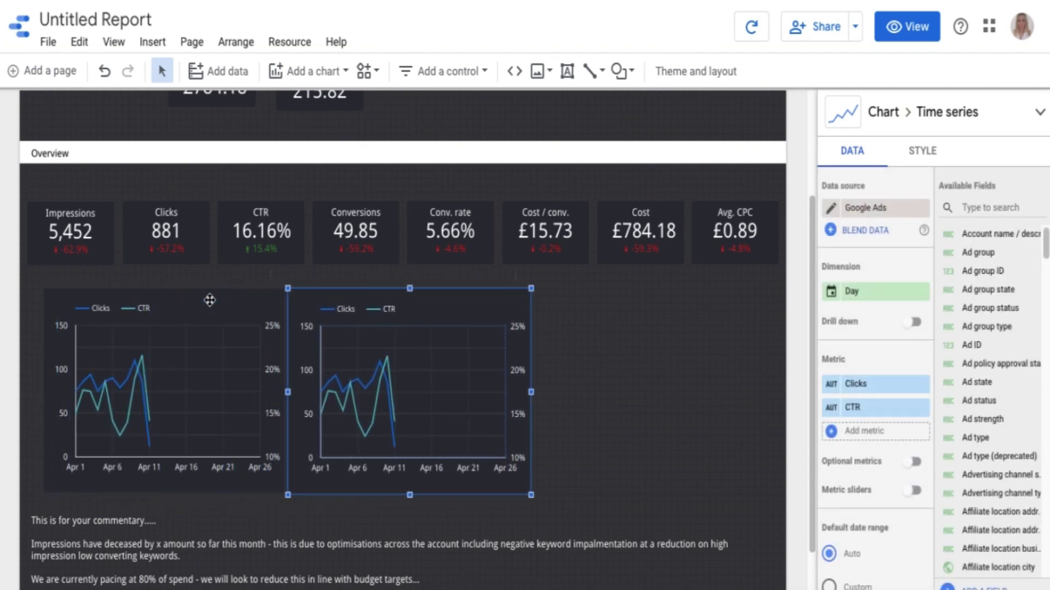
key("Left")
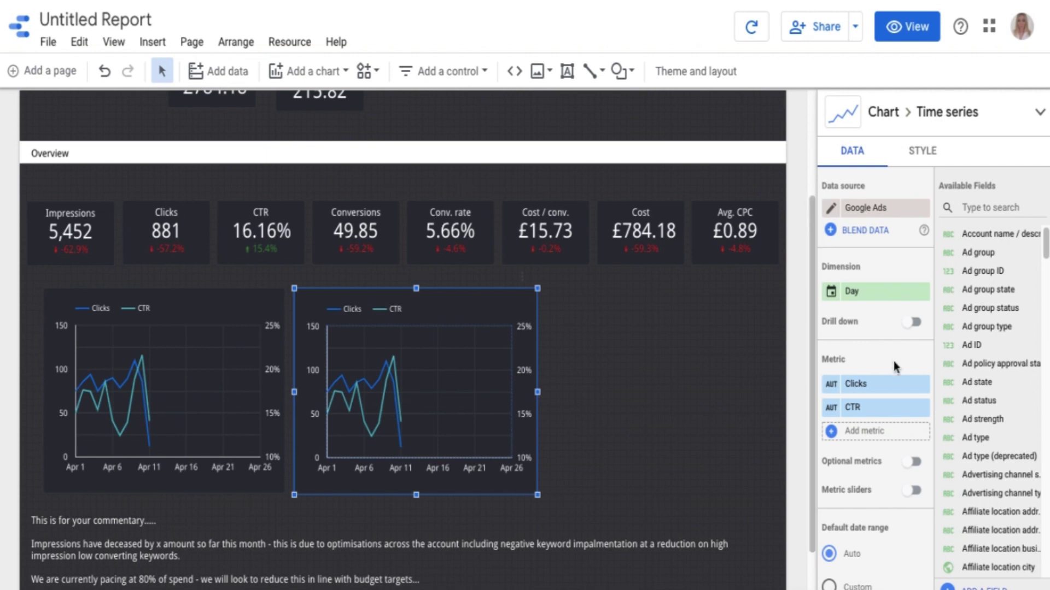
Change the duplicated chart's metrics from Clicks and CTR to Conversions and Conv. rate
left_click(883, 389)
type("c")
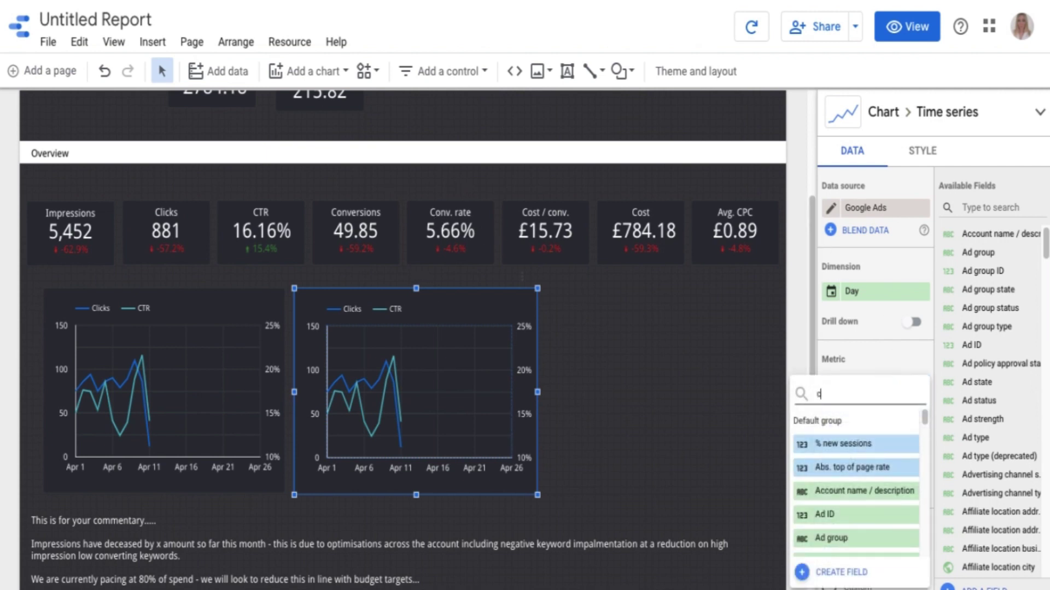
type("onversi")
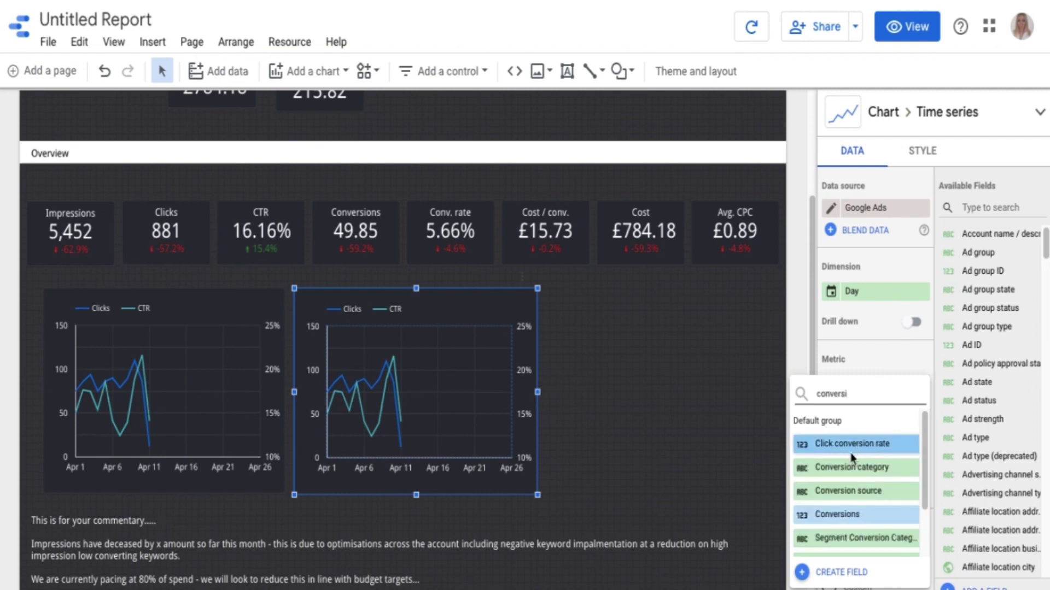
left_click(849, 499)
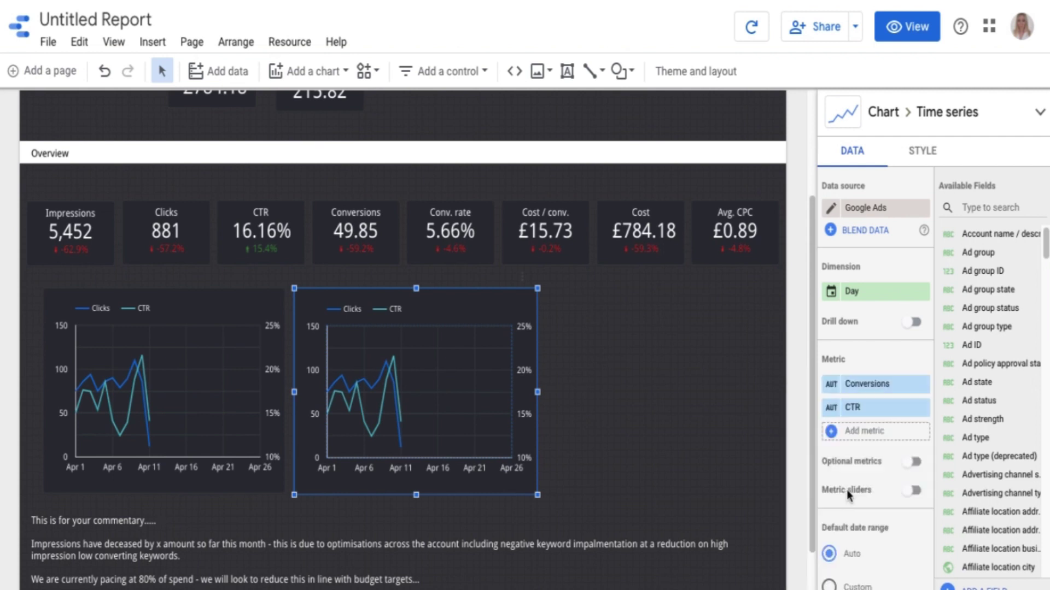
left_click(866, 408)
type("conv")
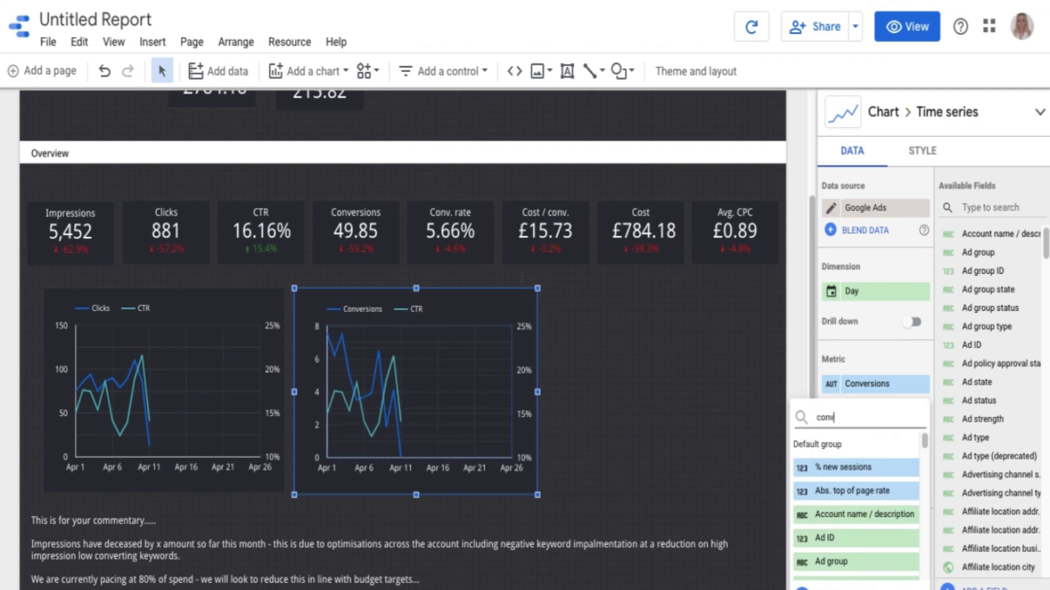
scroll(852, 495, "down", 3)
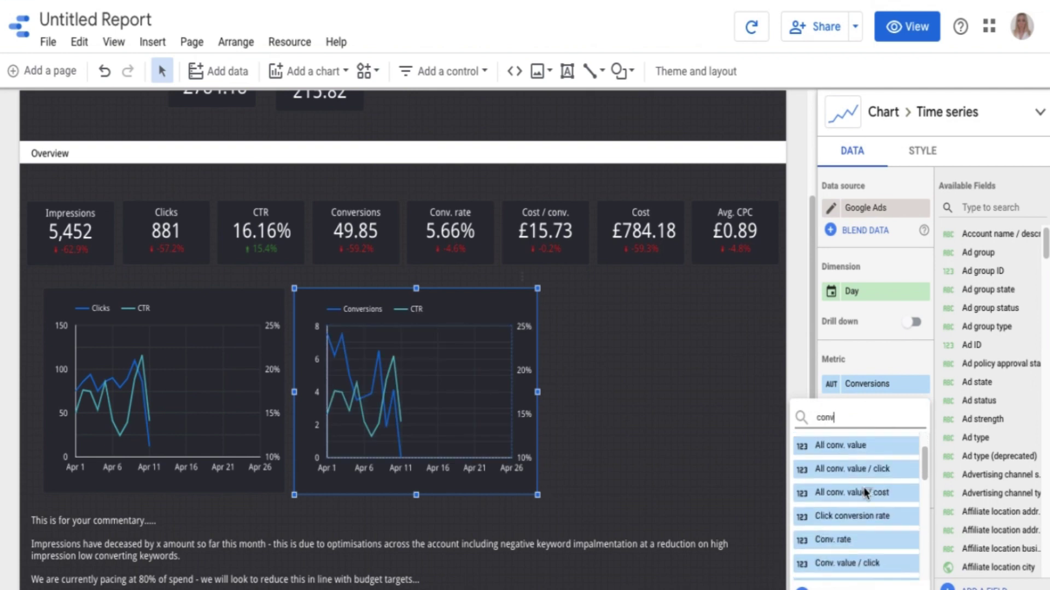
left_click(848, 496)
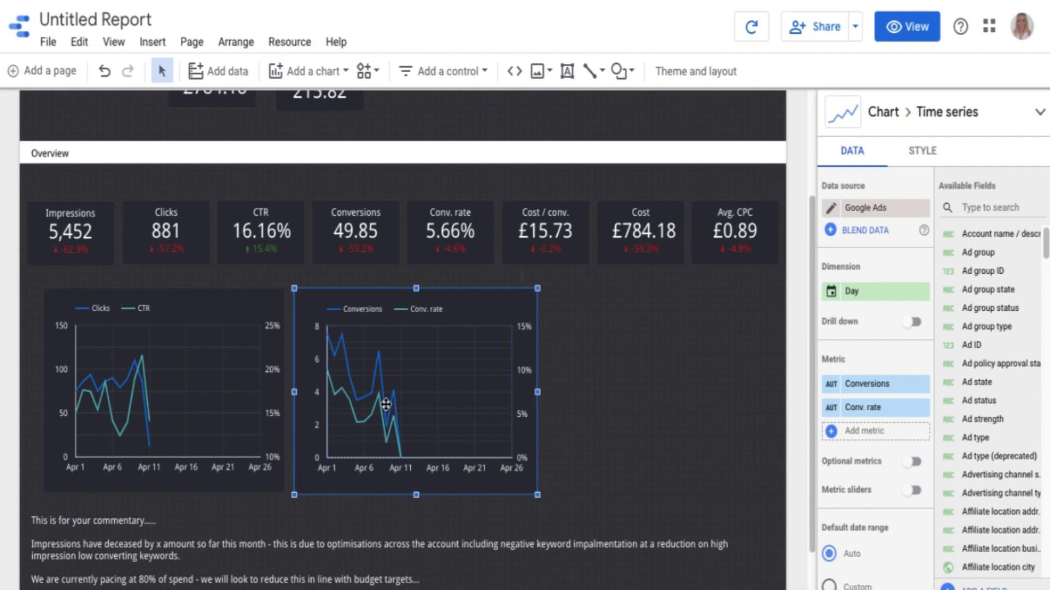
Duplicate the Conversions and Conv. rate chart and place the copy as the third chart in the row
left_click_drag(510, 298, 511, 304)
left_click_drag(511, 302, 588, 287)
key("Right")
key("Right")
key("Right")
key("Right")
key("Right")
key("Right")
key("Right")
key("Right")
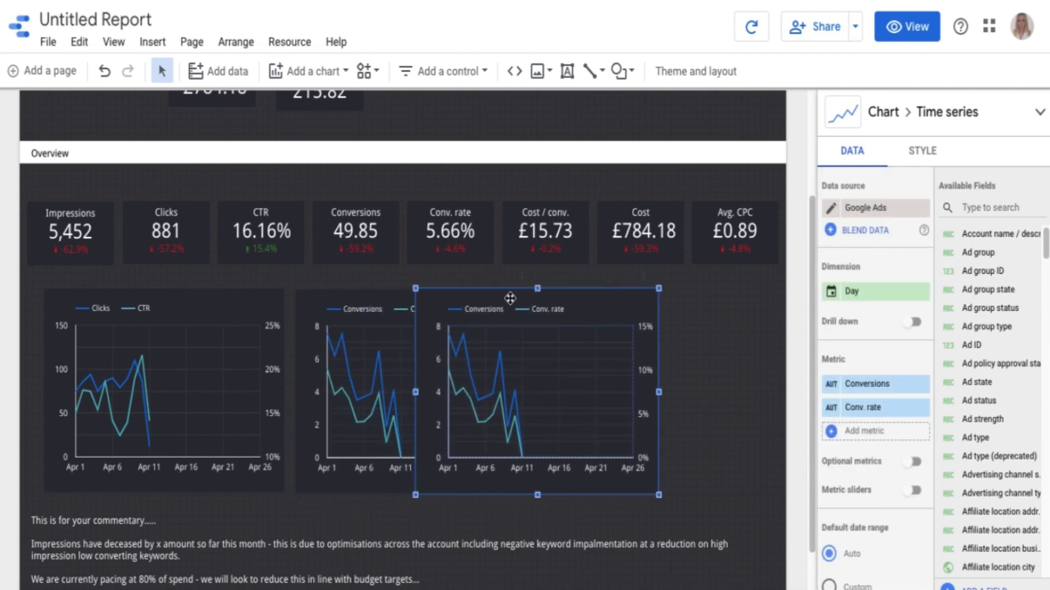
key("Right")
key("Right")
key("Right")
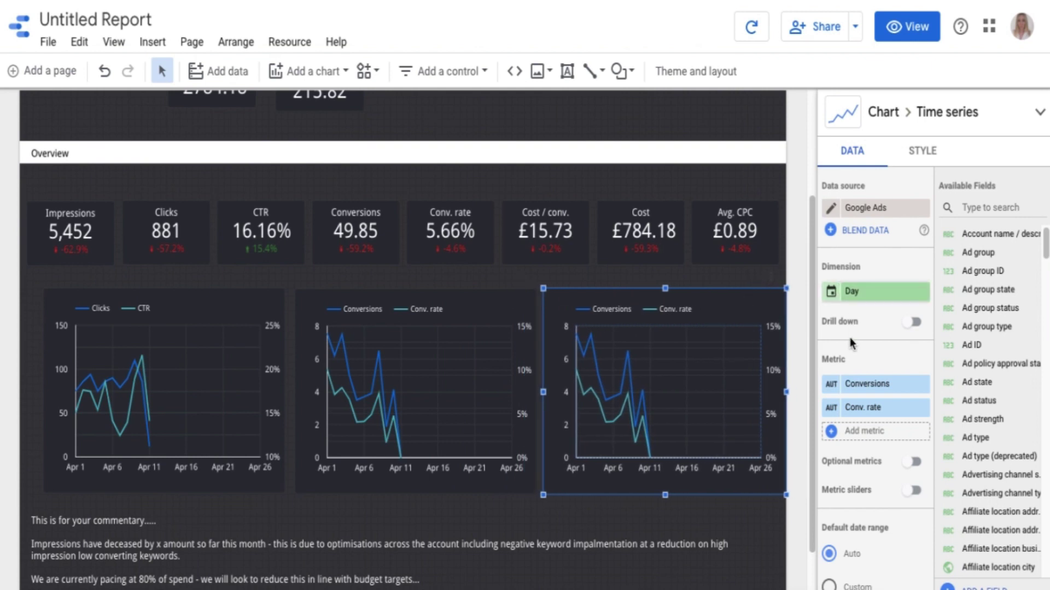
Replace the Conversions metric of the third chart with Cost
left_click(857, 385)
type("cost")
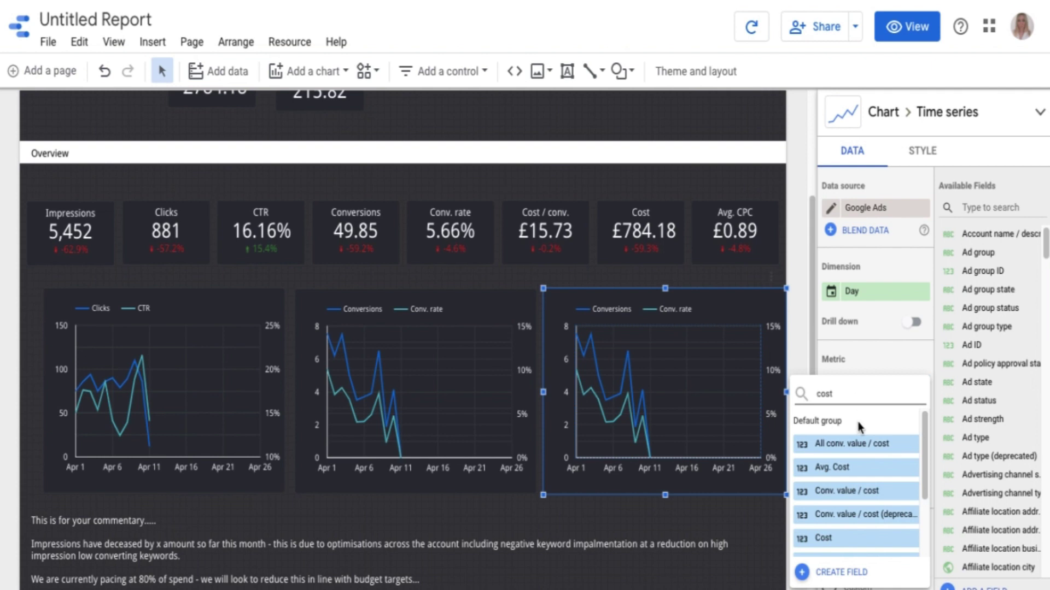
left_click(824, 542)
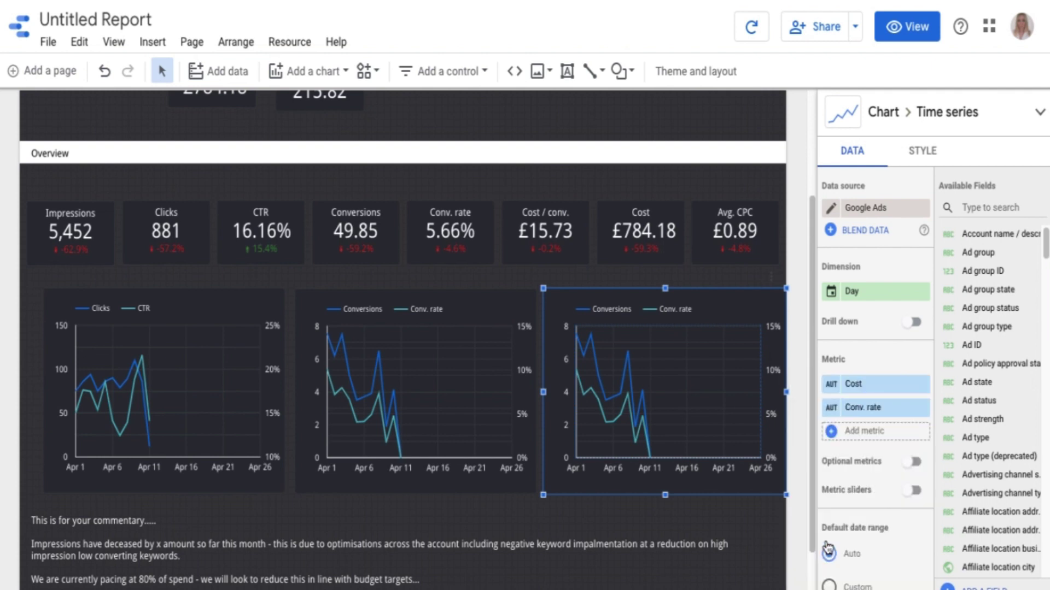
Replace the Conv. rate metric of the third time series chart with Avg. CPC
left_click(870, 406)
type("cpc")
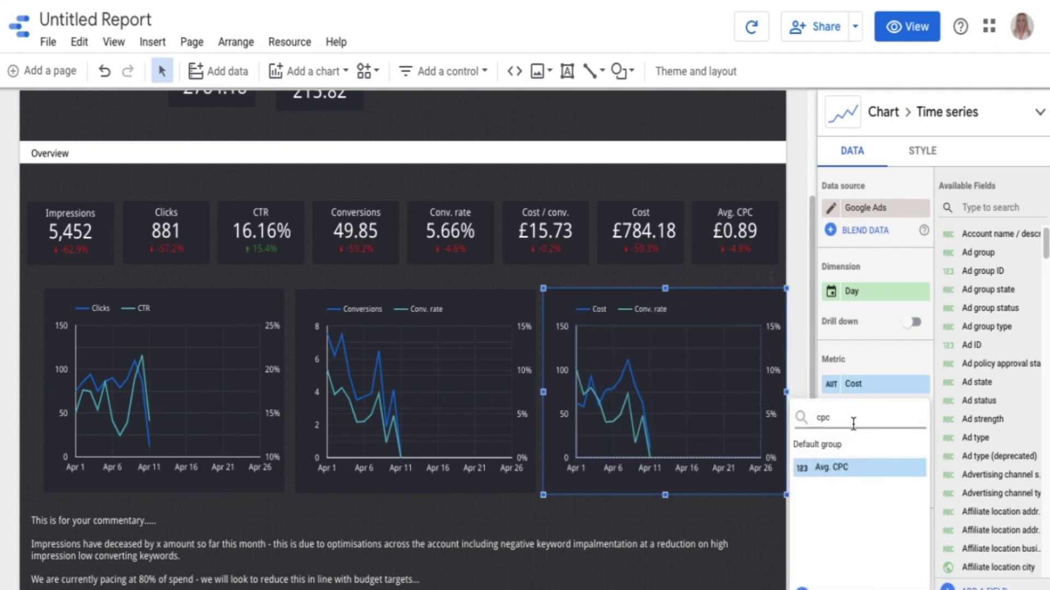
left_click(839, 469)
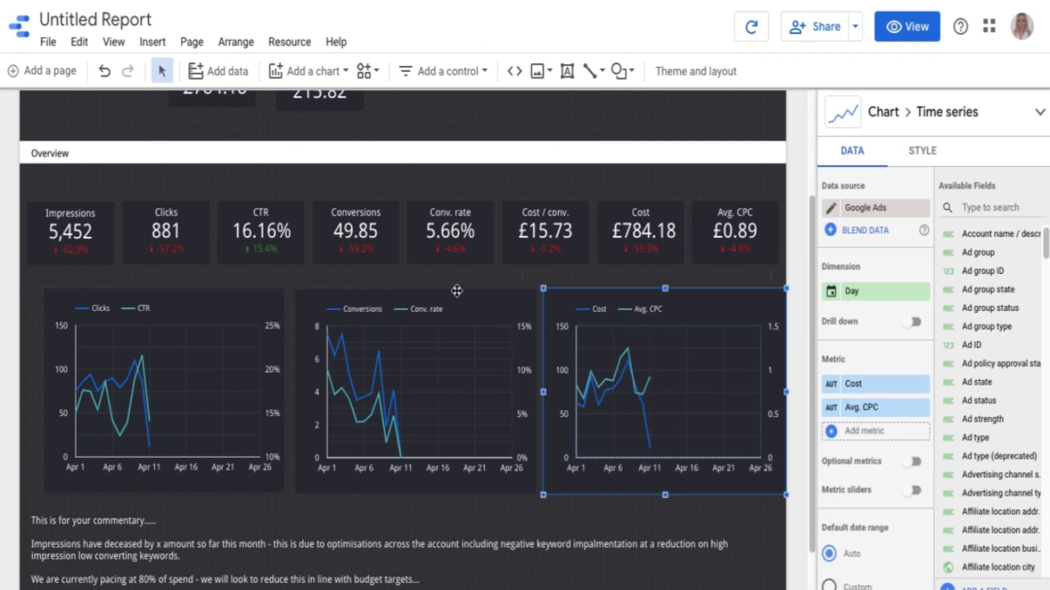
Select all three time series charts together and nudge them left to line up with the scorecards and commentary
left_click(274, 305)
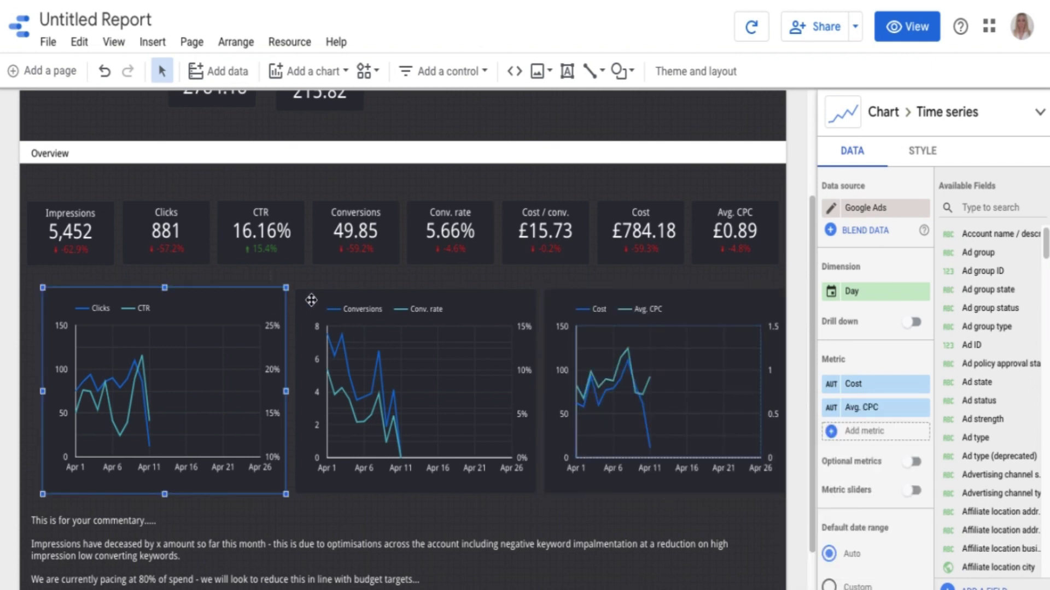
left_click(343, 300, "shift")
left_click(556, 300, "shift")
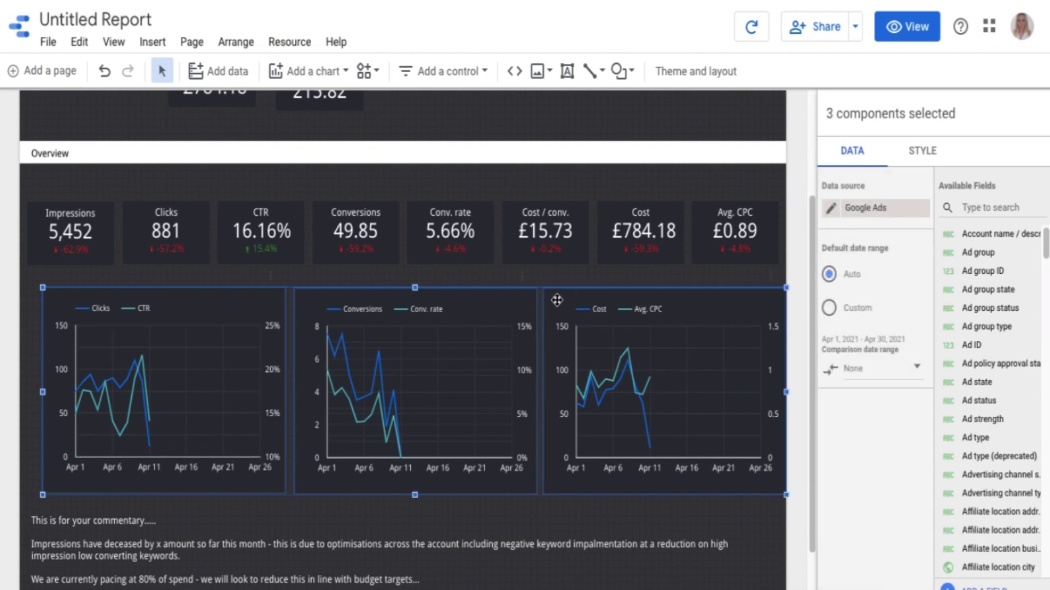
key("Left")
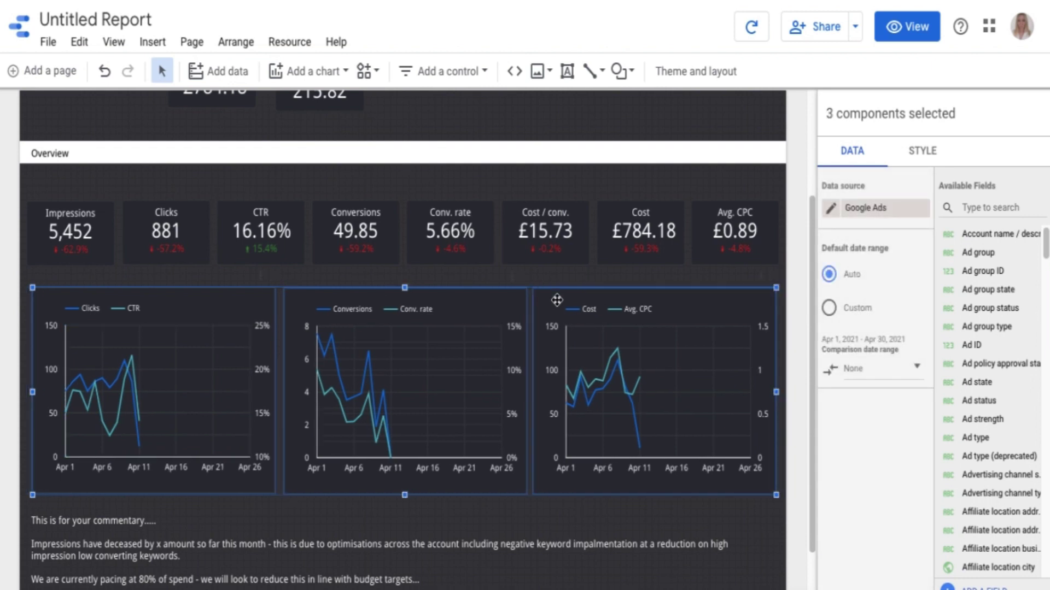
left_click(667, 280)
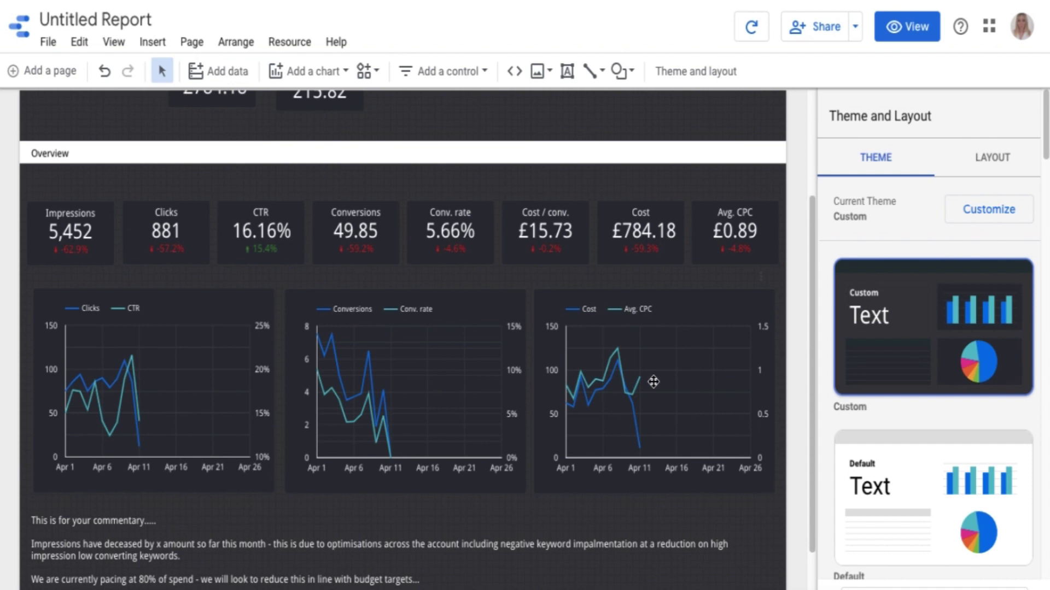
scroll(653, 381, "down", 2)
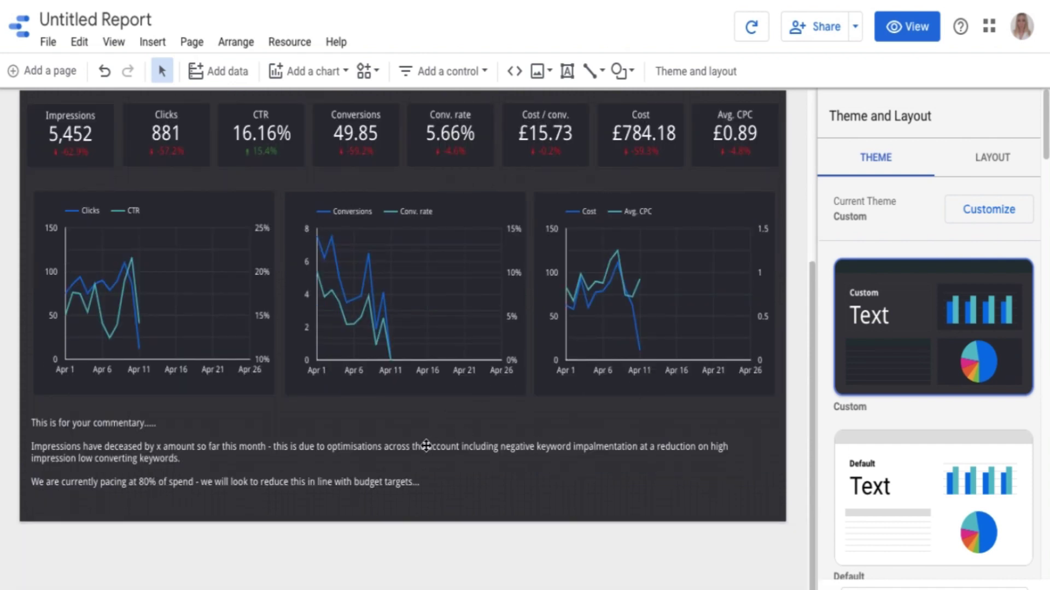
scroll(465, 345, "up", 1)
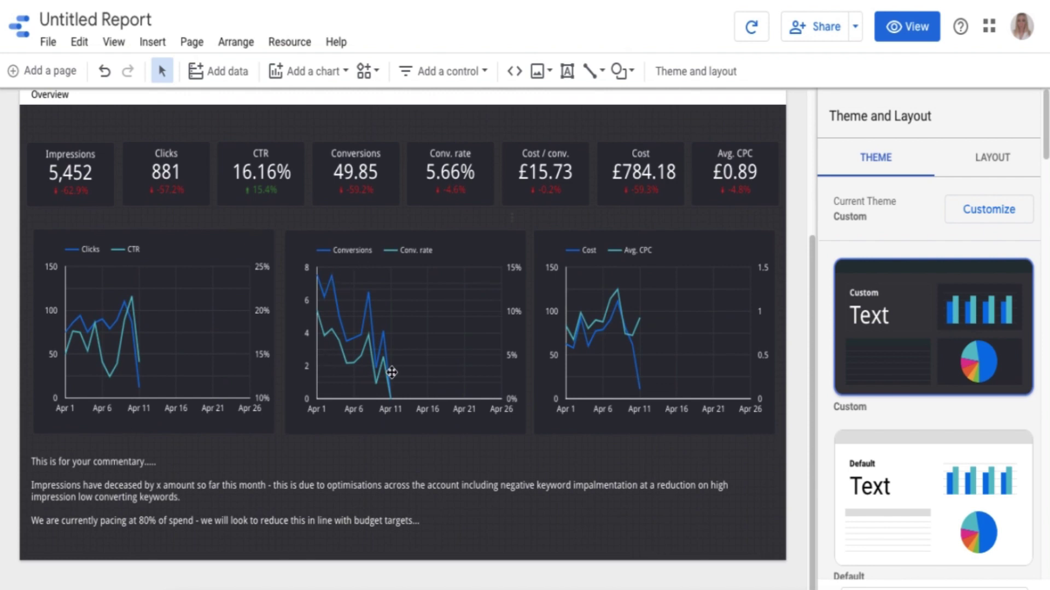
scroll(478, 404, "down", 1)
scroll(479, 403, "up", 5)
scroll(477, 402, "down", 5)
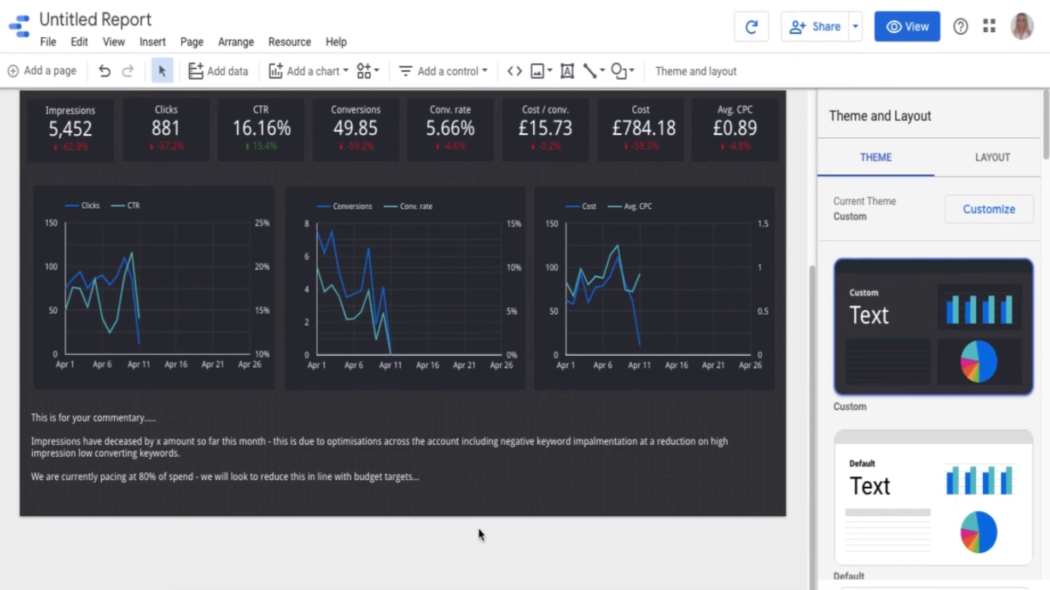
scroll(504, 429, "up", 5)
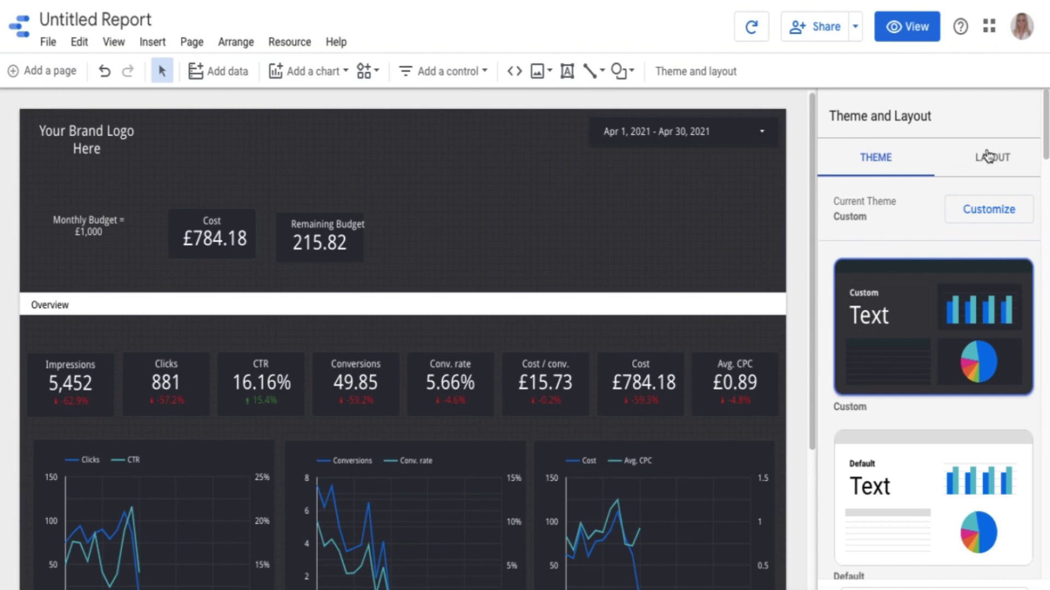
Set the report's canvas height to 4000 px in the layout settings to make room below the commentary
left_click(753, 364)
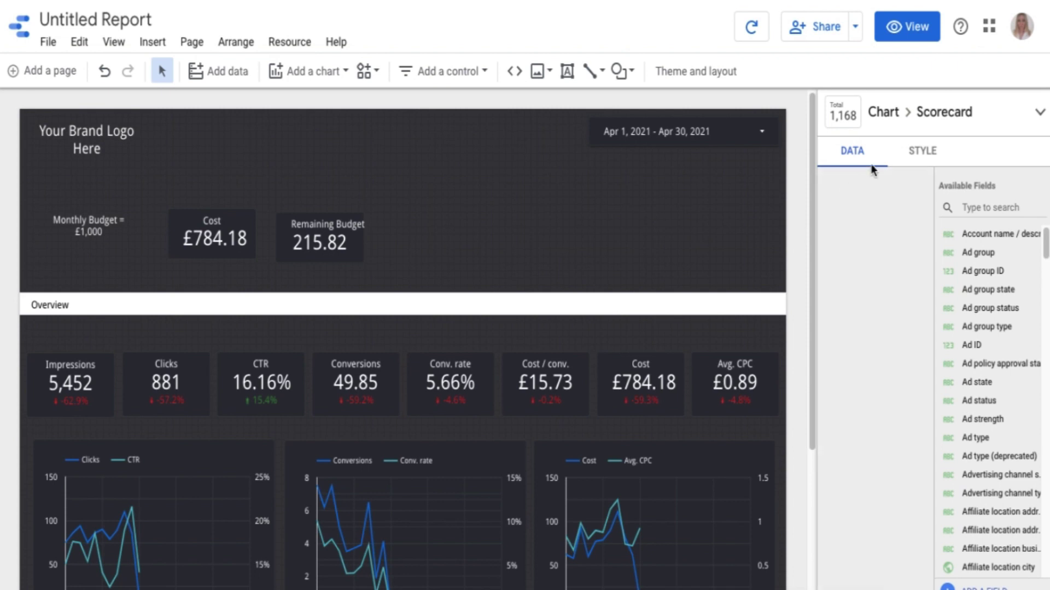
key("Escape")
left_click(966, 159)
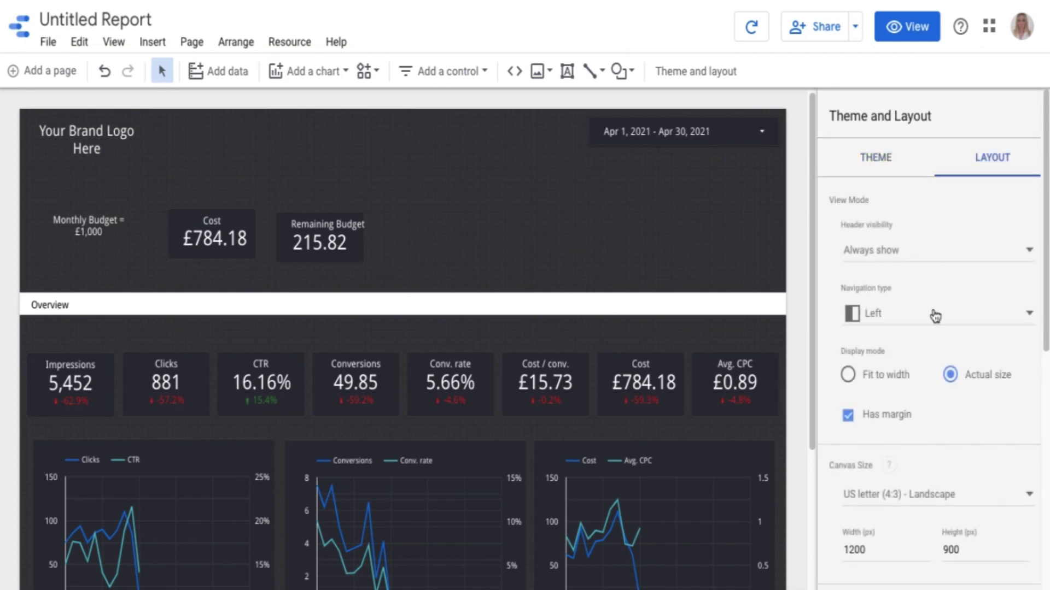
scroll(935, 316, "down", 5)
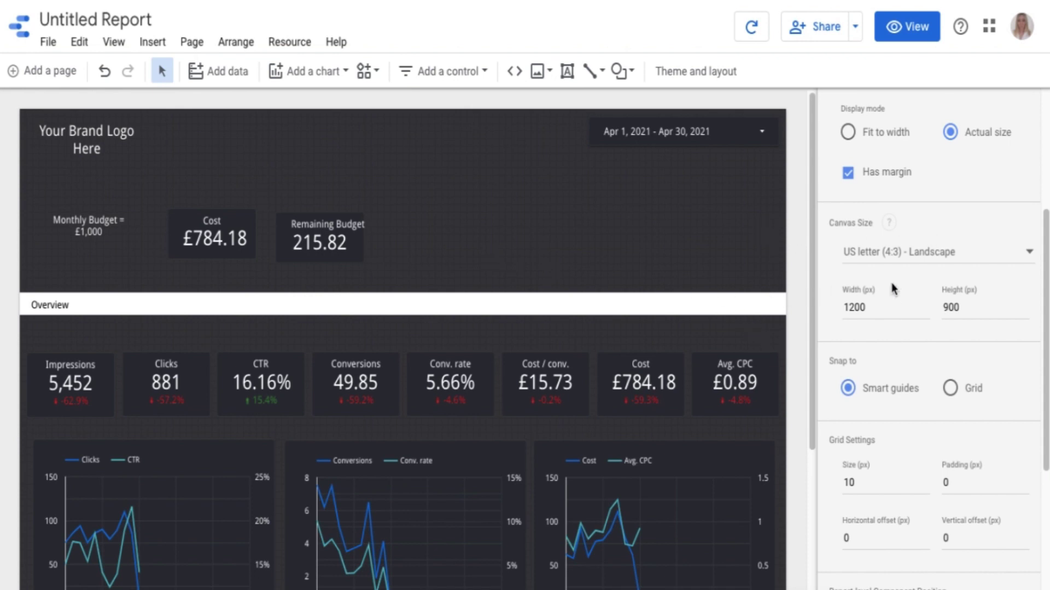
left_click_drag(967, 311, 933, 313)
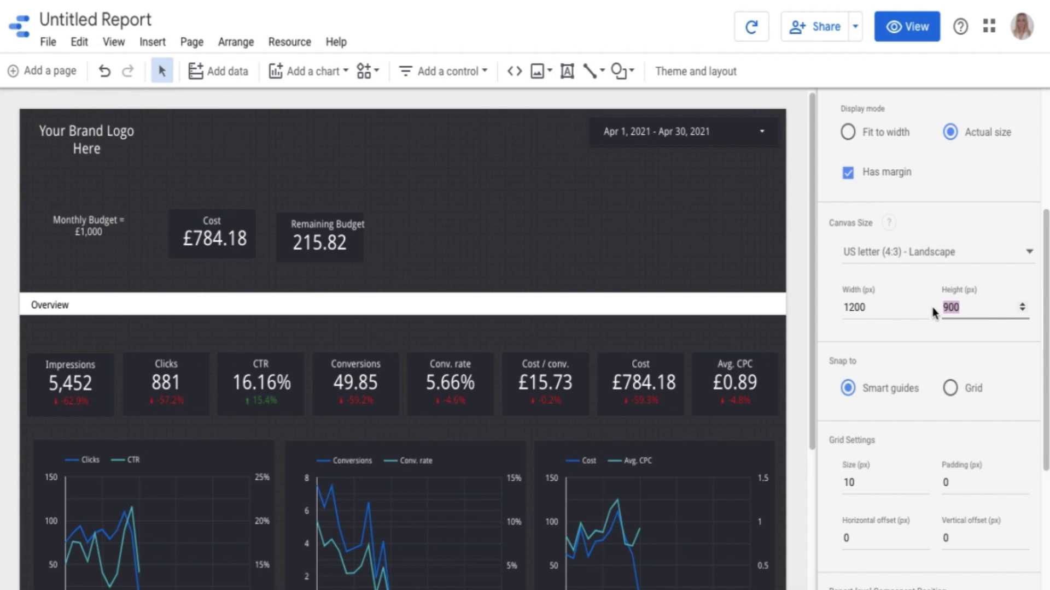
type("4000")
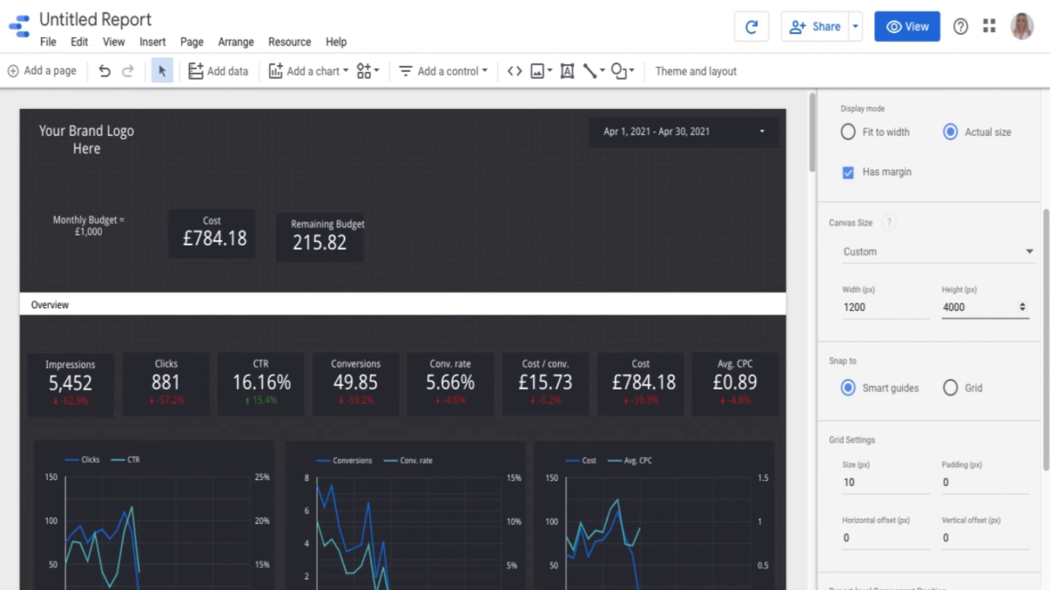
left_click(794, 289)
scroll(691, 300, "down", 15)
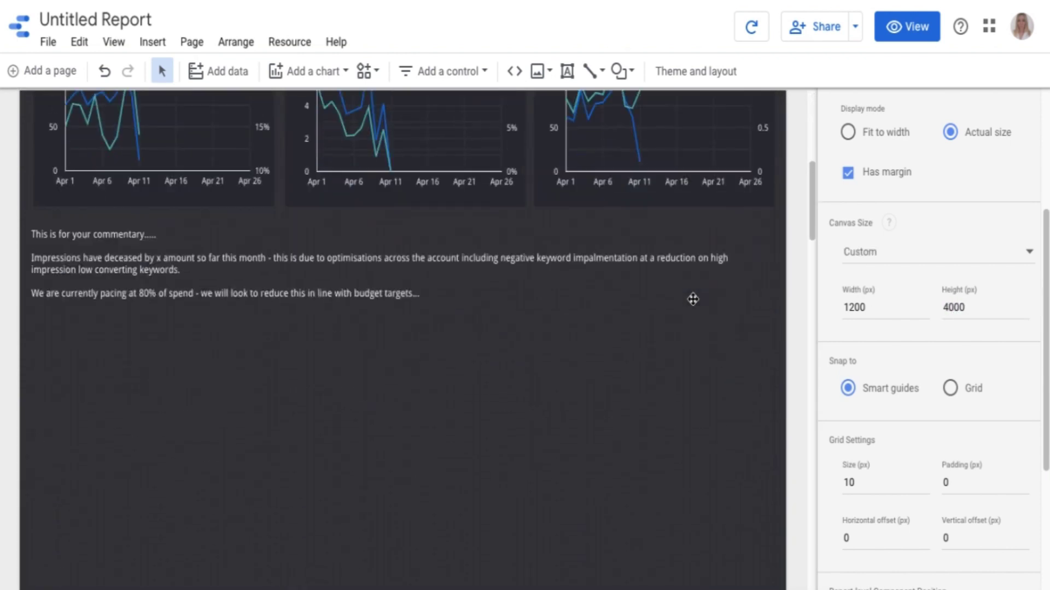
scroll(691, 298, "up", 10)
scroll(693, 299, "up", 2)
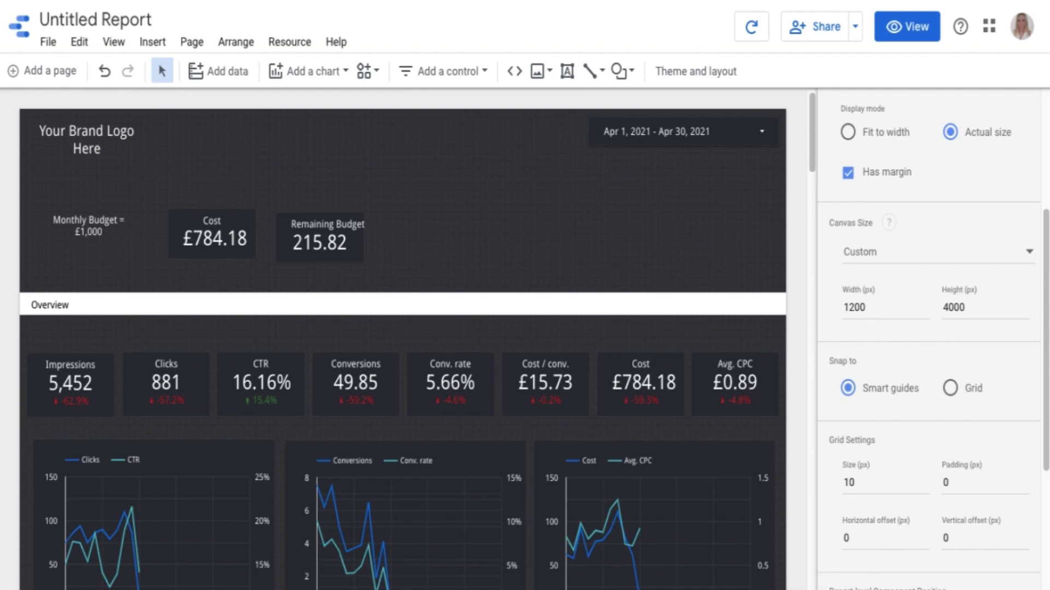
Add blank lines at the end of the commentary text and extend its text box far down the page
scroll(692, 376, "down", 7)
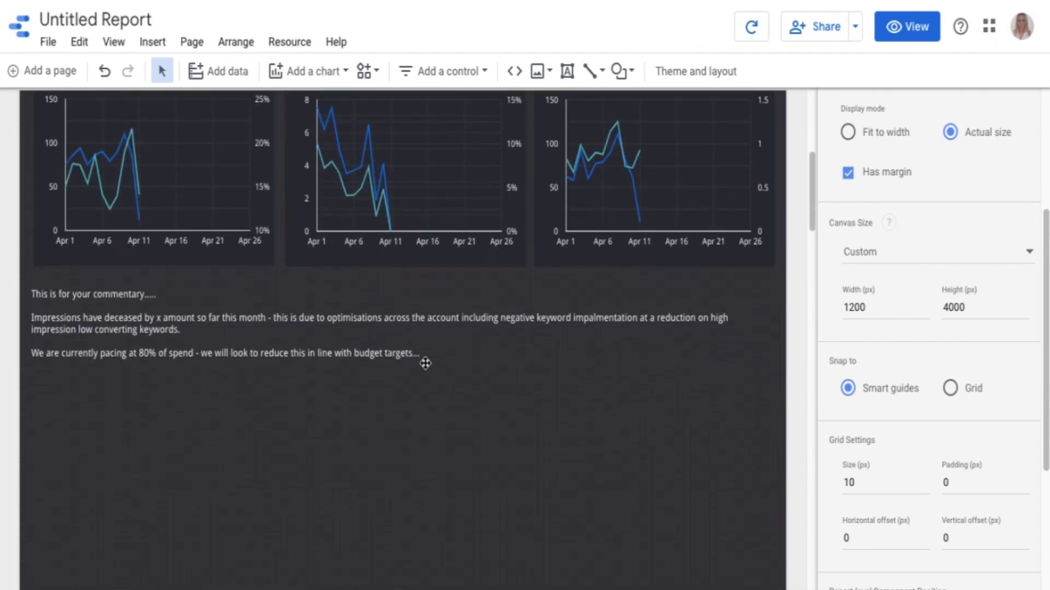
left_click(446, 348)
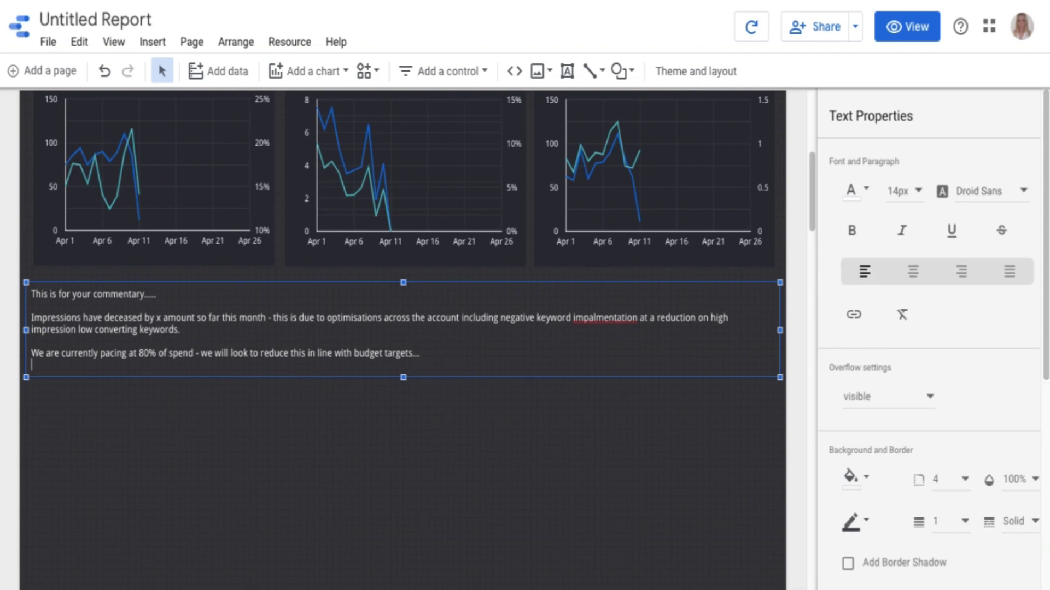
left_click(457, 354)
key("Return")
scroll(397, 379, "down", 2)
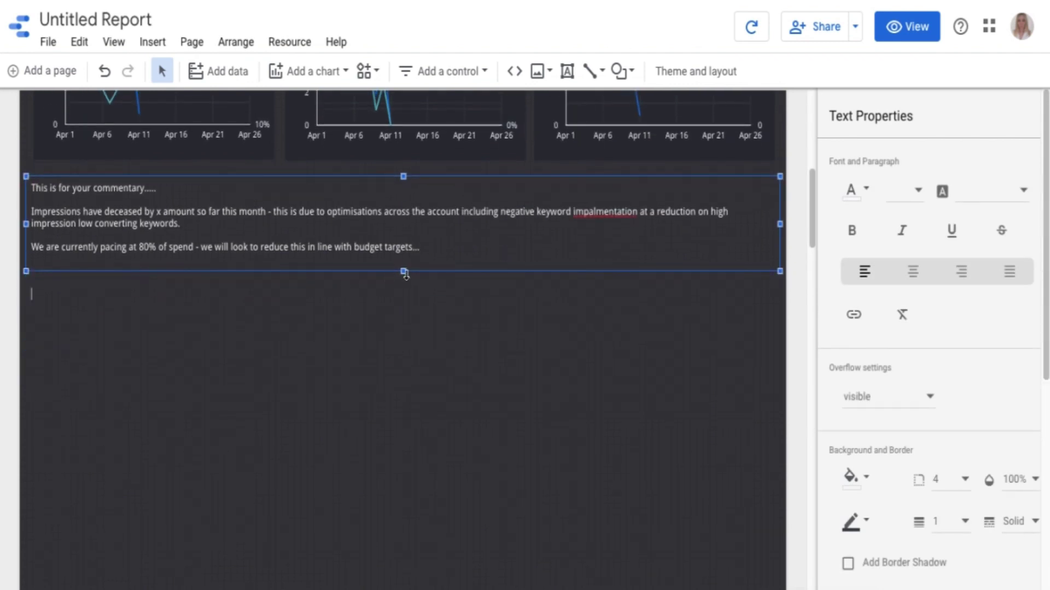
left_click_drag(404, 272, 378, 578)
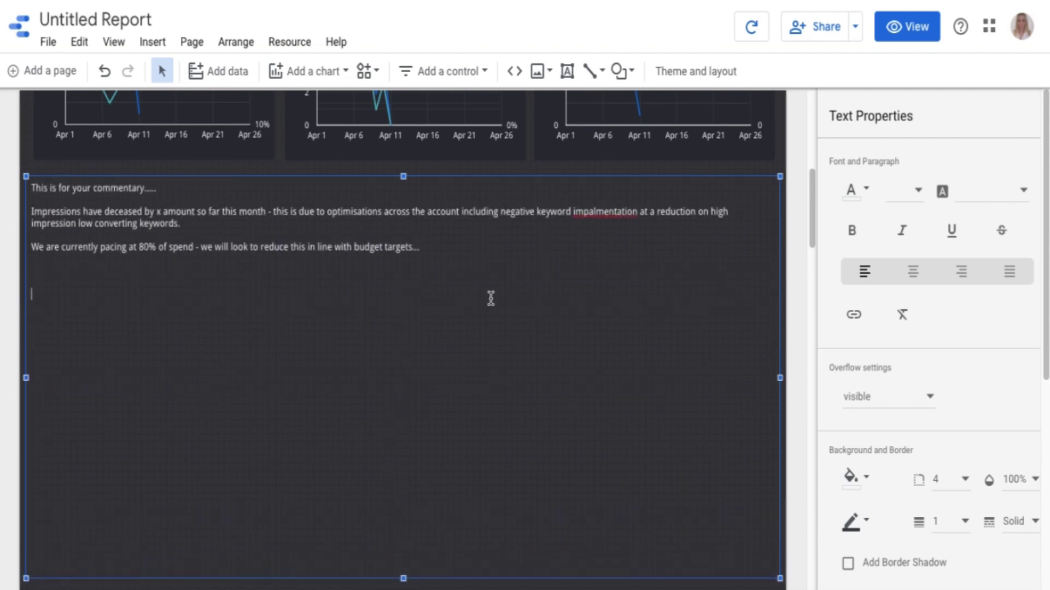
Add a "Next Steps:" heading low in the commentary box, followed by the line "Whats coming next week / changes / optimisations"
scroll(203, 283, "up", 1)
scroll(283, 204, "up", 3)
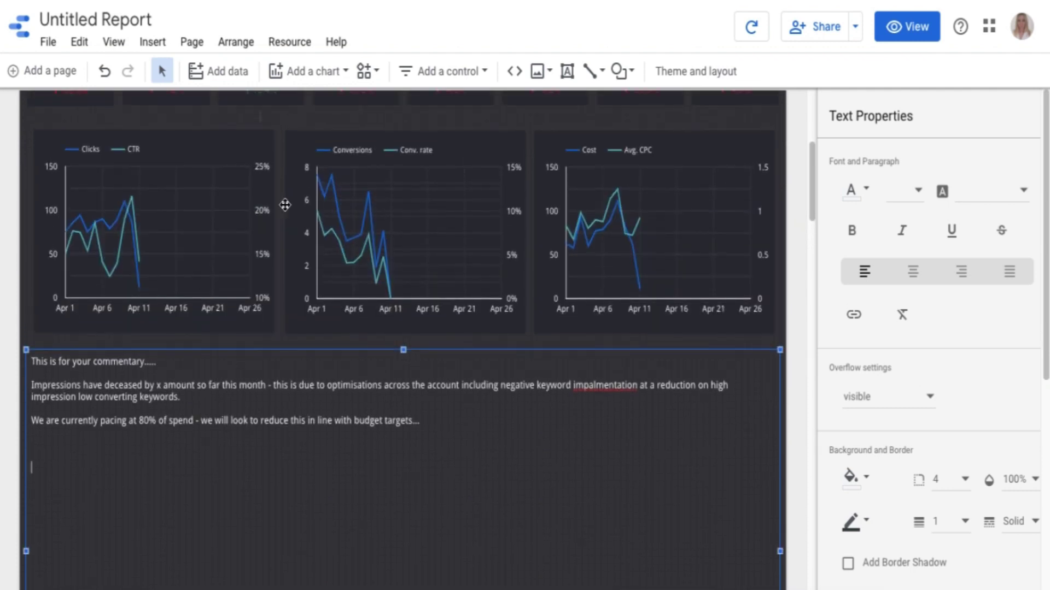
scroll(229, 363, "down", 3)
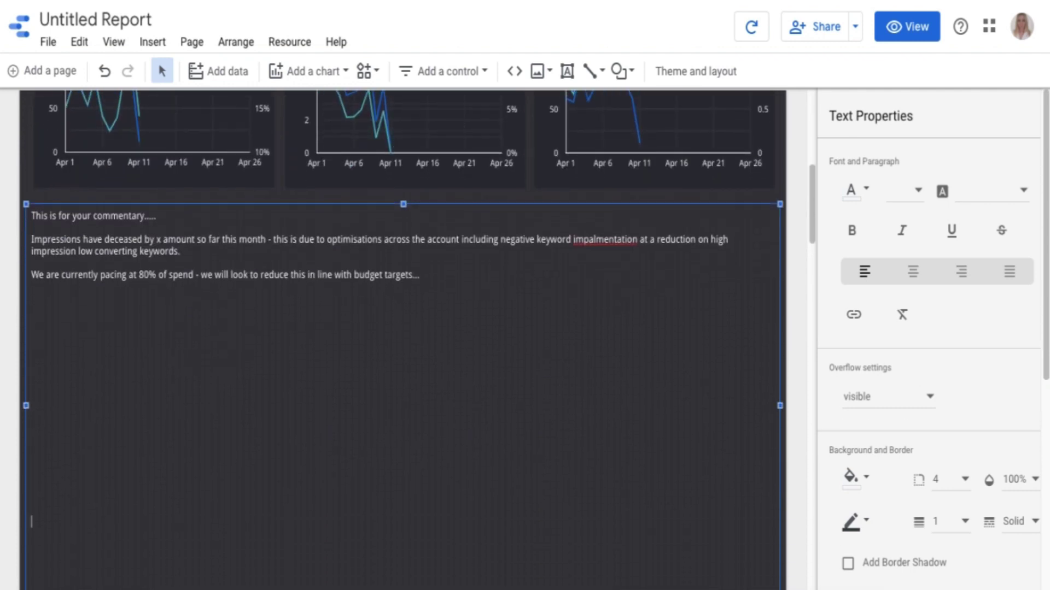
type("ext Step")
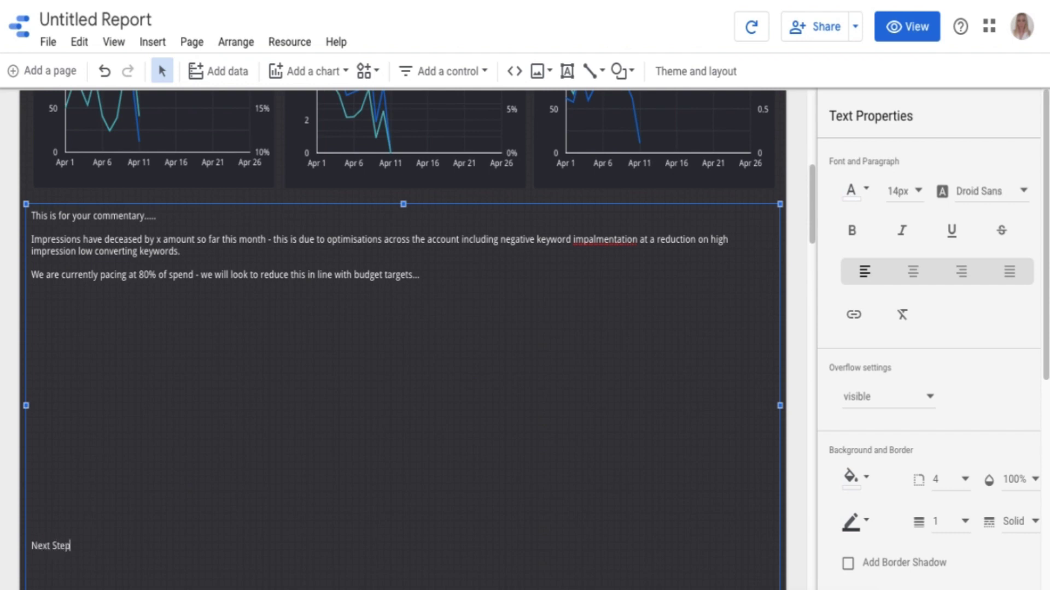
type("s:")
key("Return")
type("W")
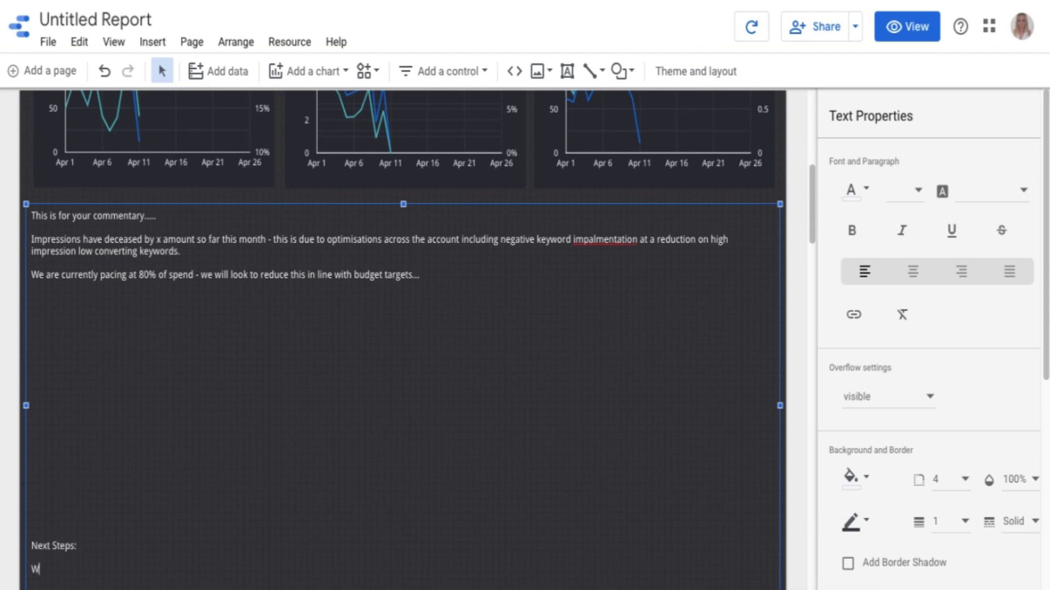
type("hats coming next week / changes / optimisations")
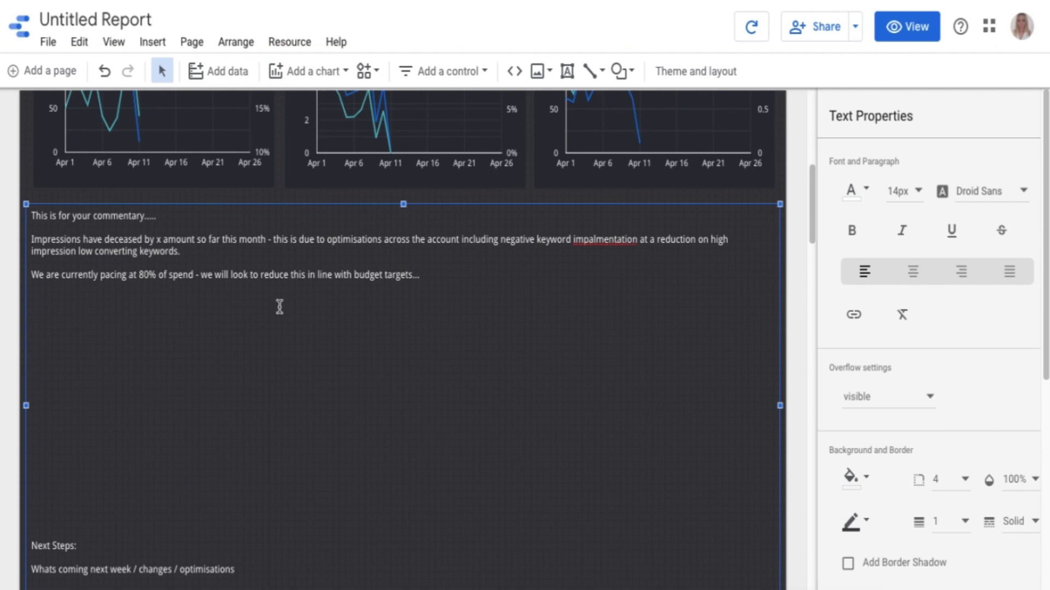
scroll(279, 307, "down", 6)
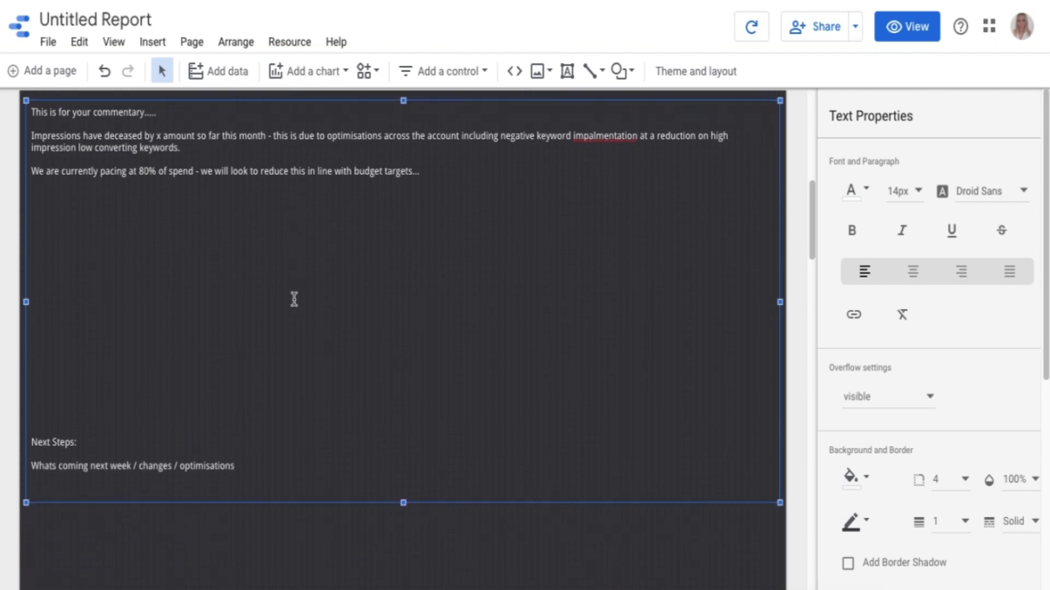
scroll(293, 298, "down", 1)
left_click(328, 286)
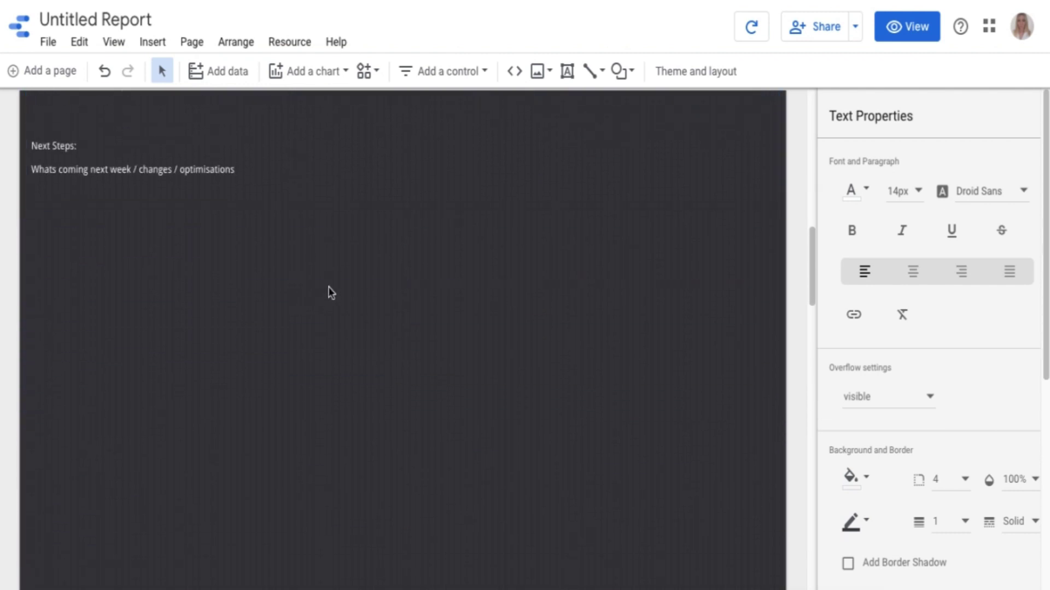
Insert a plain table chart below the Next Steps text, near the page's left margin
left_click(356, 173)
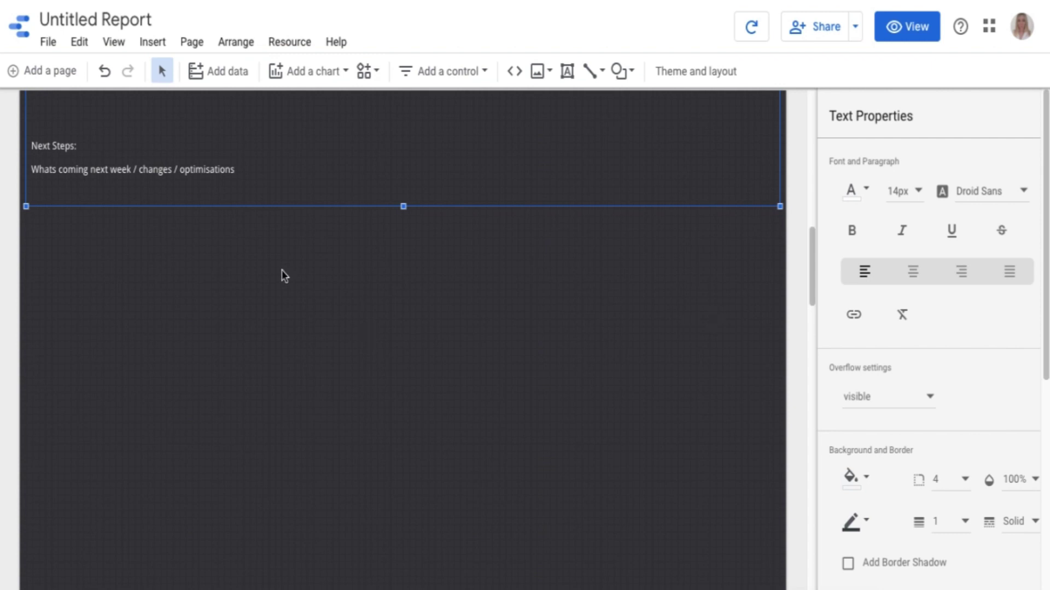
left_click(304, 77)
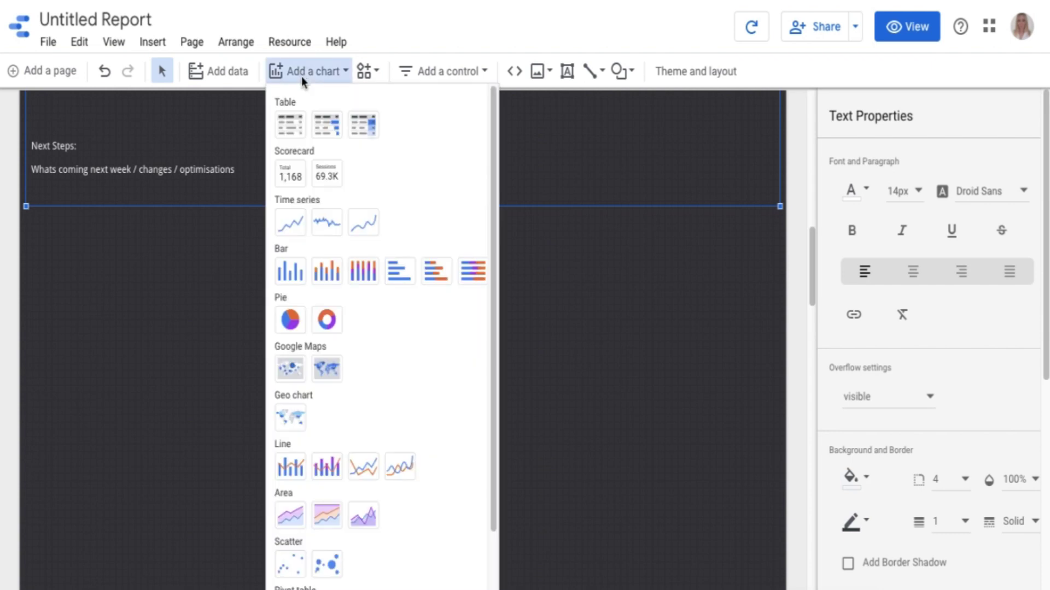
left_click(288, 126)
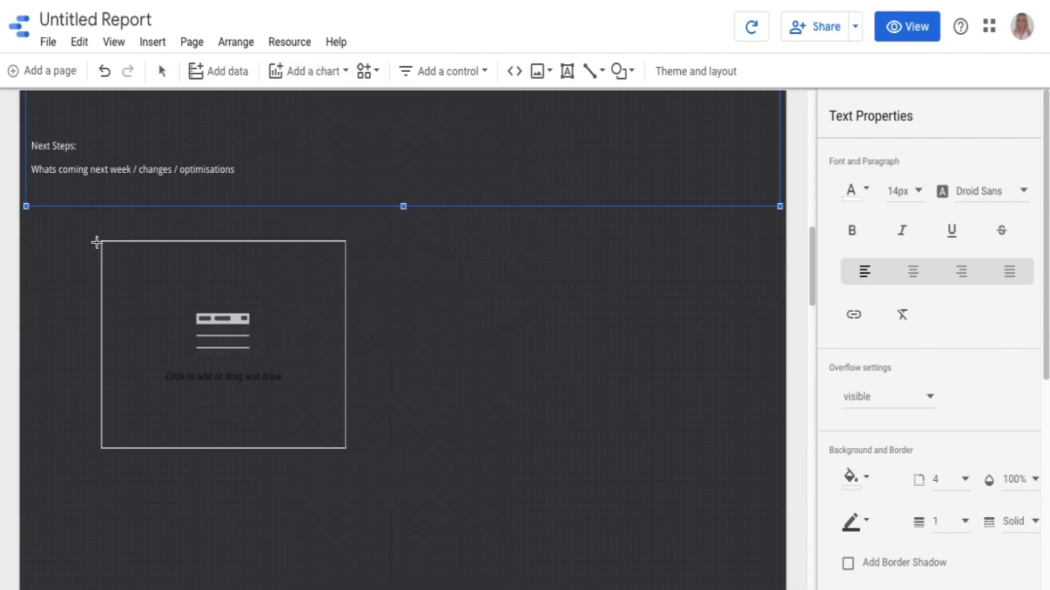
left_click(31, 230)
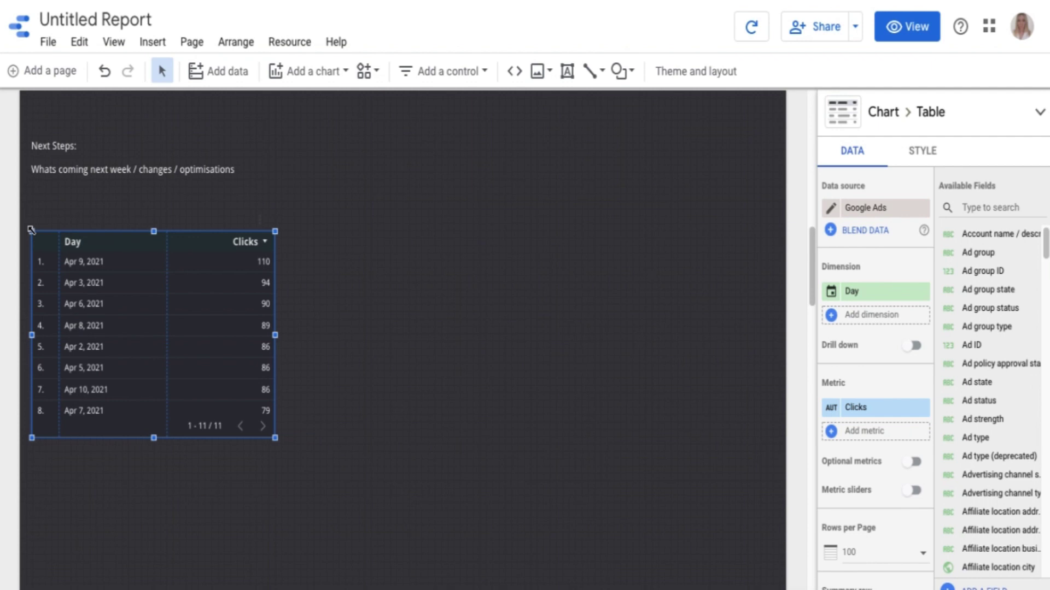
Turn off the row numbers in the table's body styling
left_click(919, 152)
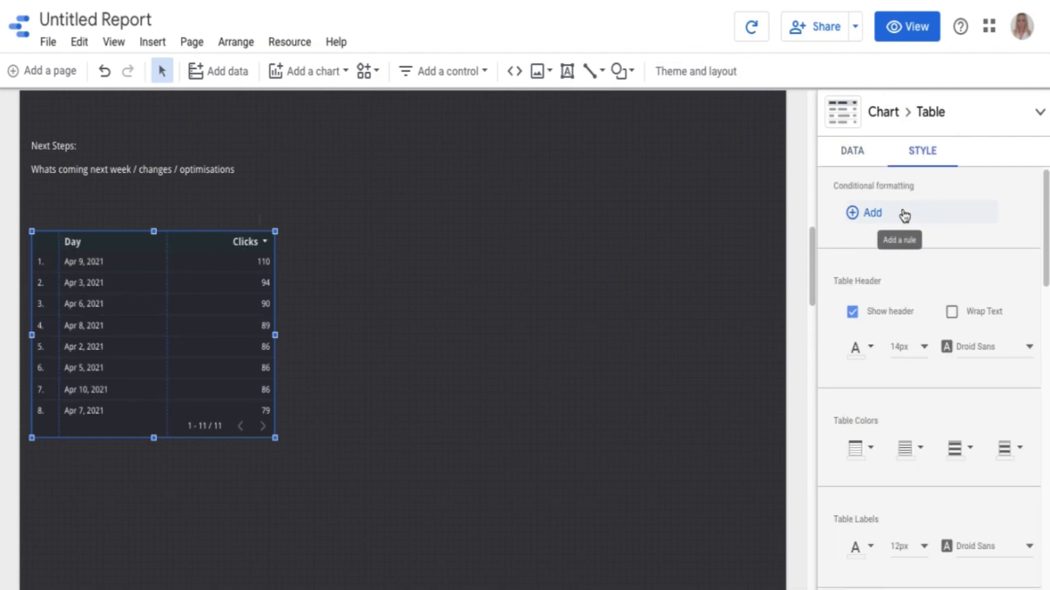
scroll(901, 267, "down", 2)
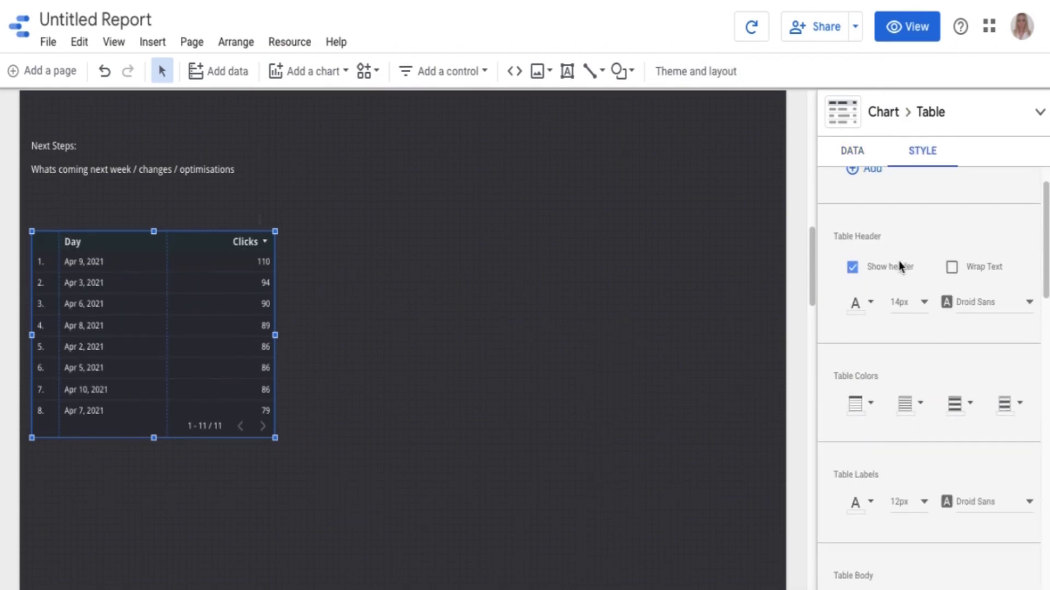
scroll(900, 267, "down", 3)
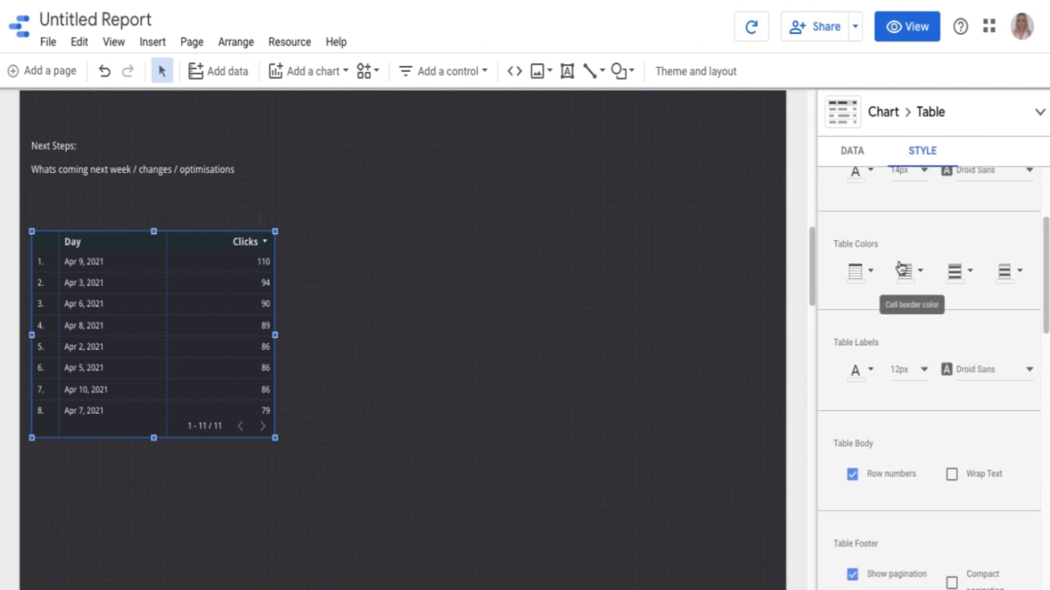
scroll(920, 285, "down", 1)
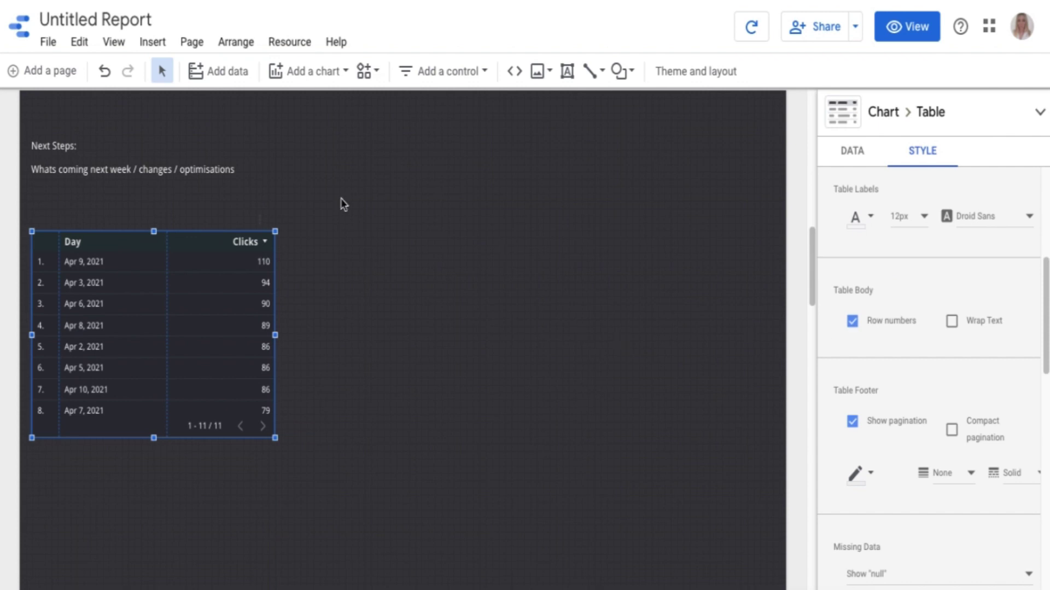
left_click(852, 324)
scroll(853, 328, "up", 5)
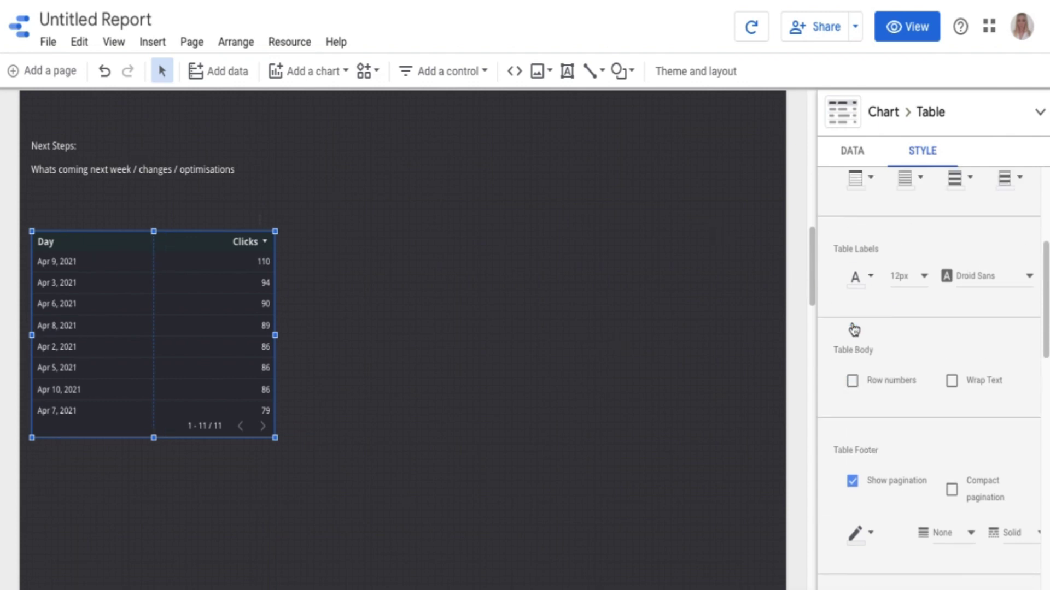
Replace the table's Day dimension with Campaign
left_click(856, 167)
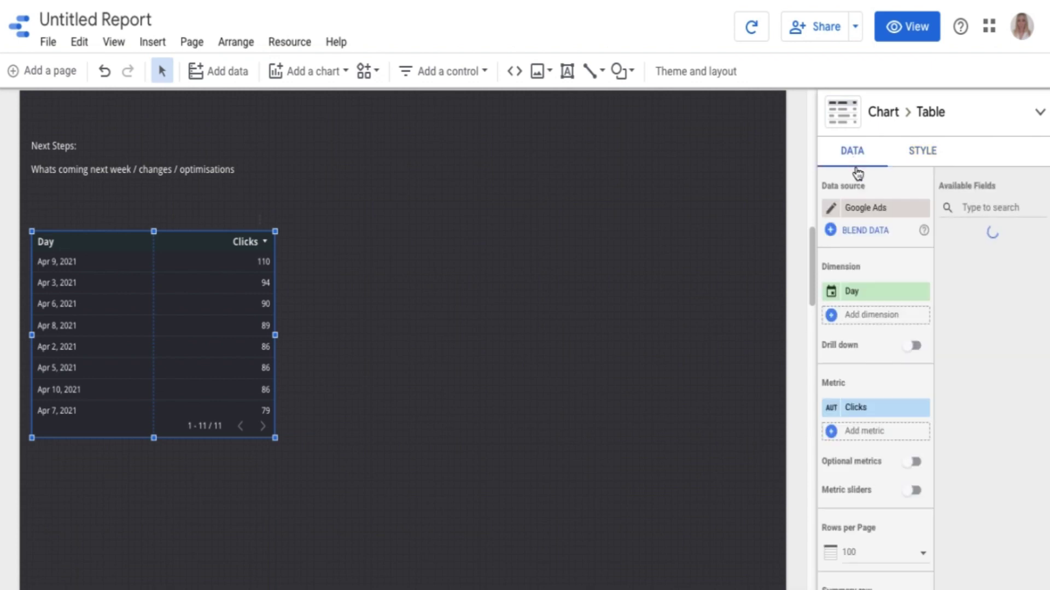
left_click(860, 290)
type("camp")
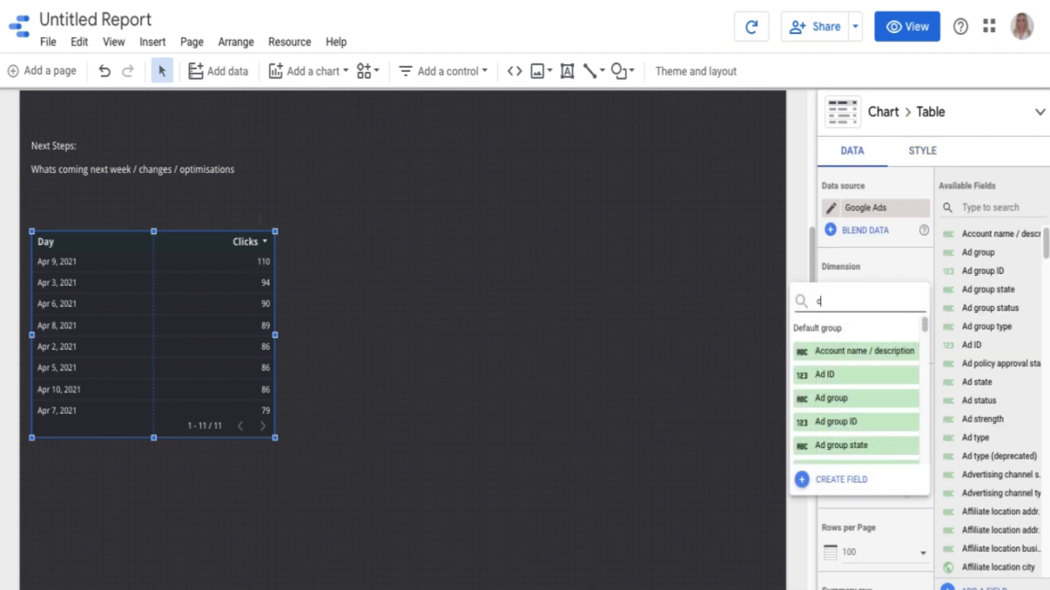
left_click(854, 352)
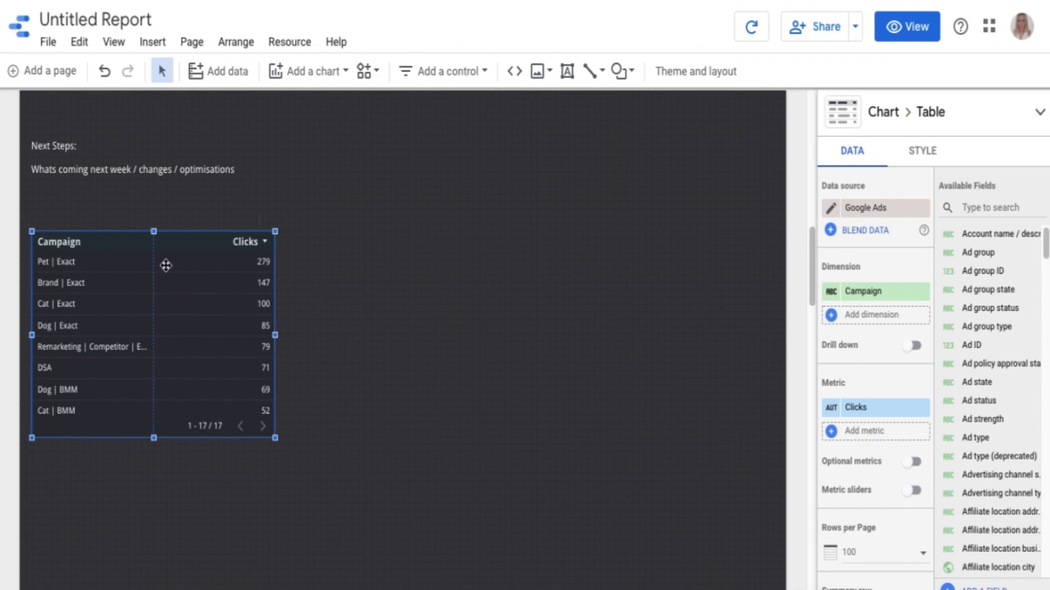
Review the overview scorecards' metric order and replace the campaign table's Clicks metric with Impressions
scroll(504, 321, "up", 10)
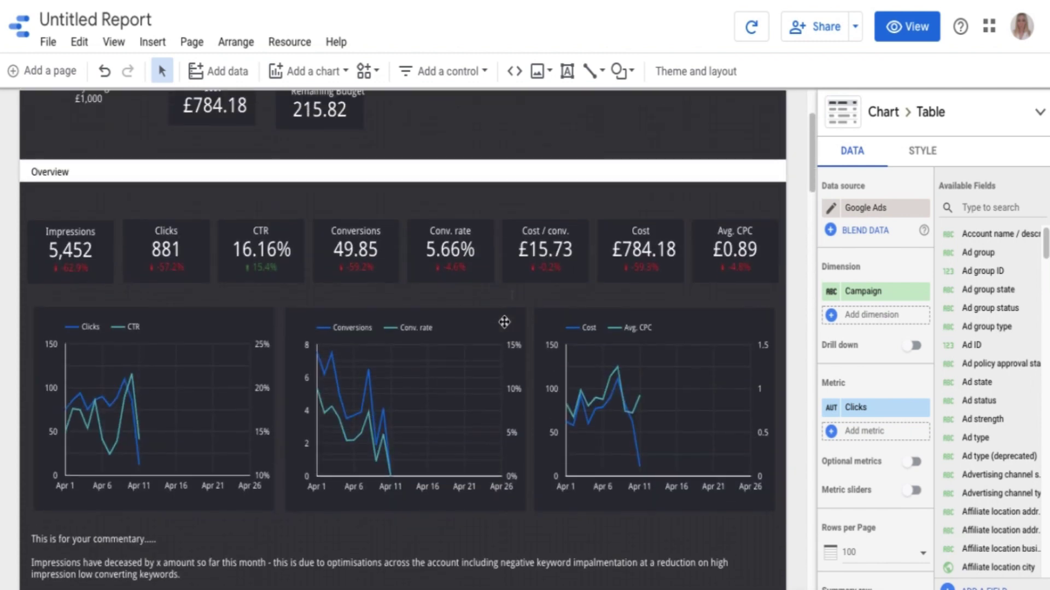
scroll(518, 273, "down", 10)
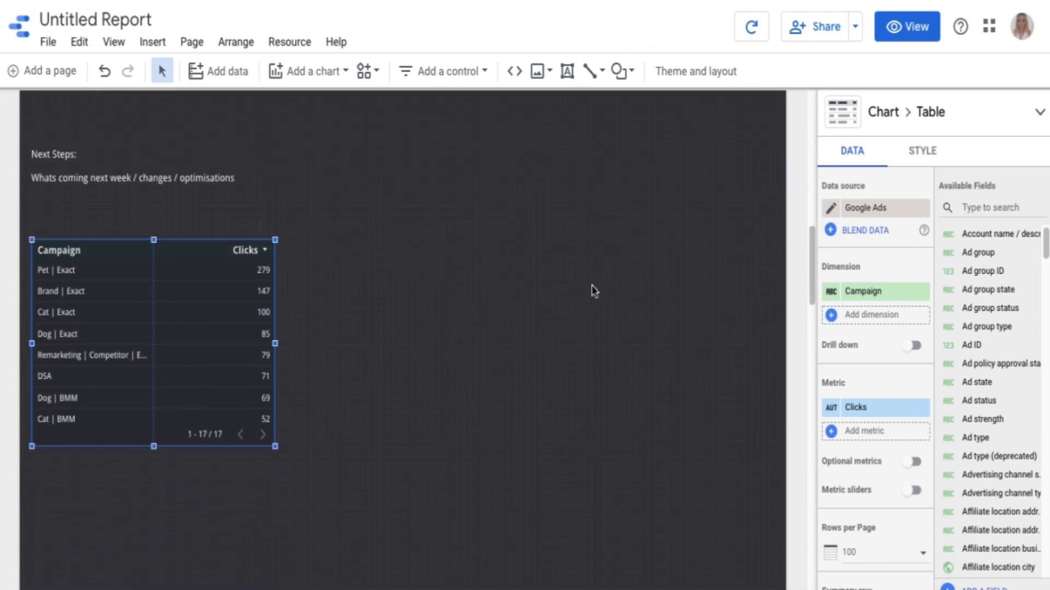
scroll(536, 288, "up", 10)
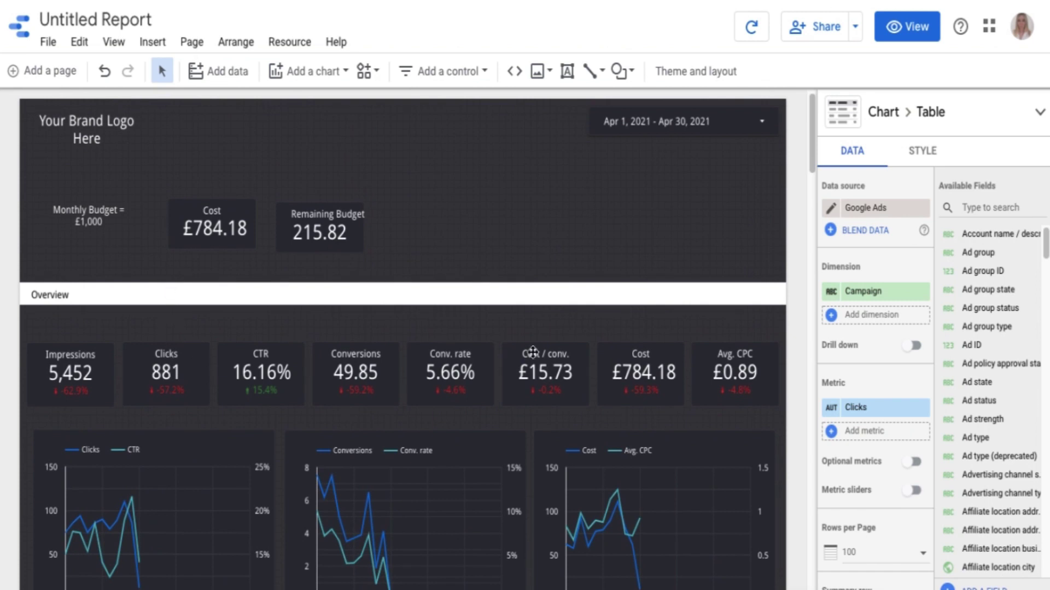
scroll(533, 352, "down", 10)
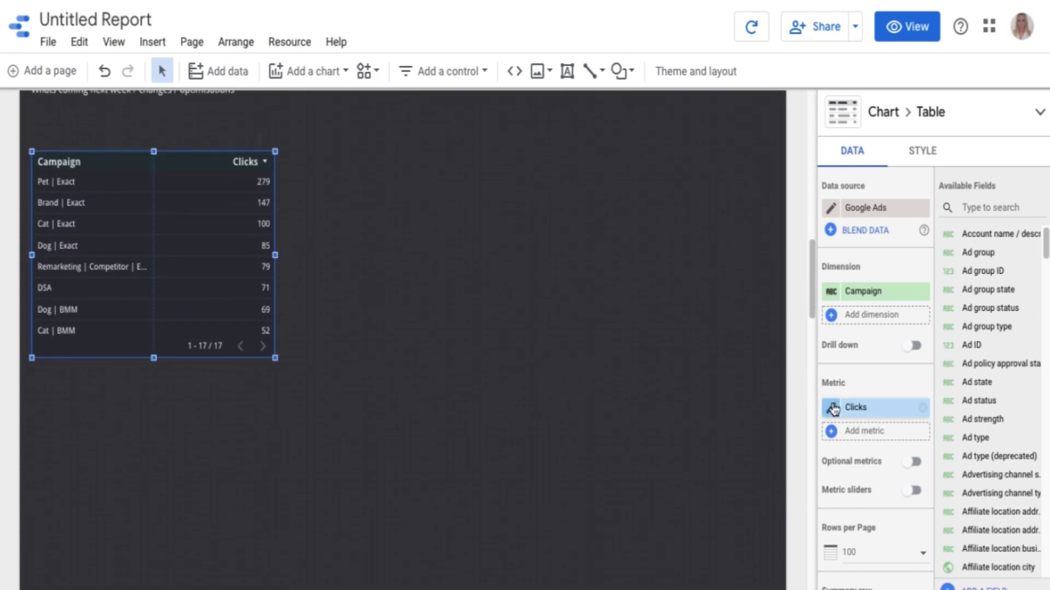
left_click(833, 409)
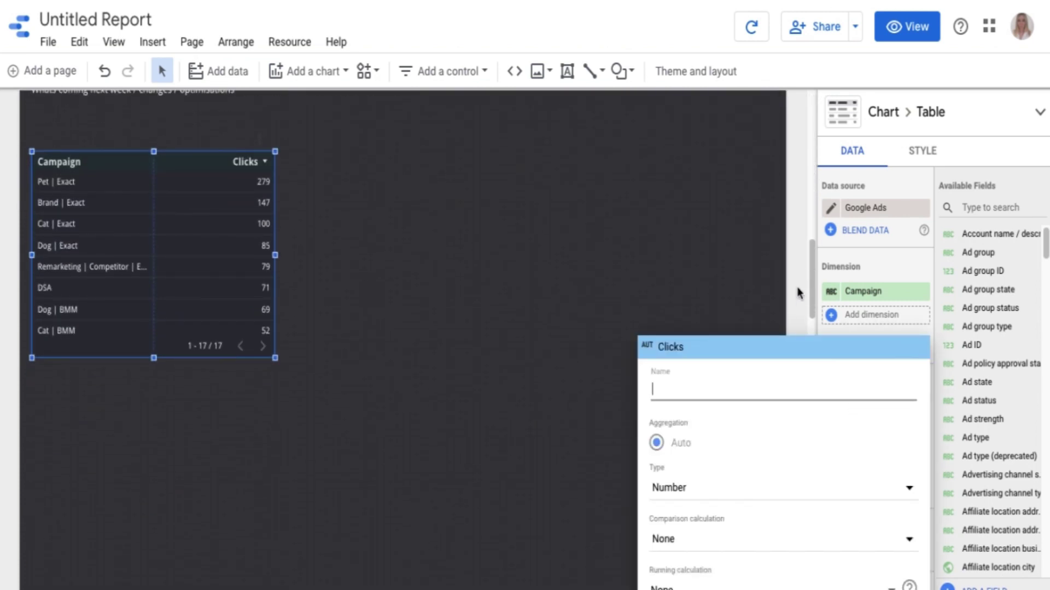
left_click(799, 294)
left_click(864, 411)
type("impres")
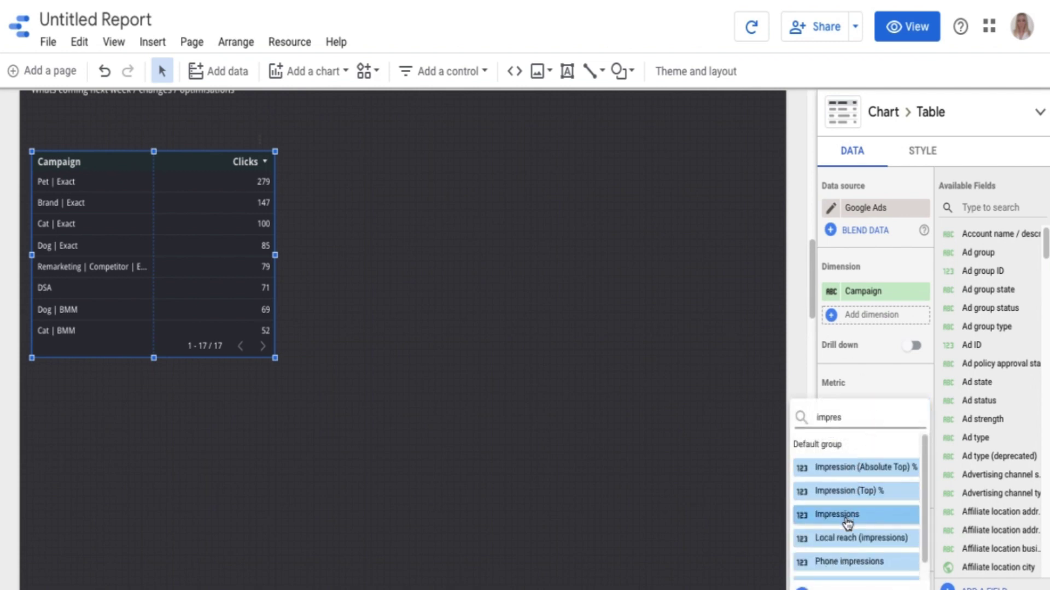
left_click(846, 522)
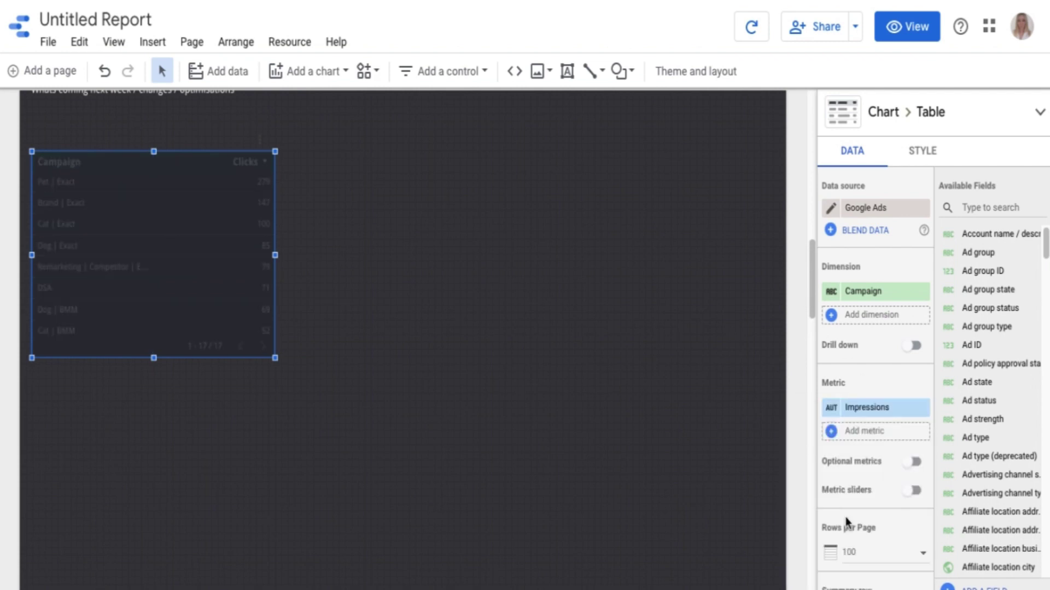
Add Clicks and CTR as metrics after Impressions in the campaign table
left_click(863, 431)
type("click")
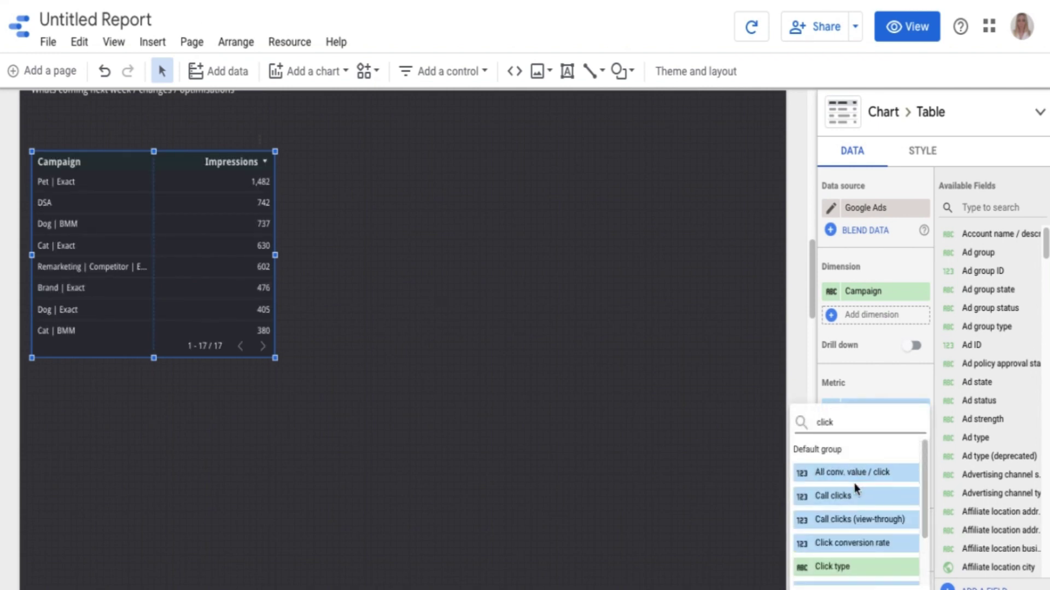
scroll(854, 483, "down", 2)
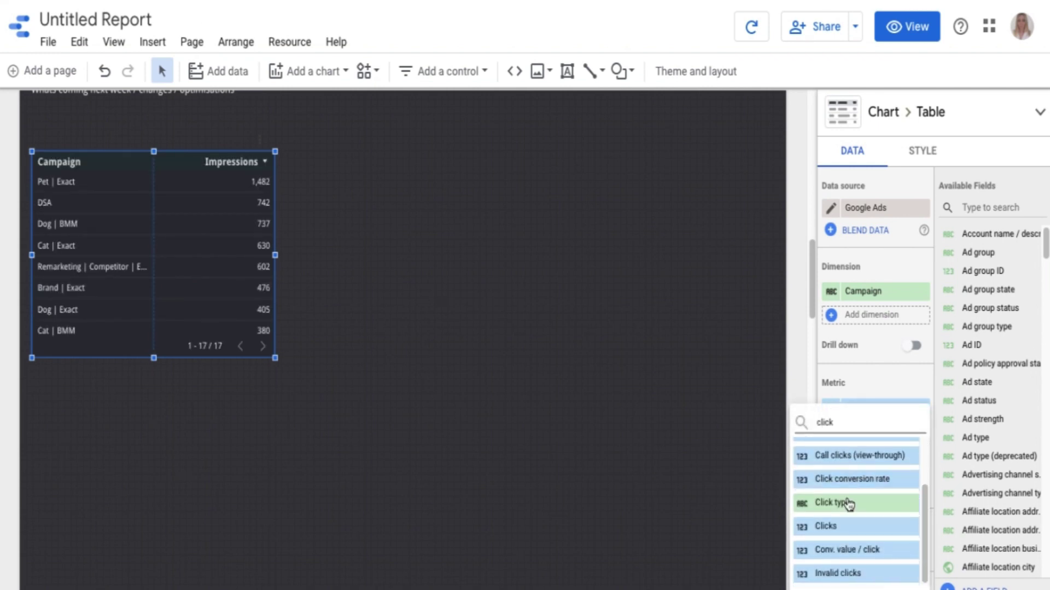
left_click(834, 531)
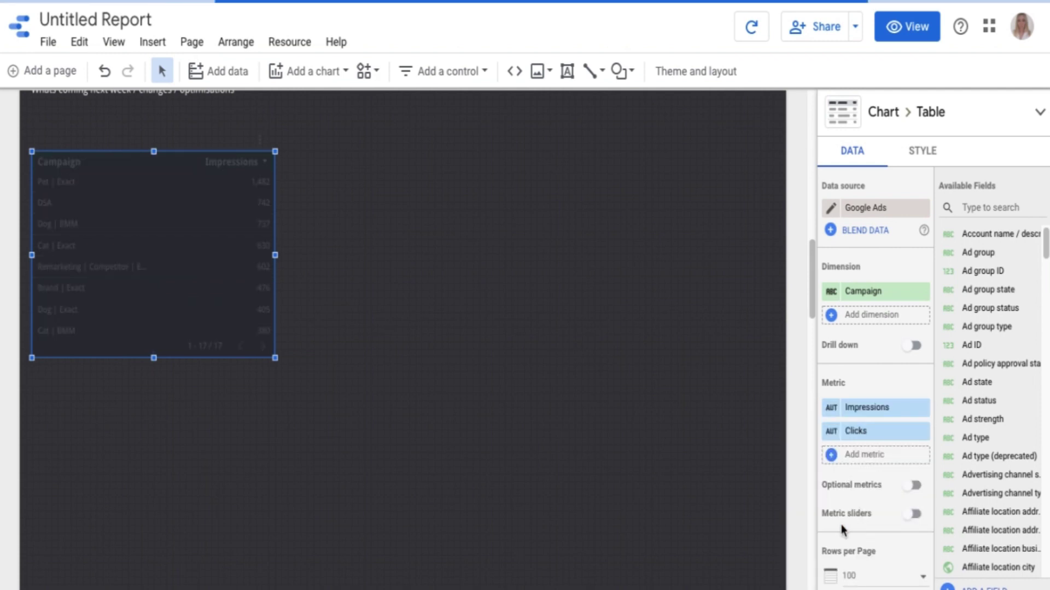
left_click(868, 464)
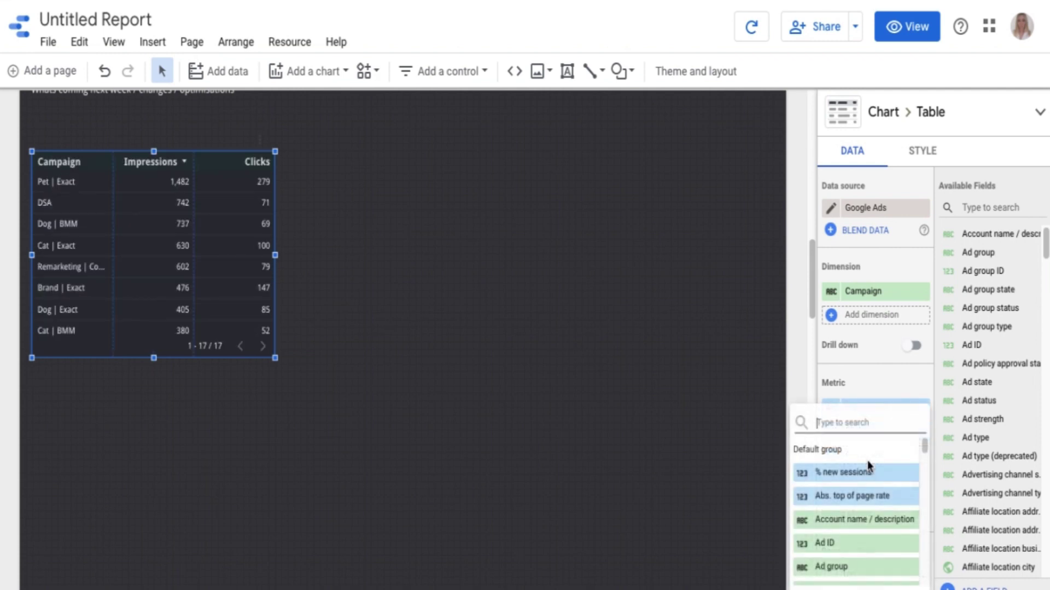
scroll(849, 496, "down", 1)
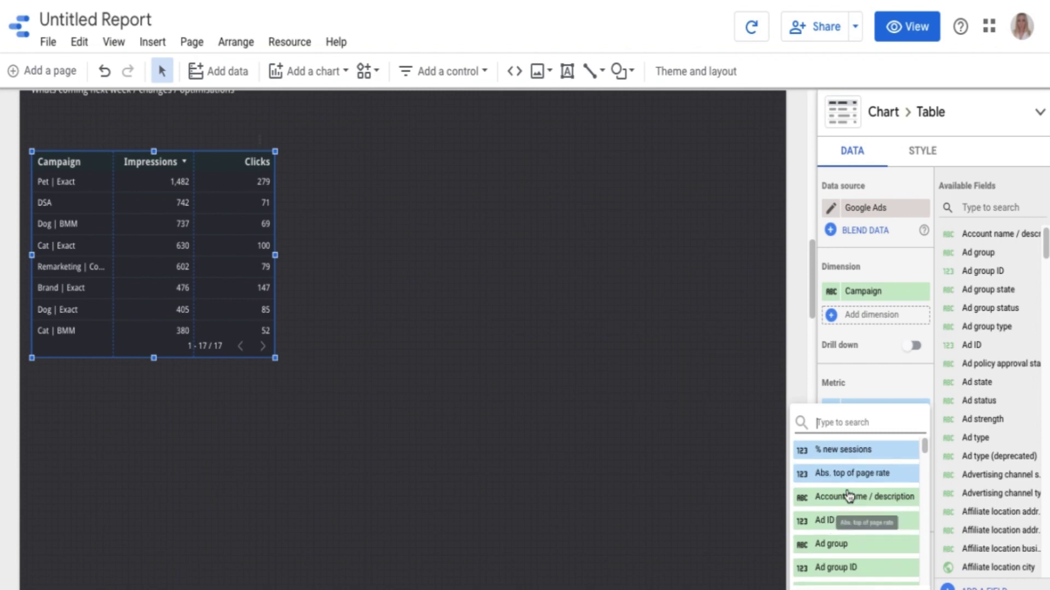
scroll(849, 496, "up", 1)
type("ctr")
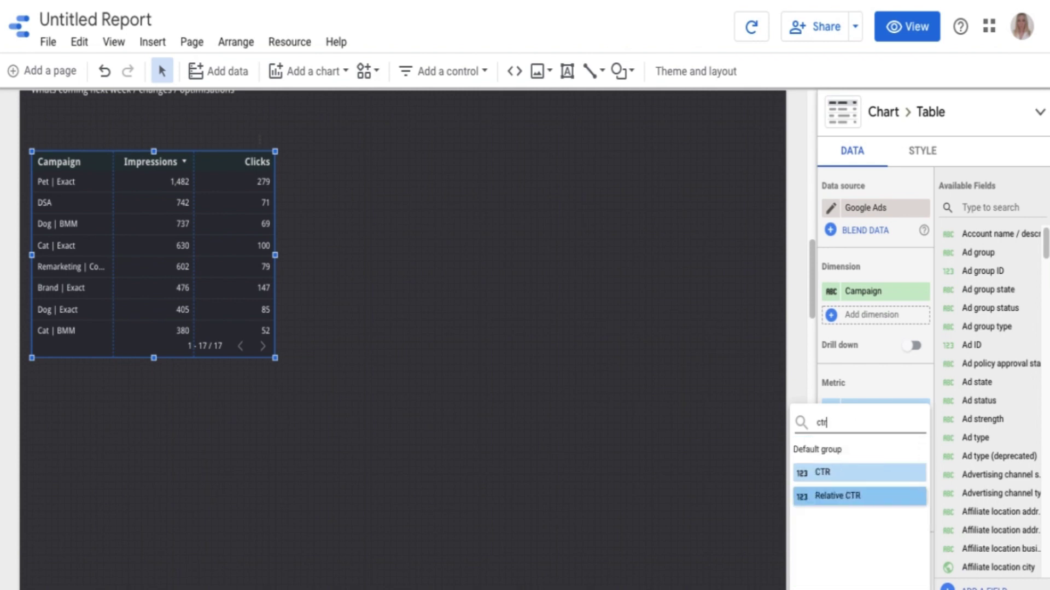
left_click(826, 471)
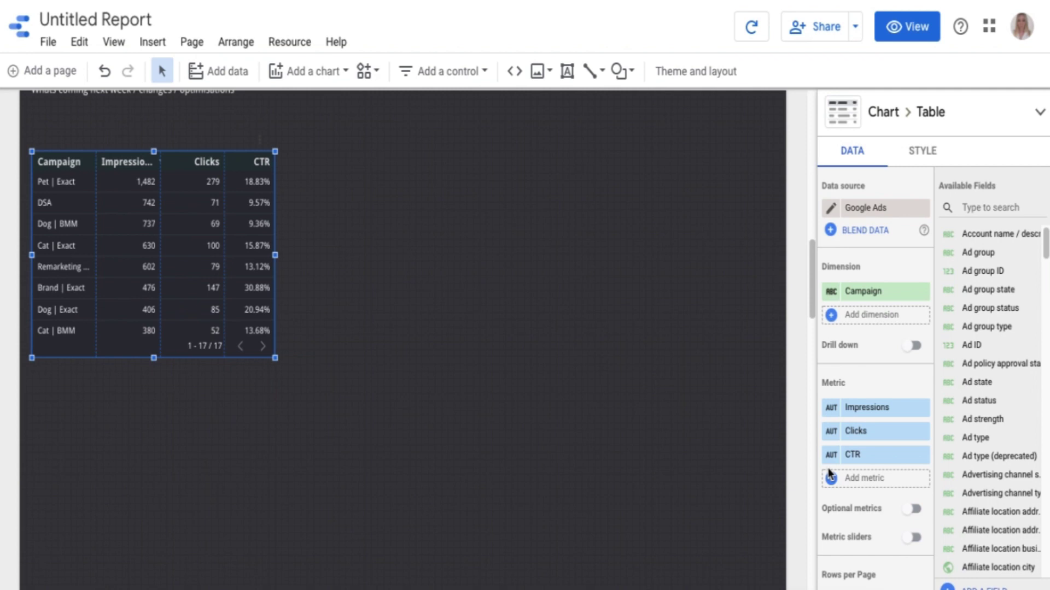
Add Cost and Avg. CPC as metrics after CTR in the campaign table
scroll(865, 368, "down", 1)
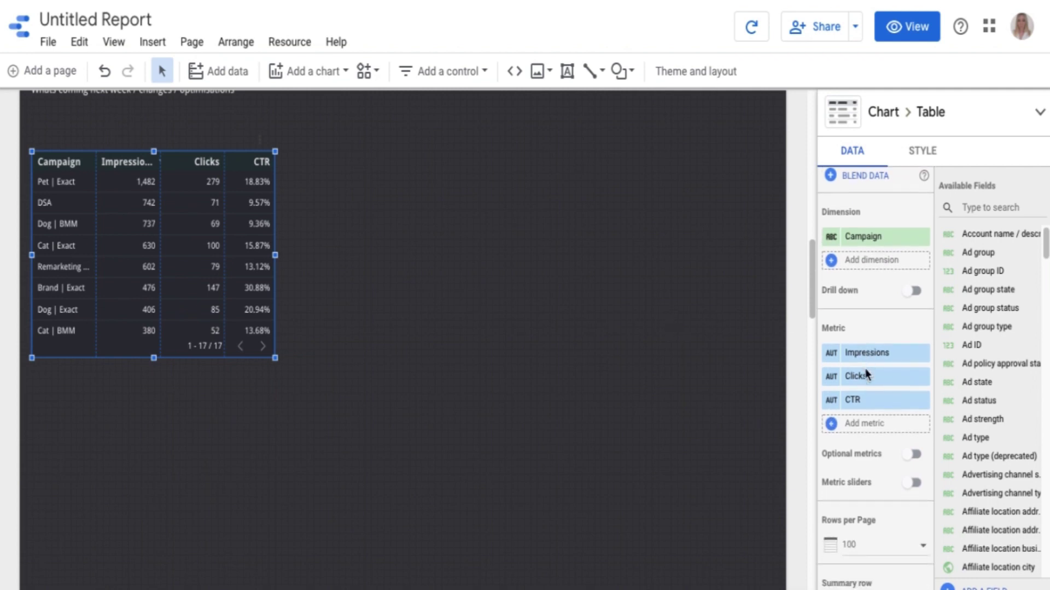
left_click(864, 422)
type("cost")
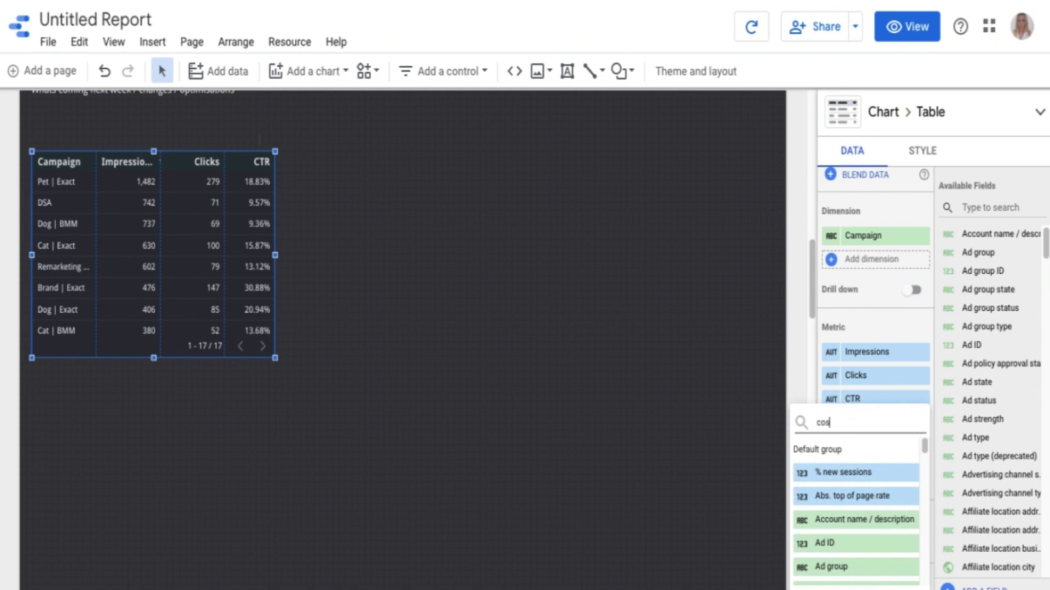
left_click(833, 568)
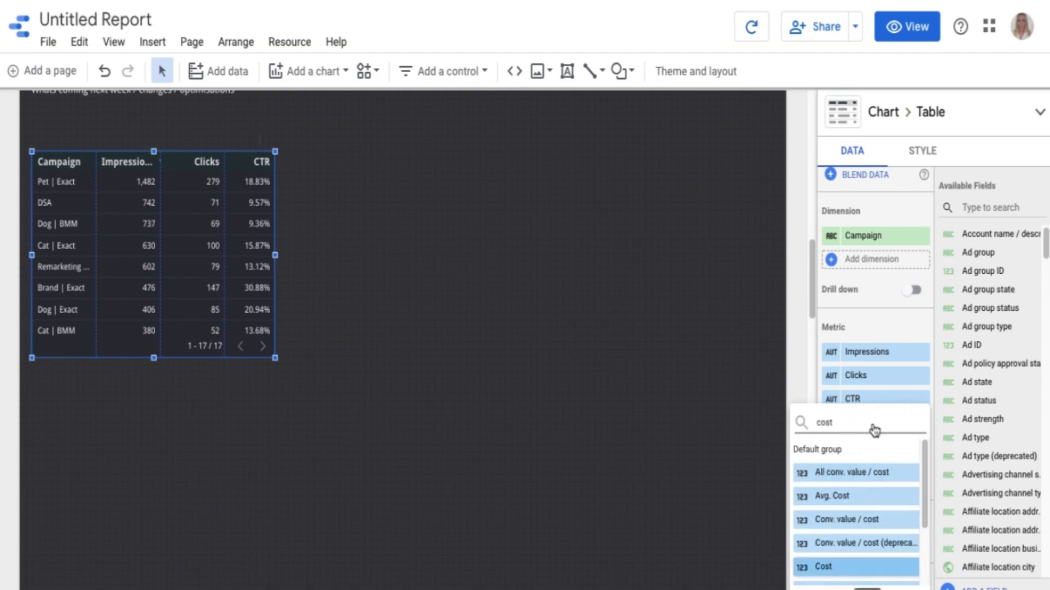
left_click(863, 445)
type("cpc")
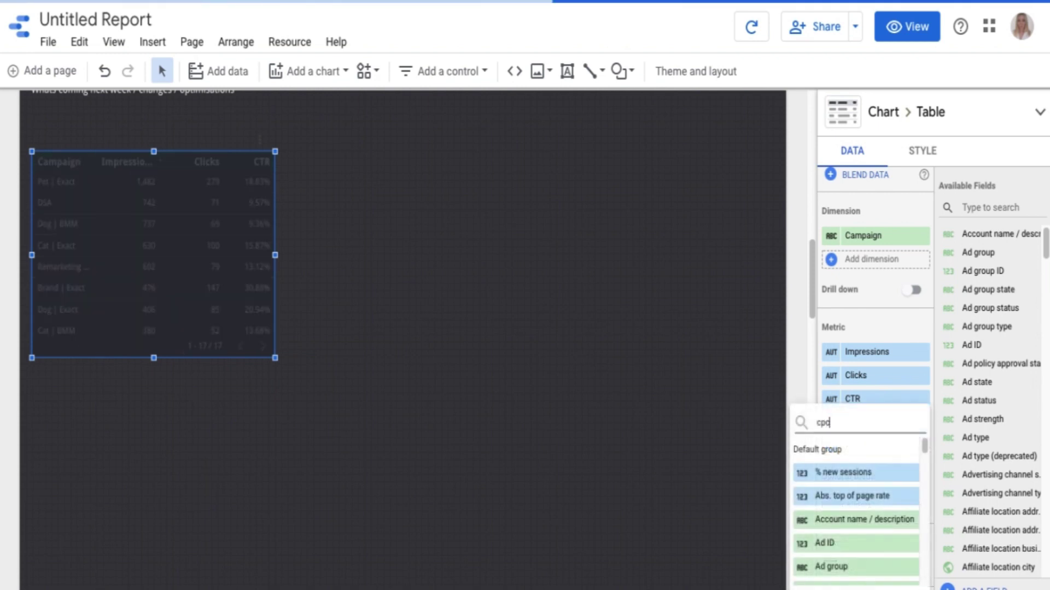
left_click(850, 478)
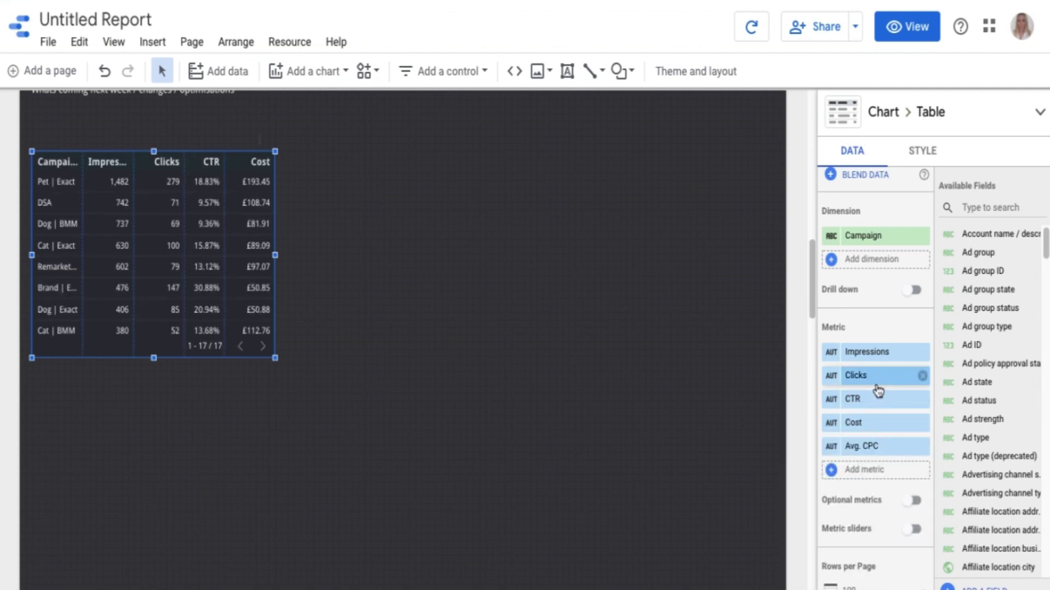
Add Conversions as a metric after Avg. CPC in the campaign table
scroll(874, 391, "down", 1)
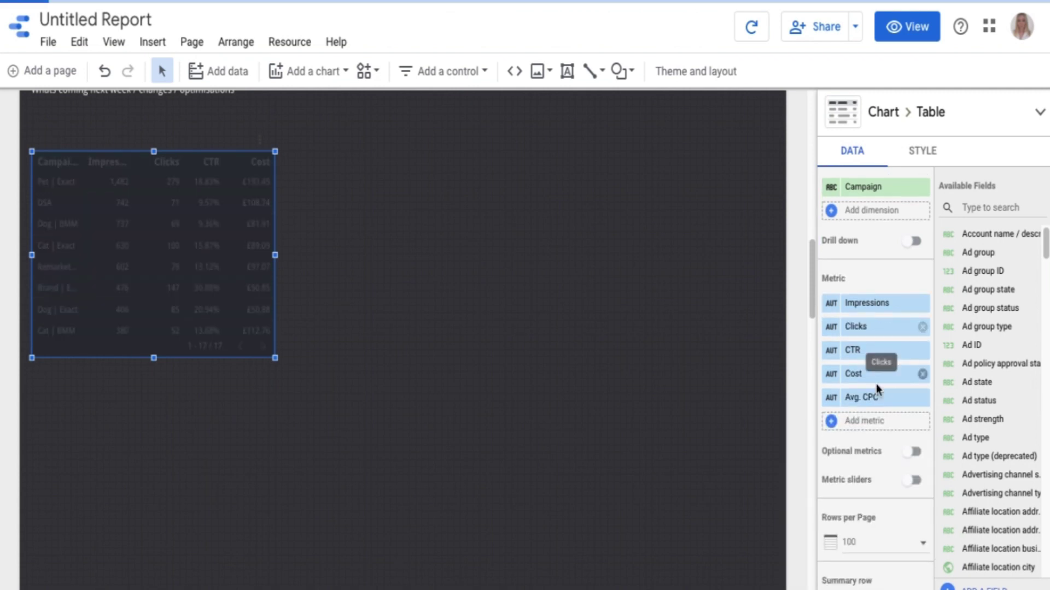
left_click(866, 420)
type("conv")
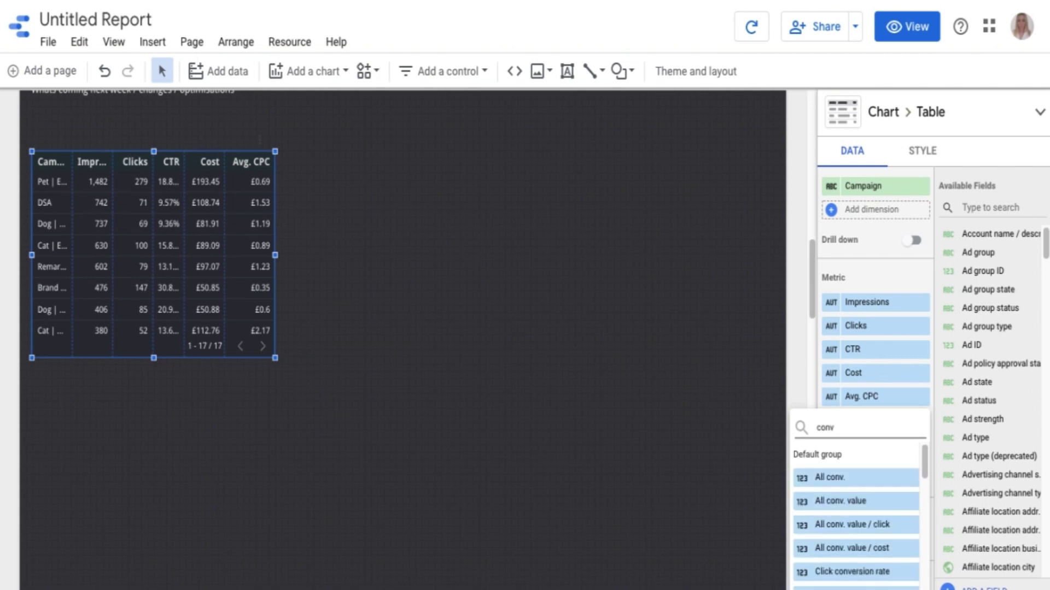
scroll(858, 484, "down", 2)
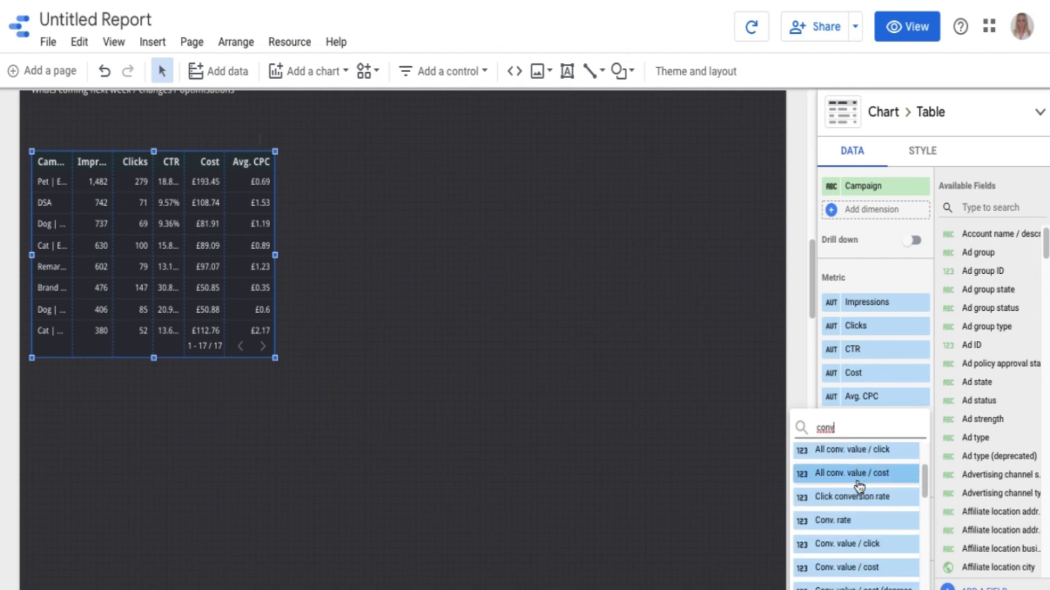
scroll(858, 485, "down", 1)
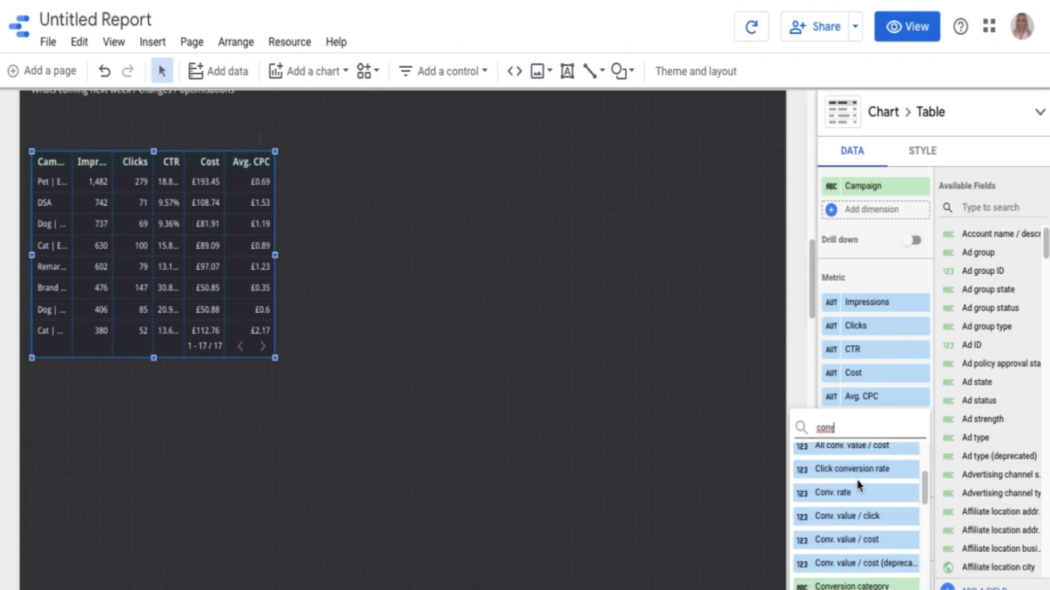
scroll(857, 481, "up", 4)
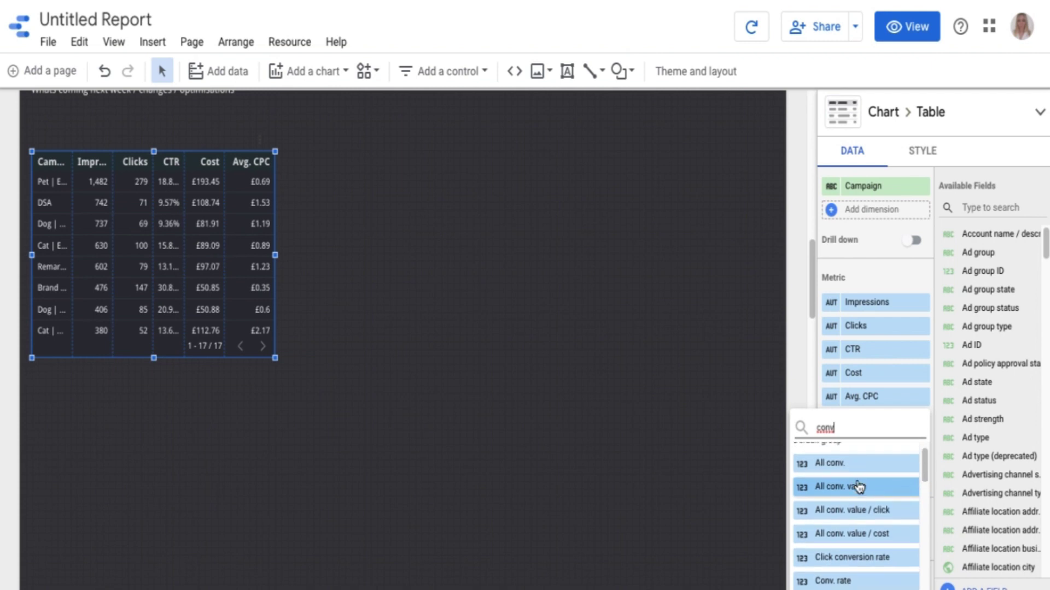
scroll(859, 487, "down", 3)
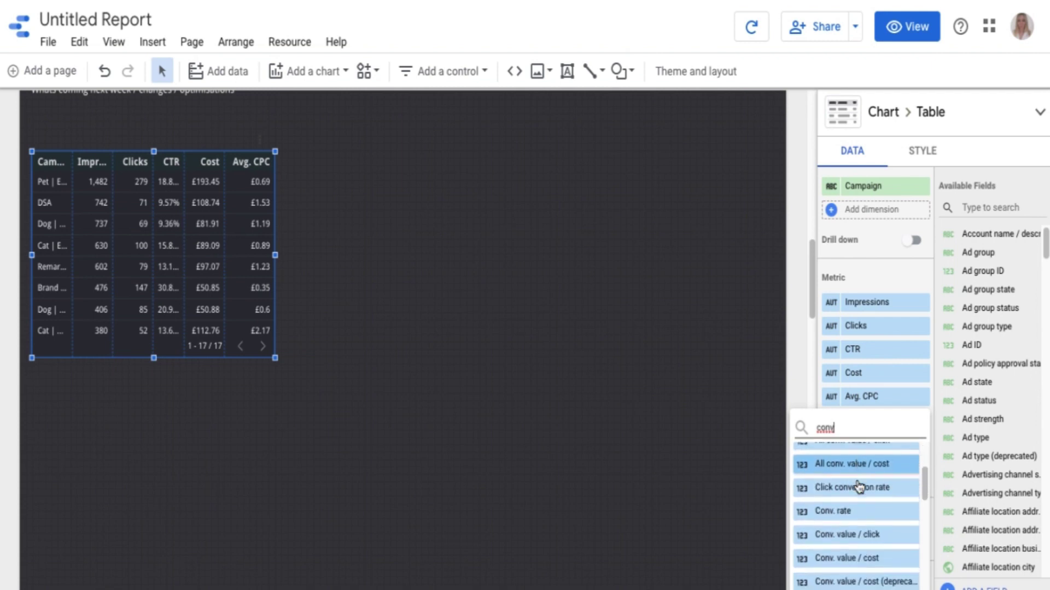
scroll(859, 487, "down", 3)
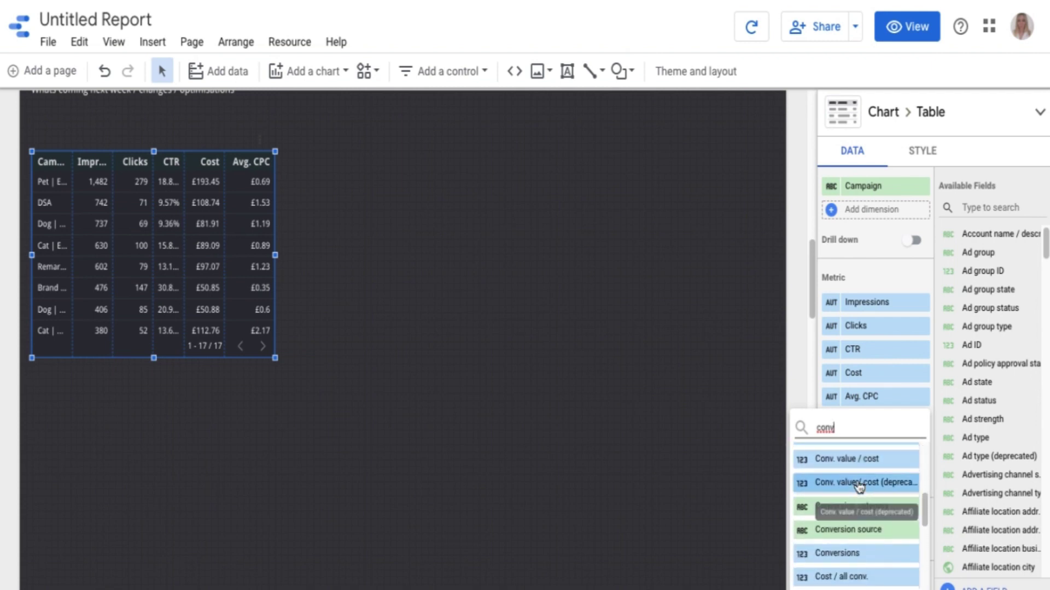
left_click(846, 538)
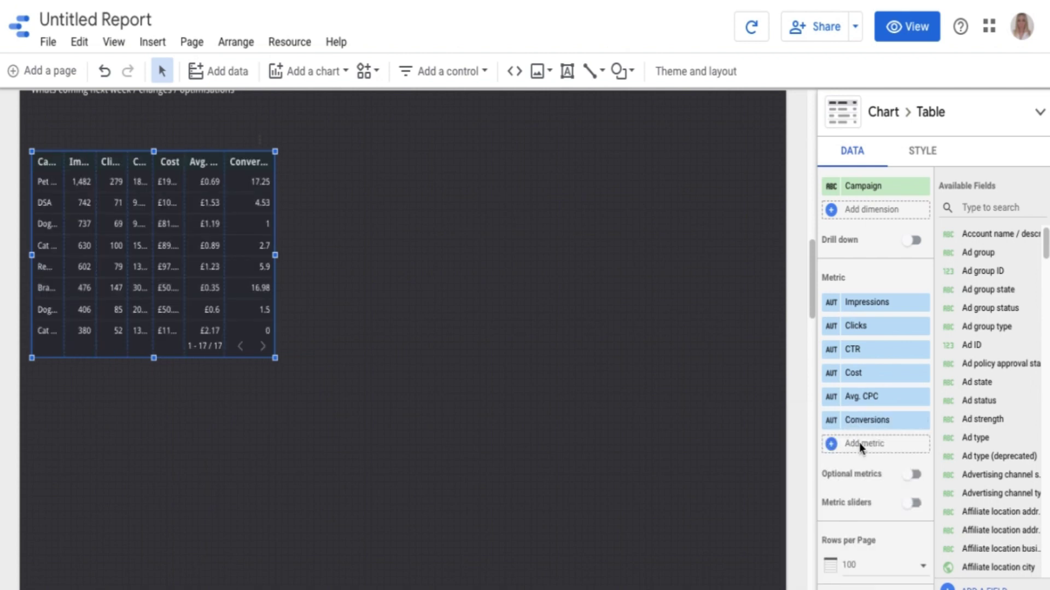
Add Conv. rate and Cost / conv. as metrics after Conversions in the campaign table
left_click(860, 444)
type("conv")
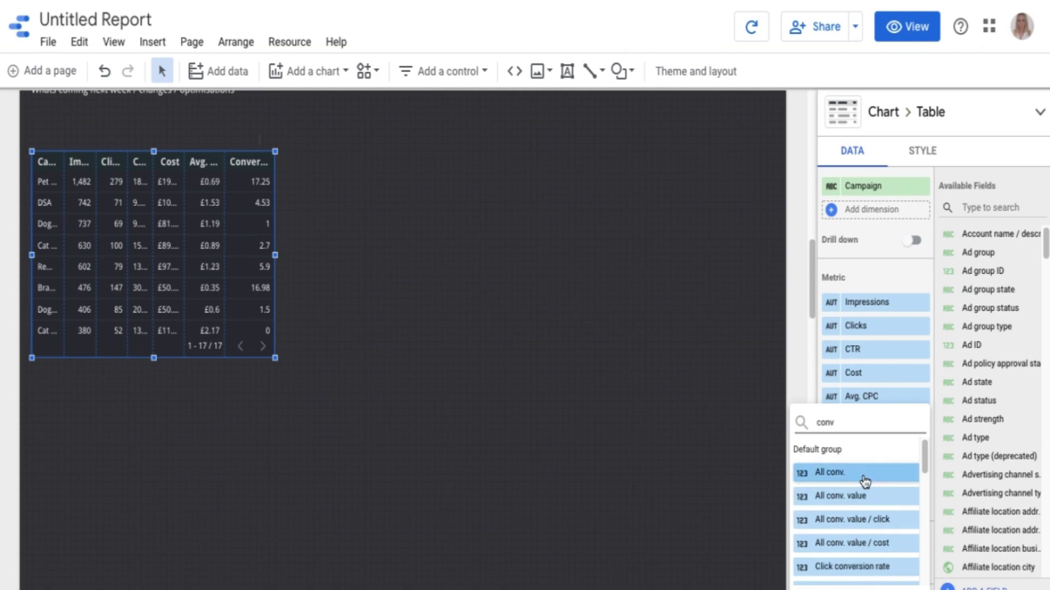
scroll(863, 480, "down", 2)
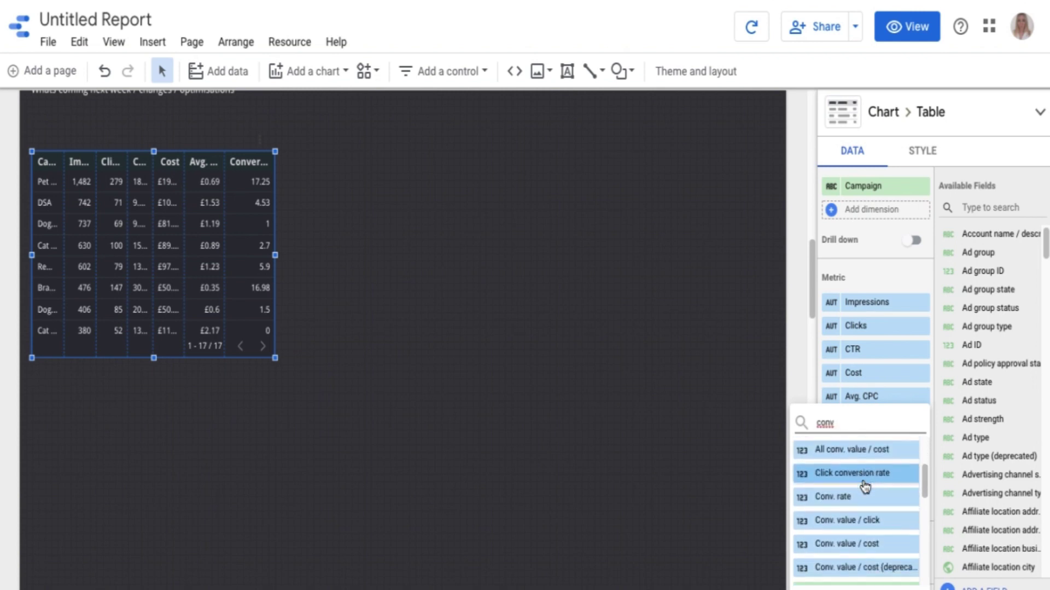
left_click(848, 497)
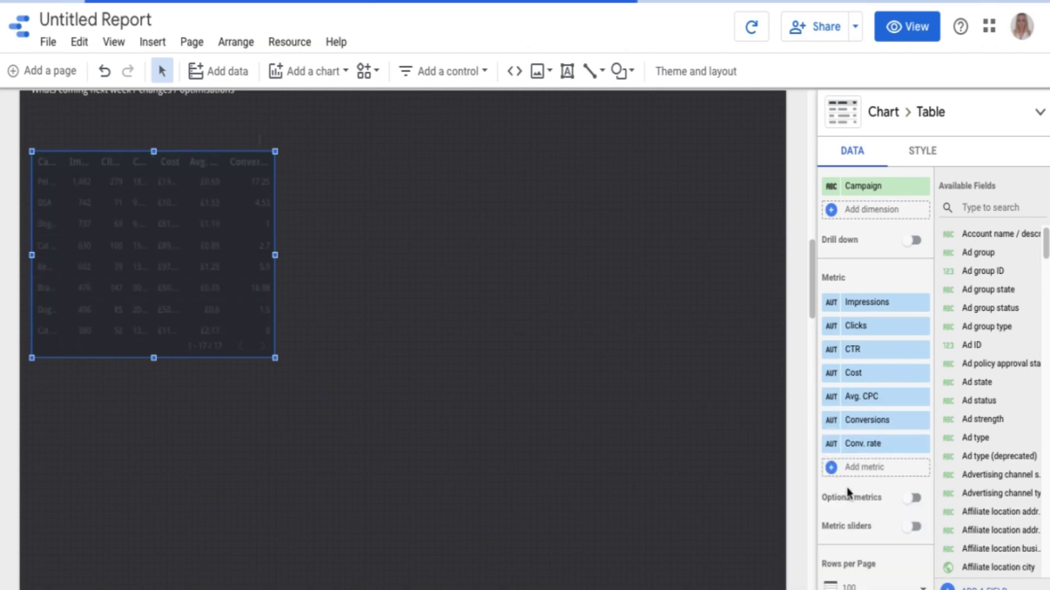
left_click(867, 466)
type("cost")
scroll(872, 509, "down", 2)
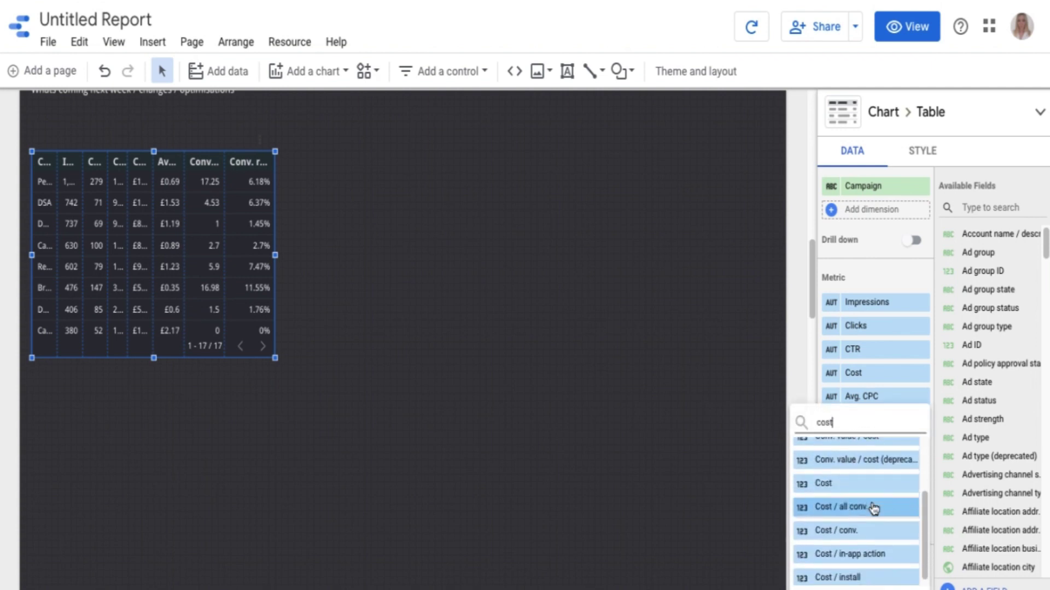
left_click(850, 532)
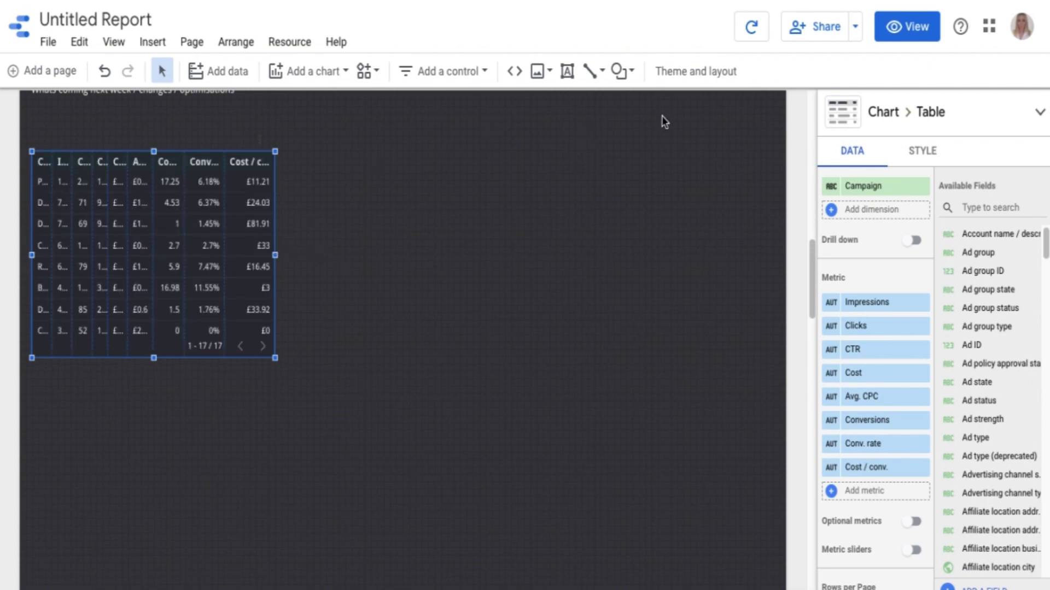
Left-align the campaign table's dimension column and center-align metric column #1
left_click(930, 157)
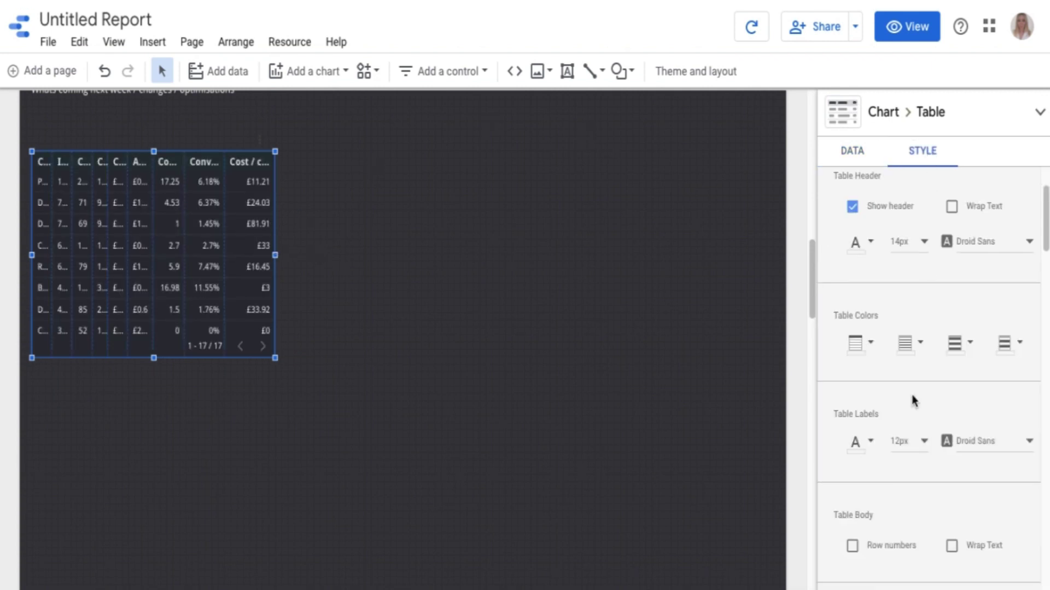
scroll(913, 400, "down", 9)
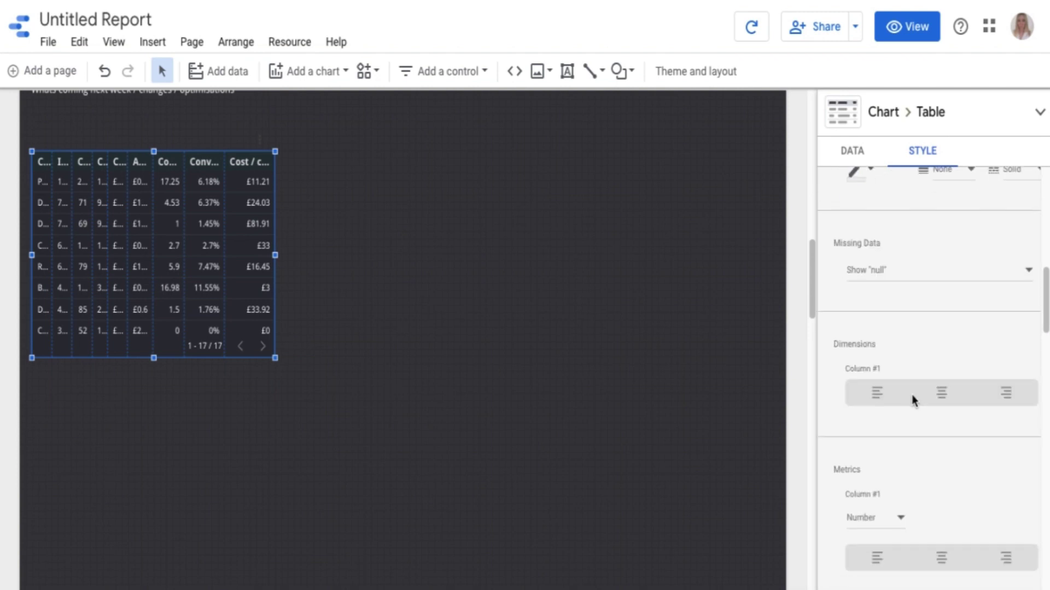
left_click(937, 343)
scroll(937, 340, "down", 3)
left_click(942, 374)
left_click(877, 203)
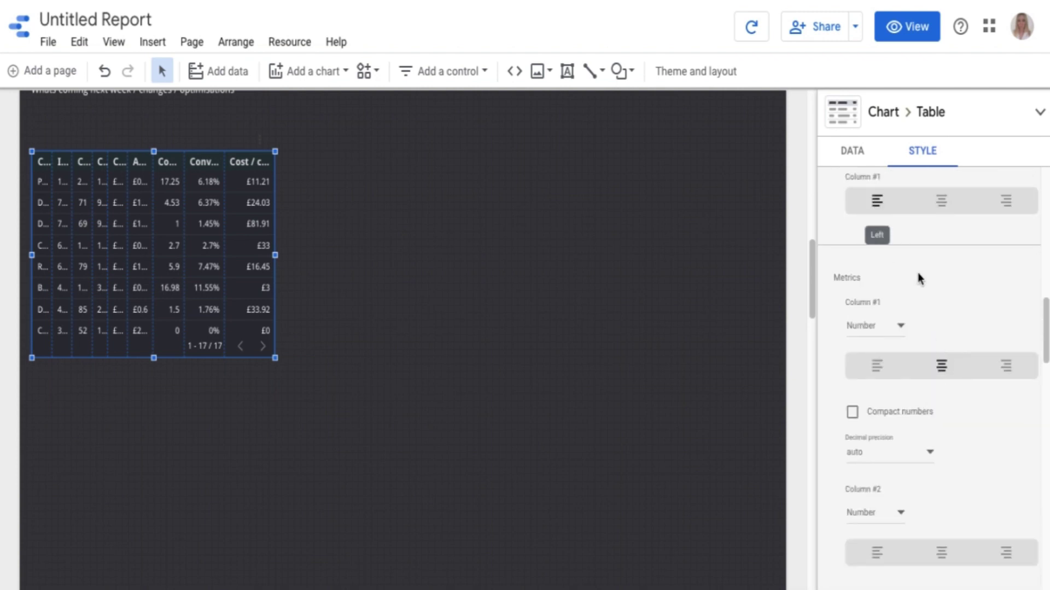
Center-align metric columns #2 to #5 of the campaign table
scroll(917, 278, "down", 5)
left_click(941, 288)
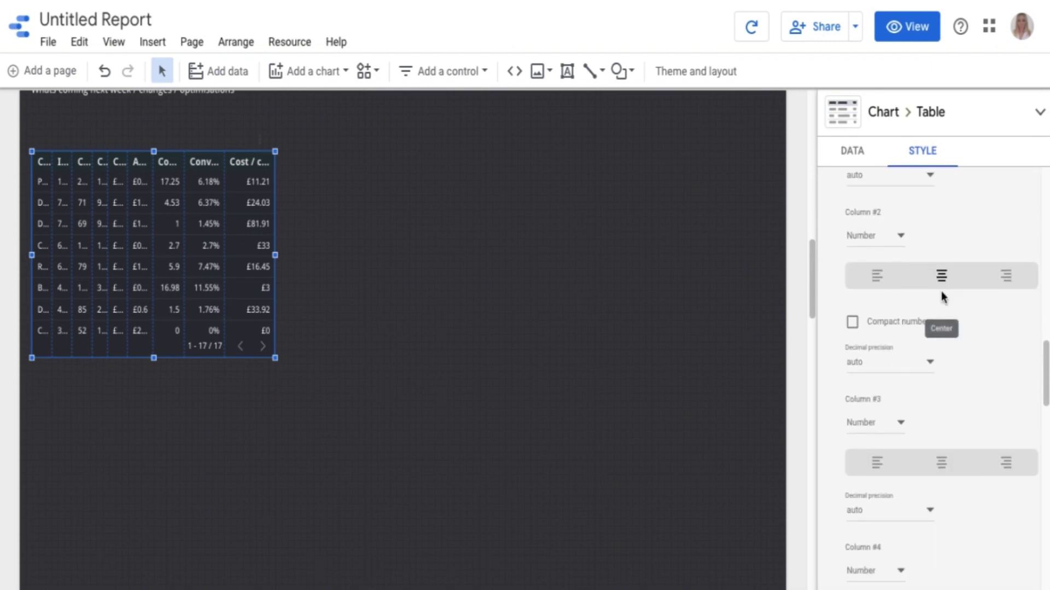
scroll(941, 306, "down", 2)
left_click(942, 347)
scroll(942, 346, "down", 2)
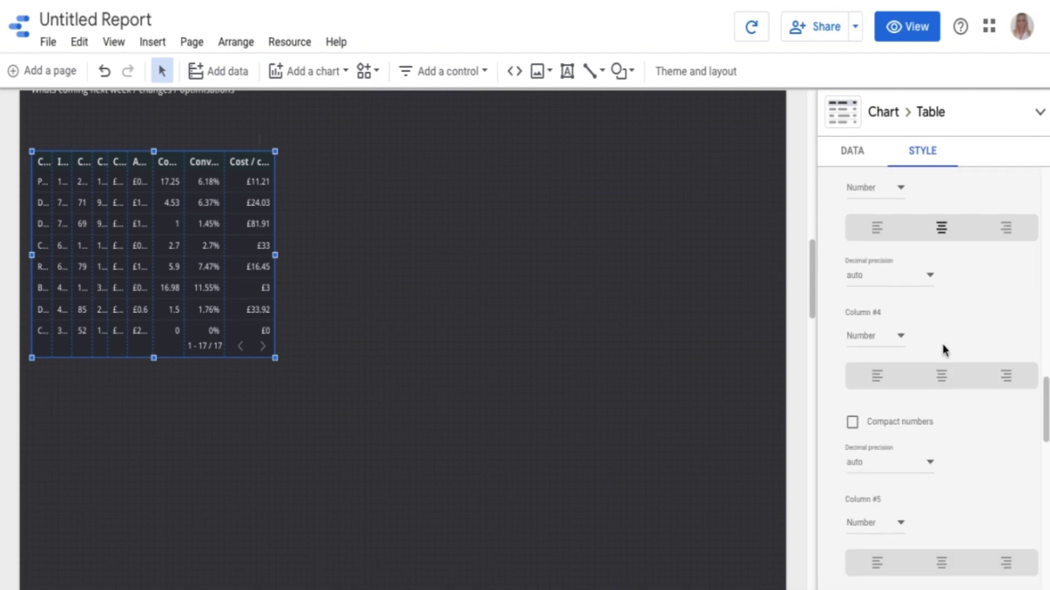
left_click(942, 377)
scroll(942, 376, "down", 3)
left_click(945, 421)
scroll(944, 426, "down", 2)
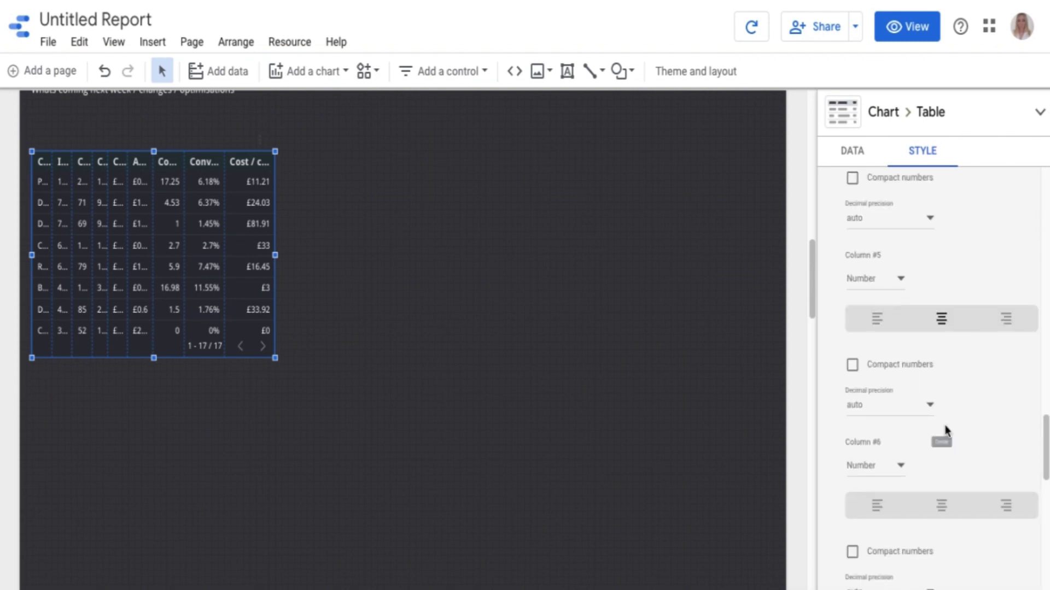
Center-align metric columns #6 to #8 and widen the campaign table to span the page width
scroll(947, 432, "down", 1)
left_click(942, 459)
scroll(942, 449, "down", 3)
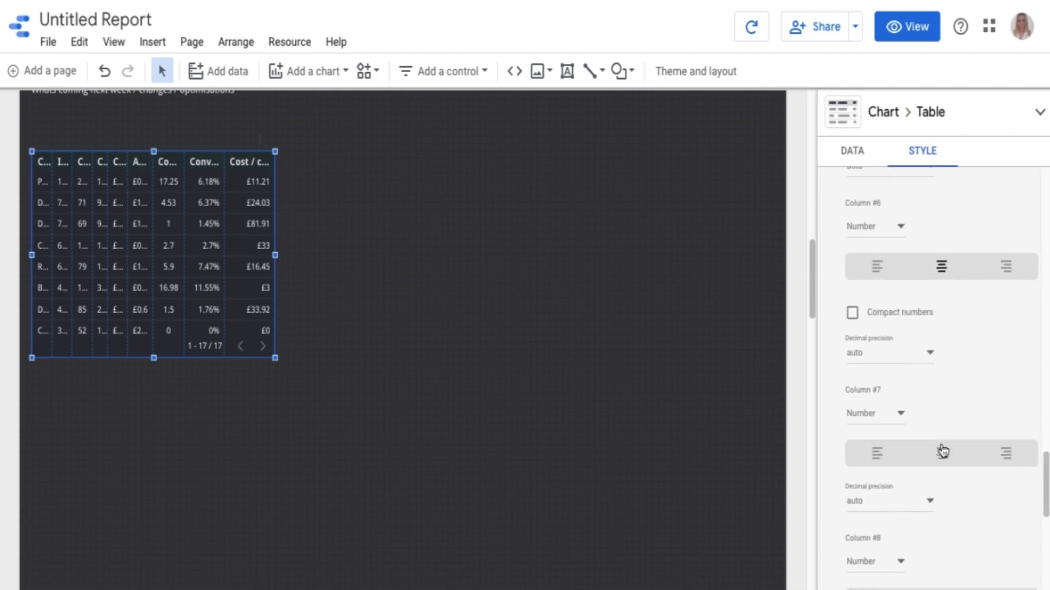
left_click(941, 452)
scroll(942, 452, "down", 2)
left_click(941, 468)
scroll(944, 471, "down", 3)
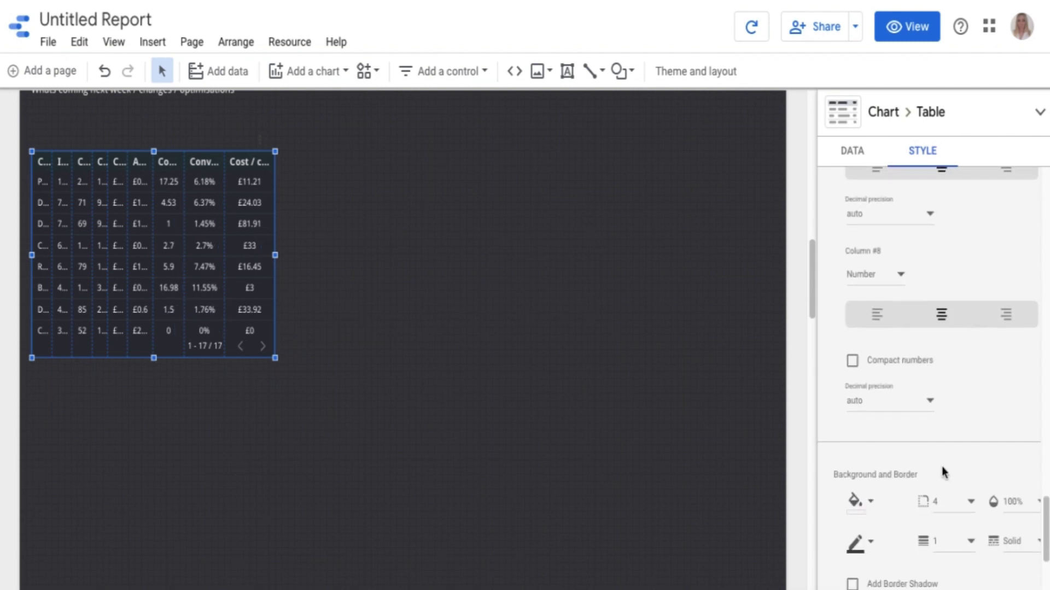
left_click_drag(275, 254, 777, 222)
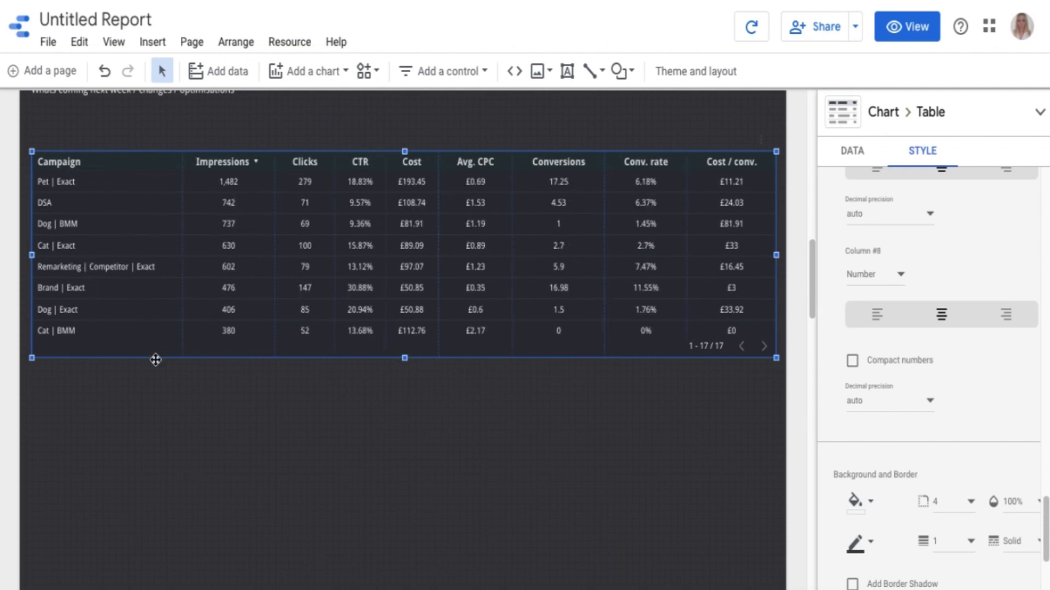
scroll(163, 408, "up", 3)
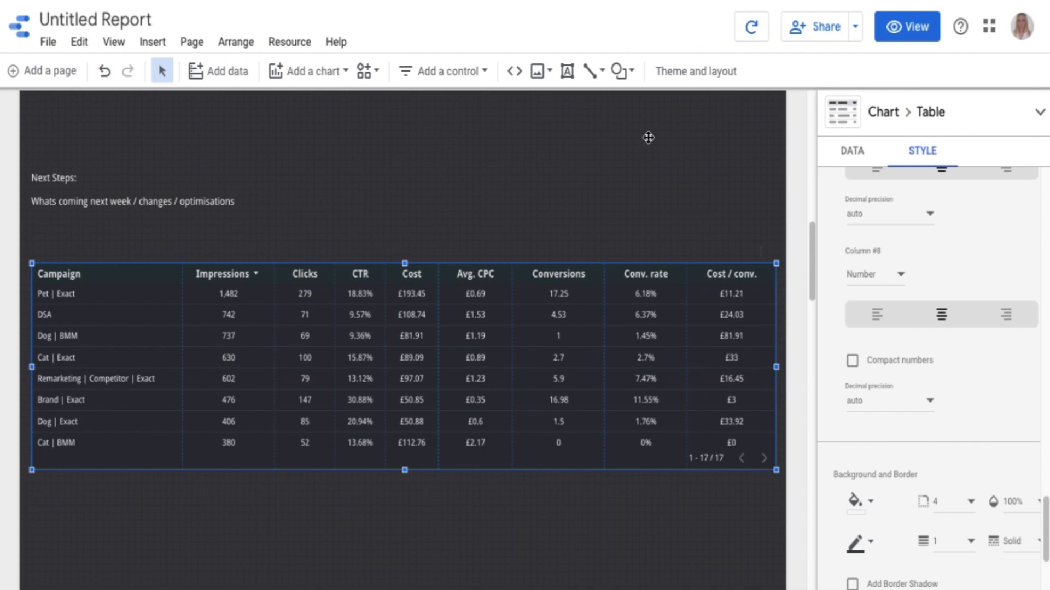
Try a secondary sort by Clicks in ascending order on the campaign table
left_click(846, 151)
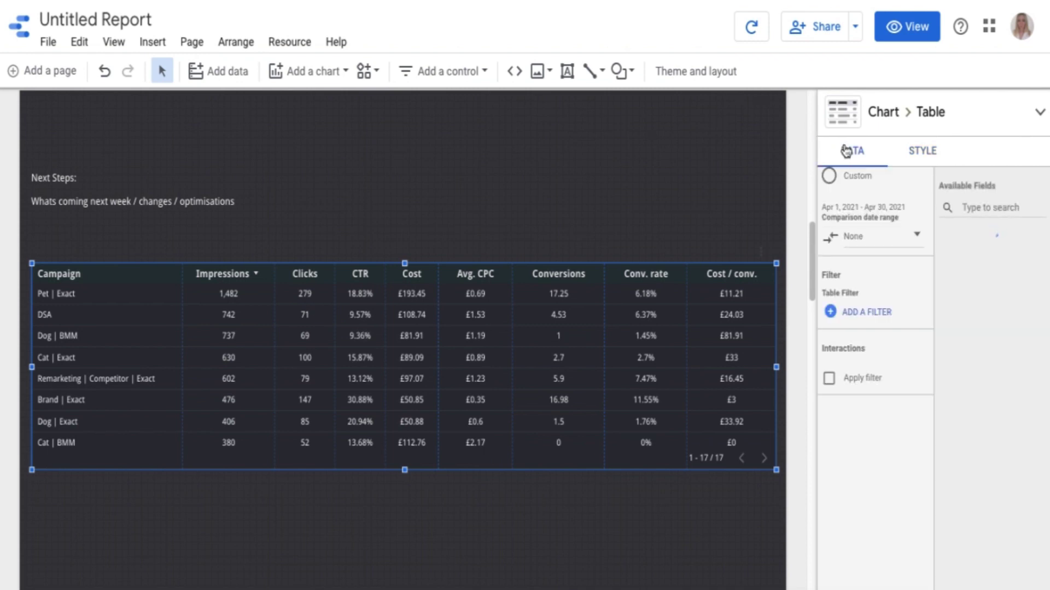
scroll(882, 326, "up", 6)
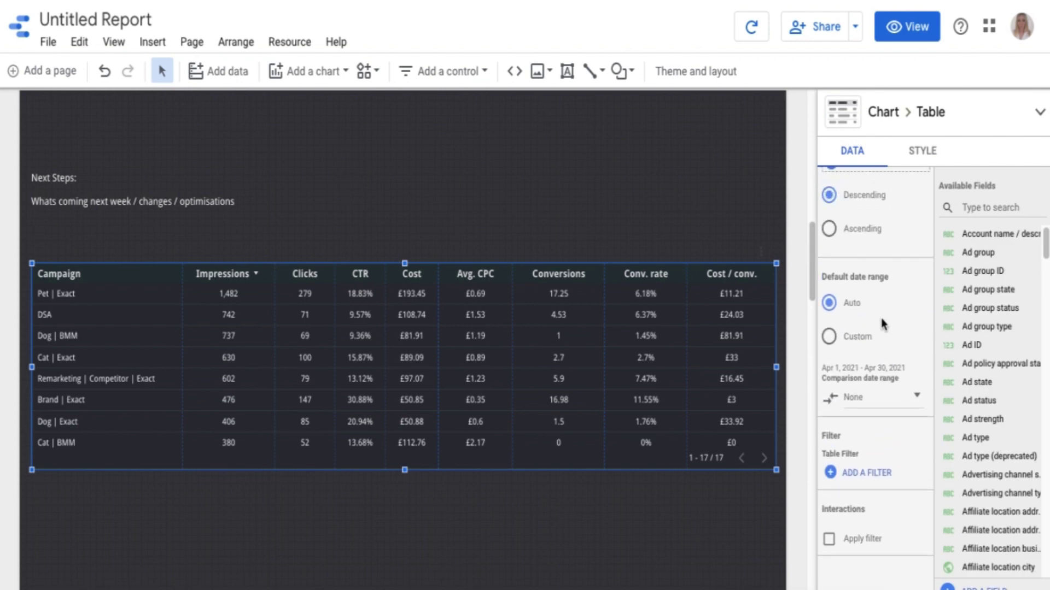
scroll(882, 323, "up", 3)
scroll(881, 322, "down", 2)
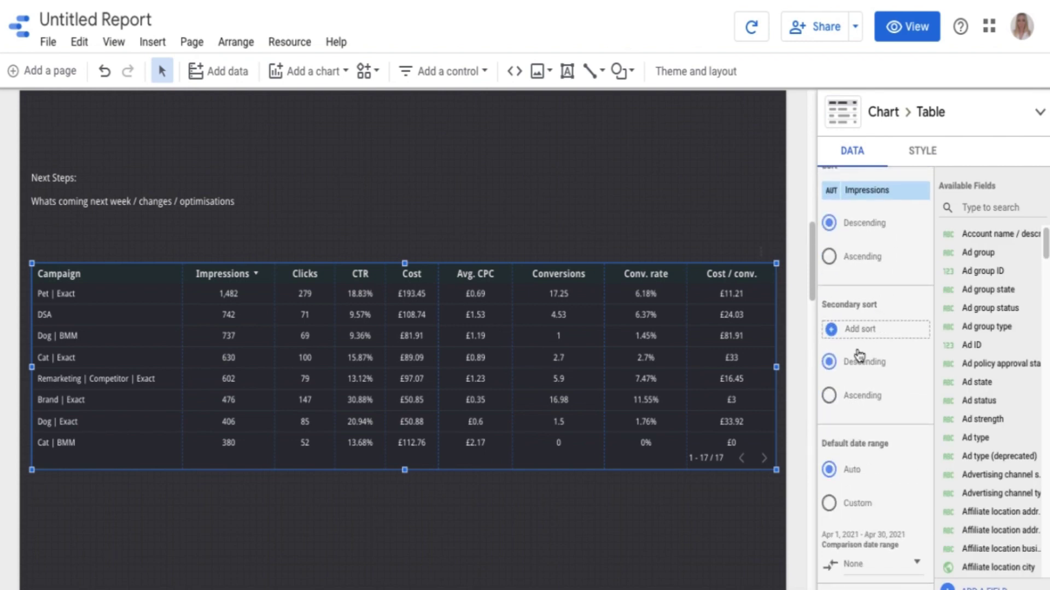
scroll(862, 367, "down", 2)
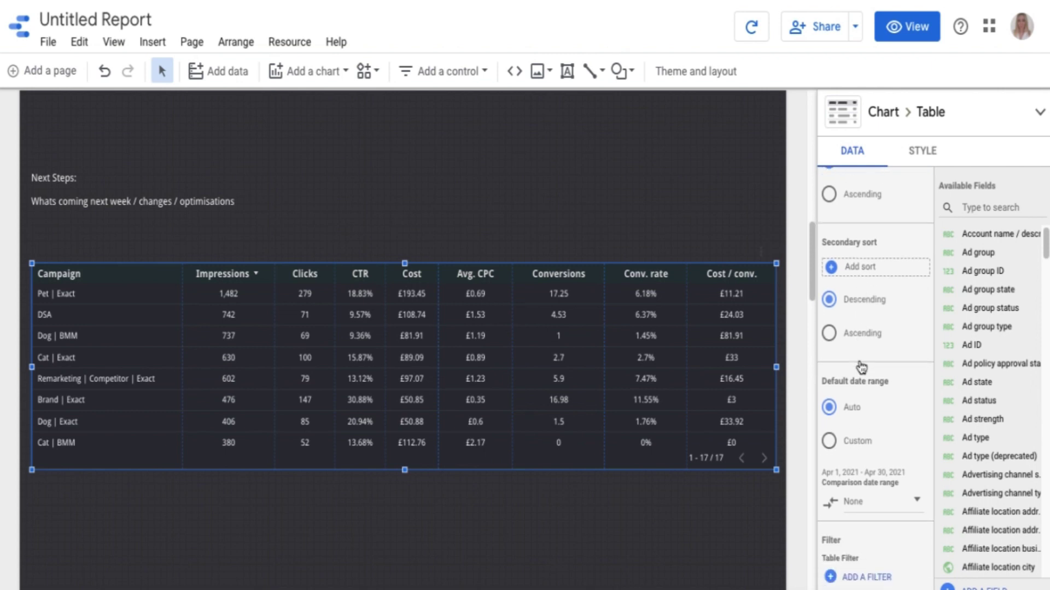
left_click(863, 270)
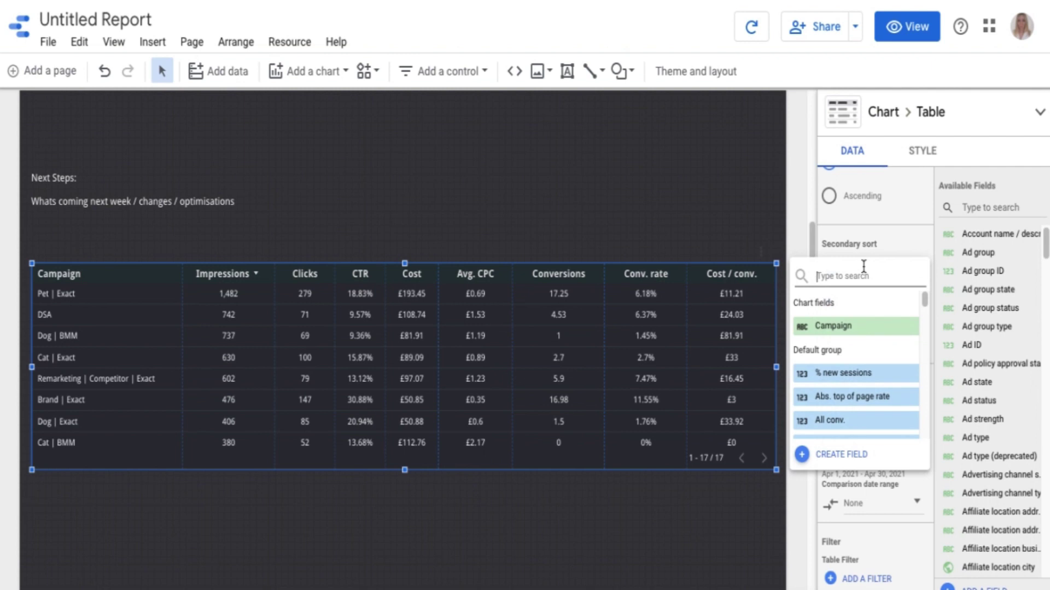
type("click")
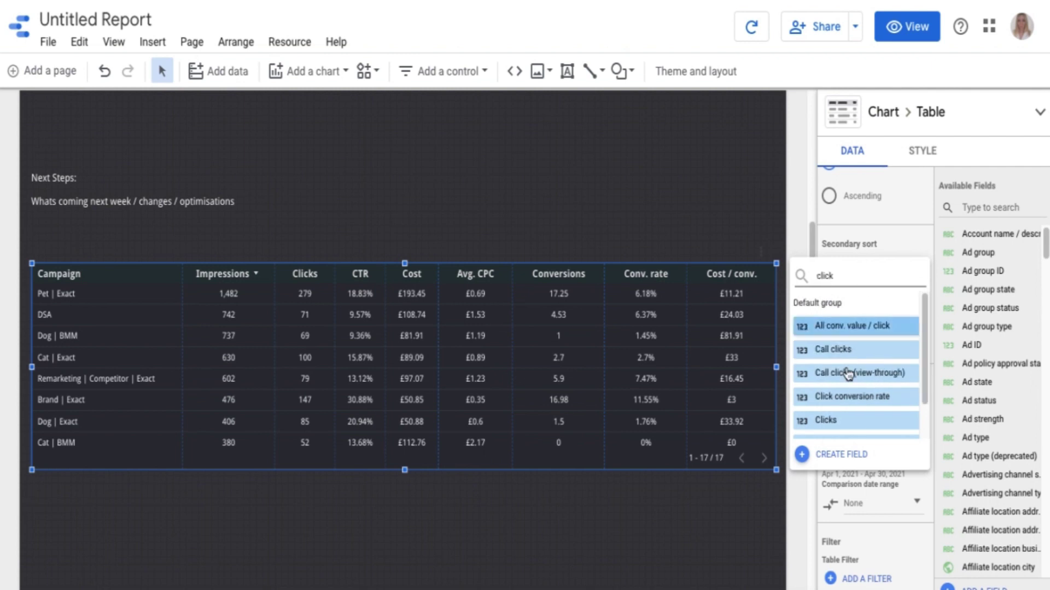
left_click(831, 420)
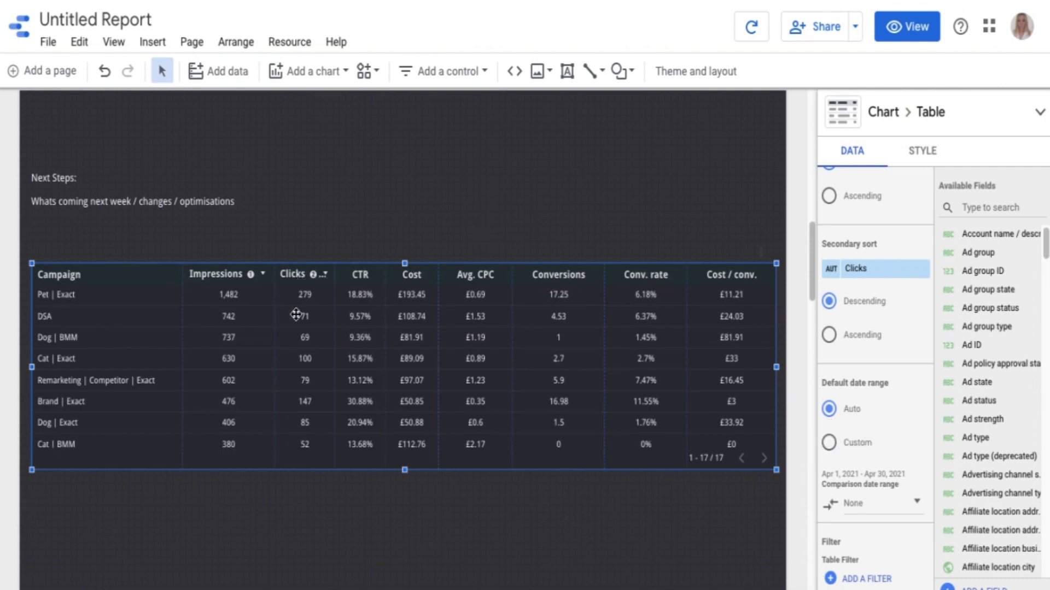
left_click(831, 335)
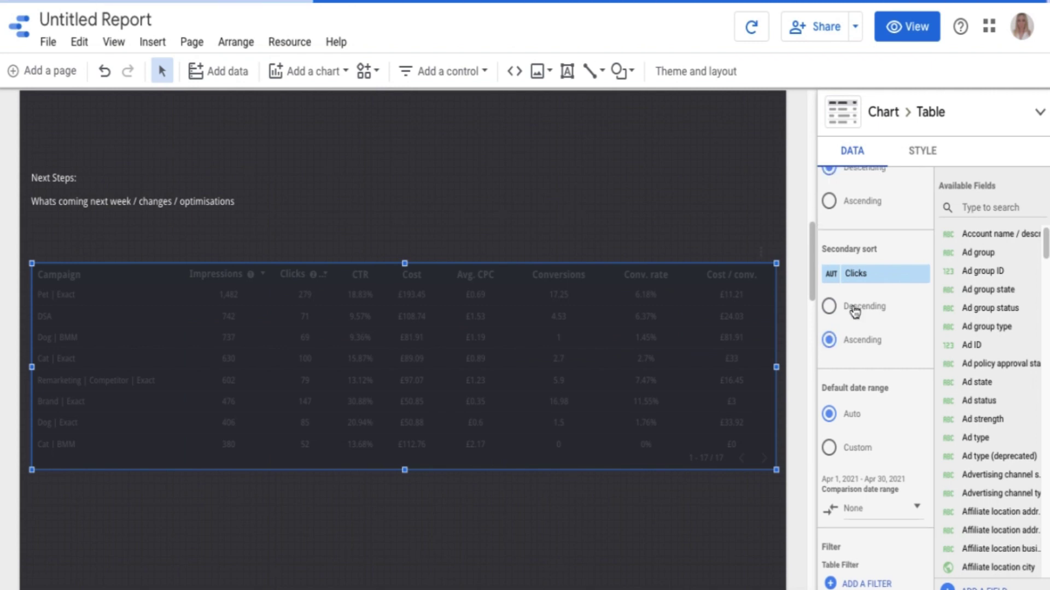
Change the campaign table's primary sort from Impressions to Clicks and remove the secondary sort
scroll(854, 312, "up", 3)
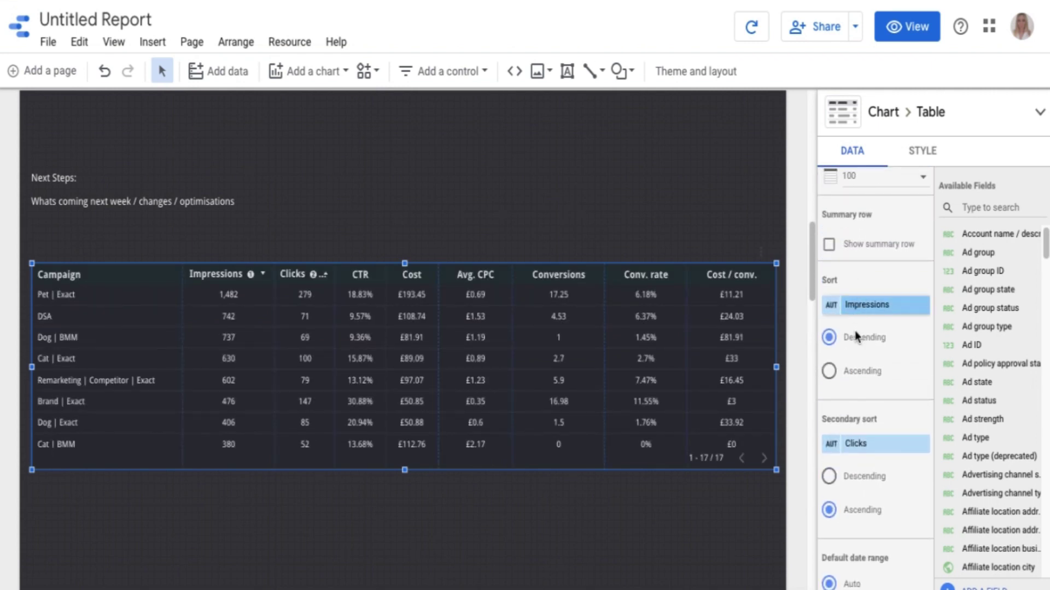
left_click(873, 306)
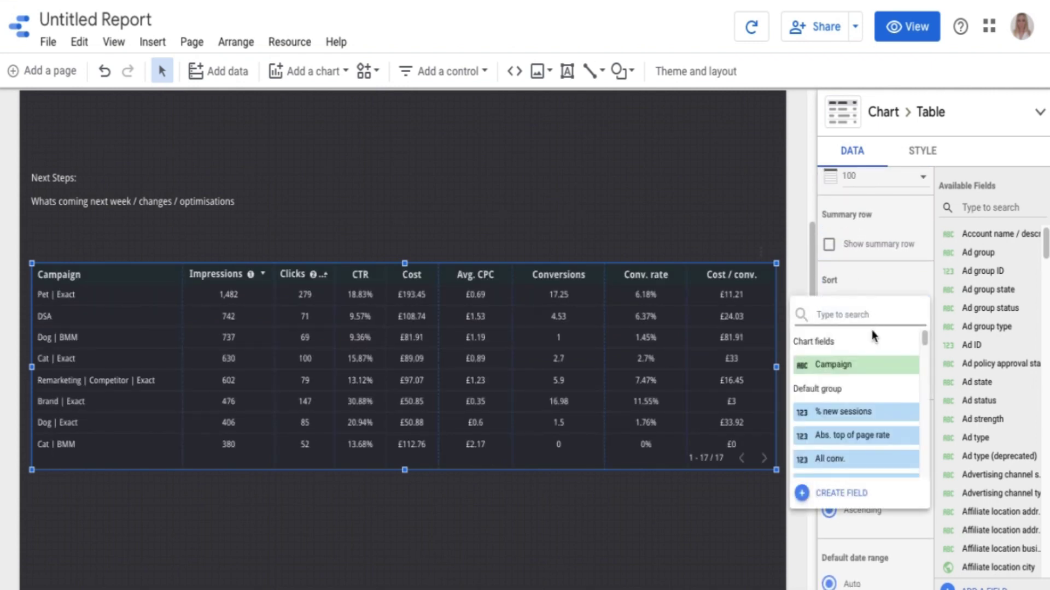
type("click")
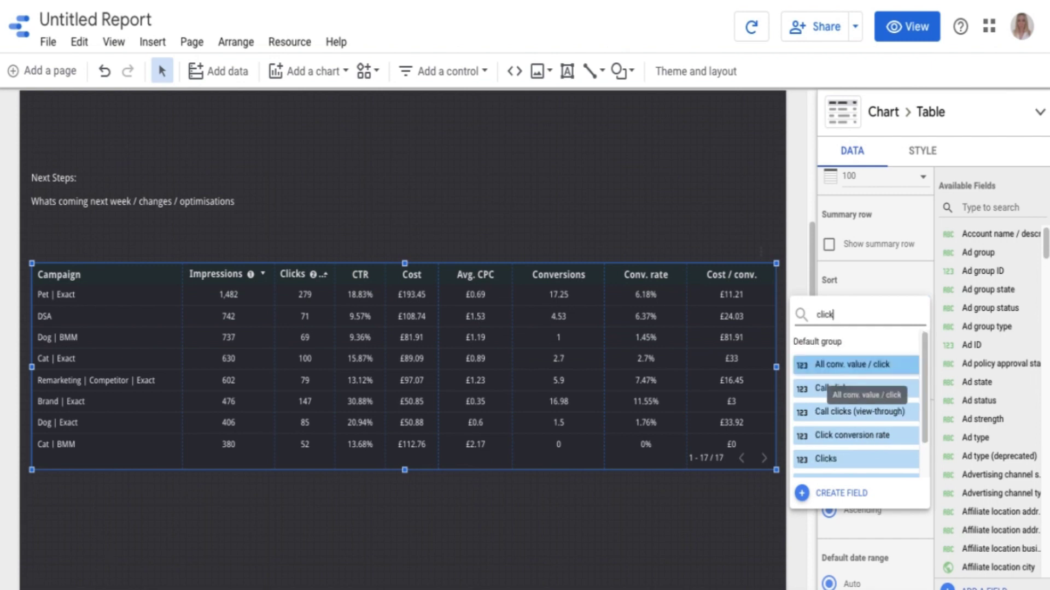
left_click(831, 457)
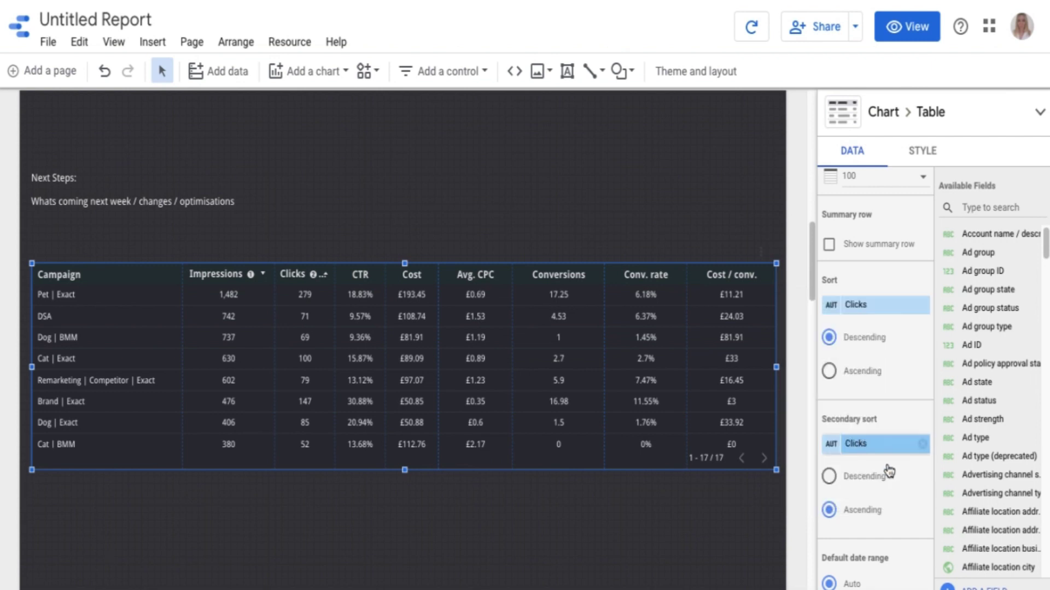
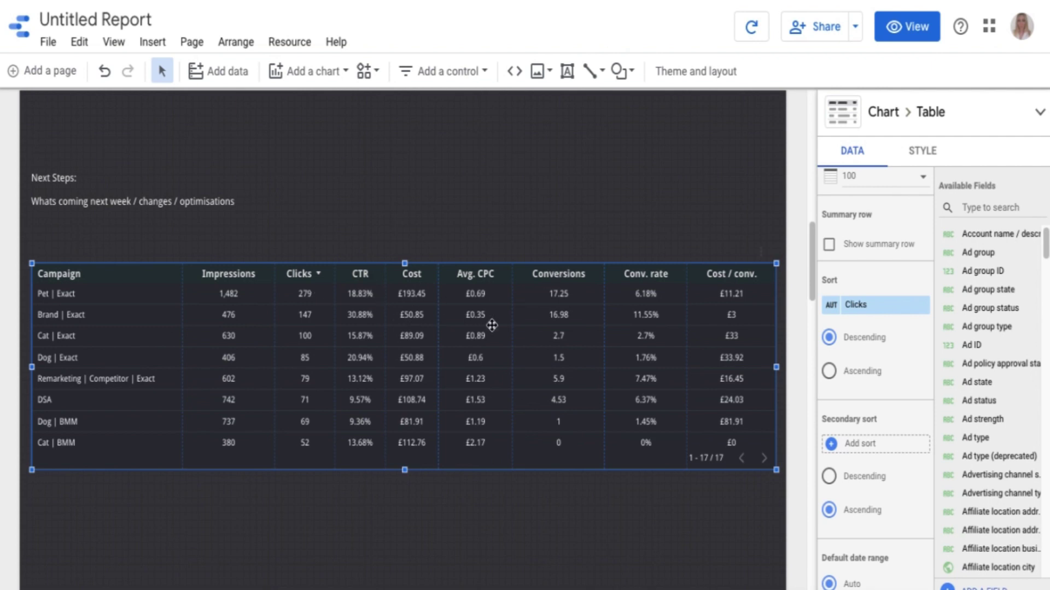
Preview the report, test sorting the campaign table by Avg. CPC, Conversions, Conv. rate and Impressions, and return to editing
left_click(897, 36)
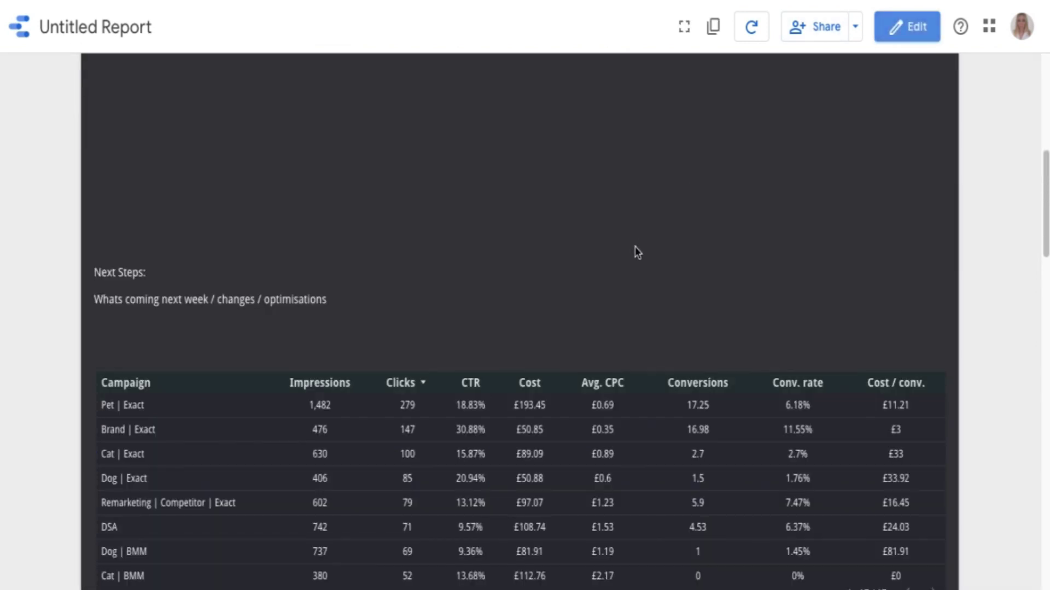
scroll(637, 252, "down", 3)
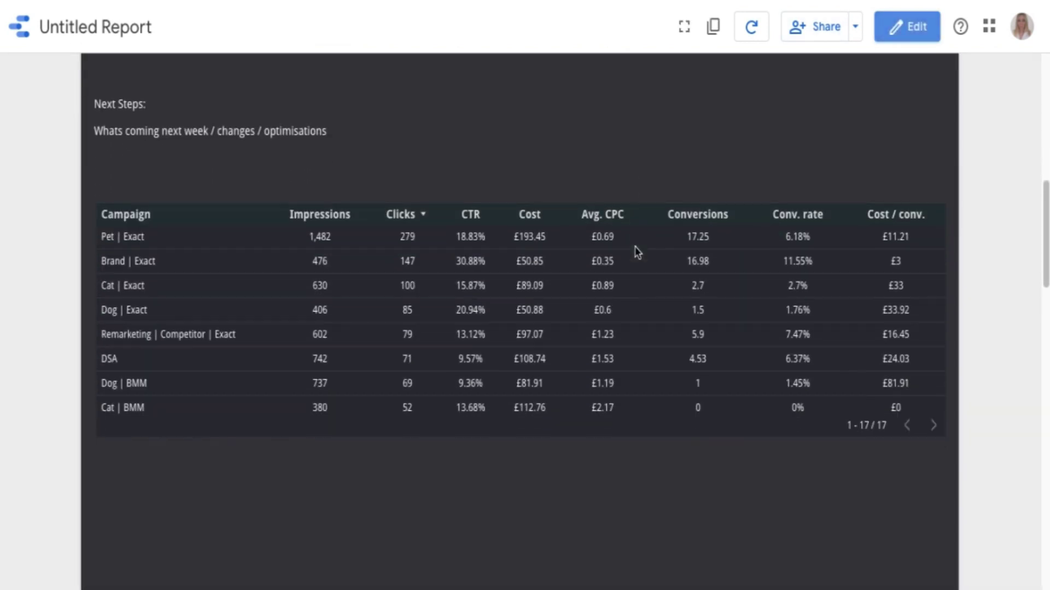
left_click(611, 216)
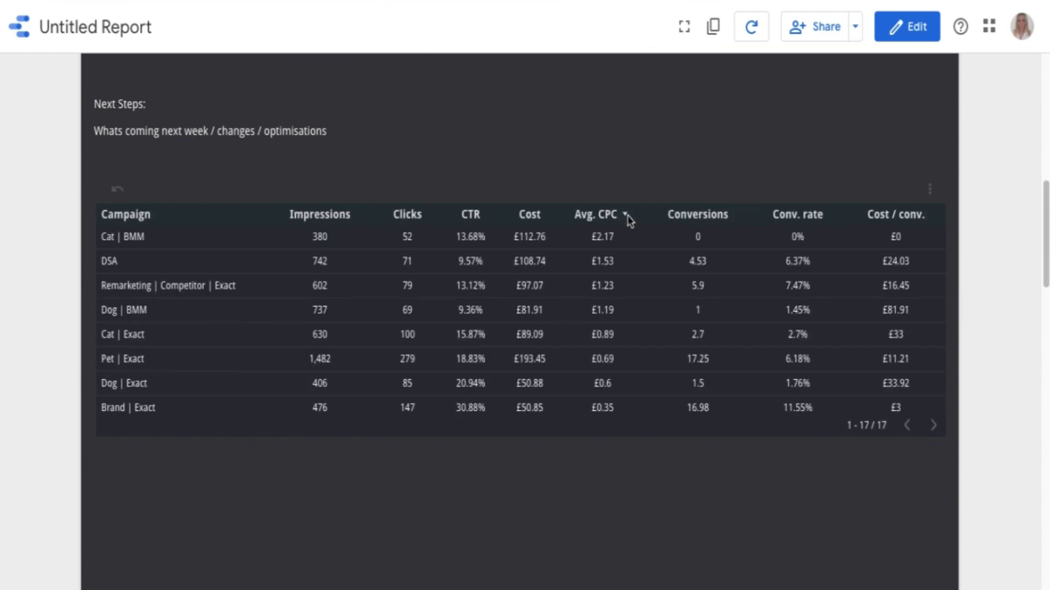
left_click(704, 213)
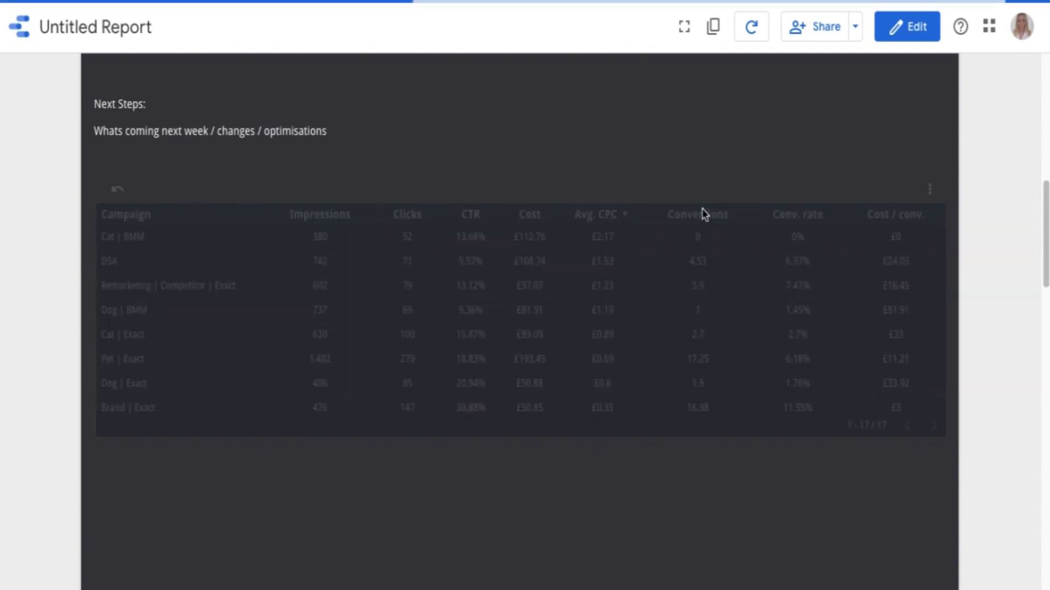
left_click(785, 219)
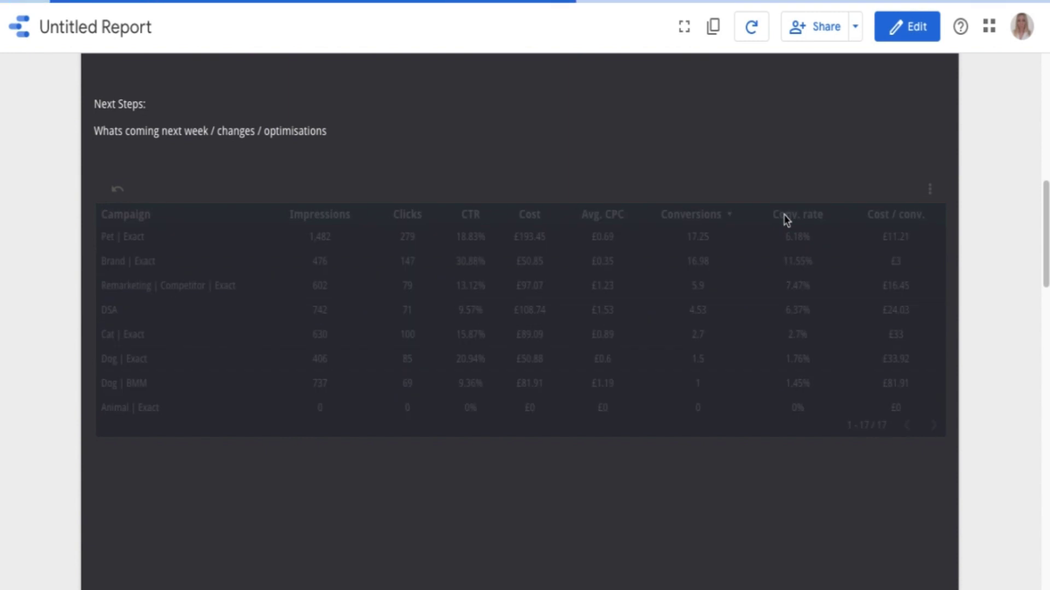
left_click(326, 218)
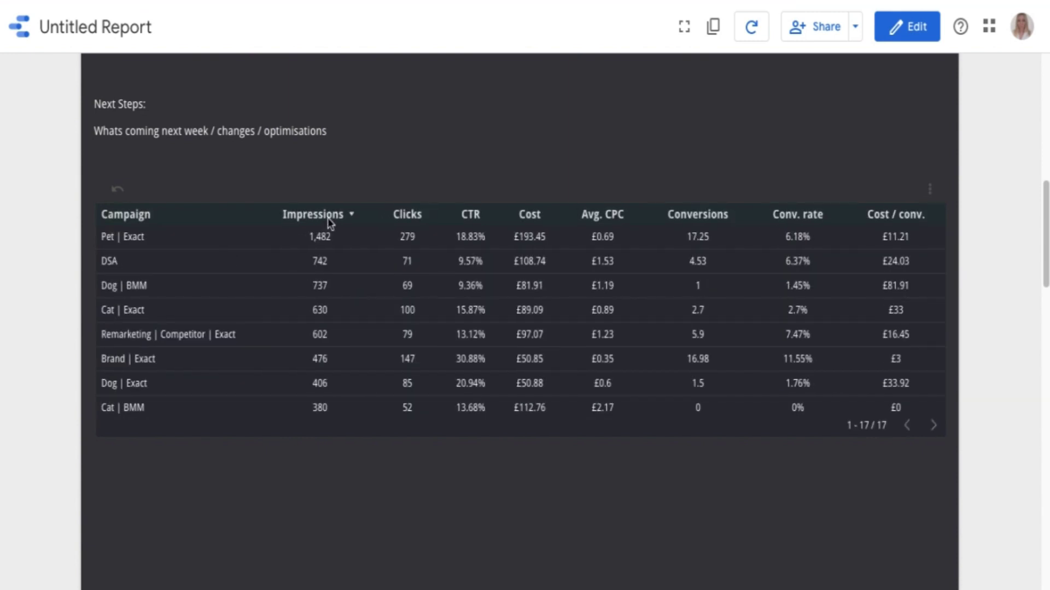
left_click(906, 27)
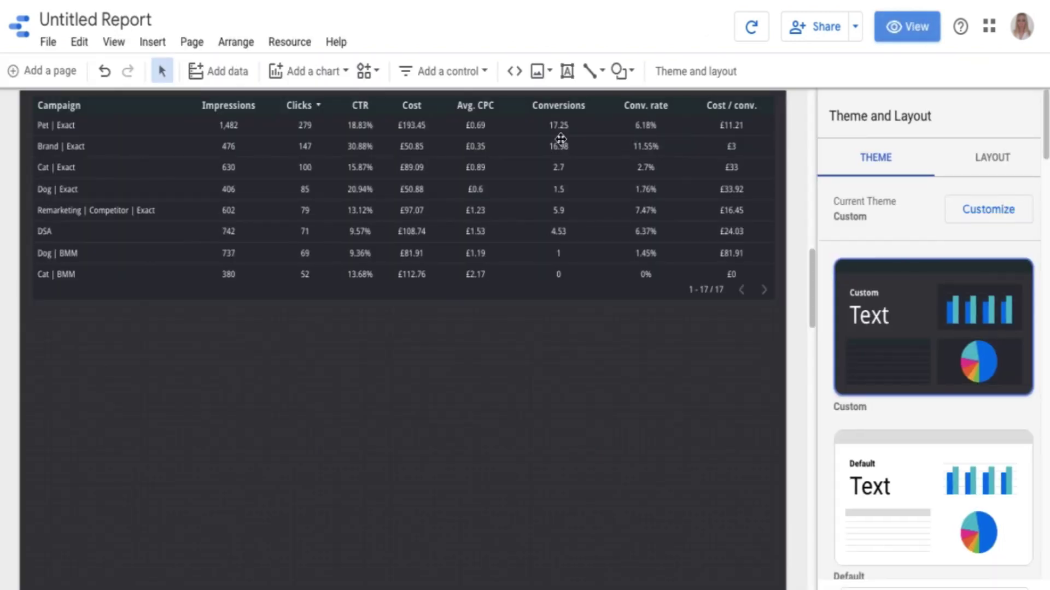
Duplicate the Overview section header, including both its white bar and its text box
scroll(362, 204, "up", 2)
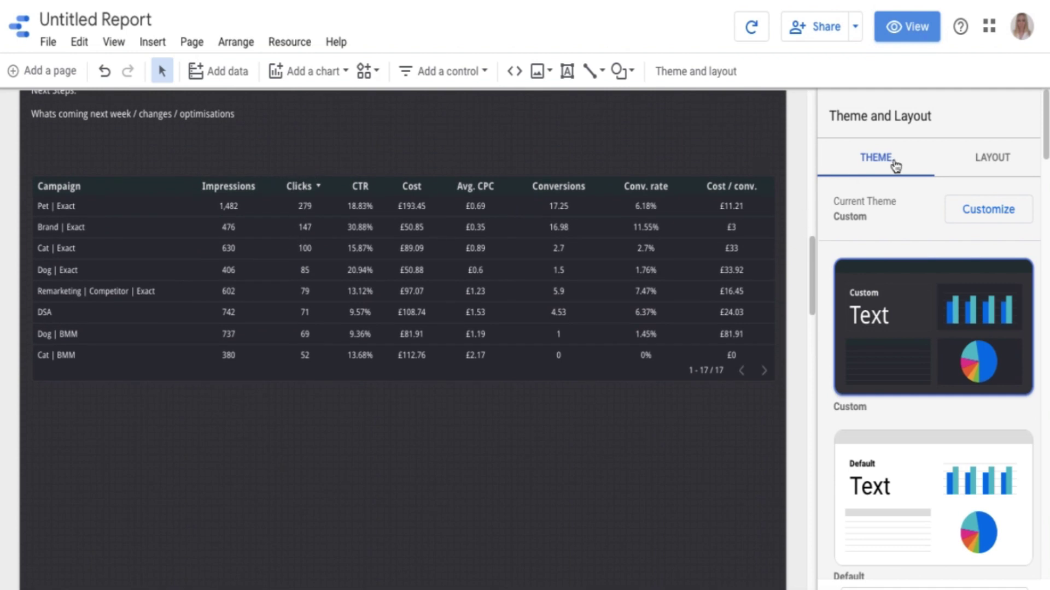
left_click(645, 186)
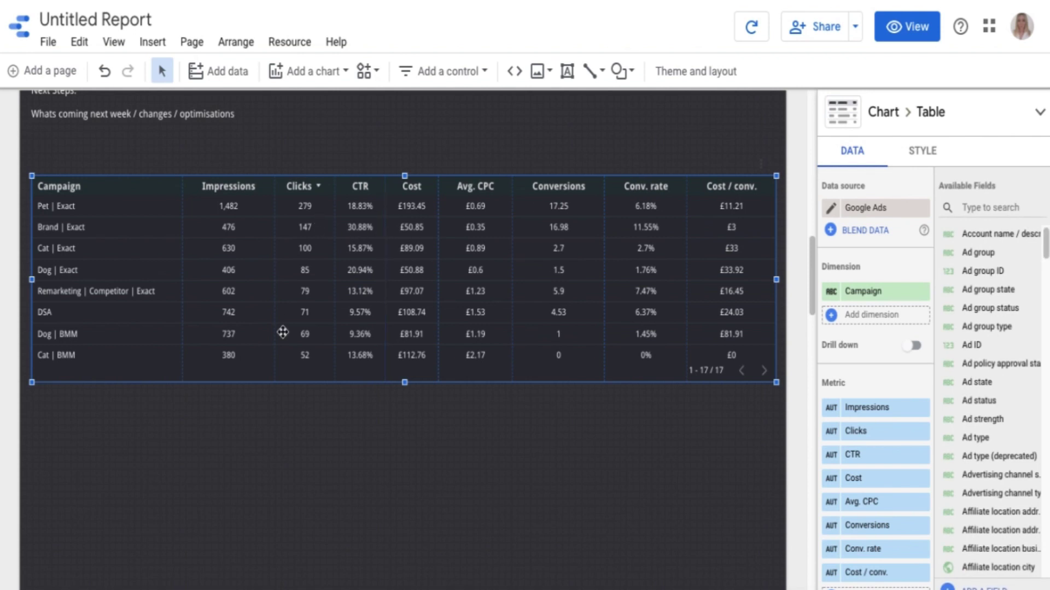
scroll(282, 331, "up", 3)
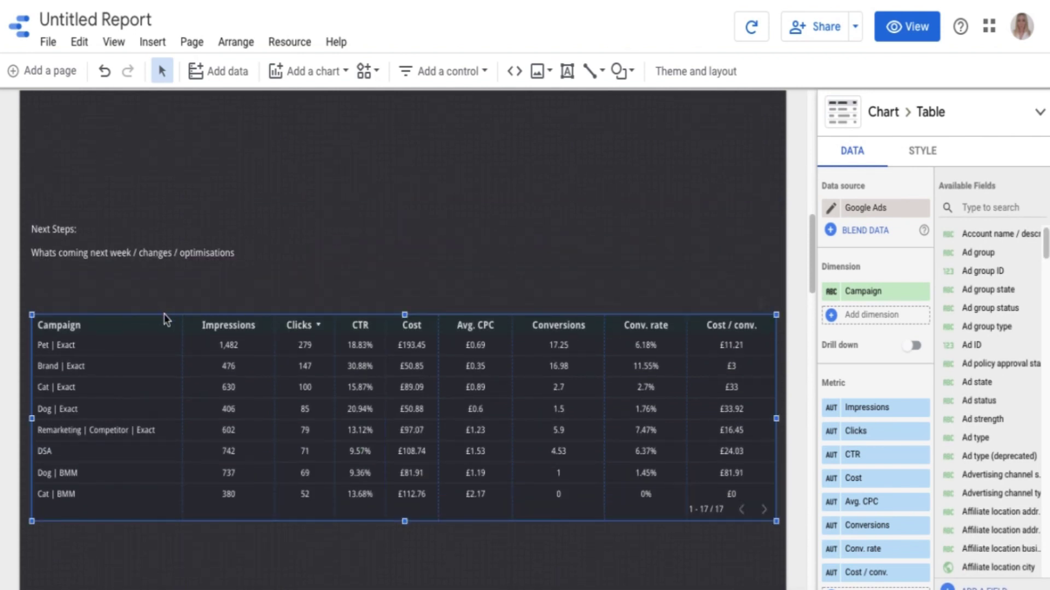
scroll(166, 319, "up", 5)
scroll(165, 315, "up", 8)
left_click(154, 176)
left_click(315, 174)
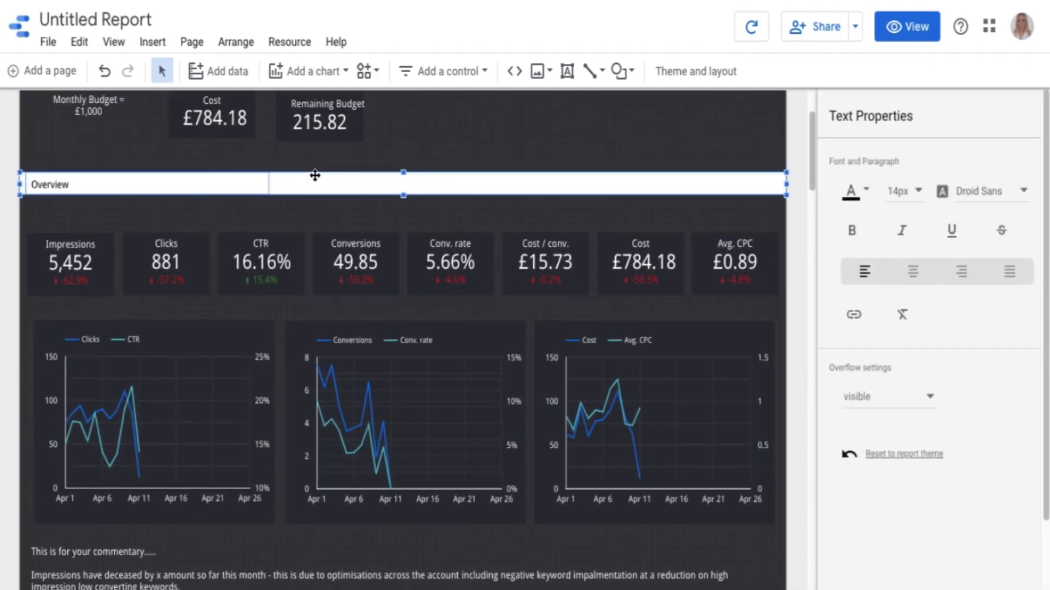
key("ctrl+d")
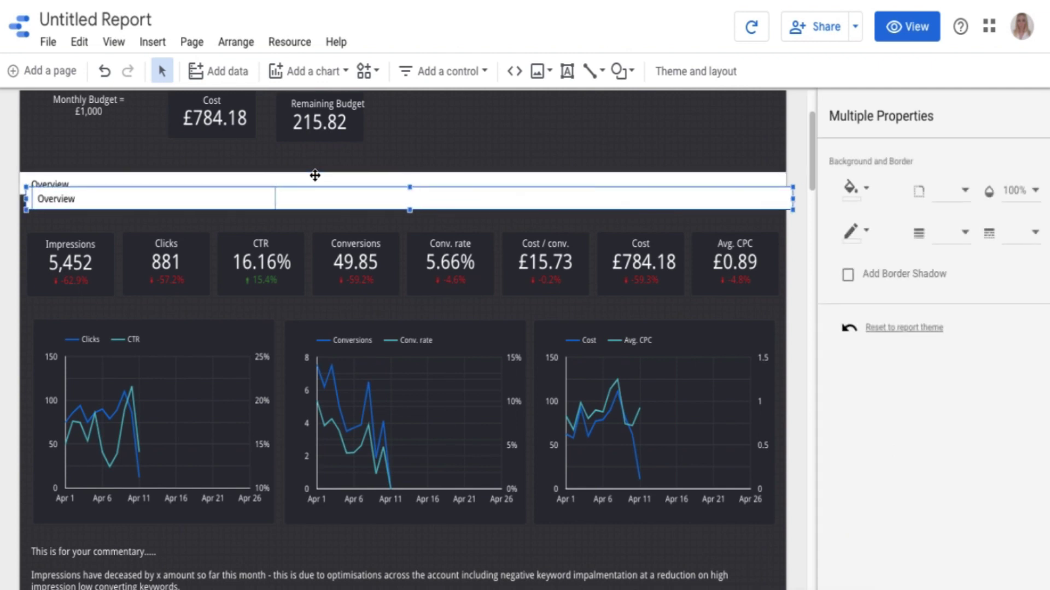
Move the duplicated Overview header down to just above the campaign table, aligned horizontally with the original header
key("Left")
key("Down")
key("Down")
key("Down")
key("Down")
key("Down")
key("Down")
key("Down")
key("Down")
key("Down")
key("Down")
key("Down")
key("Down")
key("Down")
key("Down")
key("Down")
key("Down")
key("Down")
key("Down")
key("Down")
key("Down")
key("Down")
key("Down")
key("Down")
key("Down")
key("Down")
key("Down")
key("Down")
key("Down")
key("Down")
key("Down")
key("Down")
key("Down")
key("Down")
key("Down")
key("Down")
key("Down")
key("Down")
key("Down")
key("Down")
key("Down")
key("Down")
key("Down")
key("Down")
key("Down")
key("Down")
key("Down")
key("Down")
key("Down")
key("Down")
key("Down")
key("Down")
key("Down")
key("Down")
key("Down")
key("Down")
key("Down")
key("Down")
key("Down")
key("Down")
key("Down")
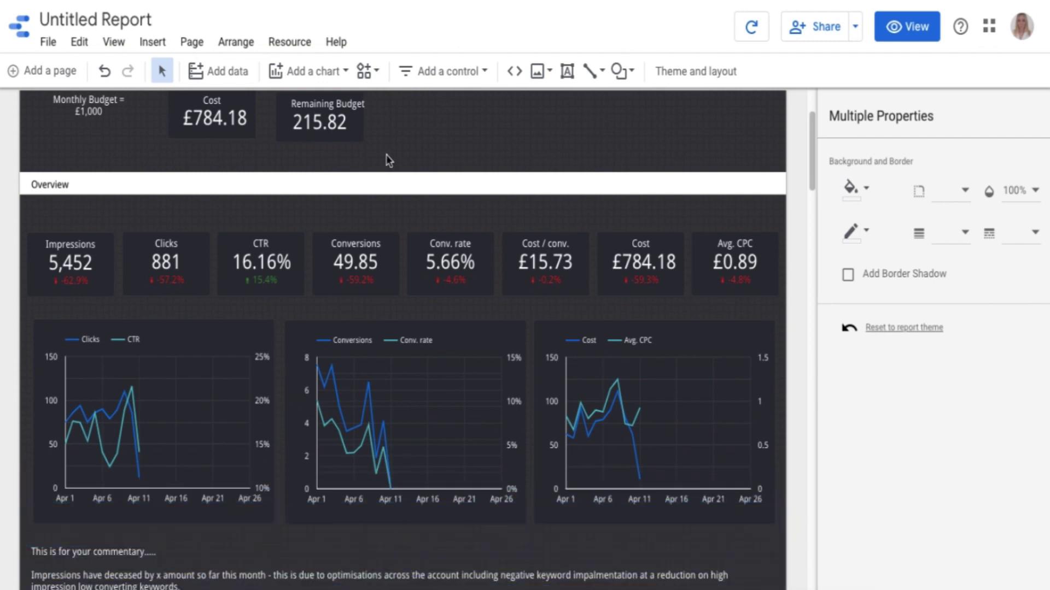
scroll(387, 159, "down", 5)
key("Down")
key("Down")
key("Down")
key("Down")
key("Down")
key("Down")
key("Down")
key("Down")
key("Down")
key("Down")
key("Down")
key("Down")
key("Down")
key("Down")
key("Down")
key("Down")
key("Down")
key("Down")
key("Down")
key("Down")
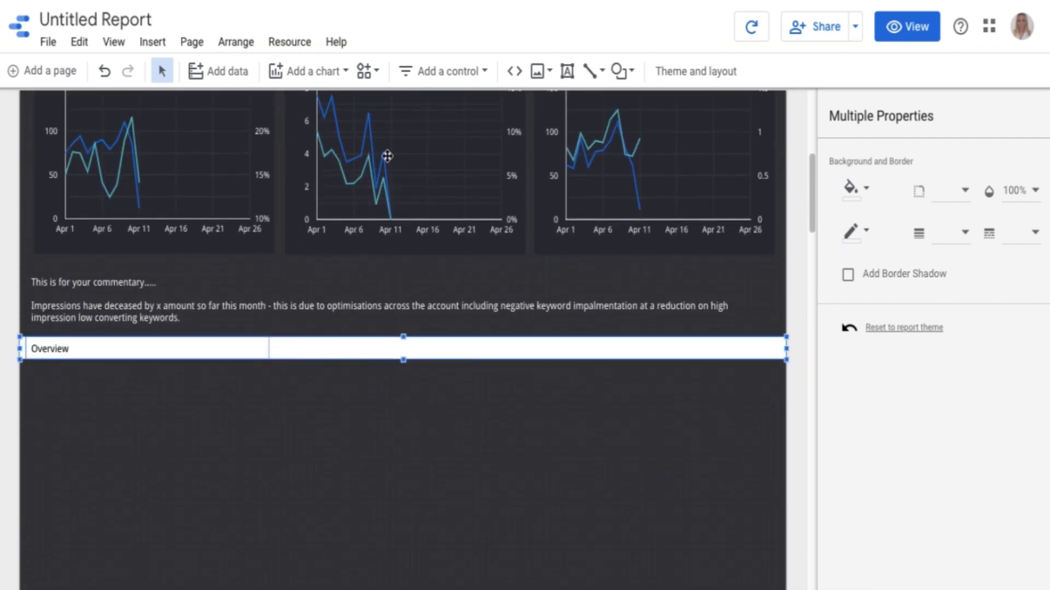
key("Down")
key("Down")
key("Down")
key("Down")
key("Down")
key("Down")
key("Down")
key("Down")
key("Down")
key("Down")
key("Down")
key("Down")
key("Down")
key("Down")
key("Down")
key("Down")
key("Down")
key("Down")
key("Down")
key("Down")
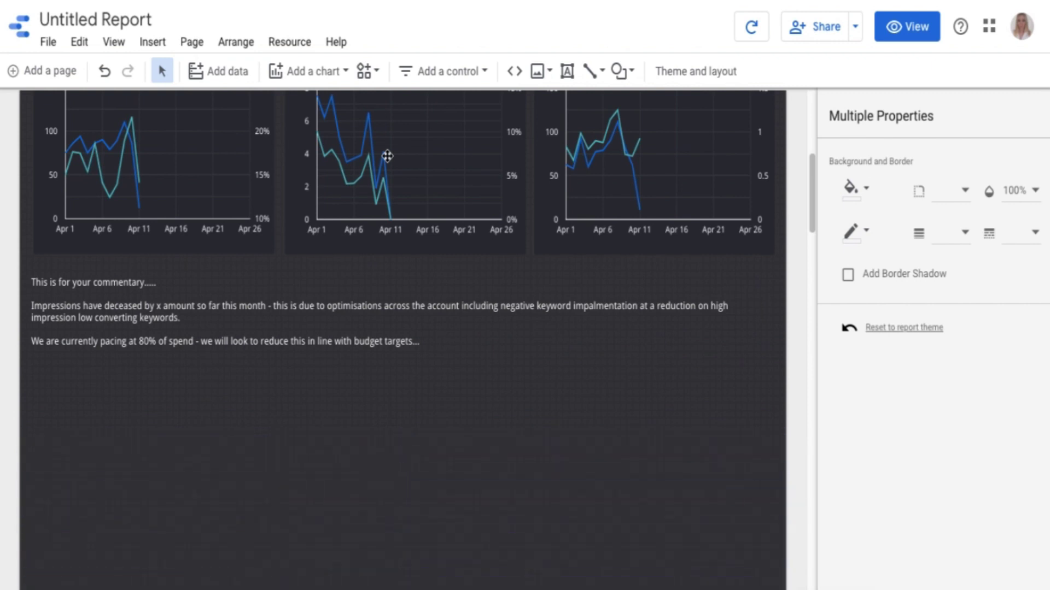
scroll(304, 240, "down", 8)
key("Down")
key("Down")
key("Down")
key("Down")
key("Down")
key("Down")
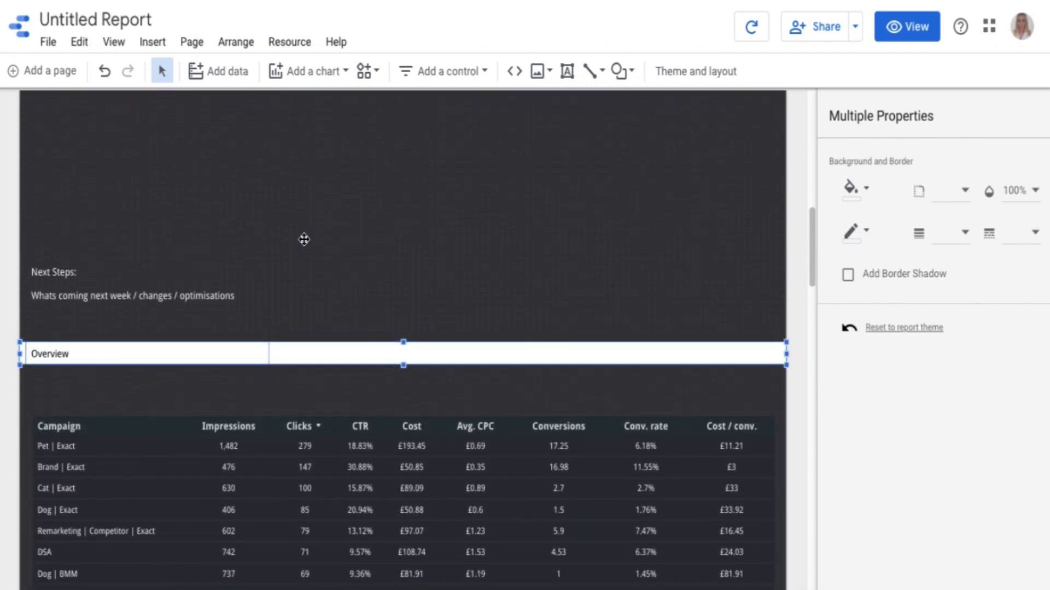
key("Down")
key("Down")
key("Down")
Retitle the copied header above the campaign table as "Campaign Performance by Clicks"
left_click(85, 392)
double_click(63, 390)
type("Campaign Performance by Clicks")
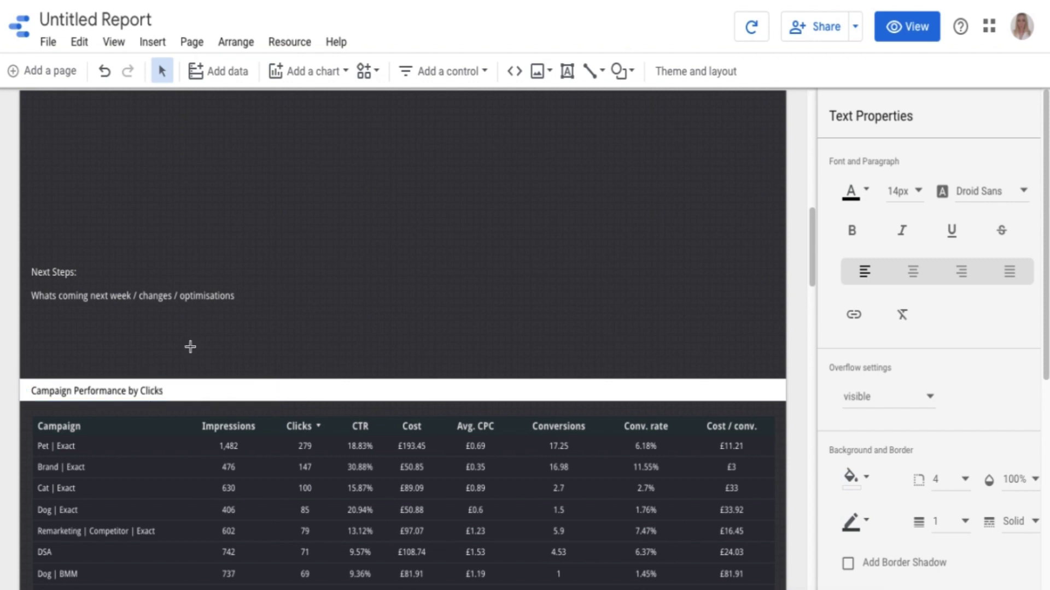
left_click(265, 350)
Duplicate the "Campaign Performance by Clicks" header together with its table and place the copy directly below the original table
scroll(265, 350, "down", 4)
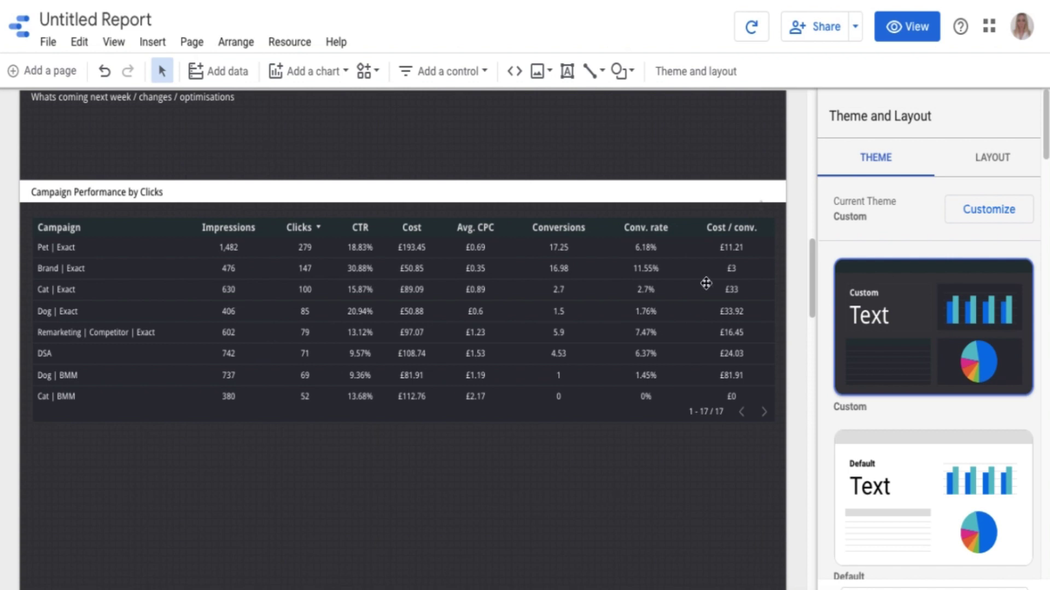
left_click(225, 190)
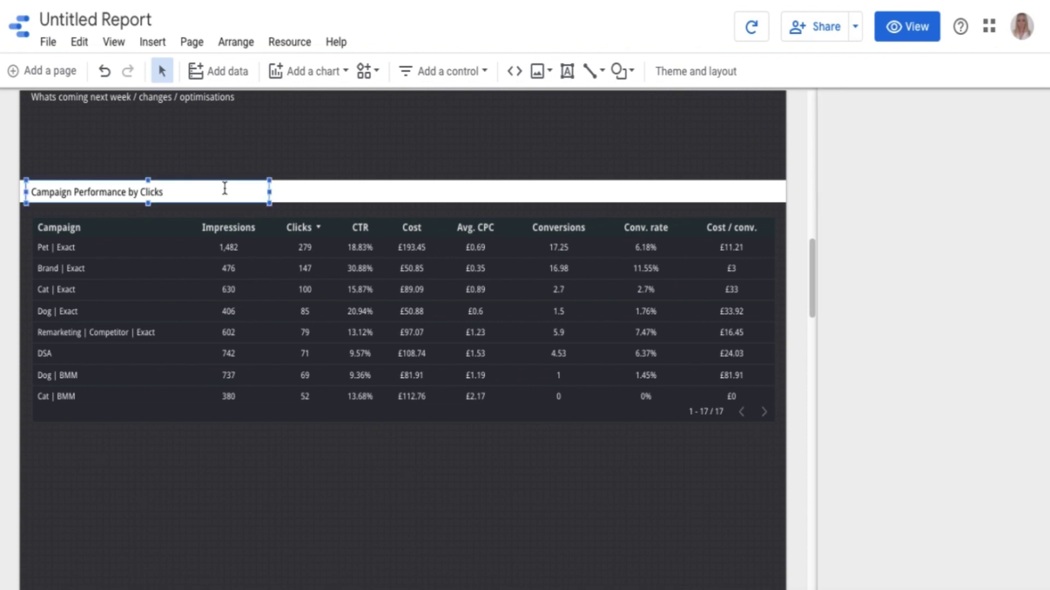
left_click(285, 257, "shift")
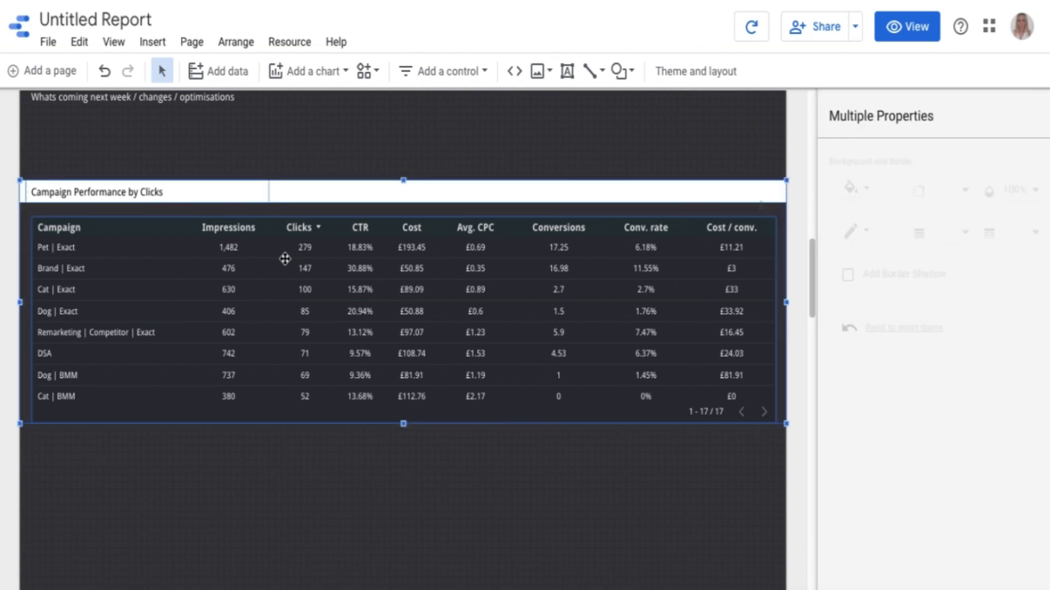
left_click_drag(285, 256, 285, 258)
key("shift+Down")
key("shift+Down")
key("shift+Down")
key("shift+Down")
key("shift+Down")
key("shift+Down")
key("shift+Down")
key("shift+Down")
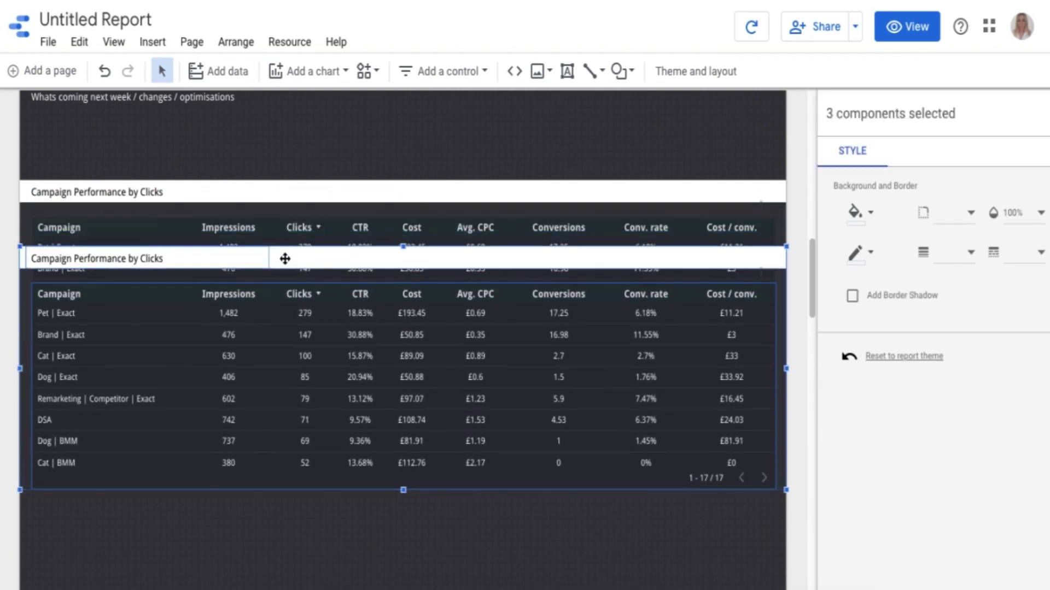
key("shift+Down")
key("shift+Down")
key("shift+Down")
key("shift+Down")
key("shift+Down")
key("shift+Down")
key("shift+Down")
key("shift+Down")
key("shift+Down")
key("shift+Down")
key("shift+Down")
key("shift+Down")
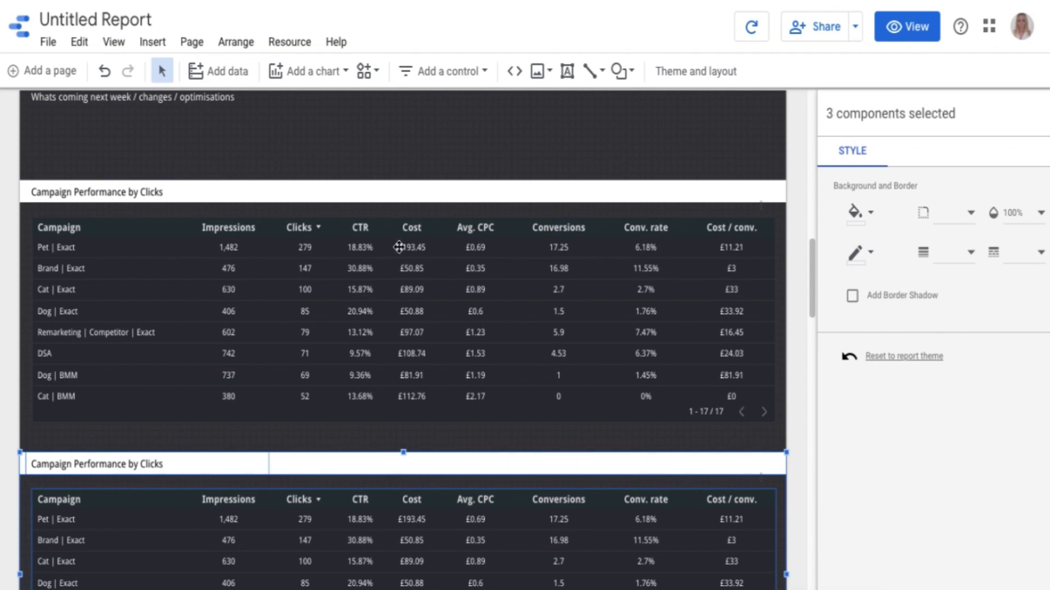
Retitle the duplicated header above the lower campaign table as "Keyword Performance by Clicks"
scroll(399, 246, "down", 4)
left_click(242, 511)
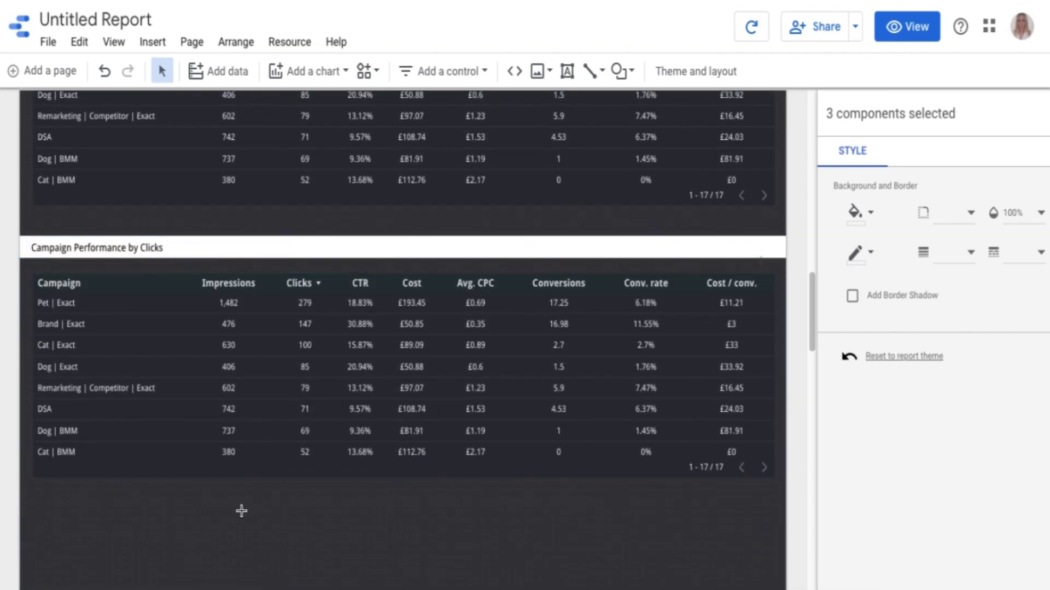
left_click(62, 249)
left_click(77, 248)
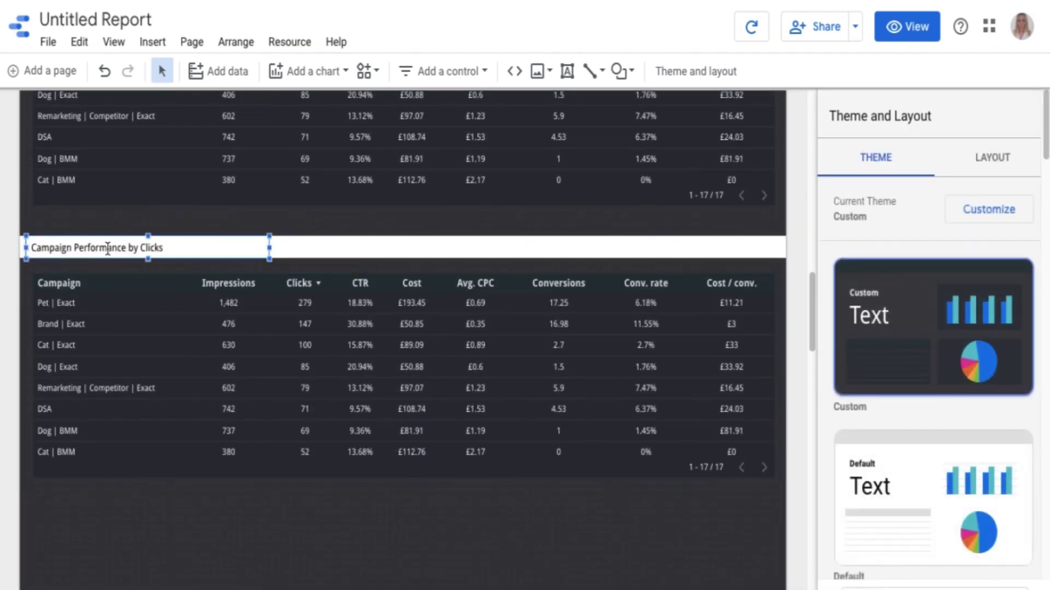
key("Left")
key("BackSpace")
key("BackSpace")
key("BackSpace")
key("BackSpace")
key("BackSpace")
key("BackSpace")
key("BackSpace")
key("BackSpace")
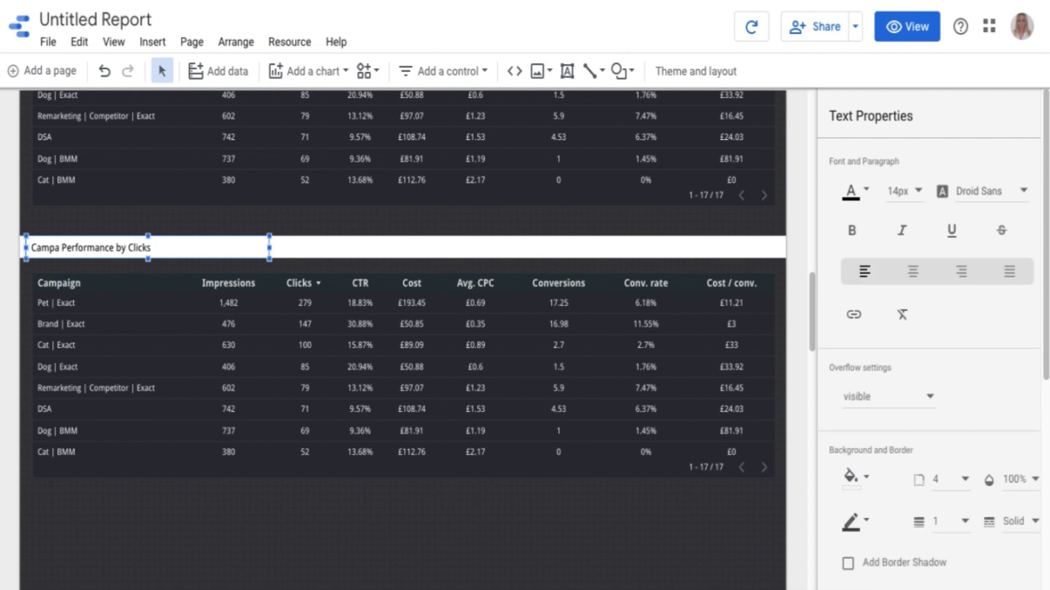
type("Keyw")
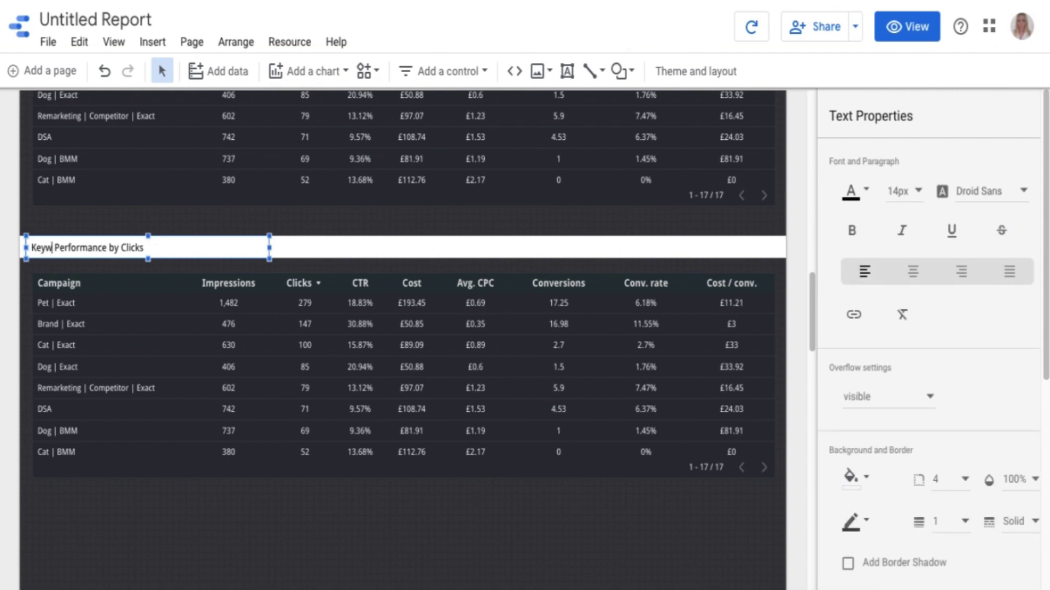
type("ord")
Replace the Campaign dimension of the table under the keyword header with Search keyword
left_click(86, 309)
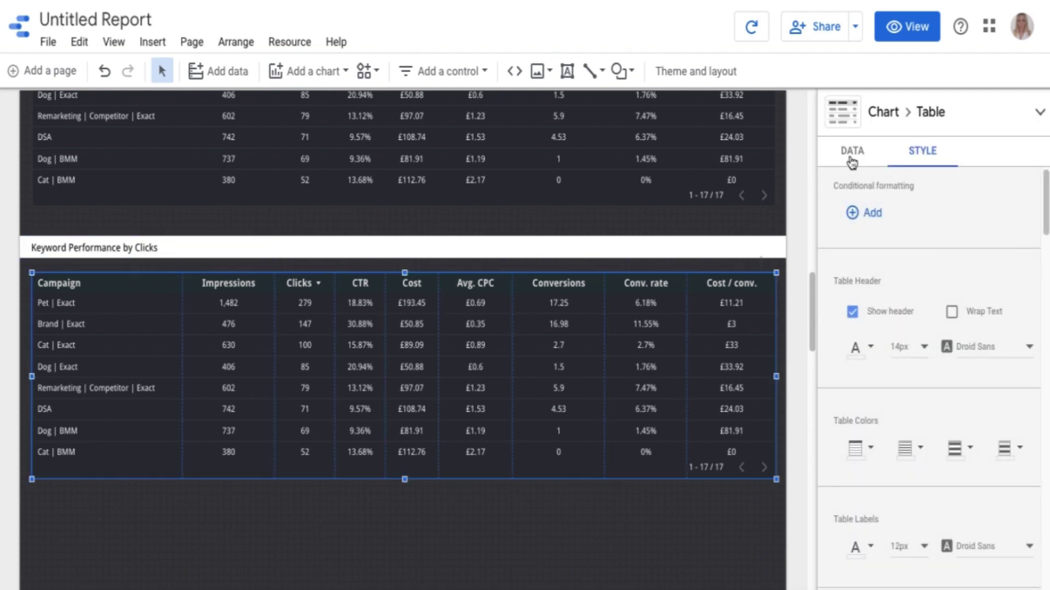
left_click(851, 158)
scroll(866, 246, "down", 1)
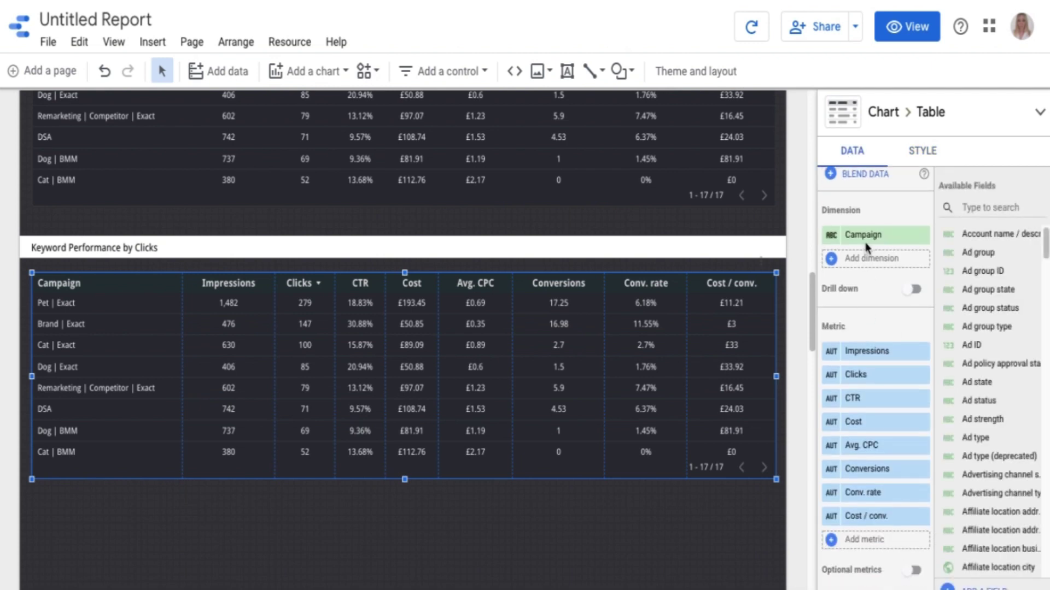
left_click(867, 239)
type("keyw")
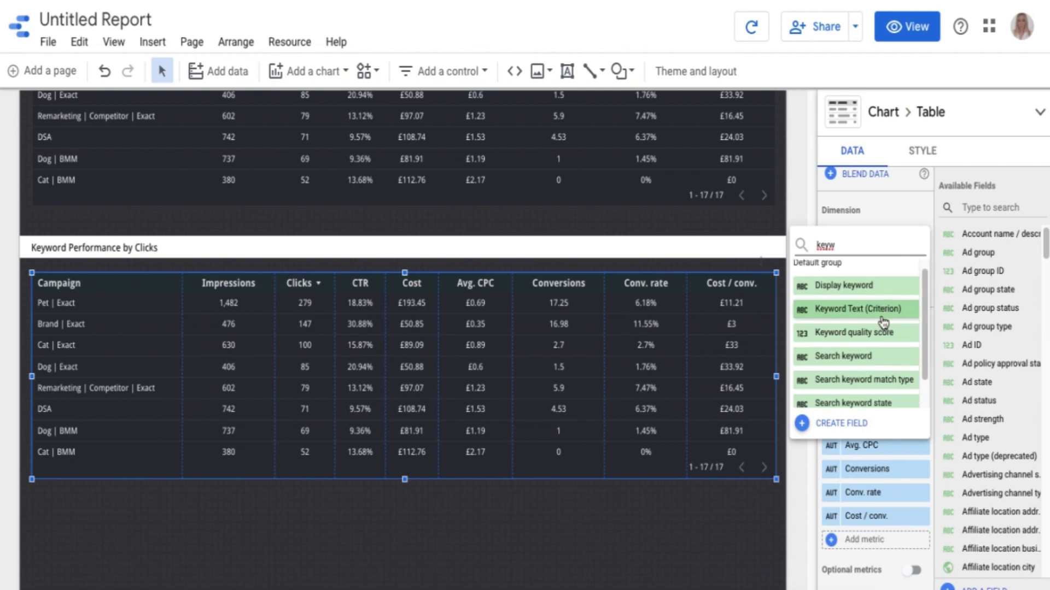
left_click(865, 365)
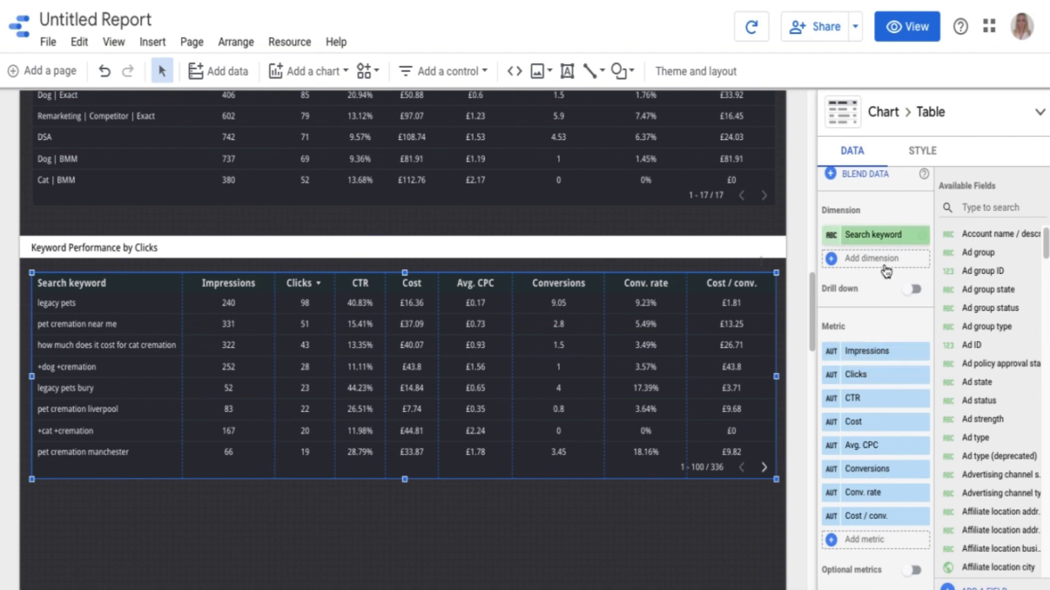
Try extending the keyword table downward to fit more rows, and undo the resize
scroll(886, 269, "up", 1)
scroll(886, 269, "down", 6)
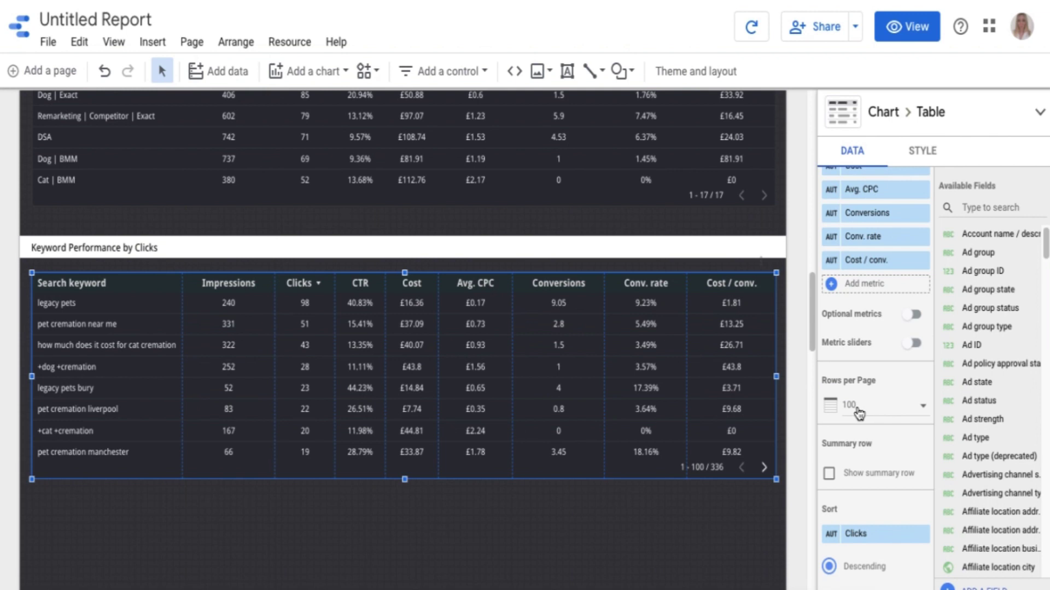
scroll(638, 440, "down", 2)
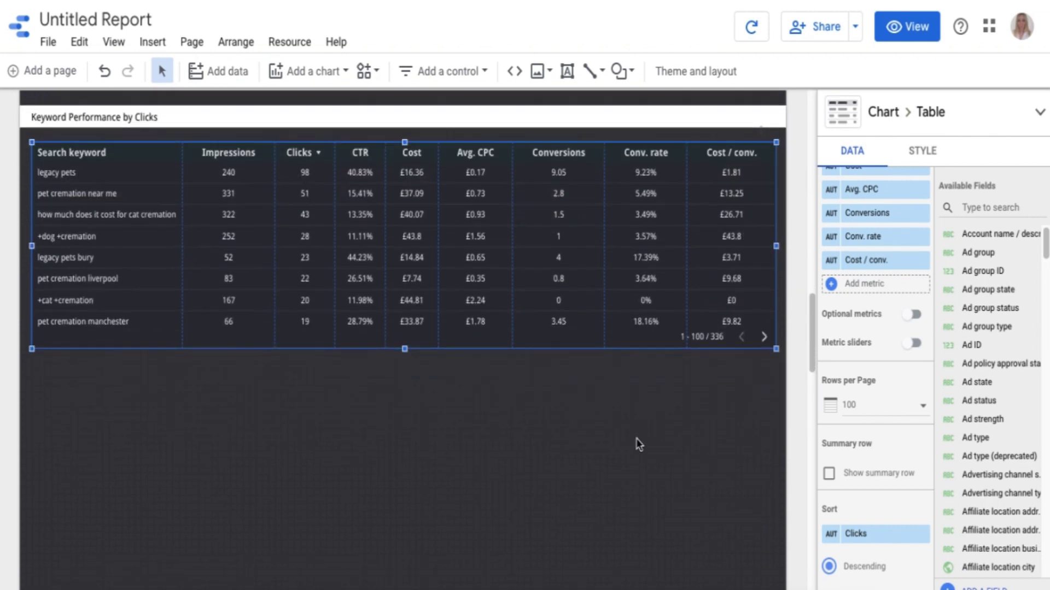
left_click_drag(404, 351, 386, 519)
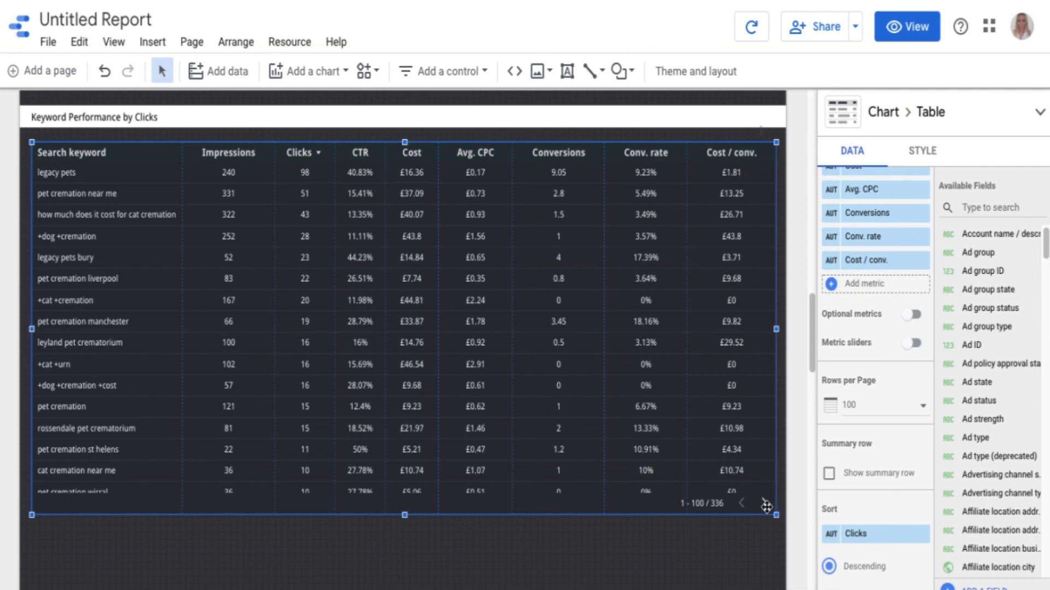
key("ctrl+z")
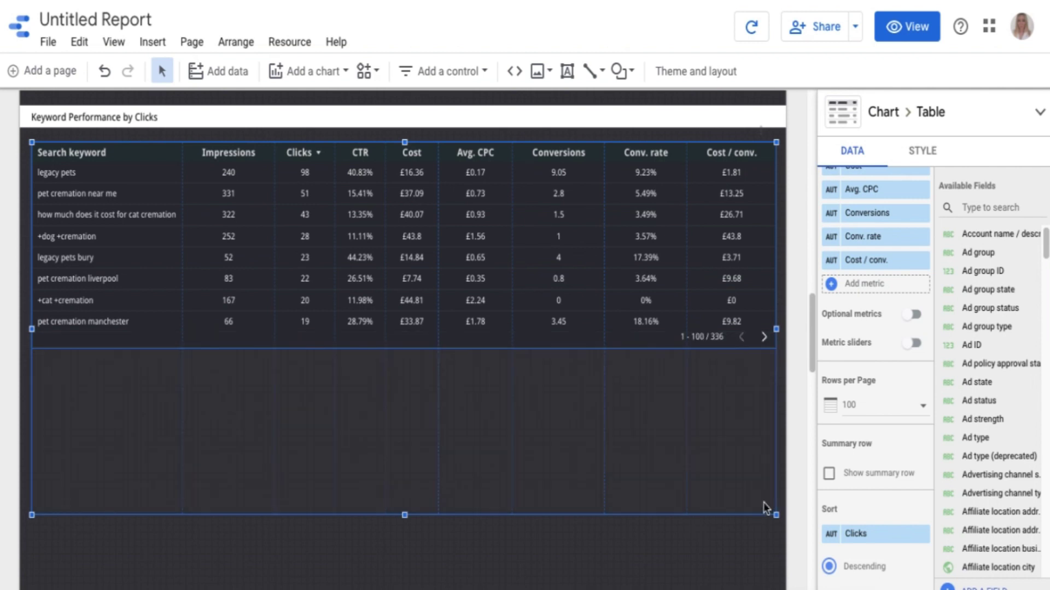
Preview the report, look through the keyword table's rows and its second page, and return to editing
left_click(905, 27)
scroll(631, 328, "down", 3)
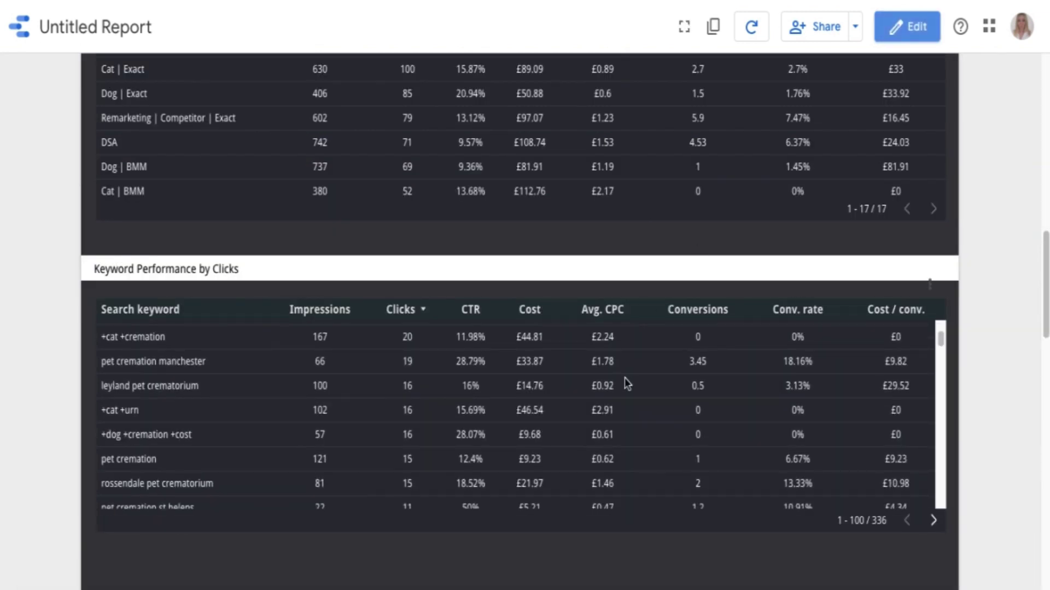
scroll(626, 382, "down", 15)
scroll(615, 442, "down", 8)
scroll(929, 339, "up", 1)
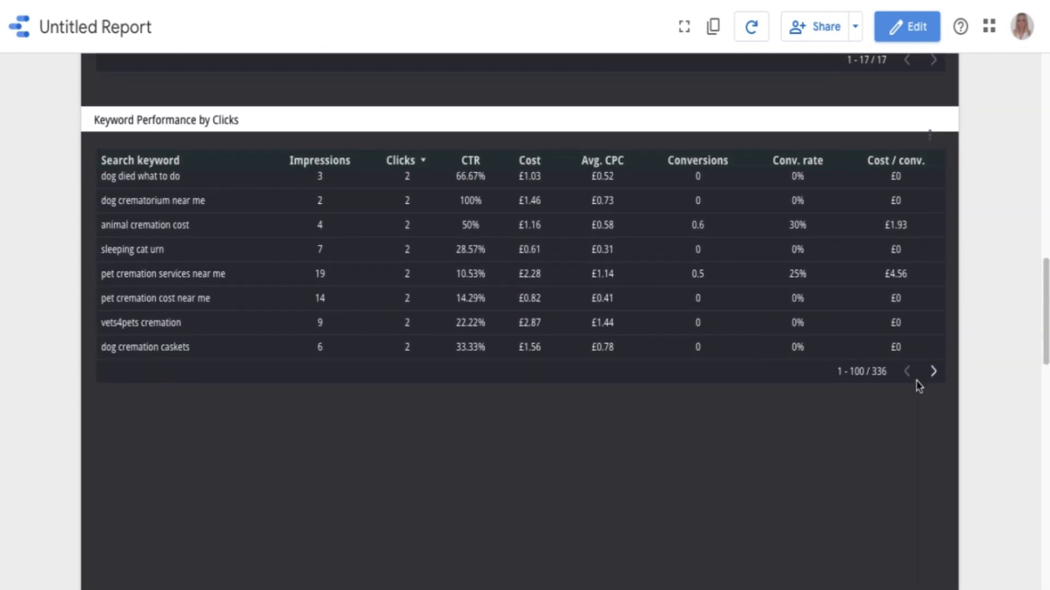
left_click(934, 374)
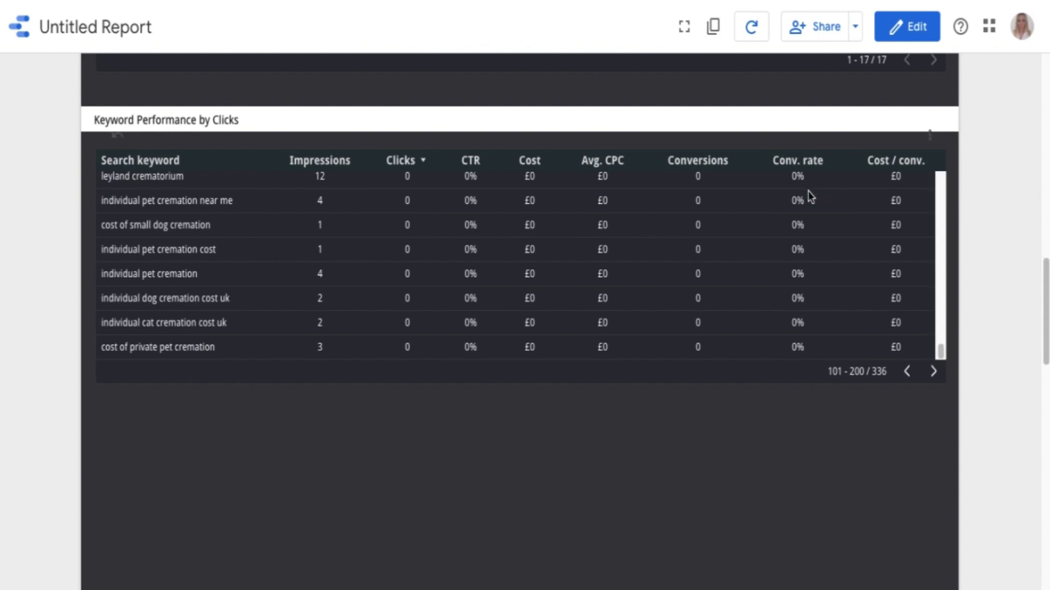
left_click(895, 31)
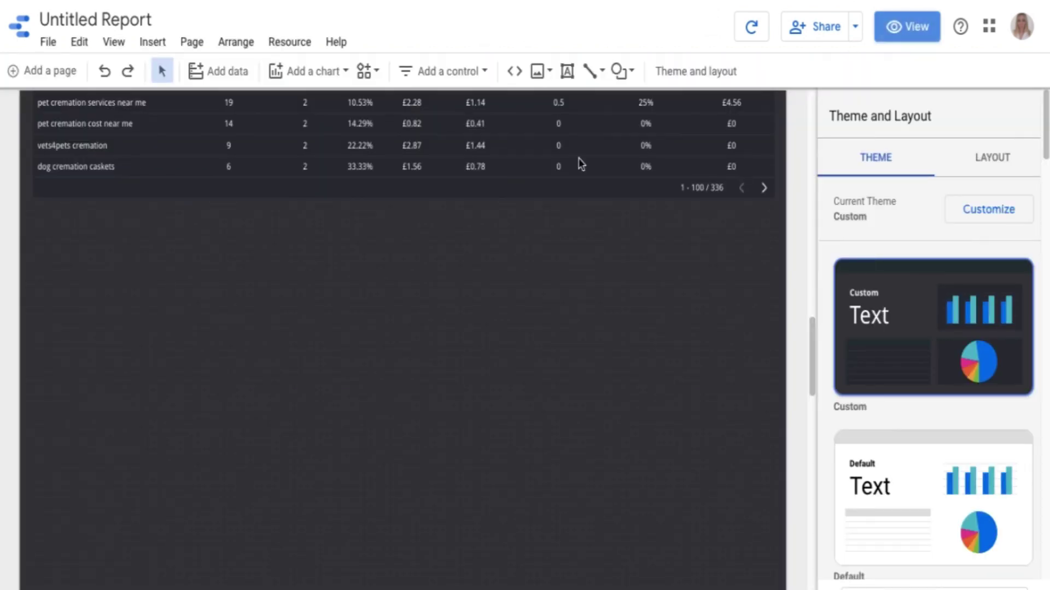
Examine the rows-per-page choices available for the keyword table, leaving the list without picking one
left_click(639, 138)
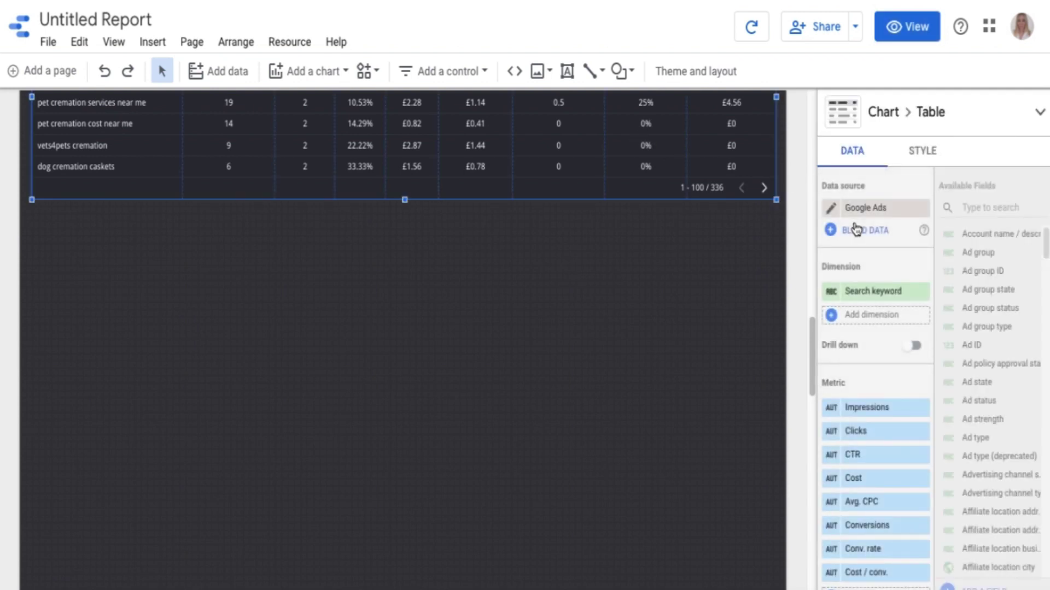
scroll(876, 363, "down", 3)
scroll(870, 382, "down", 2)
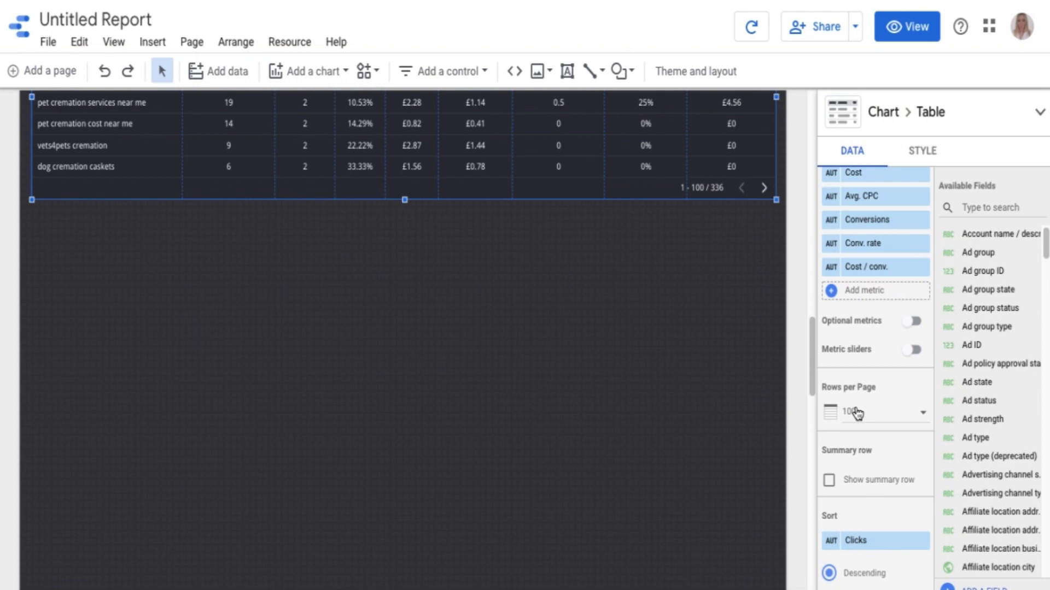
scroll(677, 350, "up", 8)
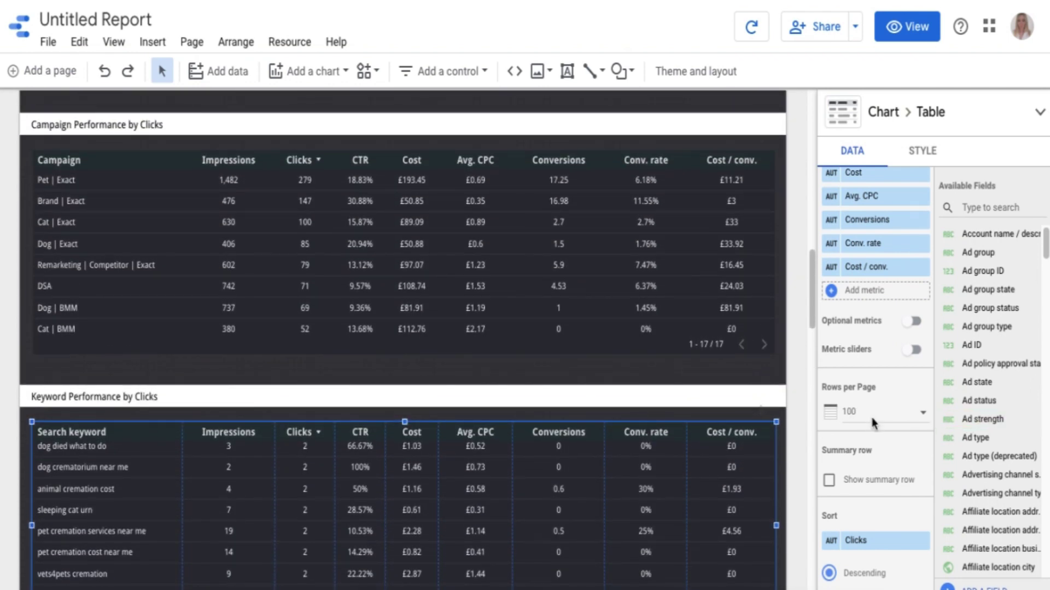
left_click(873, 422)
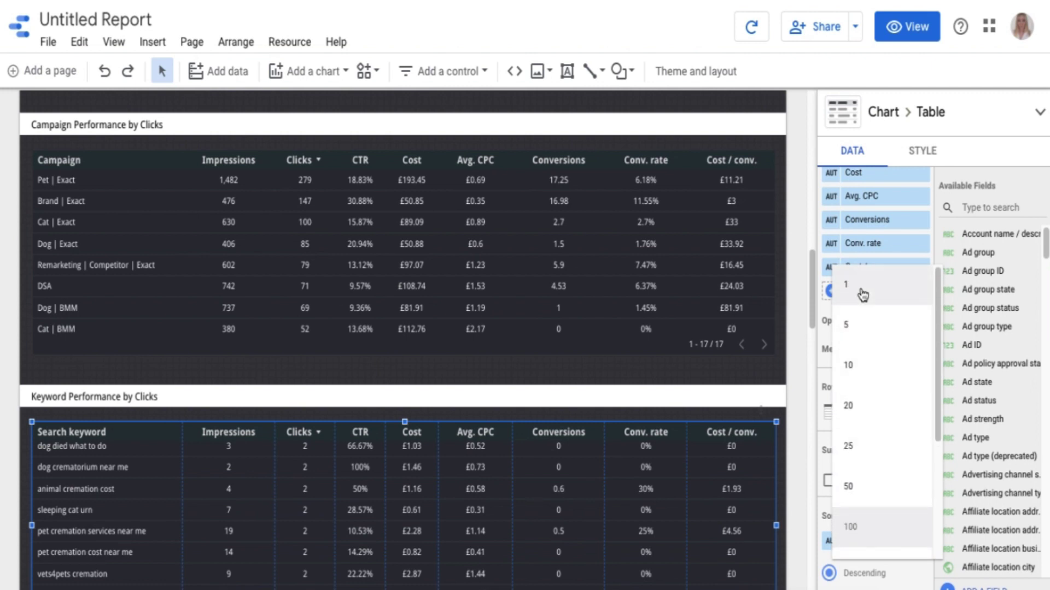
scroll(885, 406, "down", 4)
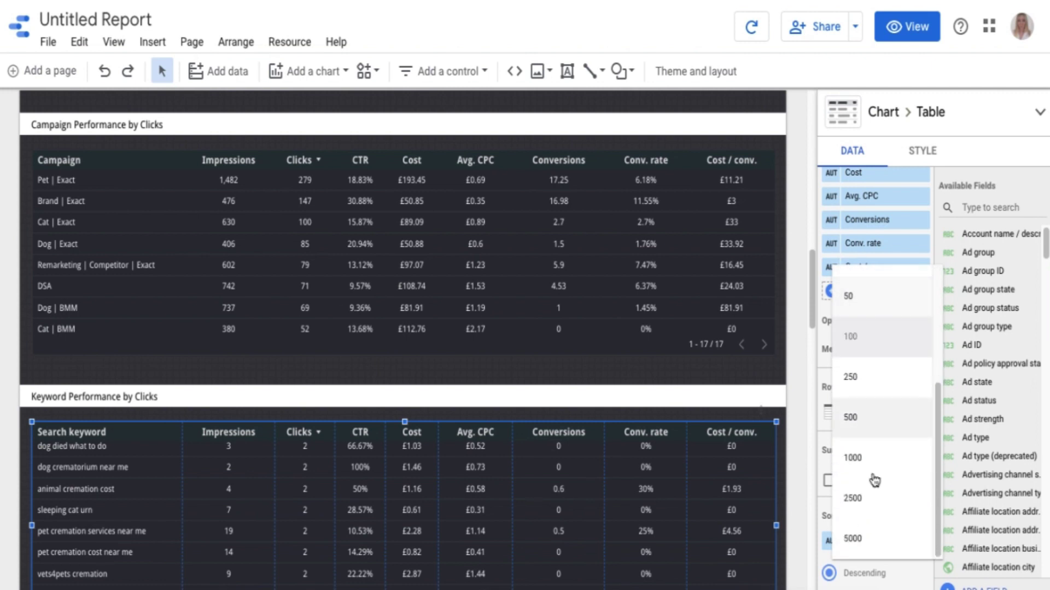
left_click(783, 401)
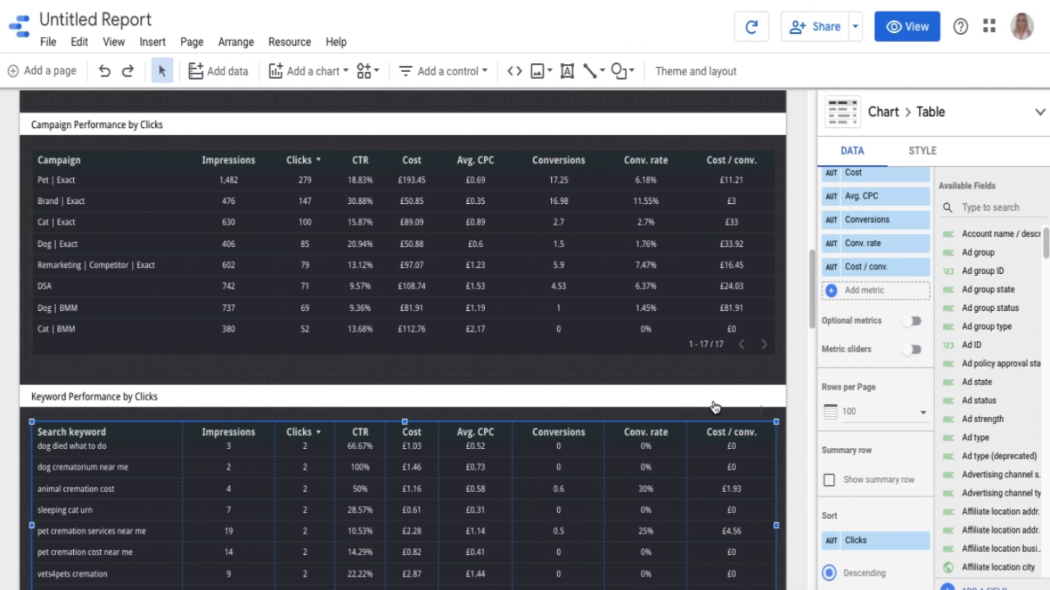
scroll(714, 402, "down", 3)
left_click(660, 485)
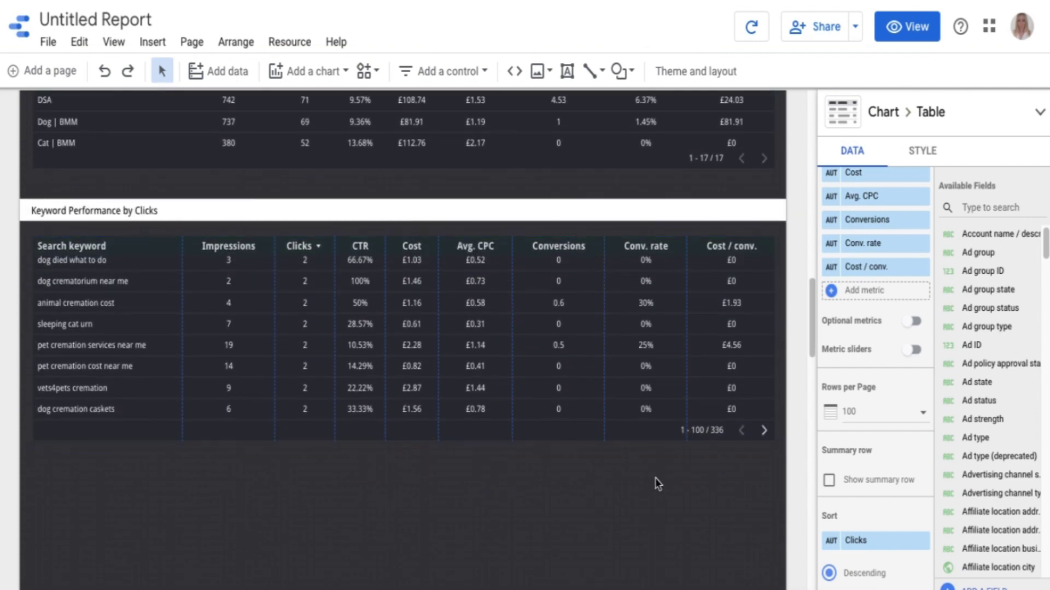
scroll(678, 254, "down", 1)
scroll(679, 255, "up", 4)
scroll(679, 254, "up", 10)
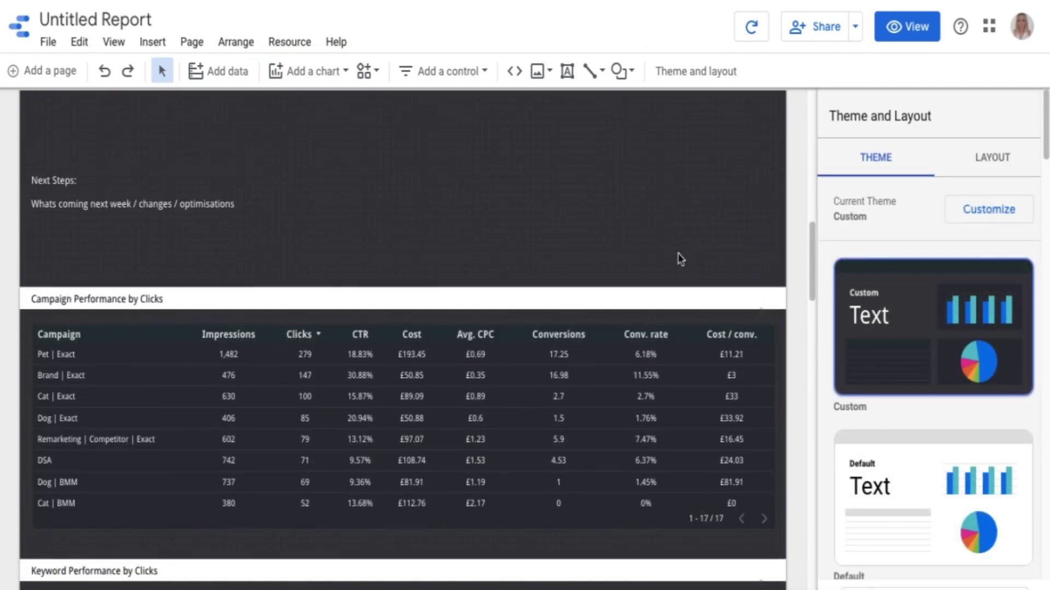
scroll(679, 254, "down", 15)
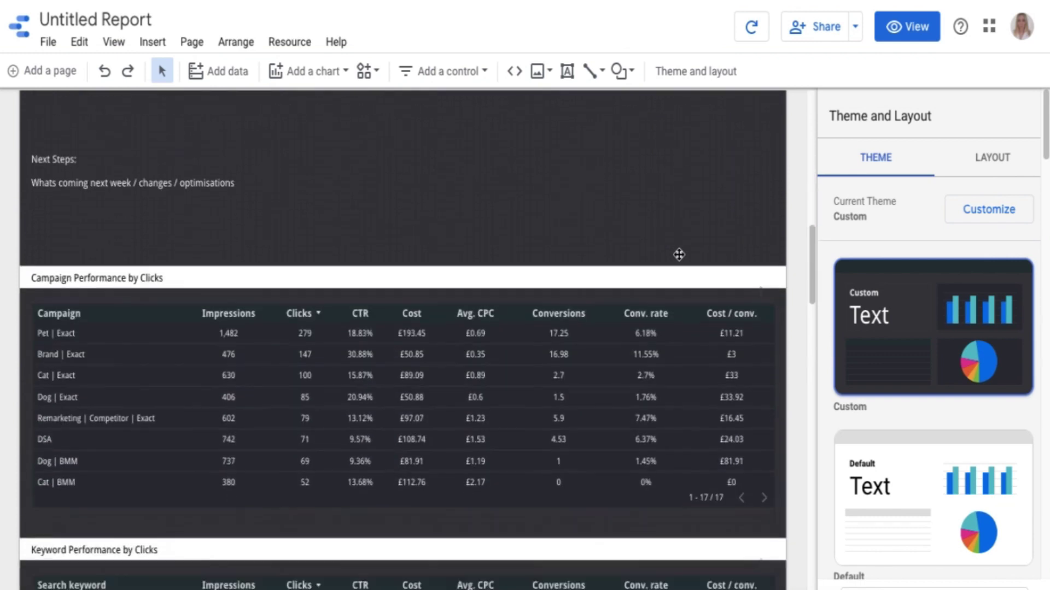
scroll(679, 254, "down", 2)
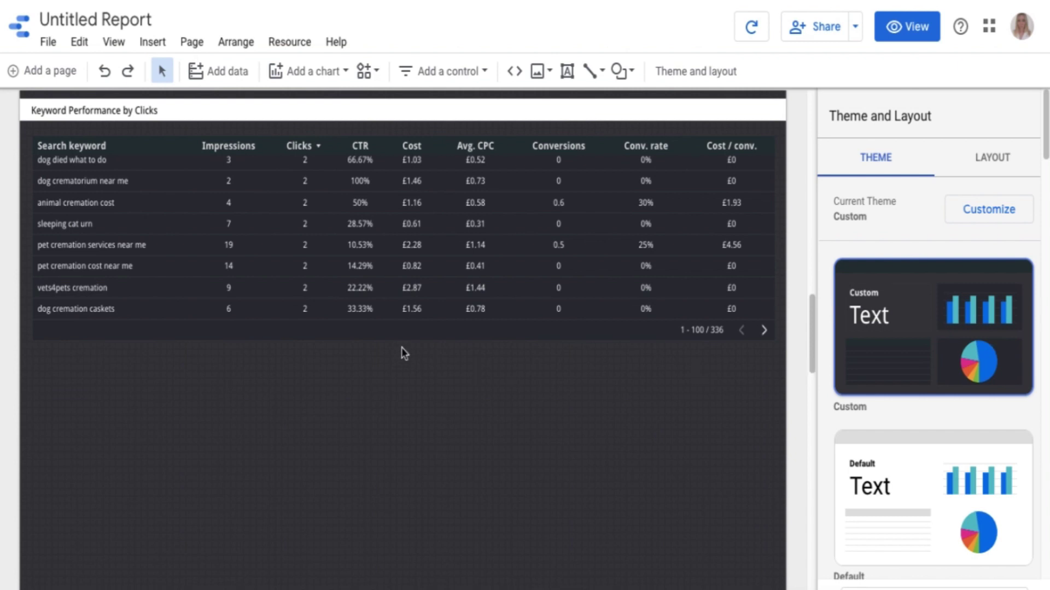
Duplicate the "Keyword Performance by Clicks" header, including both its text box and its white bar
scroll(402, 348, "up", 1)
left_click(129, 117)
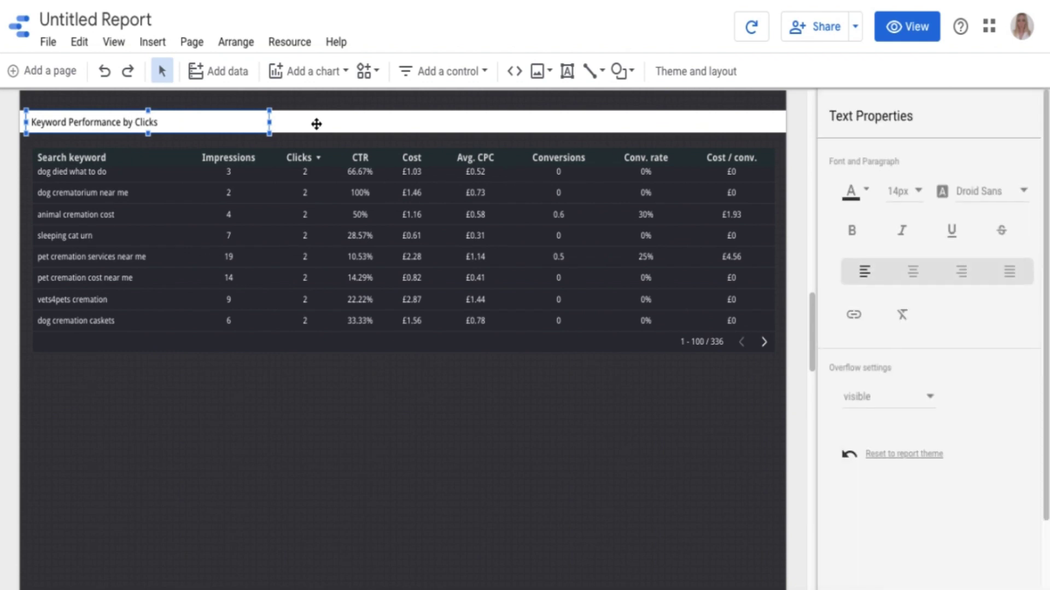
left_click(316, 124, "shift")
key("ctrl+d")
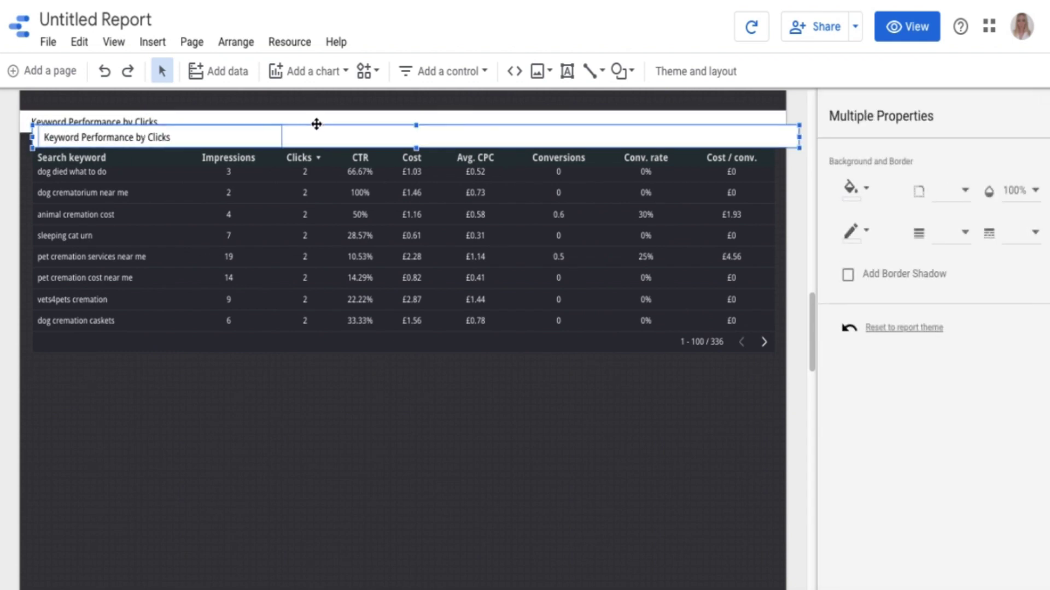
Move the duplicated keyword header down to just below the keyword table, aligned horizontally with the original header
key("Down")
key("Down")
key("Down")
key("Down")
key("Down")
key("Down")
key("Down")
key("Down")
key("Down")
key("Down")
key("Down")
key("Down")
key("Down")
key("Down")
key("Down")
key("Down")
key("Down")
key("Down")
key("Down")
key("Down")
key("Down")
key("Down")
key("Down")
key("Down")
key("Down")
key("Down")
key("Down")
key("Down")
key("Down")
key("Down")
key("Down")
key("Down")
key("Down")
key("Down")
key("Down")
key("Down")
key("Down")
key("Down")
key("Down")
key("Down")
key("Down")
key("Down")
key("Down")
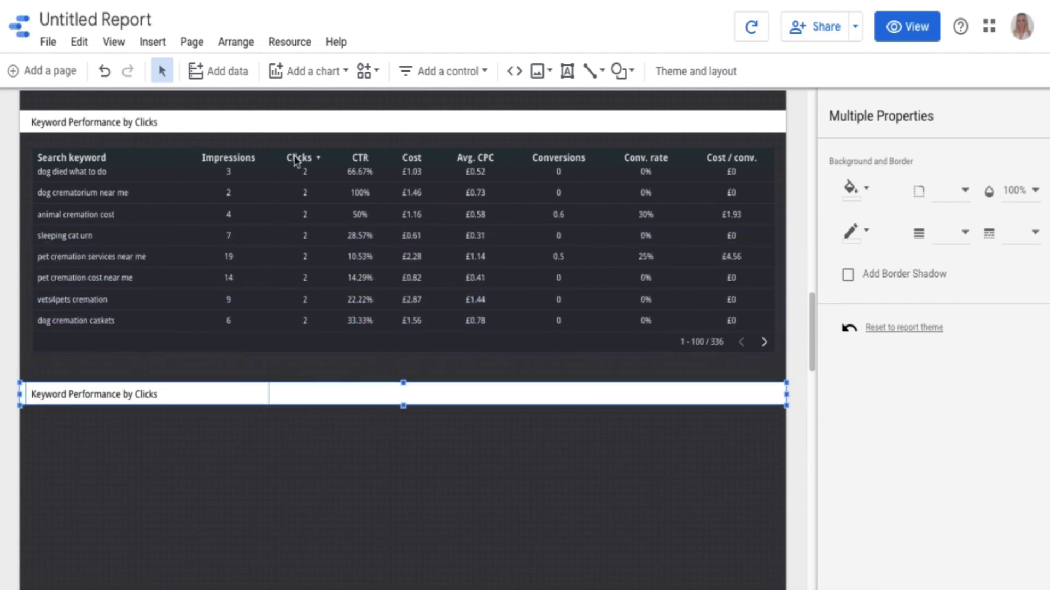
left_click(224, 462)
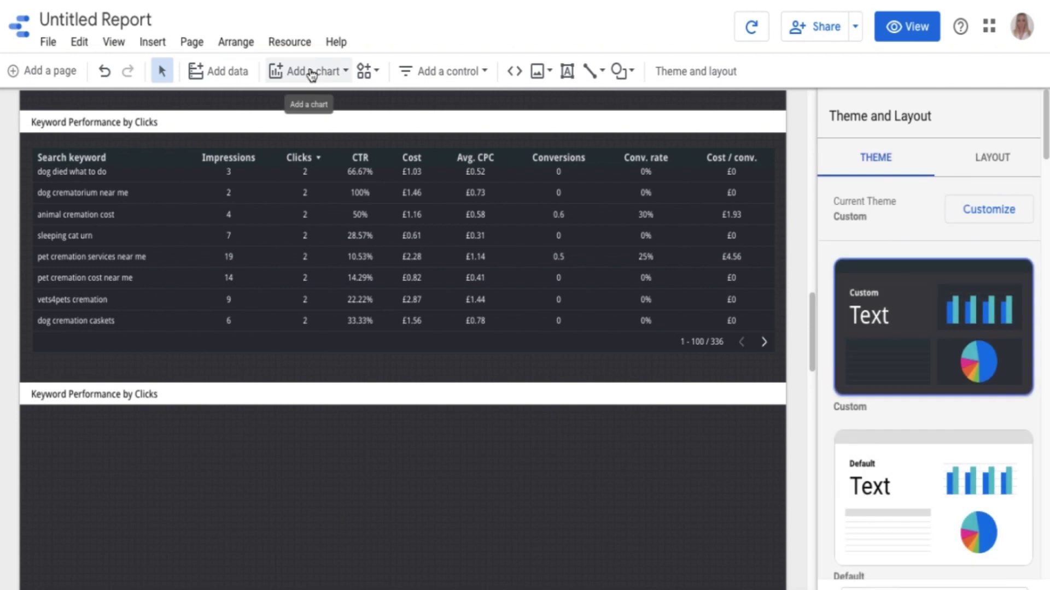
Add a donut chart in the empty area below the copied keyword header
left_click(309, 71)
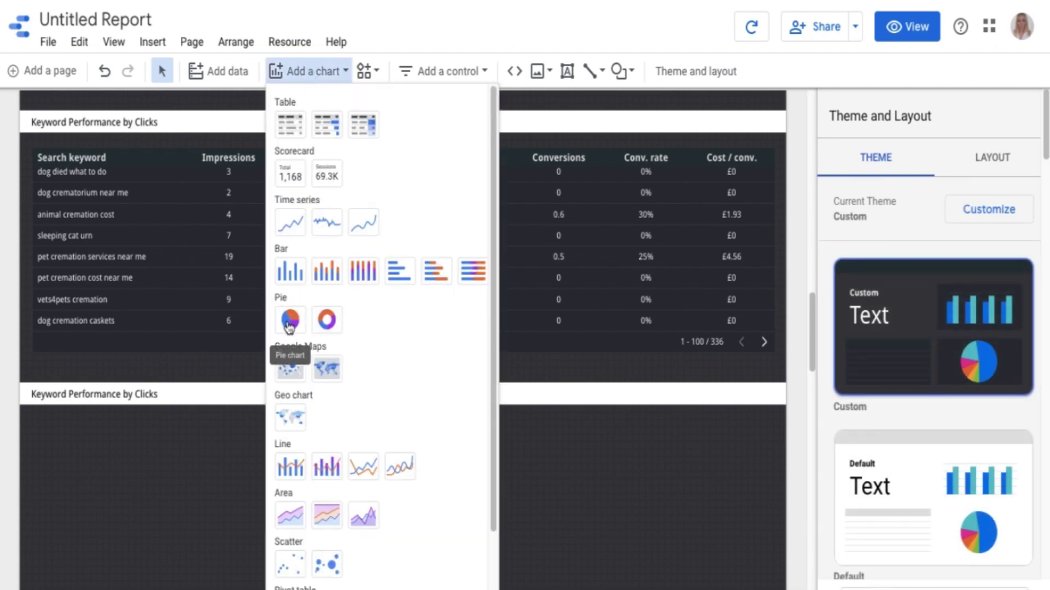
left_click(328, 322)
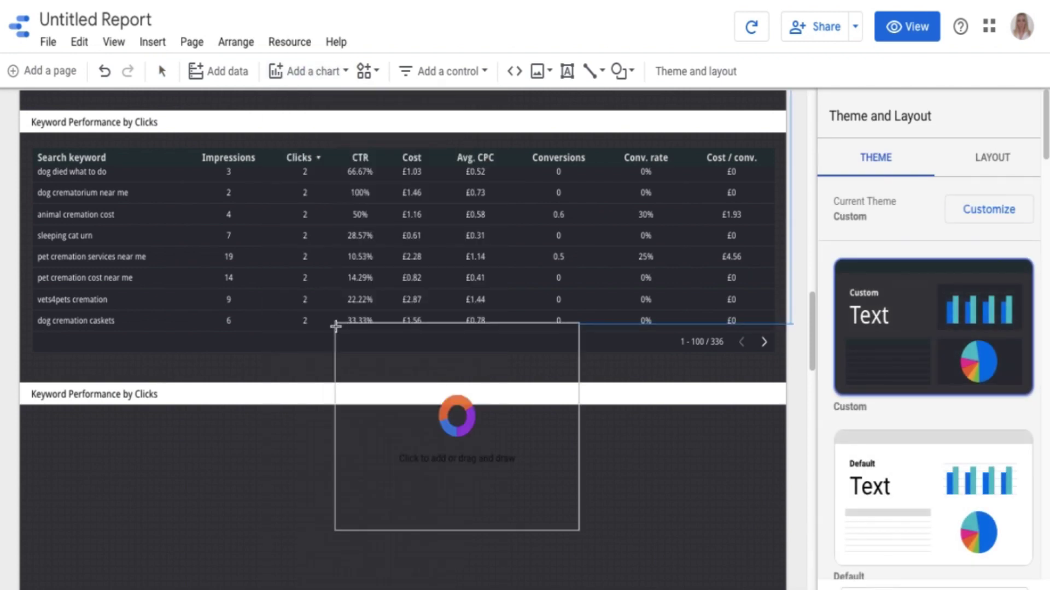
left_click(99, 451)
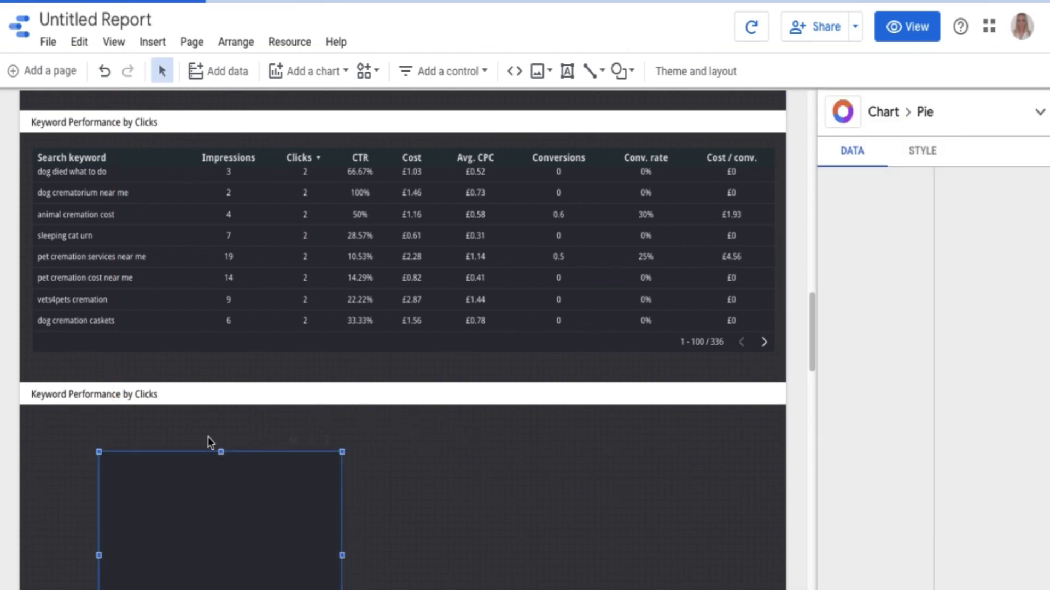
Retitle the copied header above the donut chart as "Device Breakdown"
left_click(89, 393)
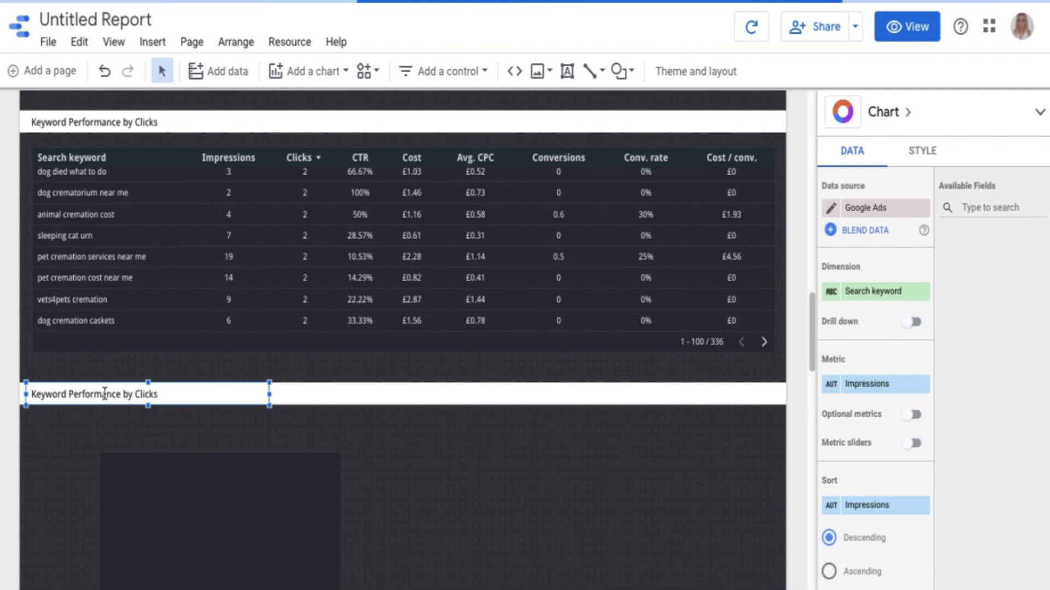
double_click(88, 392)
key("ctrl+a")
type("Device Breakdown")
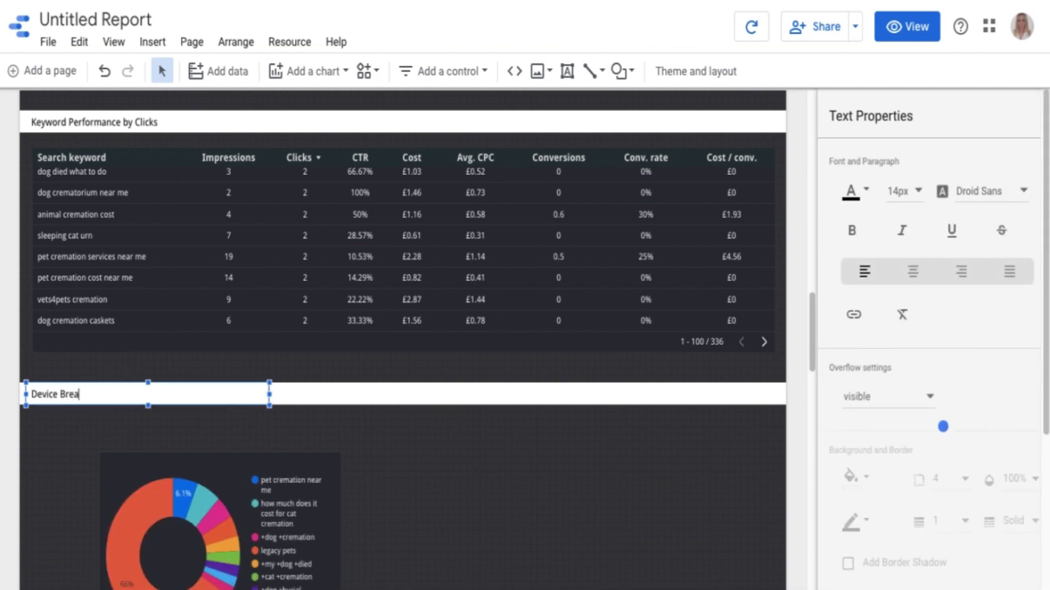
Change the dimension of the donut chart under the "Device Breakdown" header to Device
left_click(350, 442)
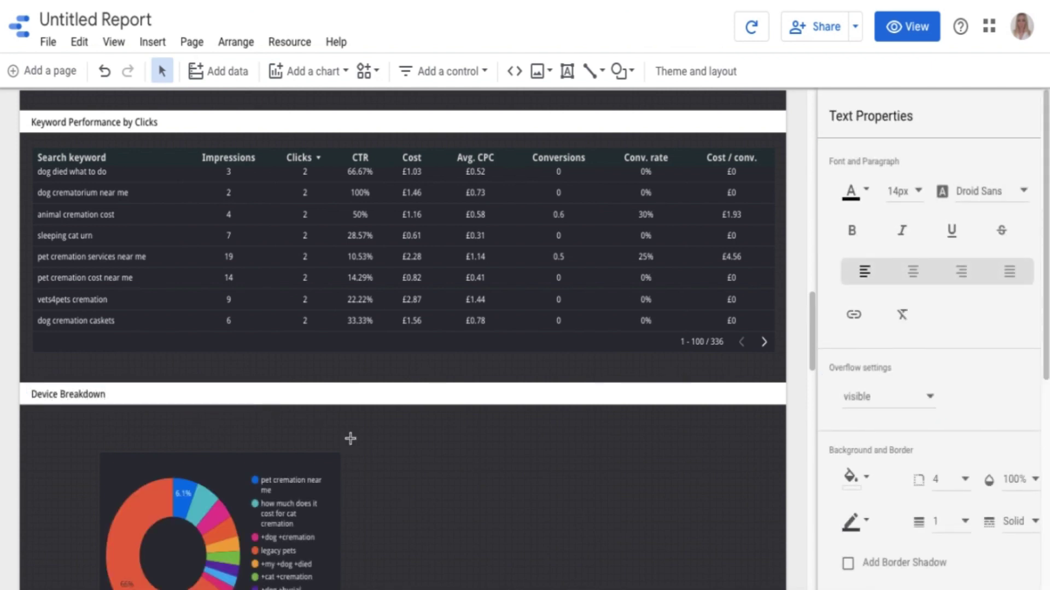
scroll(409, 441, "down", 4)
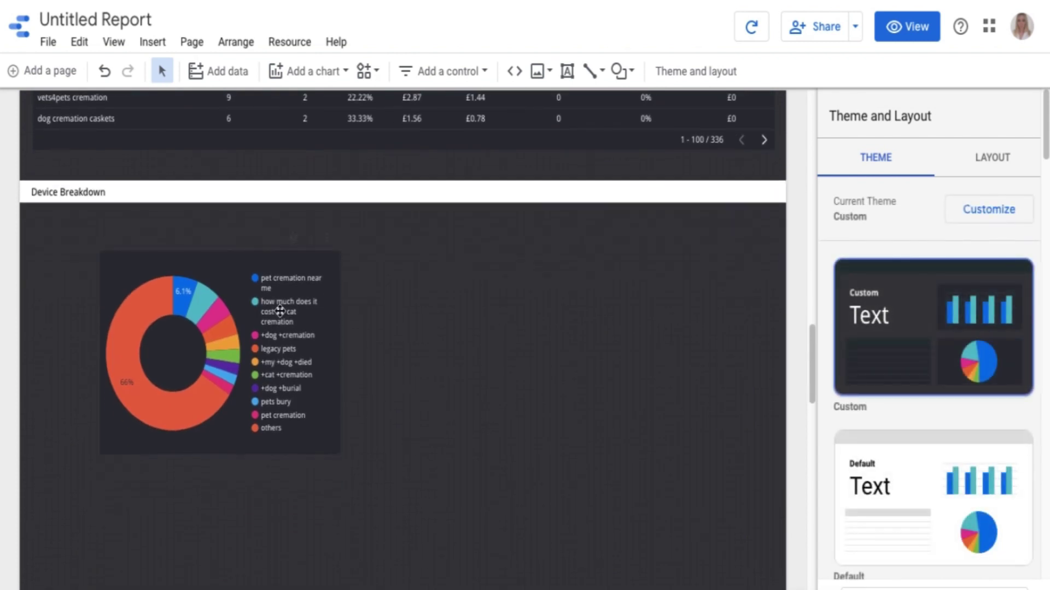
left_click(243, 282)
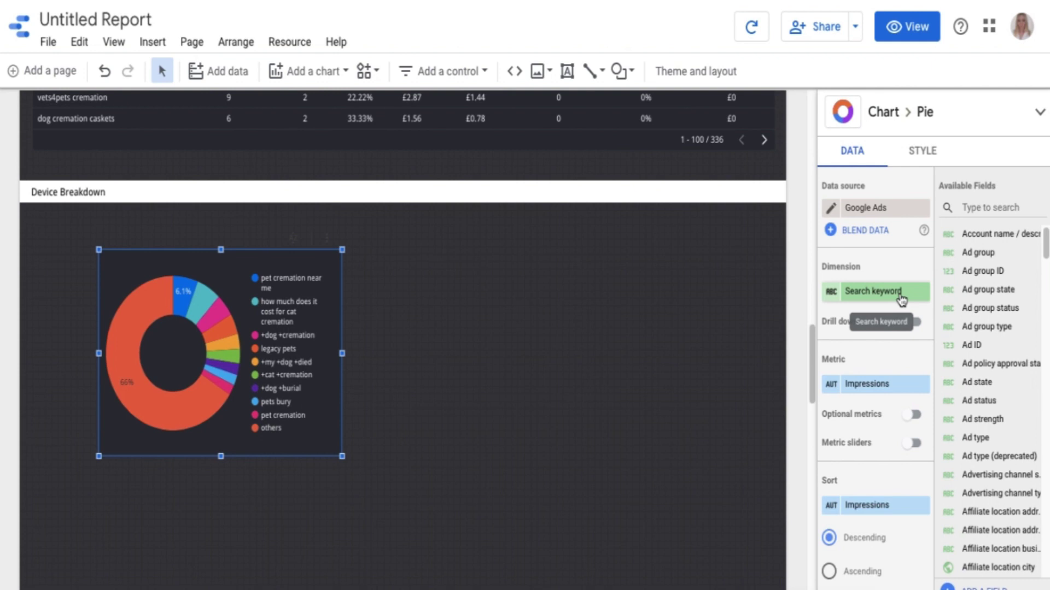
left_click(901, 300)
type("device")
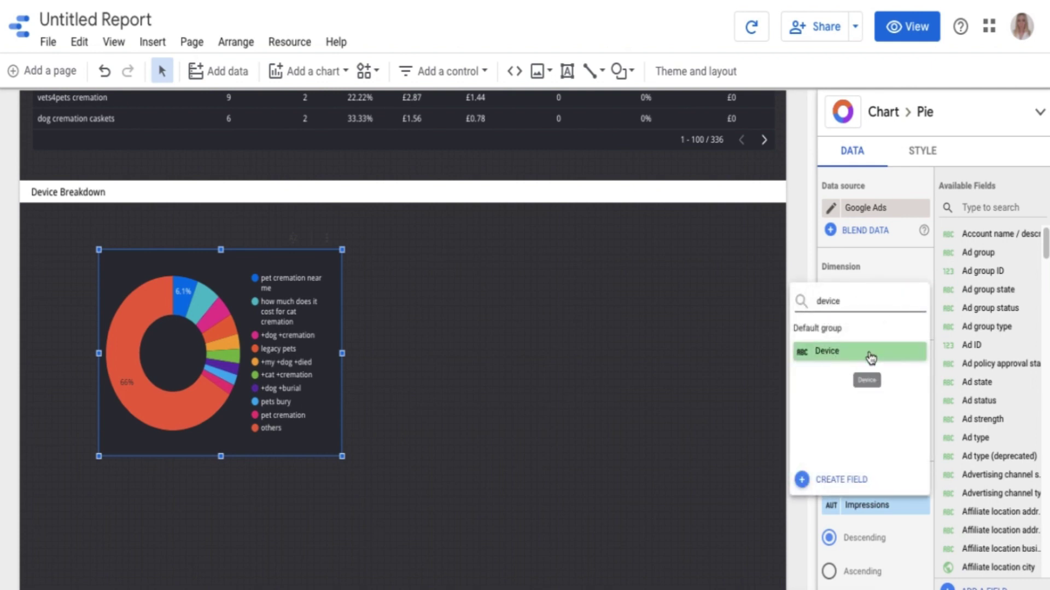
left_click(868, 352)
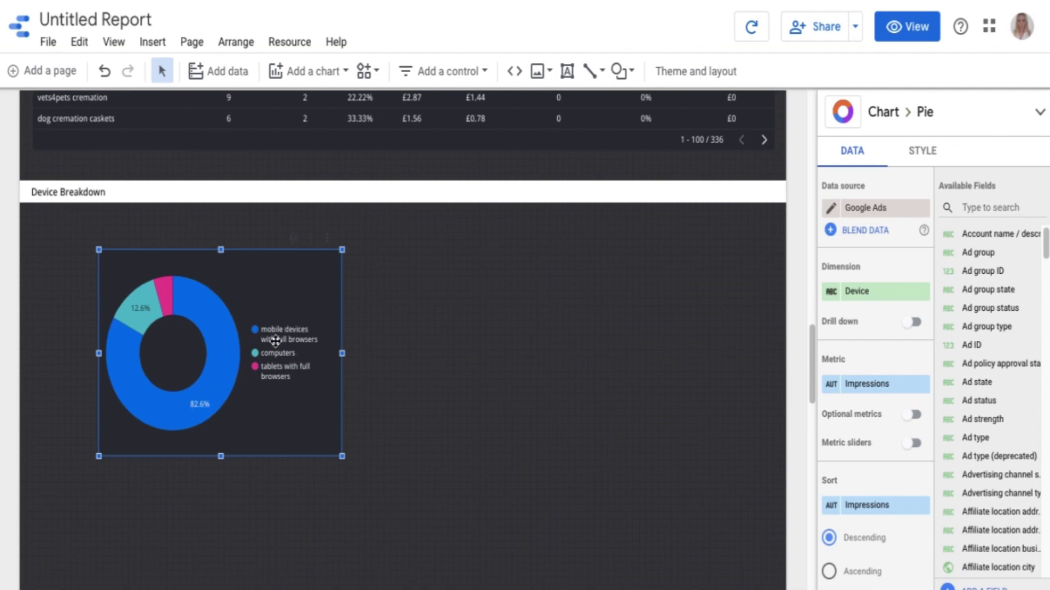
Change the device donut chart's metric to Conversions
left_click(867, 384)
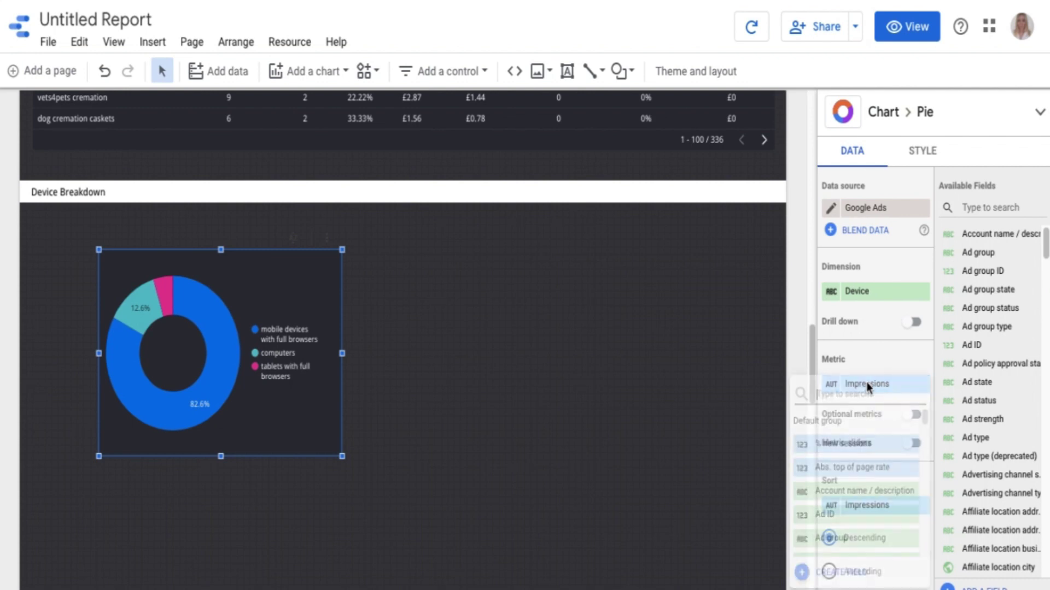
type("conver")
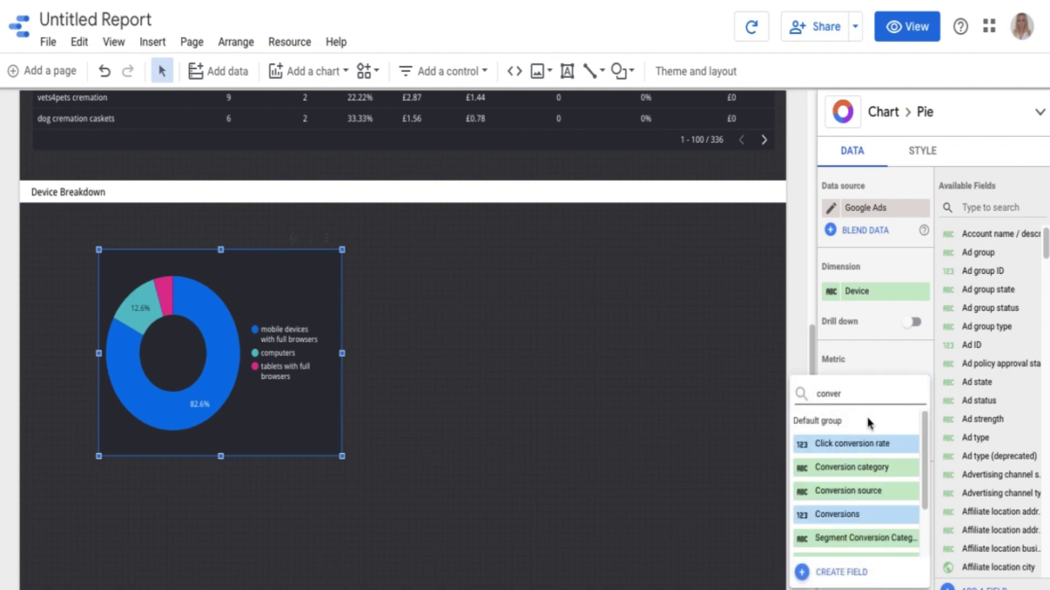
left_click(837, 515)
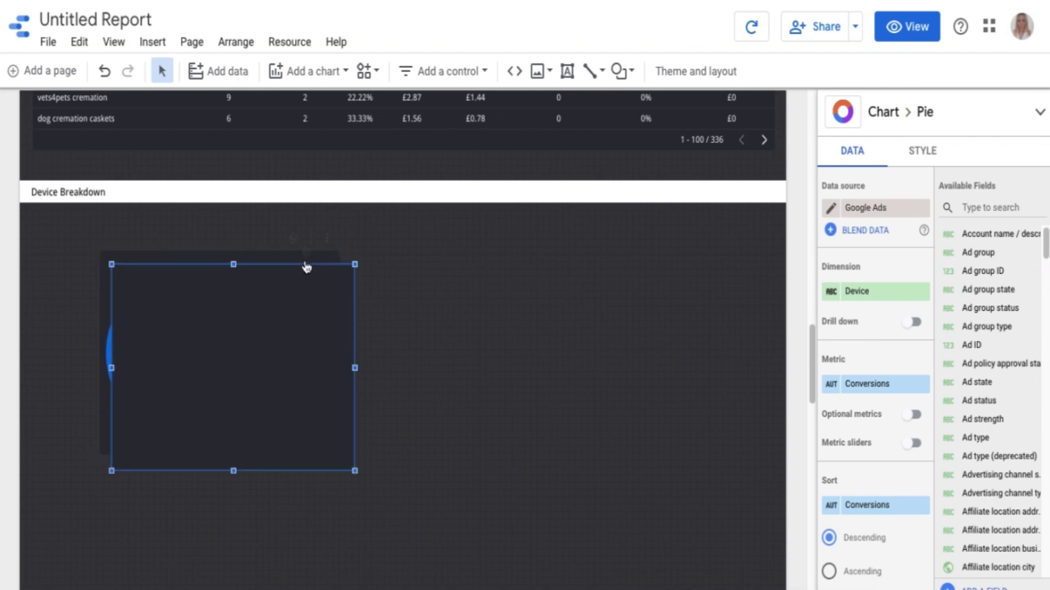
Place a copy of the device donut chart beside the original and change the copy's metric to Clicks
left_click_drag(305, 261, 547, 261)
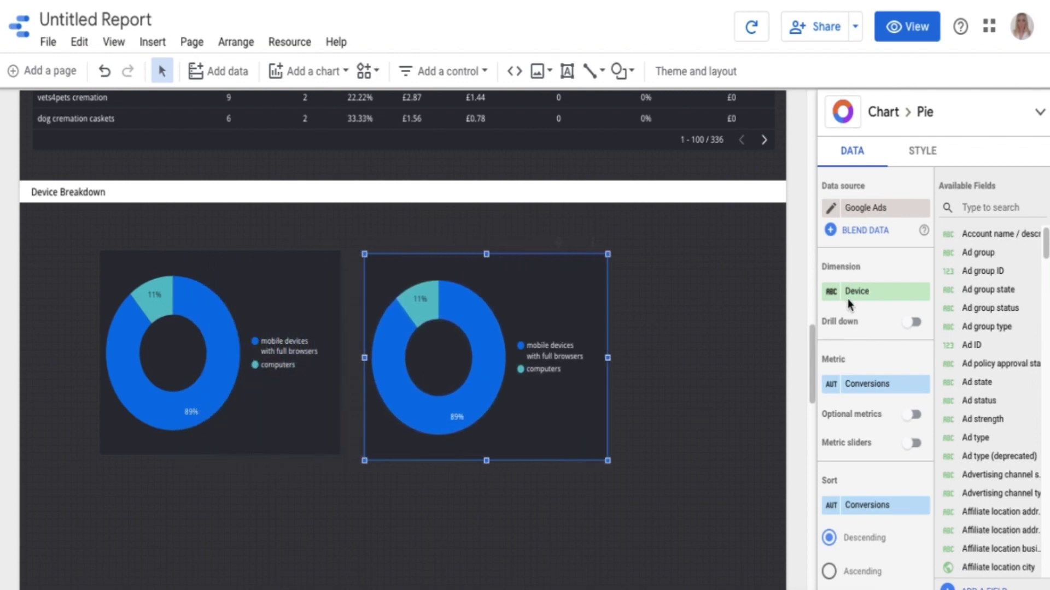
left_click(891, 383)
type("click")
scroll(834, 528, "down", 2)
left_click(847, 504)
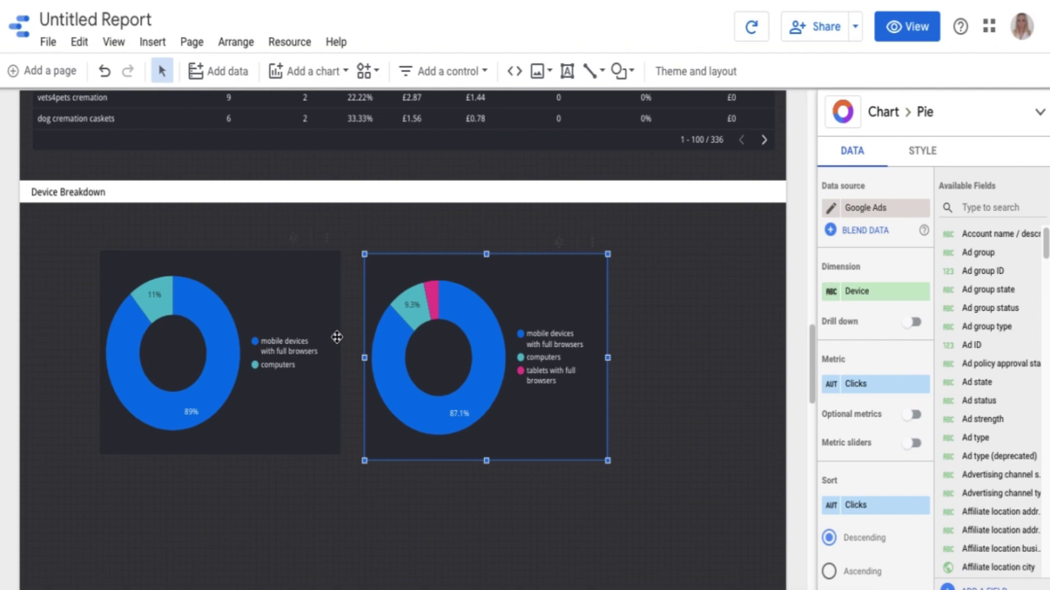
left_click(685, 296)
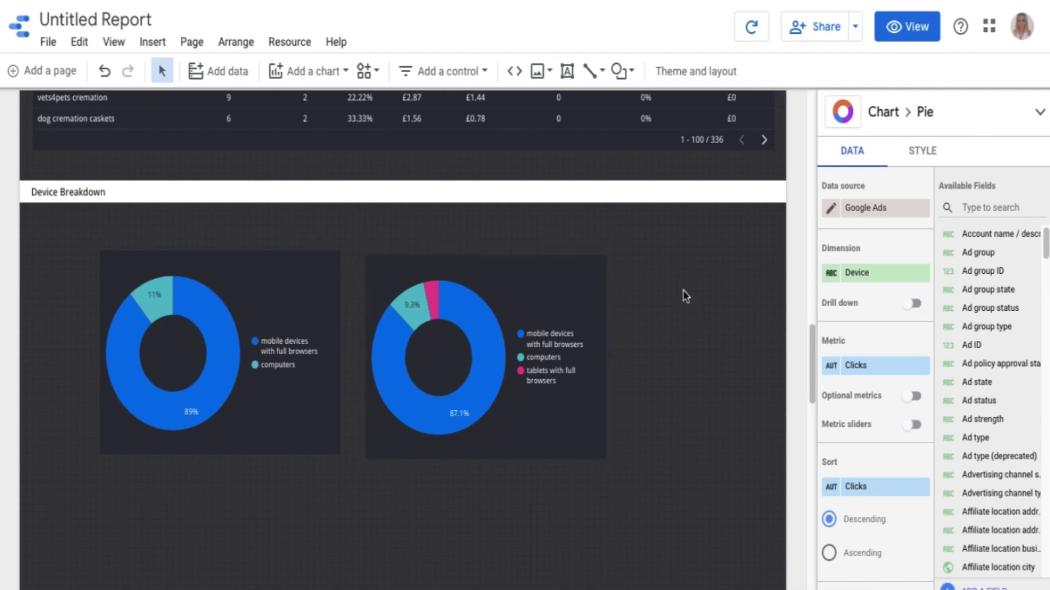
Duplicate the keyword performance table and place the copy below the two device donut charts
scroll(685, 296, "down", 1)
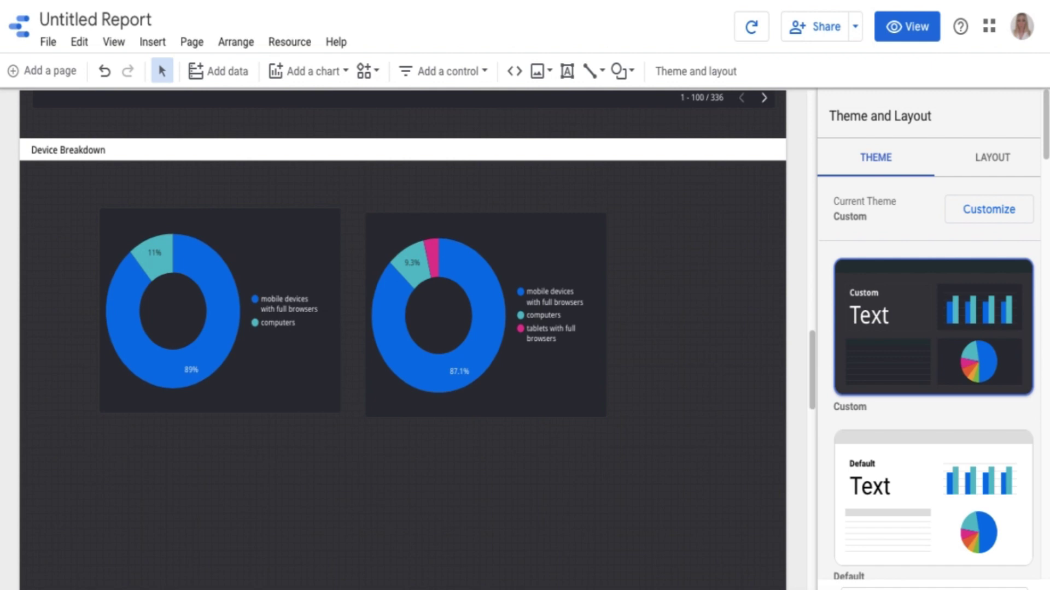
scroll(343, 251, "up", 5)
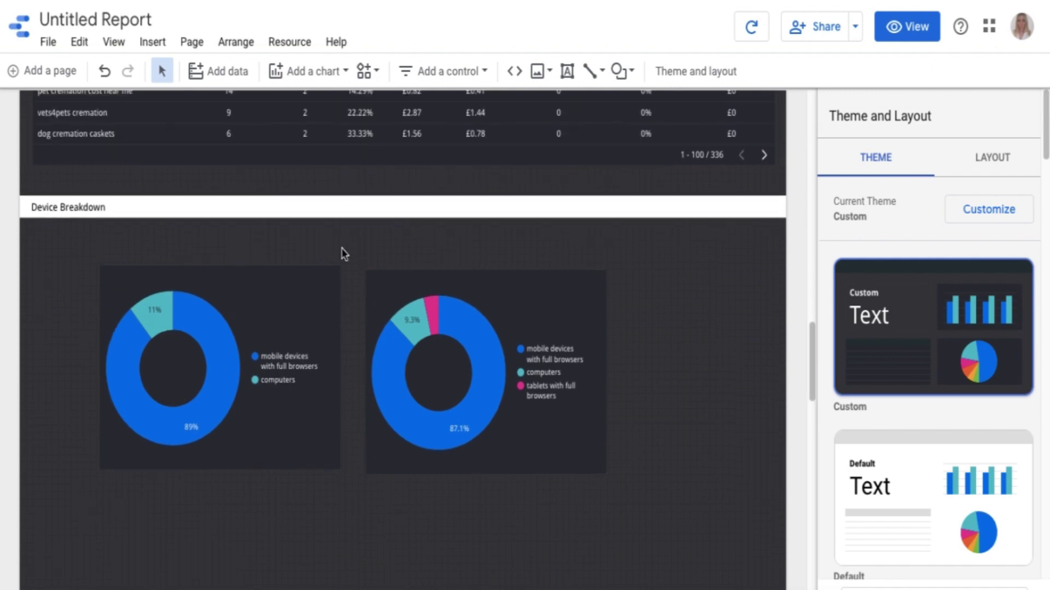
left_click(260, 189)
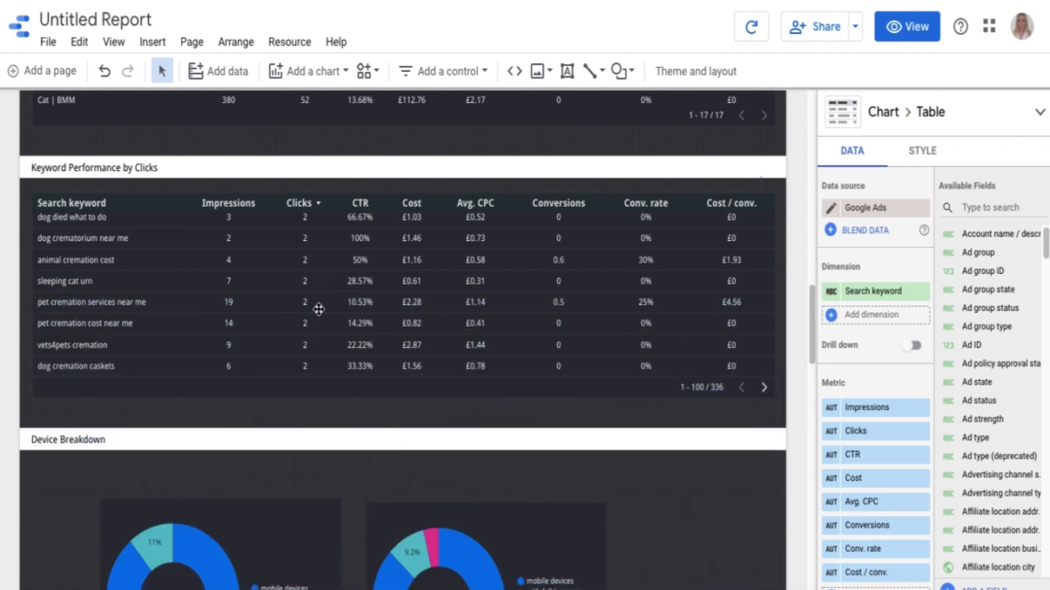
scroll(319, 309, "down", 7)
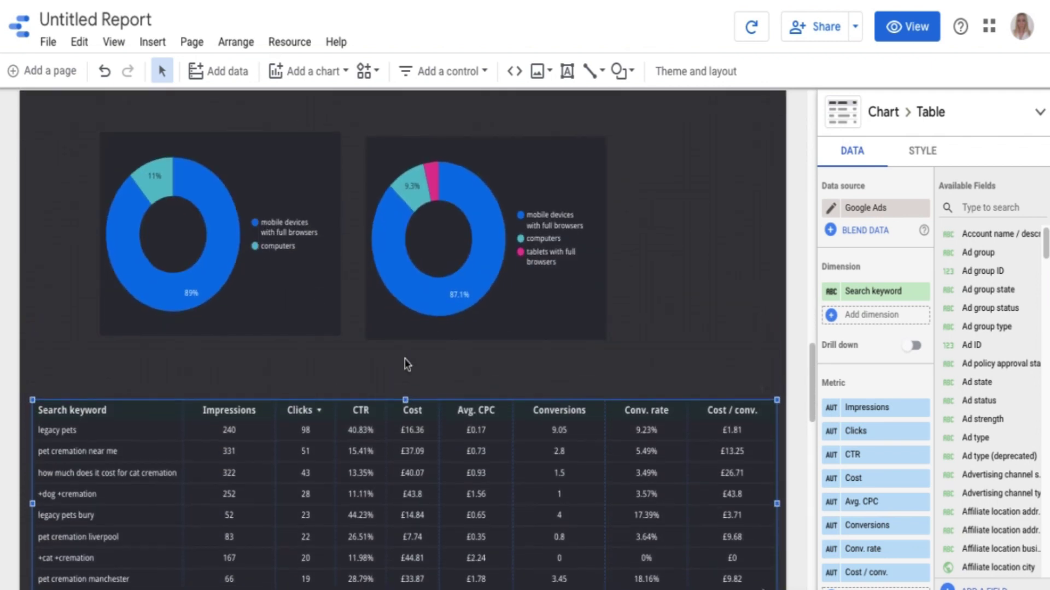
scroll(408, 363, "down", 2)
Change the copied table's dimension to Ad type and shorten the table to remove its empty rows
left_click(864, 298)
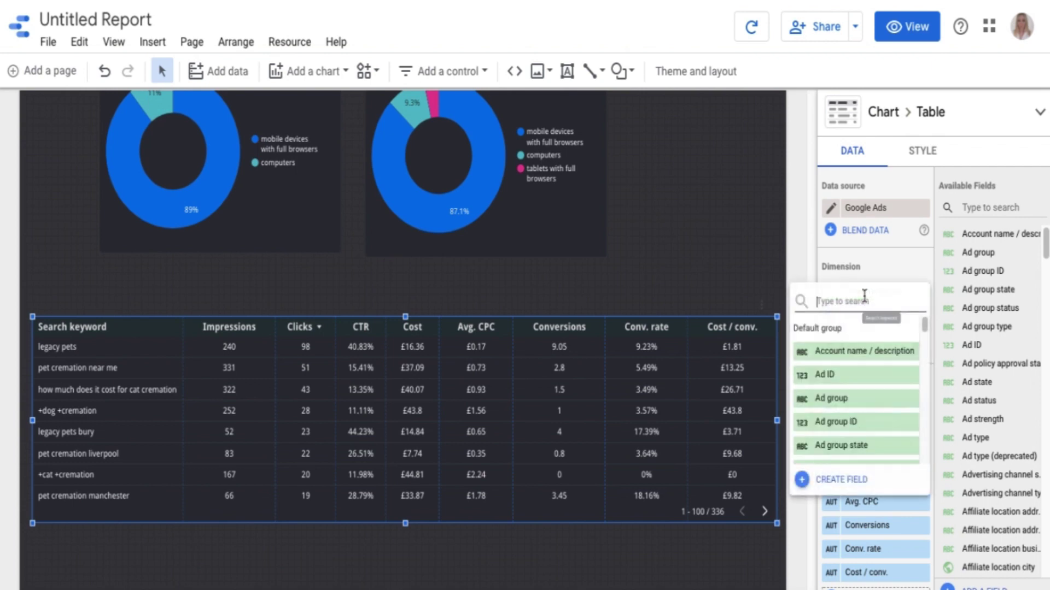
type("ad typ")
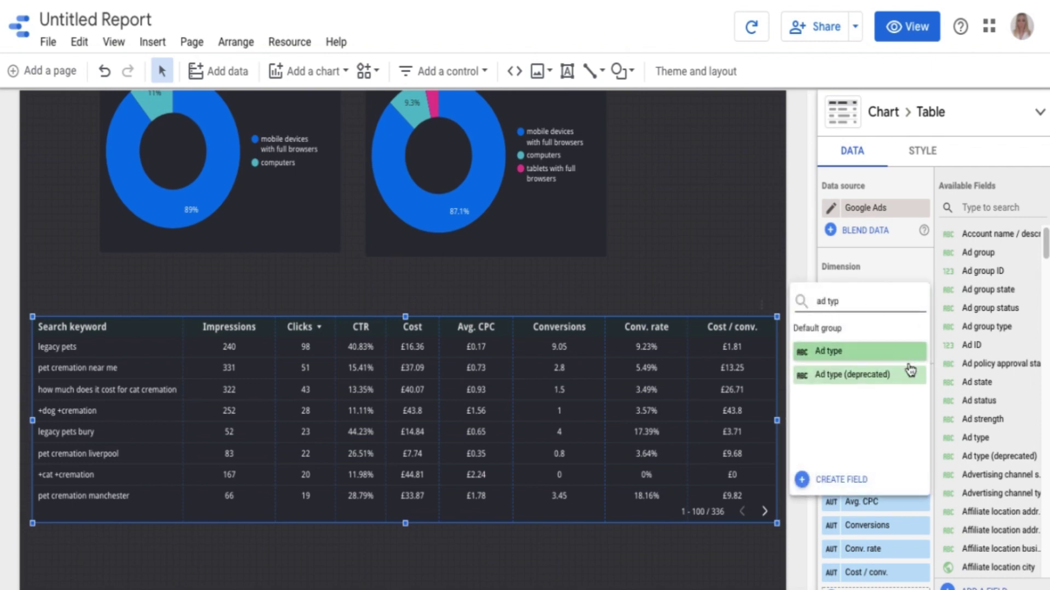
left_click(873, 356)
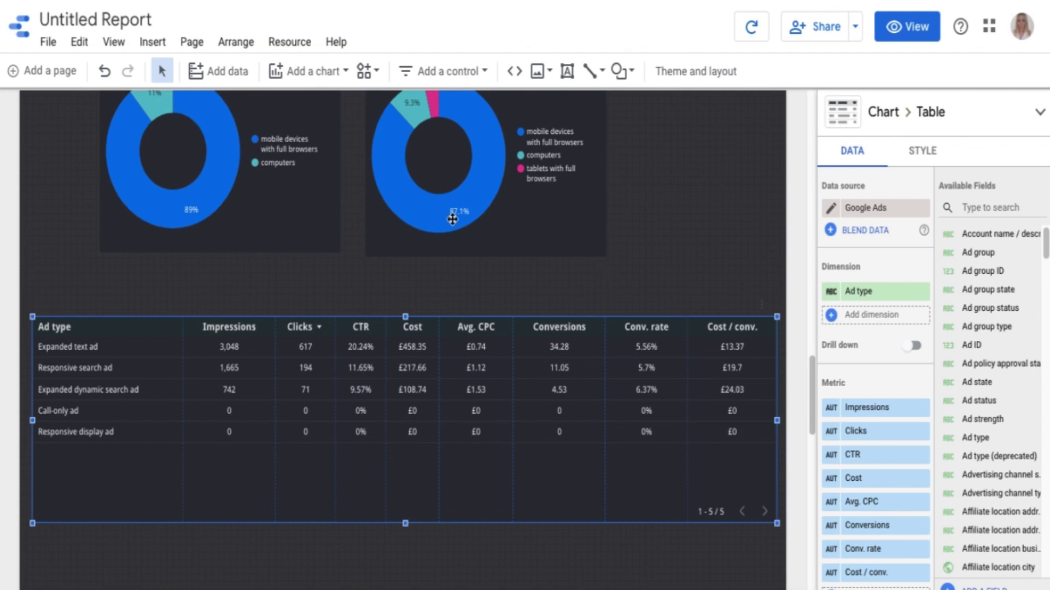
left_click_drag(405, 523, 403, 465)
left_click(328, 481)
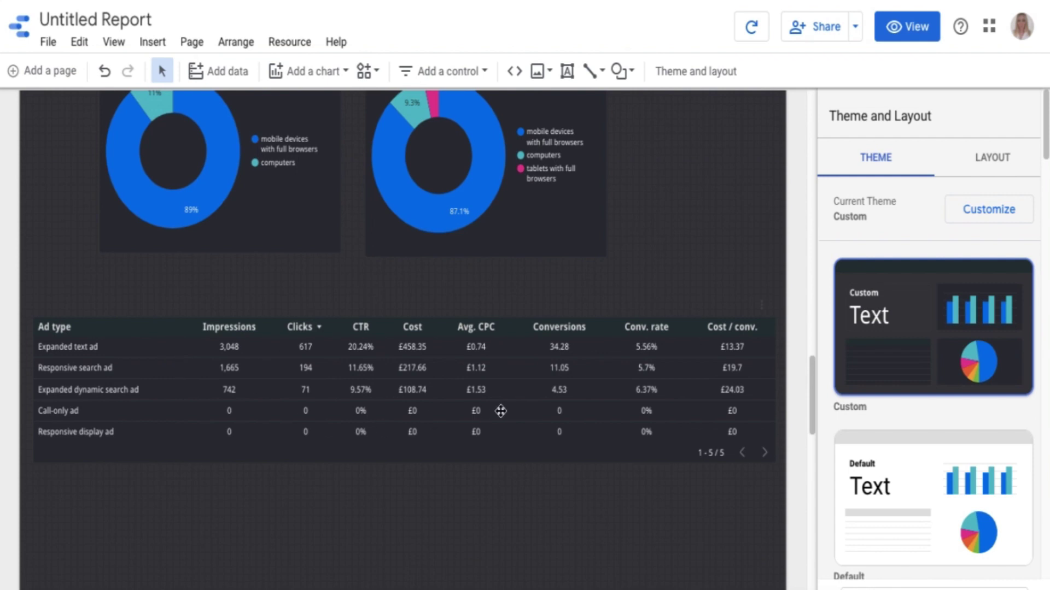
Preview the device charts and ad type table in the report's view mode, and return to editing
scroll(474, 330, "down", 1)
scroll(328, 397, "down", 3)
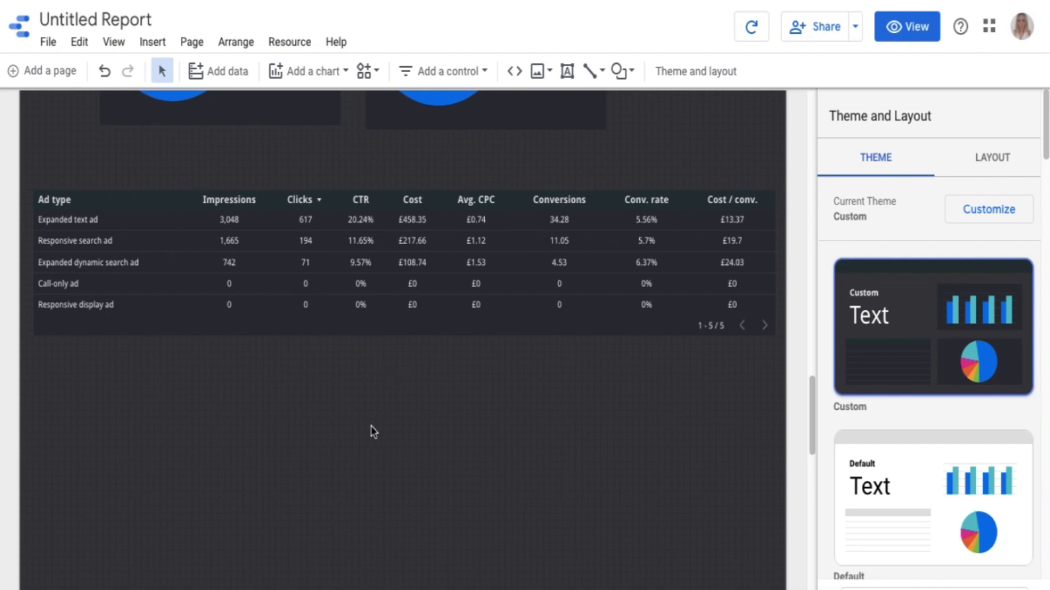
scroll(370, 426, "up", 1)
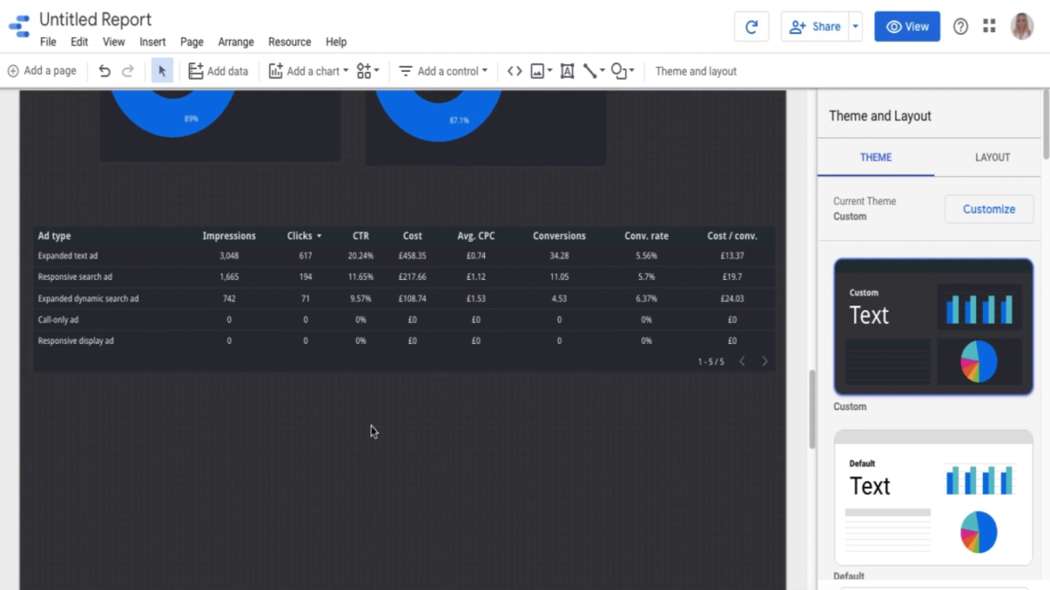
left_click(895, 28)
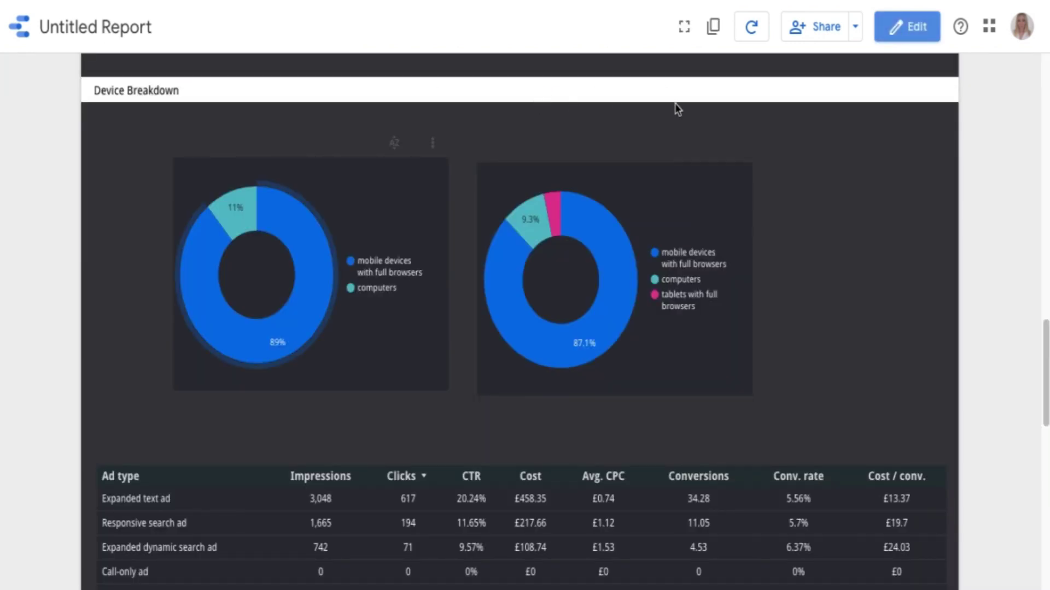
left_click(910, 30)
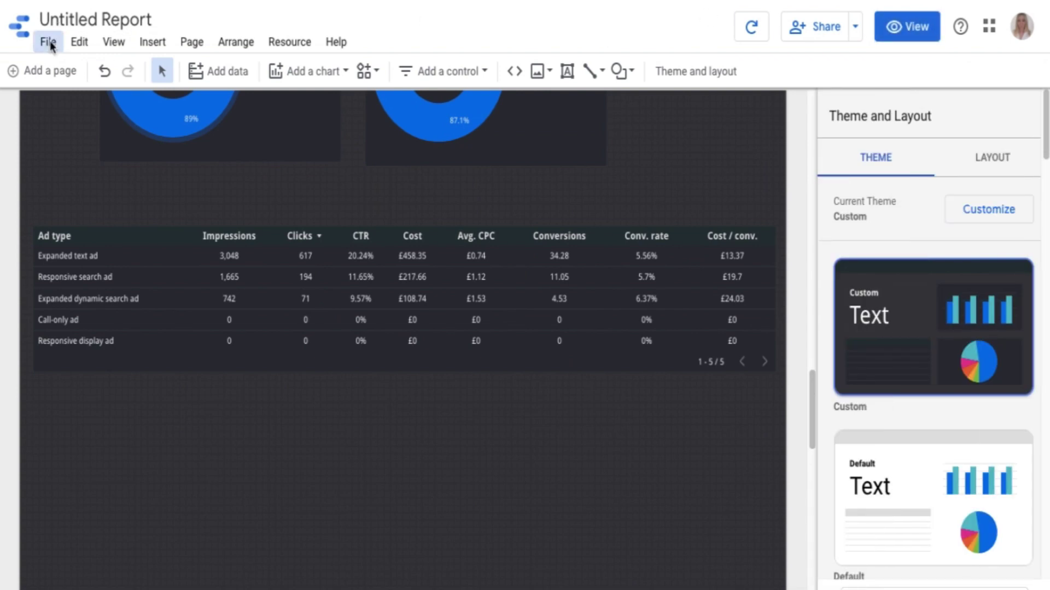
Start copying the report with a new Google Ads data source, and cancel both the connection and the copy
left_click(49, 44)
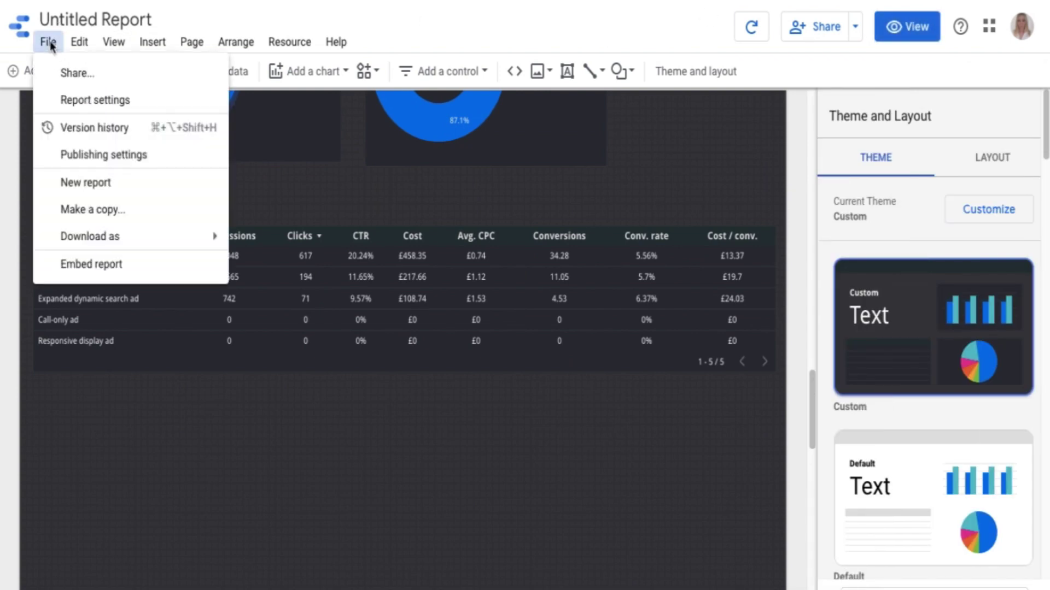
left_click(96, 211)
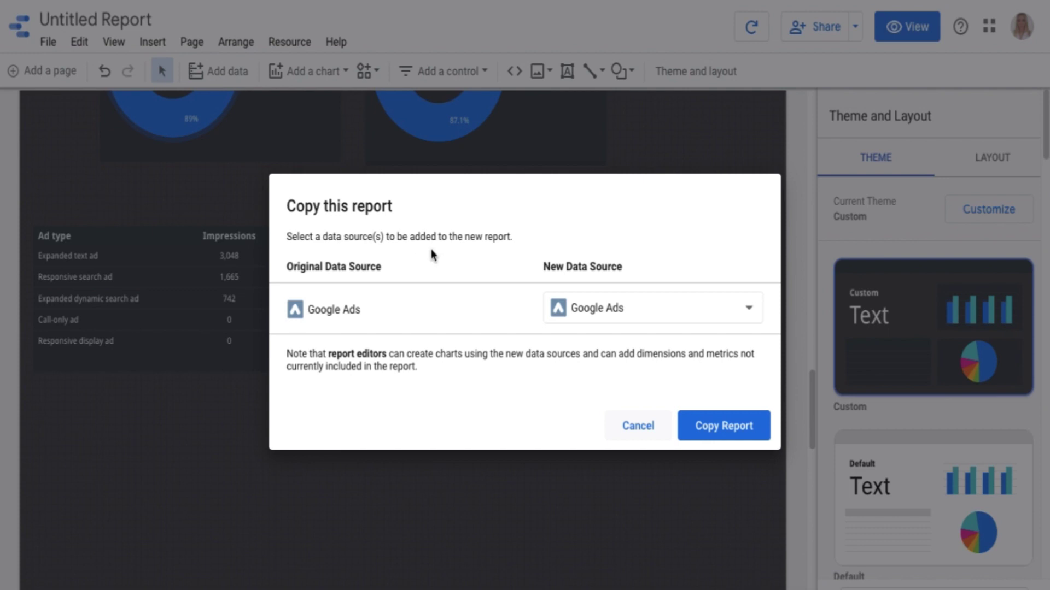
left_click(672, 311)
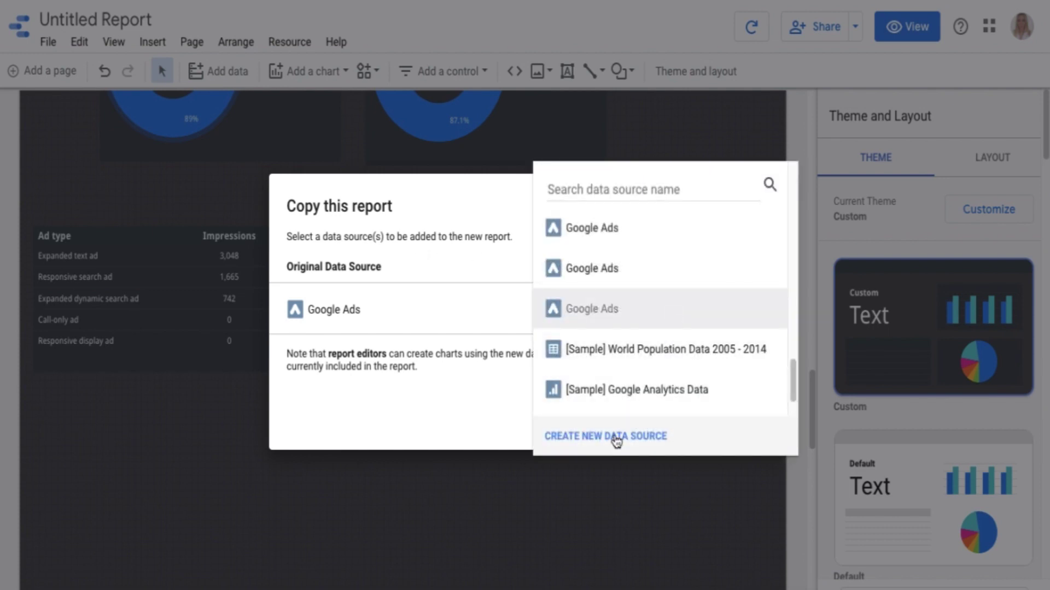
left_click(616, 439)
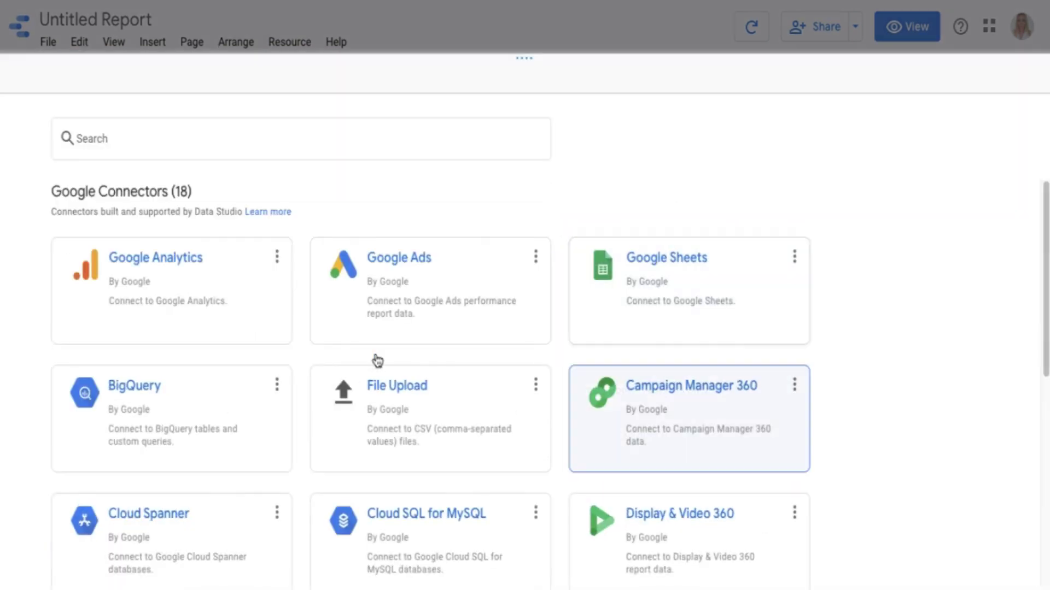
left_click(425, 261)
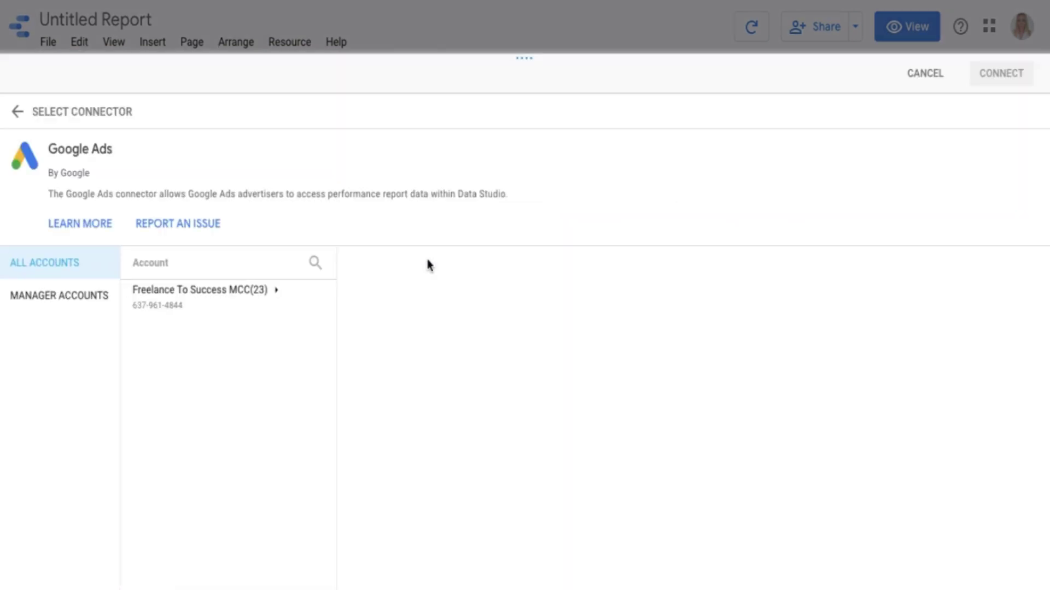
left_click(926, 73)
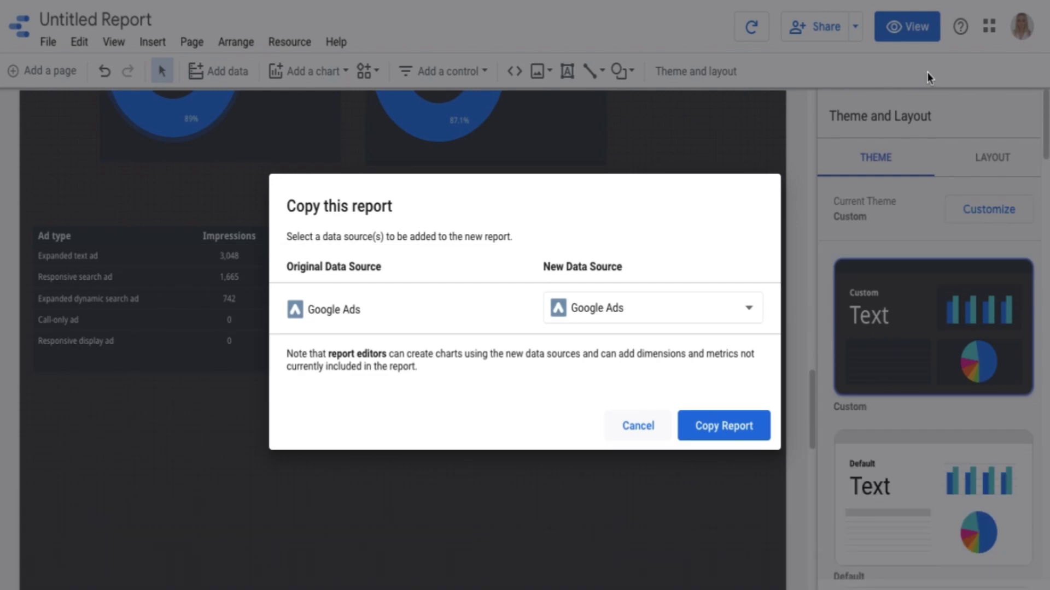
left_click(635, 429)
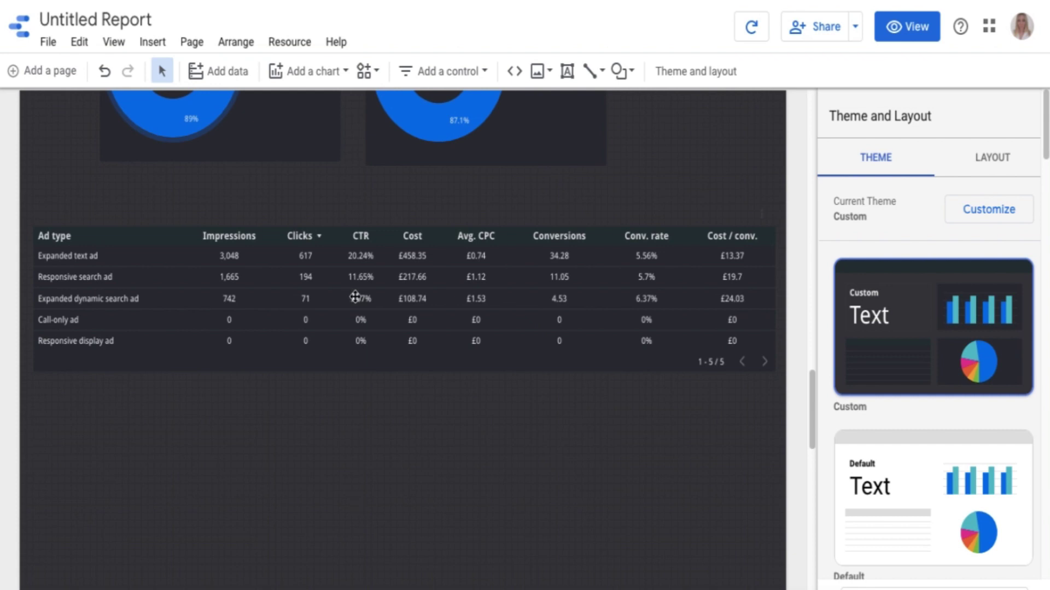
scroll(389, 282, "up", 6)
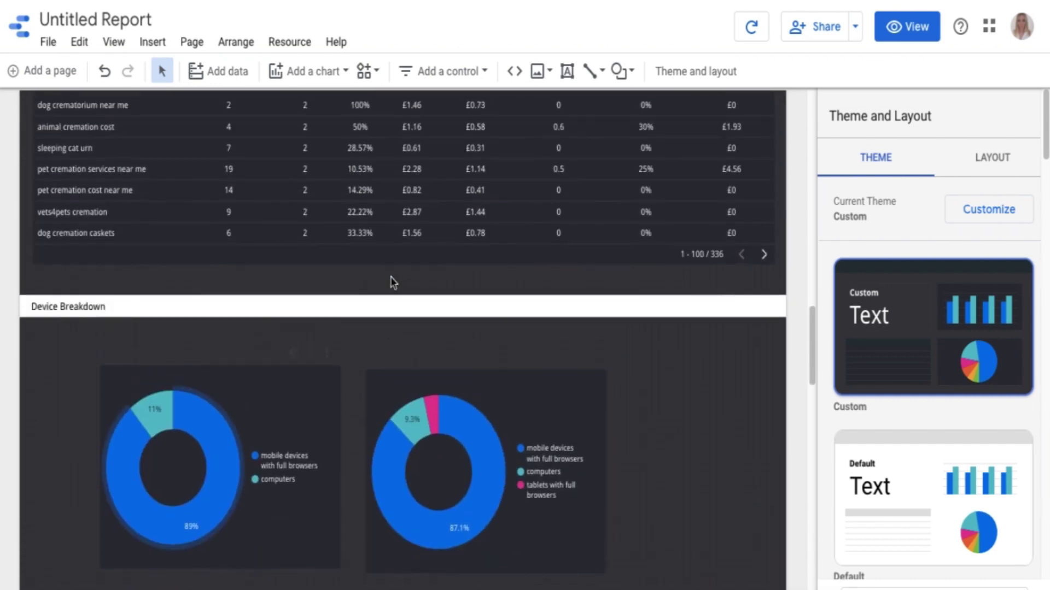
scroll(391, 280, "up", 10)
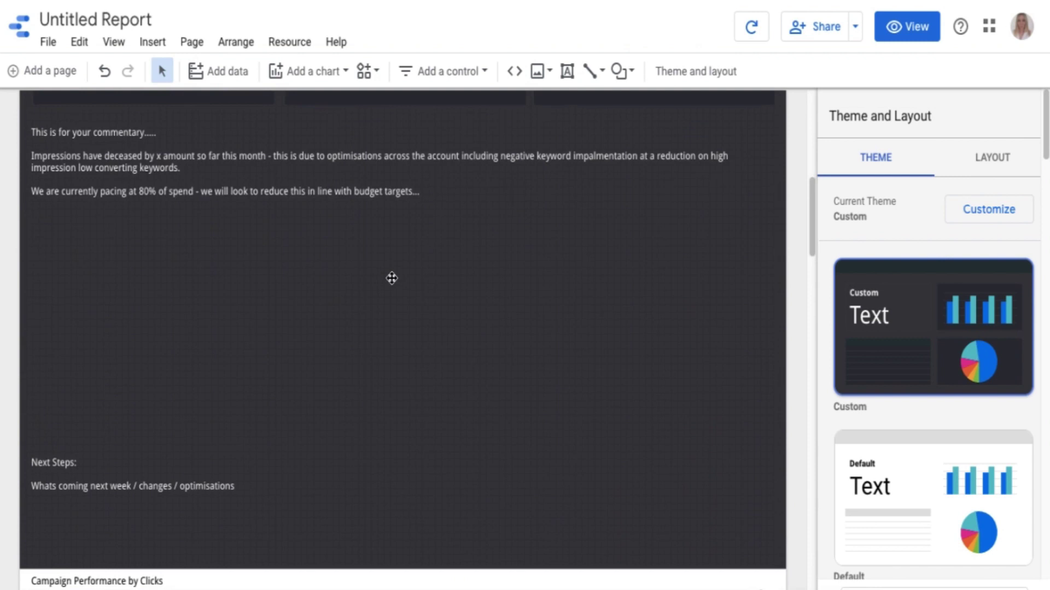
scroll(392, 280, "up", 8)
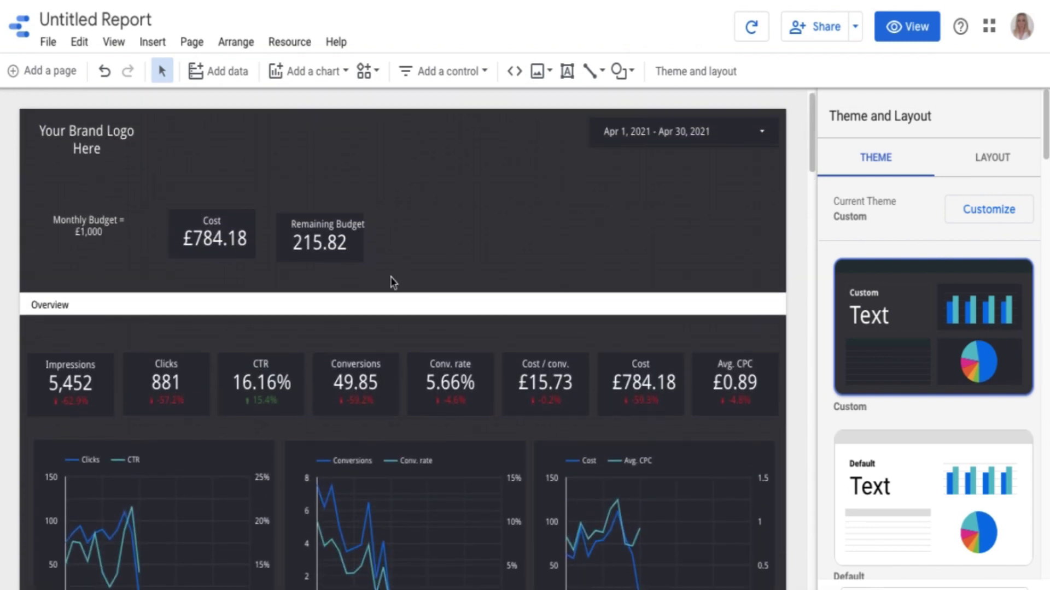